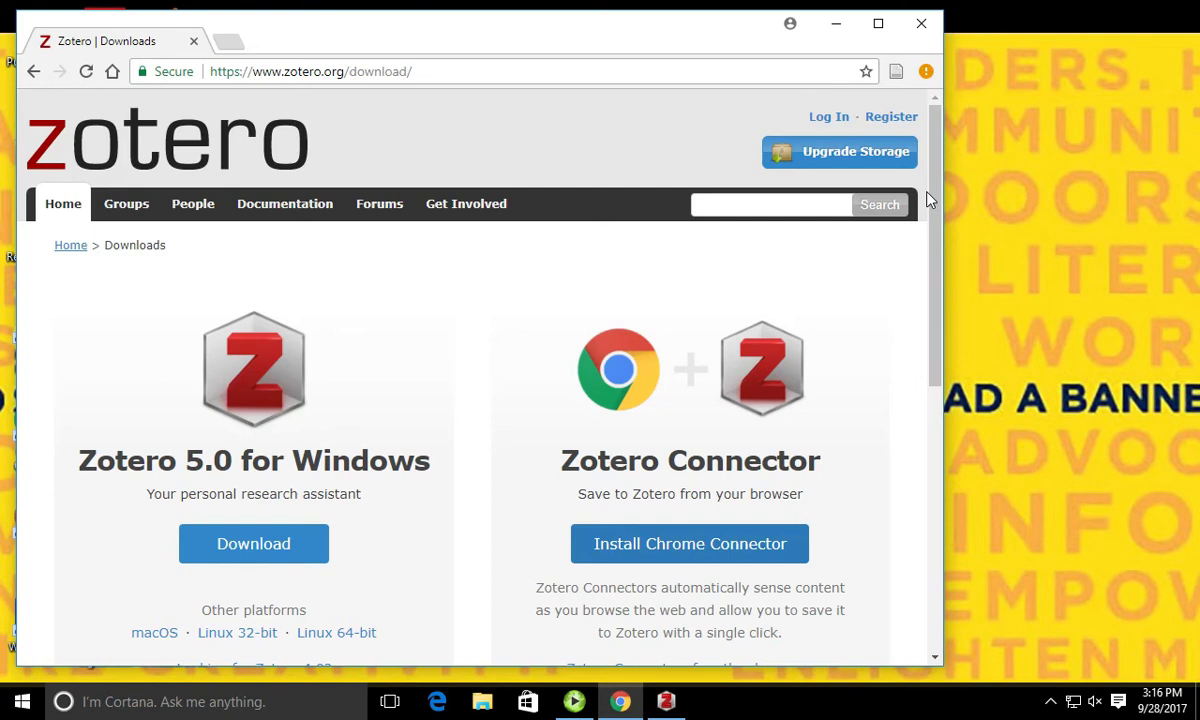
Step: Maximize Zotero and link it to the sync account by entering the account username and password
{"action": "left_click", "coordinate": [666, 701]}
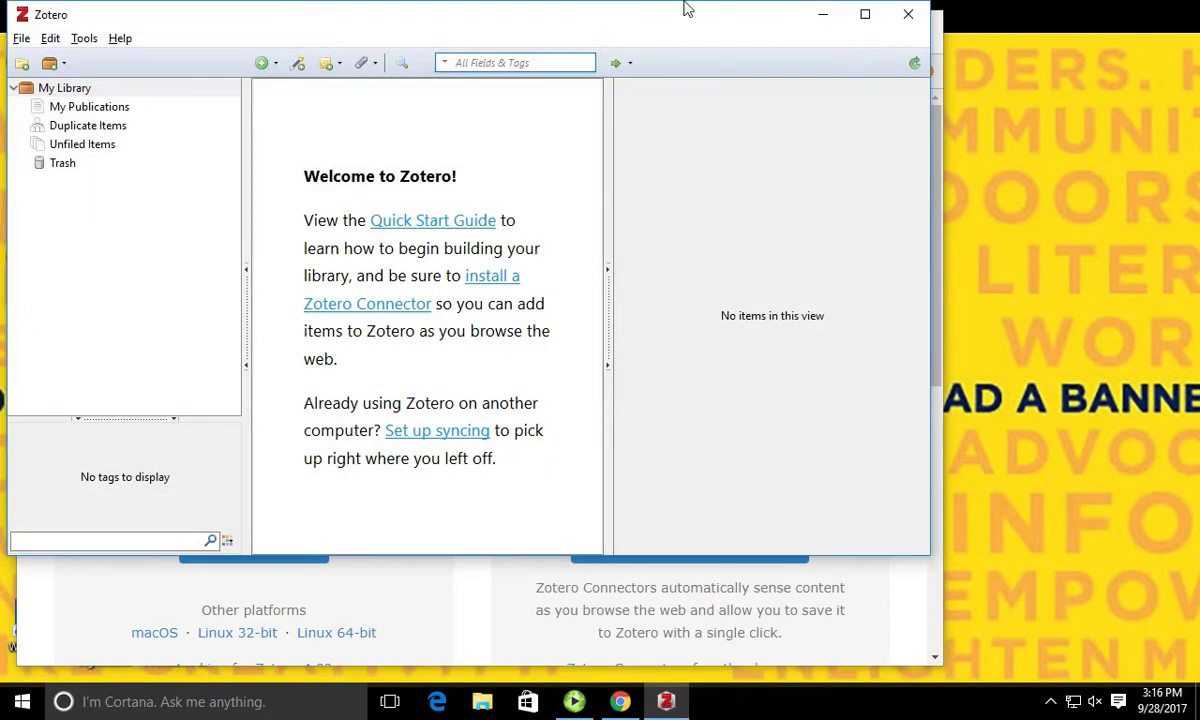
{"action": "left_click", "coordinate": [864, 14]}
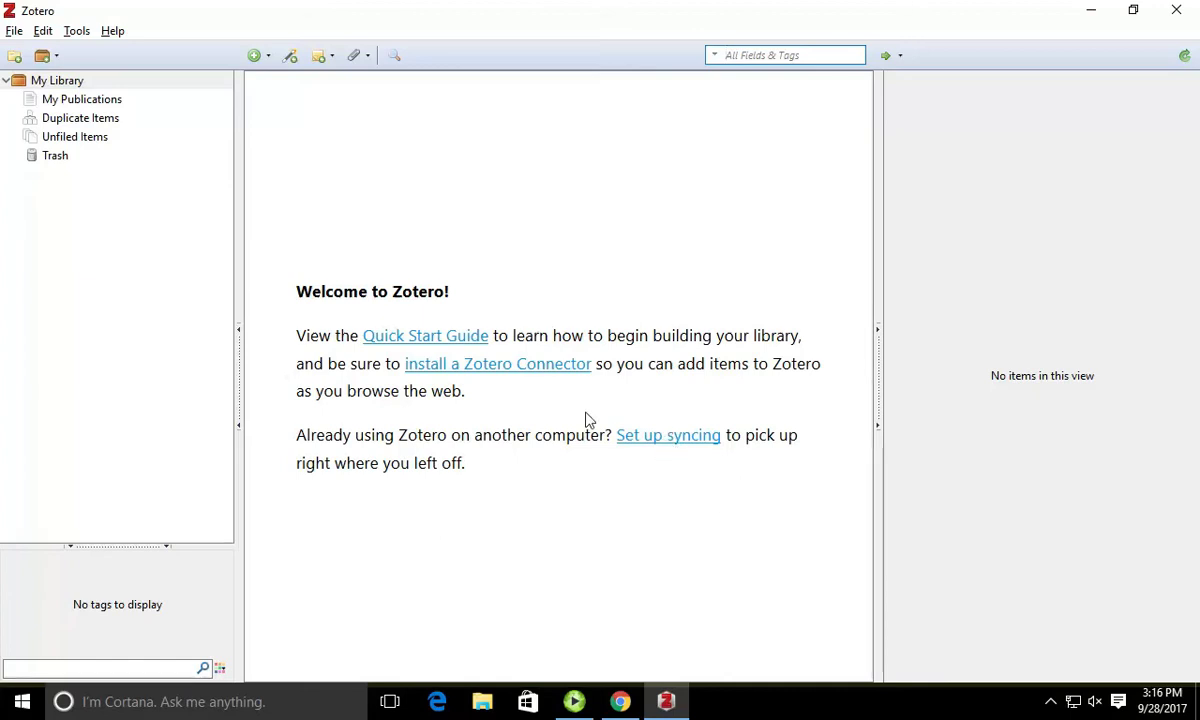
{"action": "left_click", "coordinate": [693, 450]}
{"action": "left_click", "coordinate": [136, 153]}
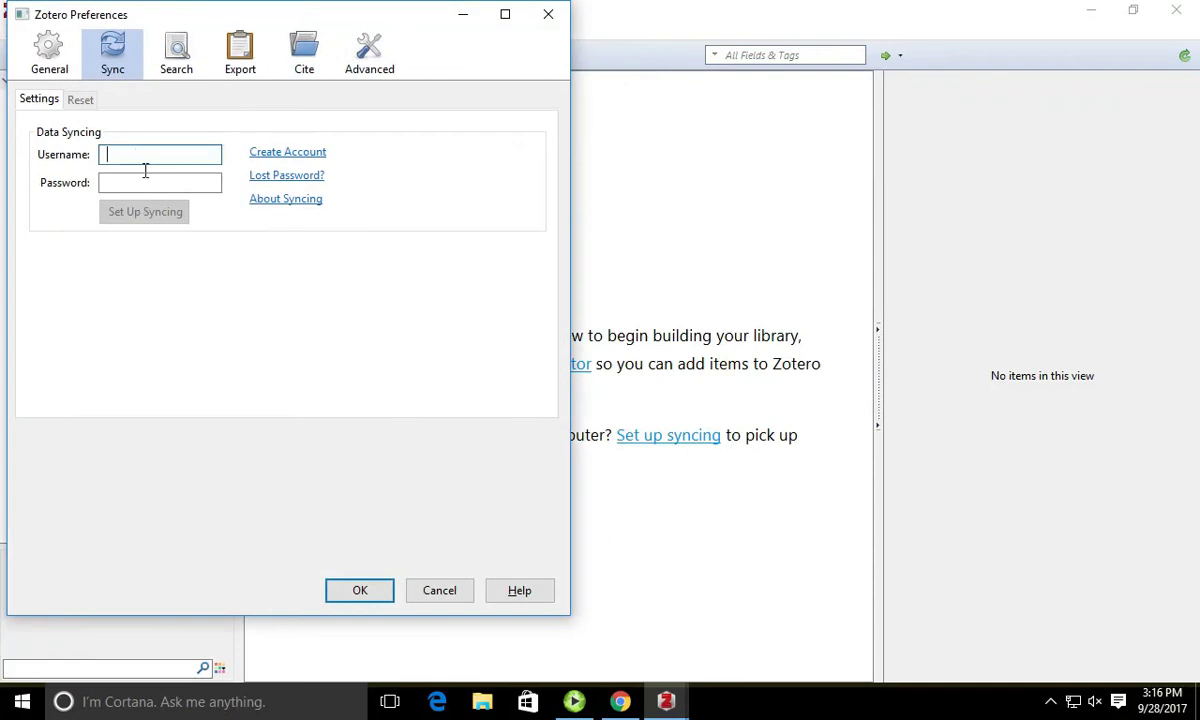
{"action": "type", "text": "kksb"}
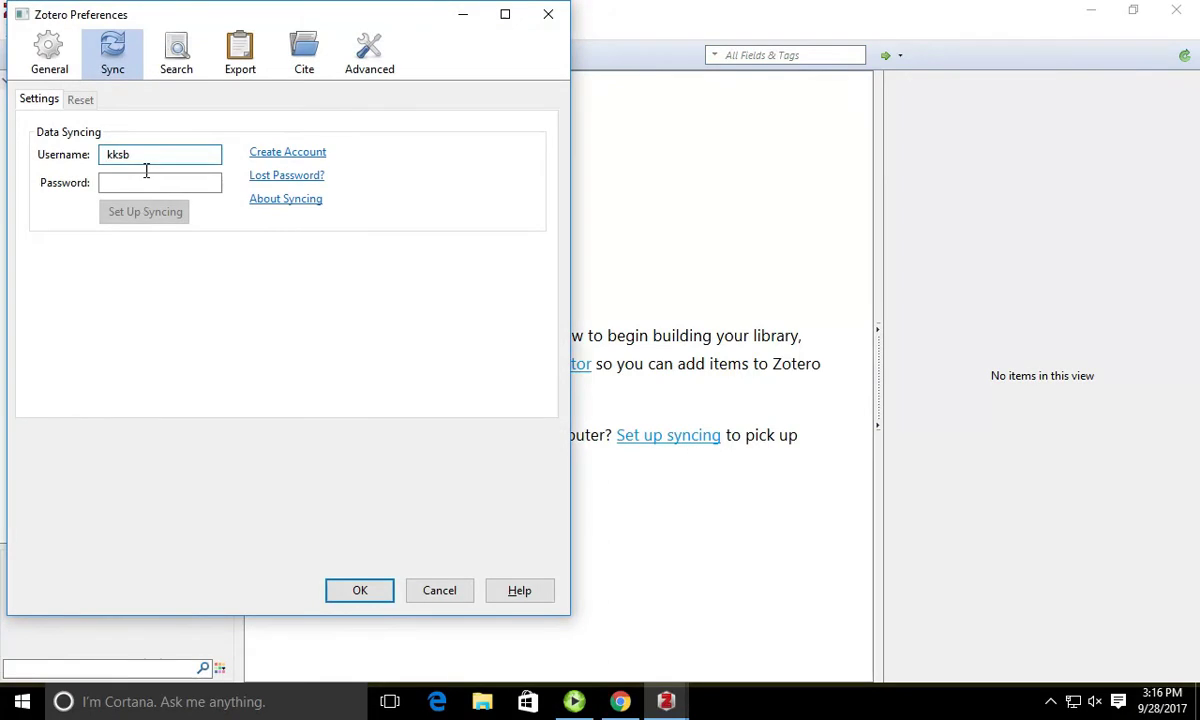
{"action": "key", "text": "Tab"}
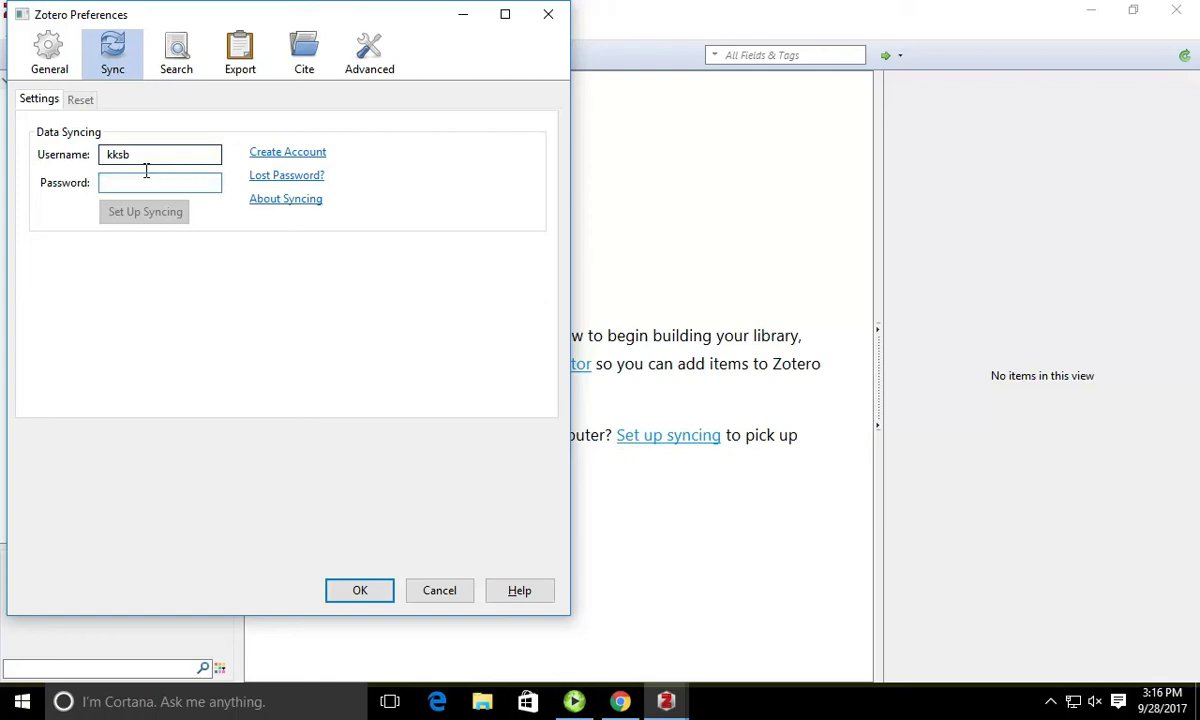
{"action": "type", "text": "•••••••"}
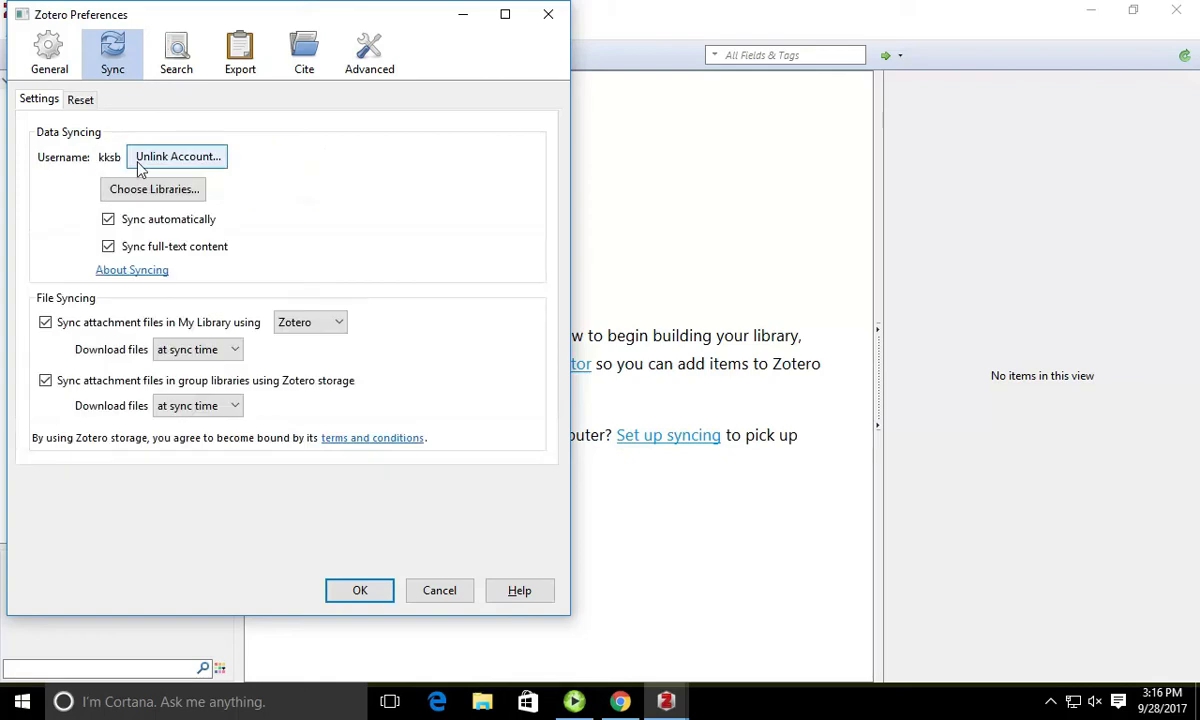
{"action": "left_click", "coordinate": [359, 591]}
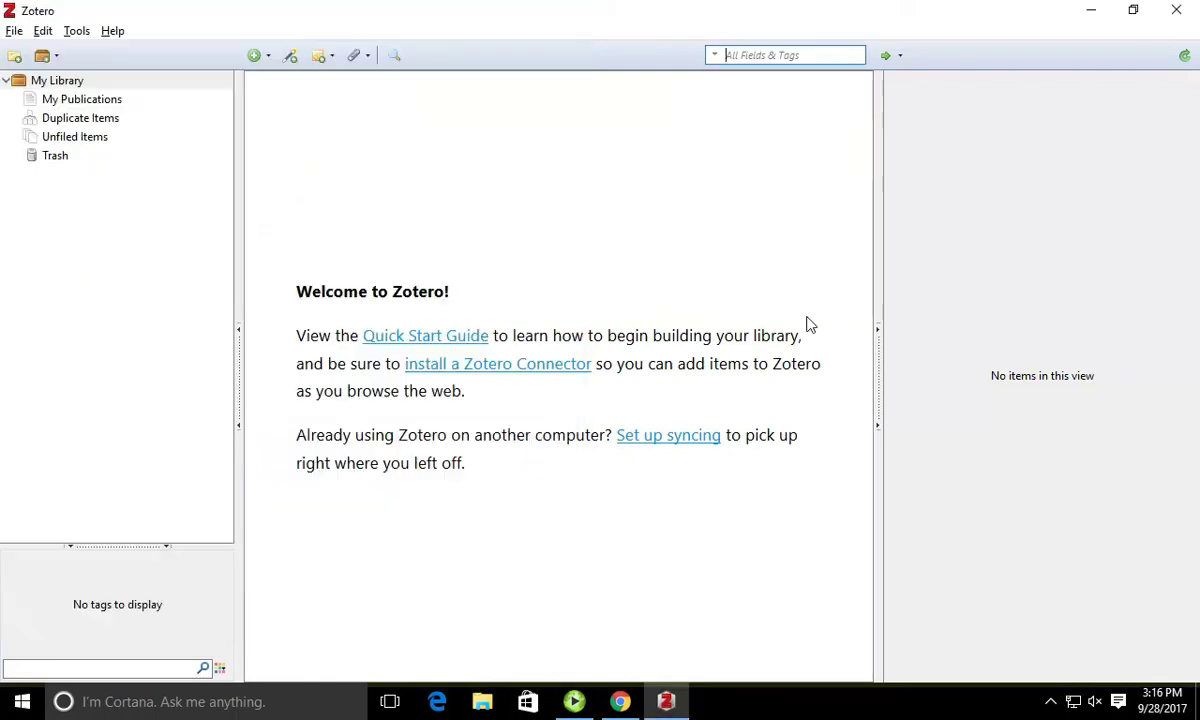
Step: Sync the library, then create a blank Book item via File > New Item > Book
{"action": "left_click", "coordinate": [1185, 57]}
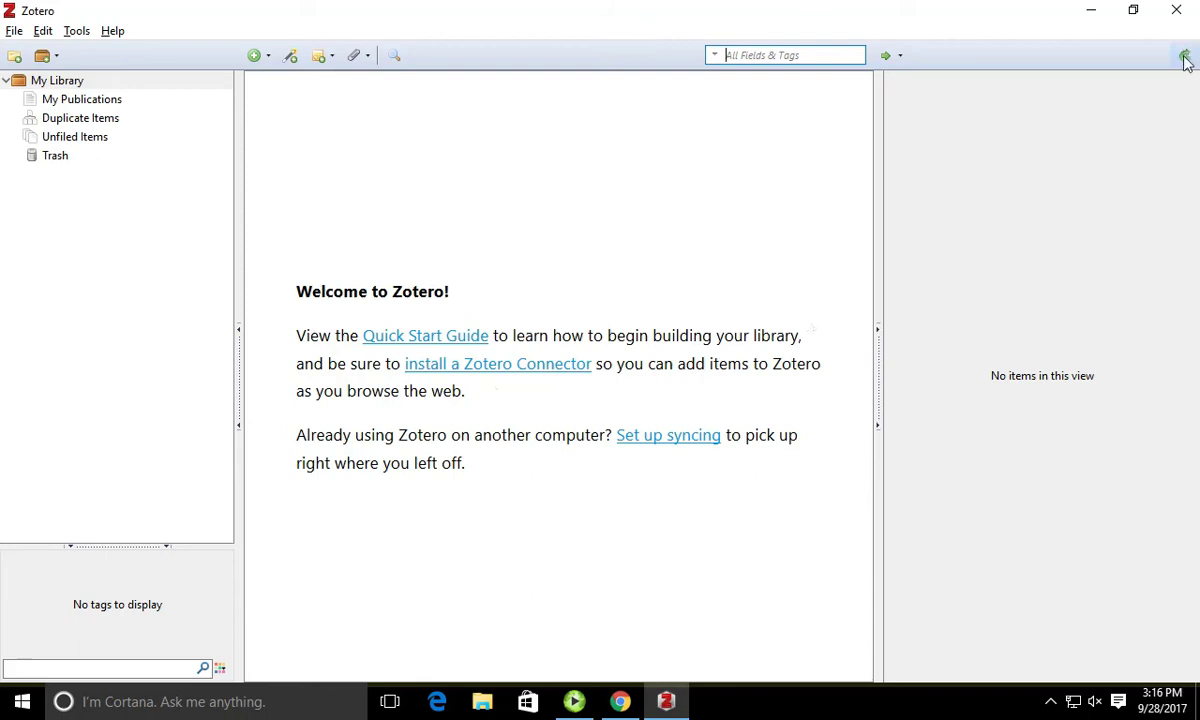
{"action": "left_click", "coordinate": [14, 32]}
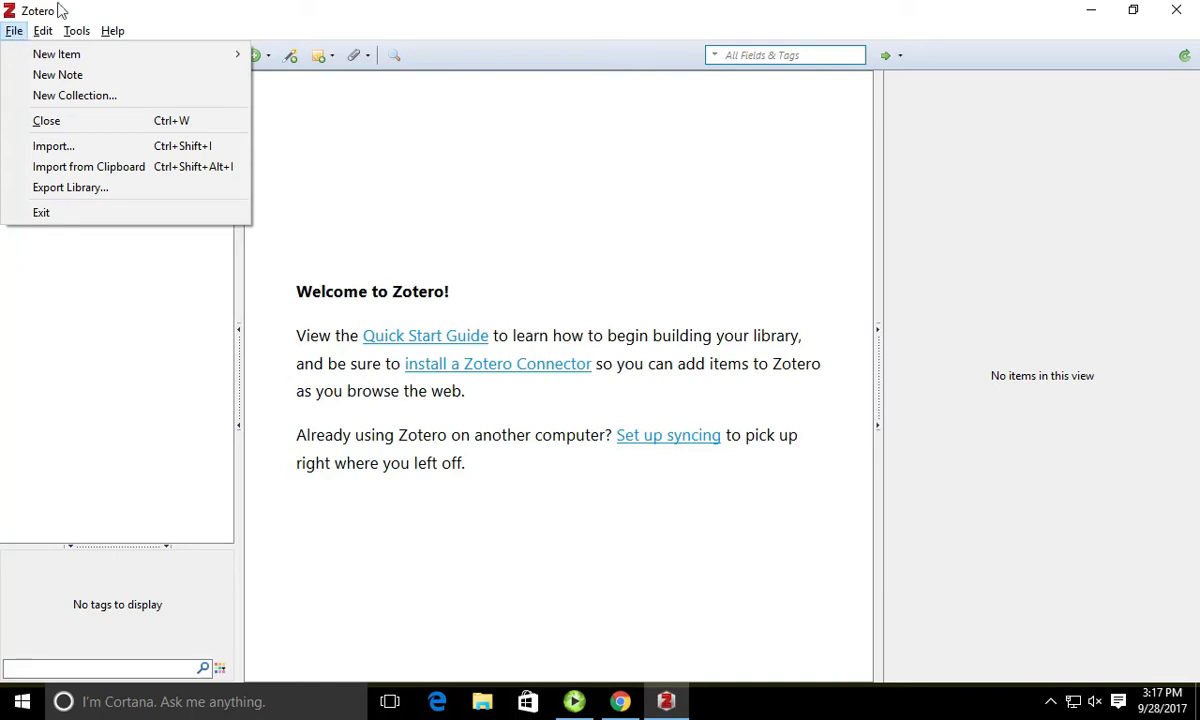
{"action": "mouse_move", "coordinate": [48, 30]}
{"action": "mouse_move", "coordinate": [10, 36]}
{"action": "mouse_move", "coordinate": [84, 62]}
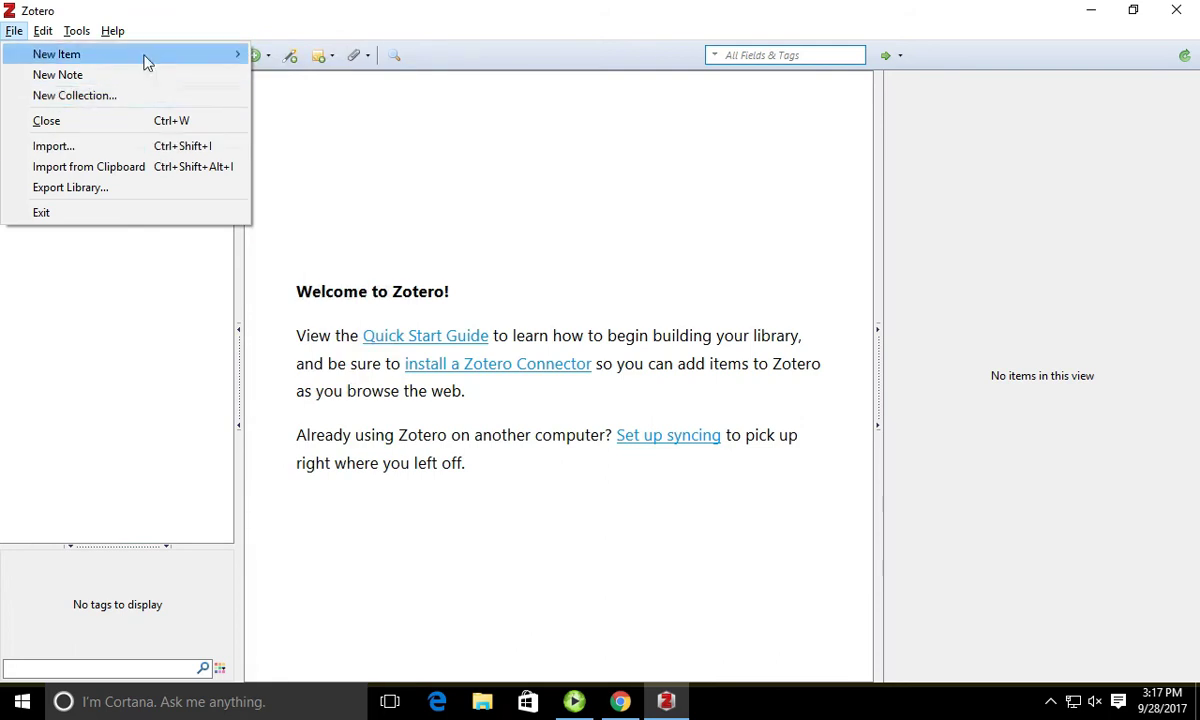
{"action": "mouse_move", "coordinate": [147, 59]}
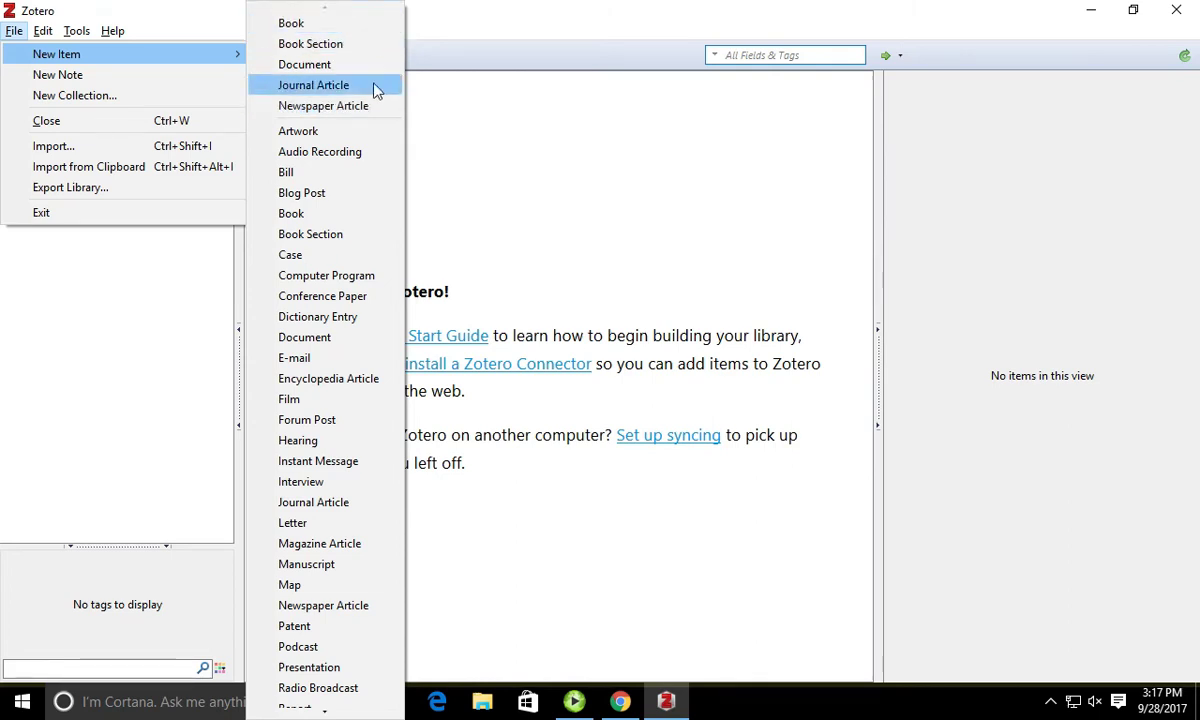
{"action": "left_click", "coordinate": [347, 27]}
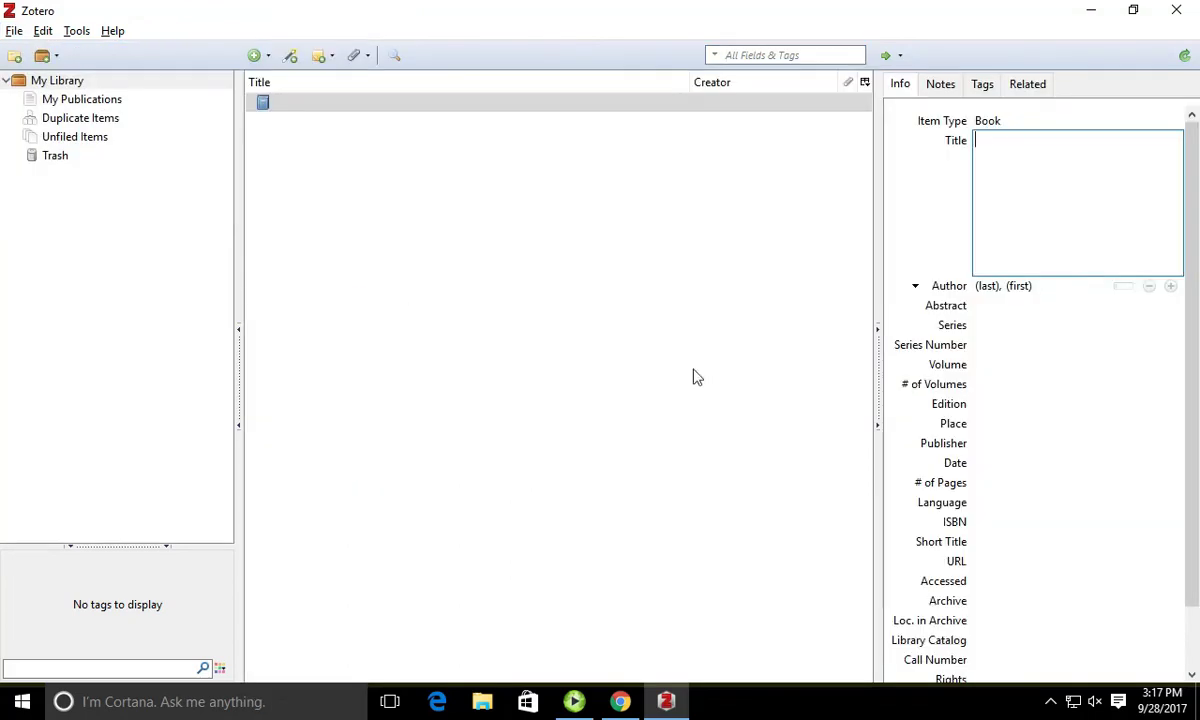
{"action": "scroll", "coordinate": [1163, 427], "scroll_direction": "down", "scroll_amount": 1}
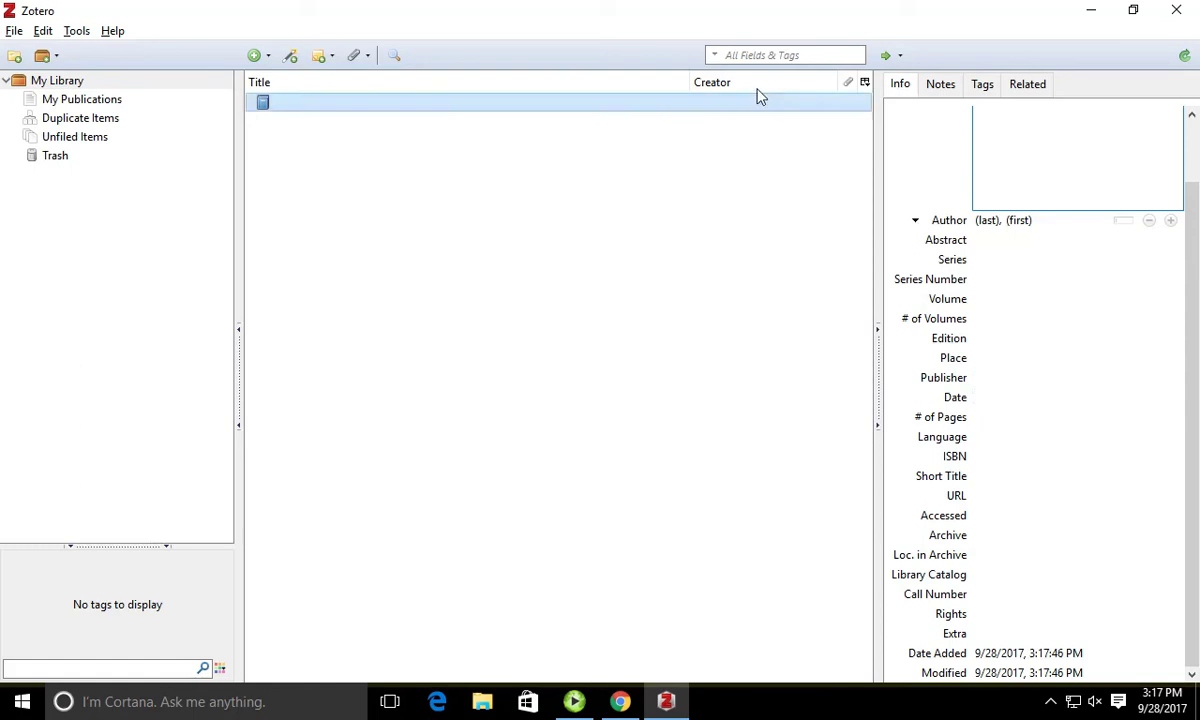
{"action": "scroll", "coordinate": [1150, 342], "scroll_direction": "up", "scroll_amount": 1}
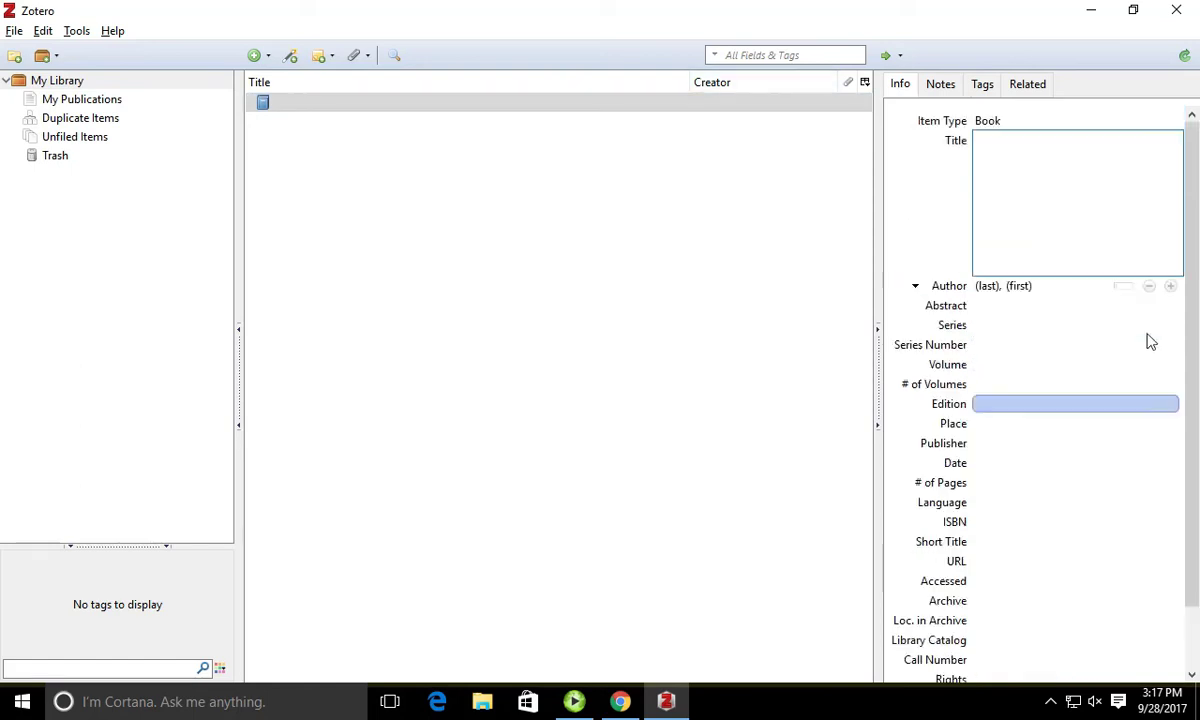
Step: Change the item type to Journal Article and enter DOI 10.1016/j.fuel.2015.07.006
{"action": "left_click", "coordinate": [1065, 126]}
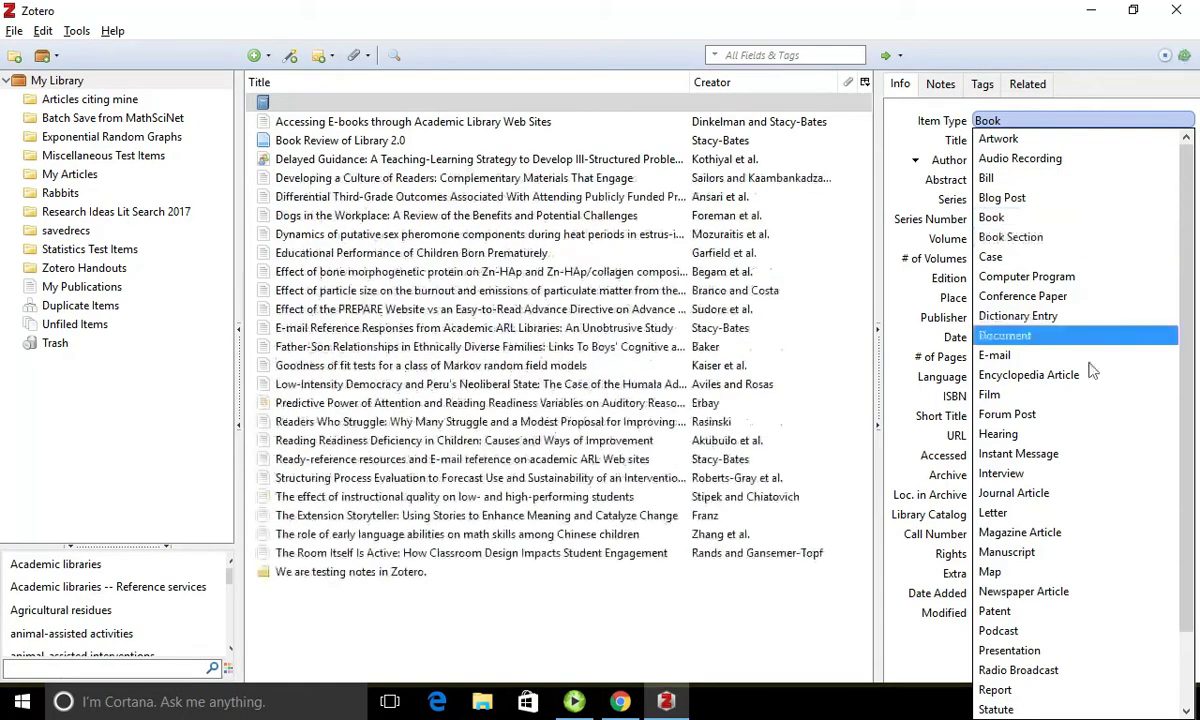
{"action": "left_click", "coordinate": [1075, 493]}
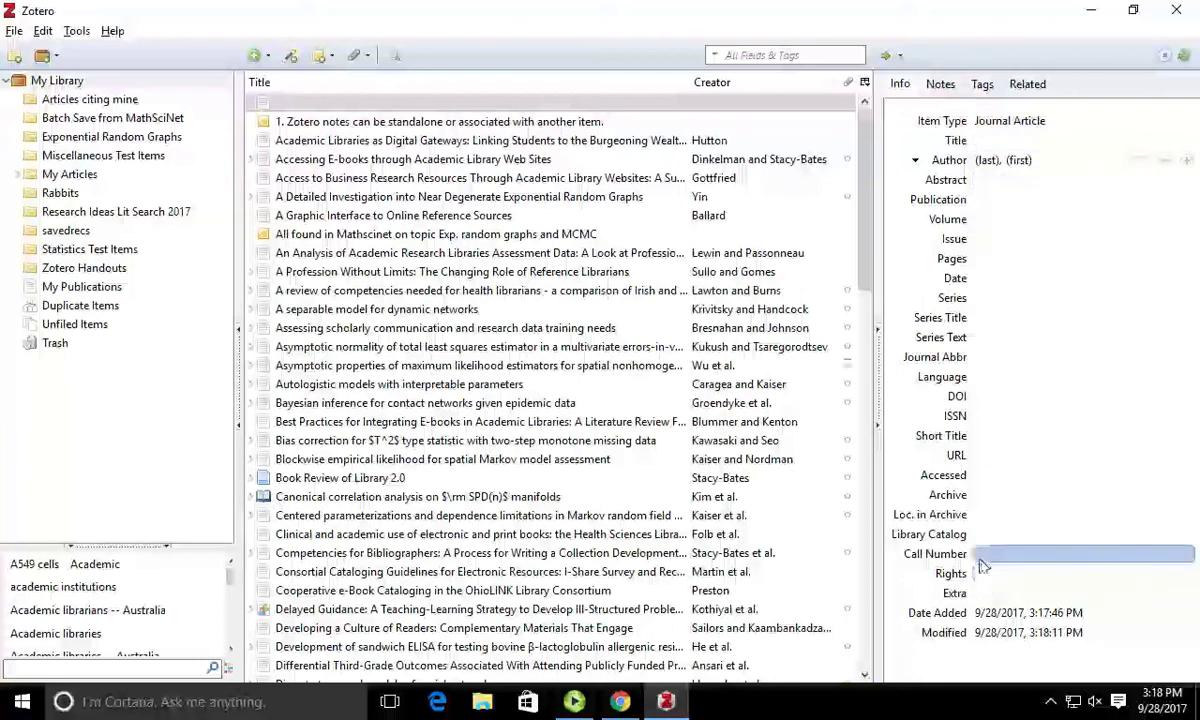
{"action": "left_click", "coordinate": [1000, 397]}
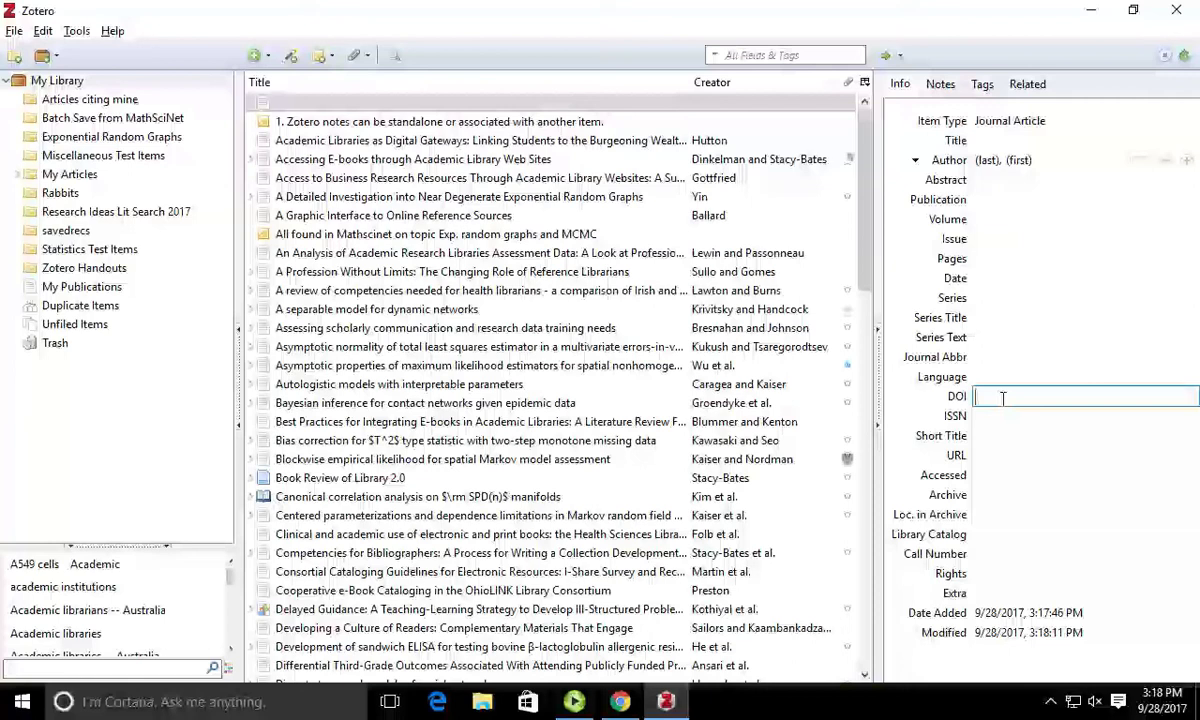
{"action": "type", "text": "10."}
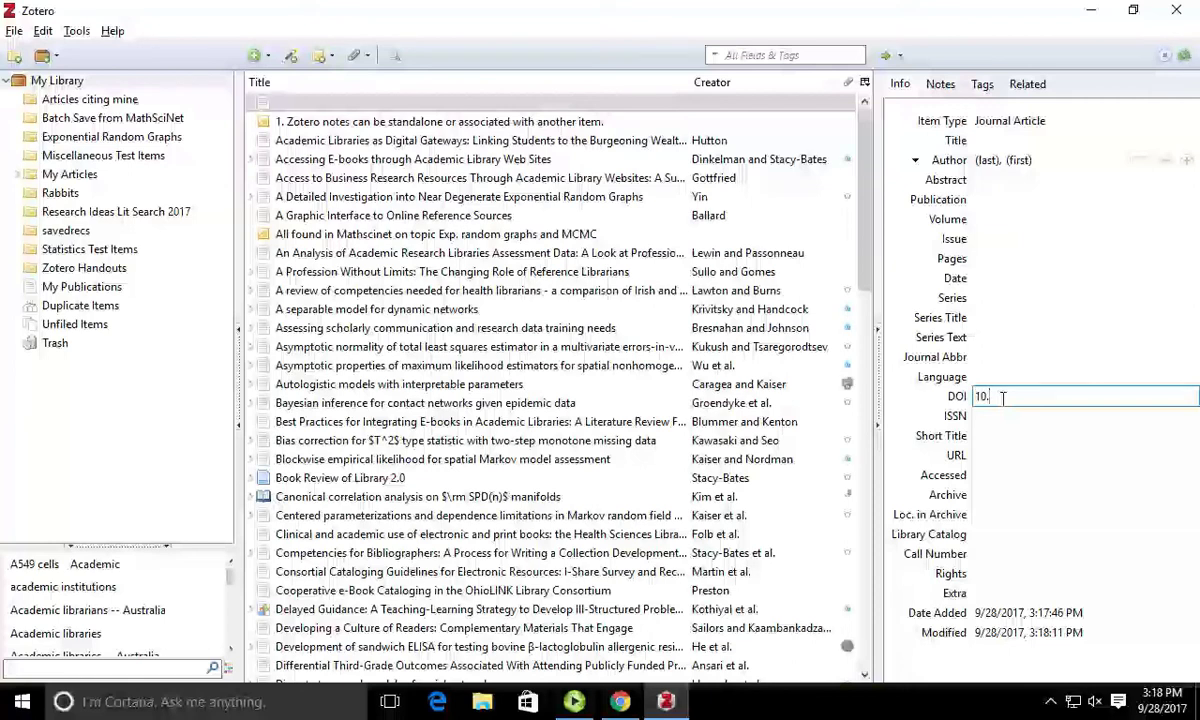
{"action": "type", "text": "1007"}
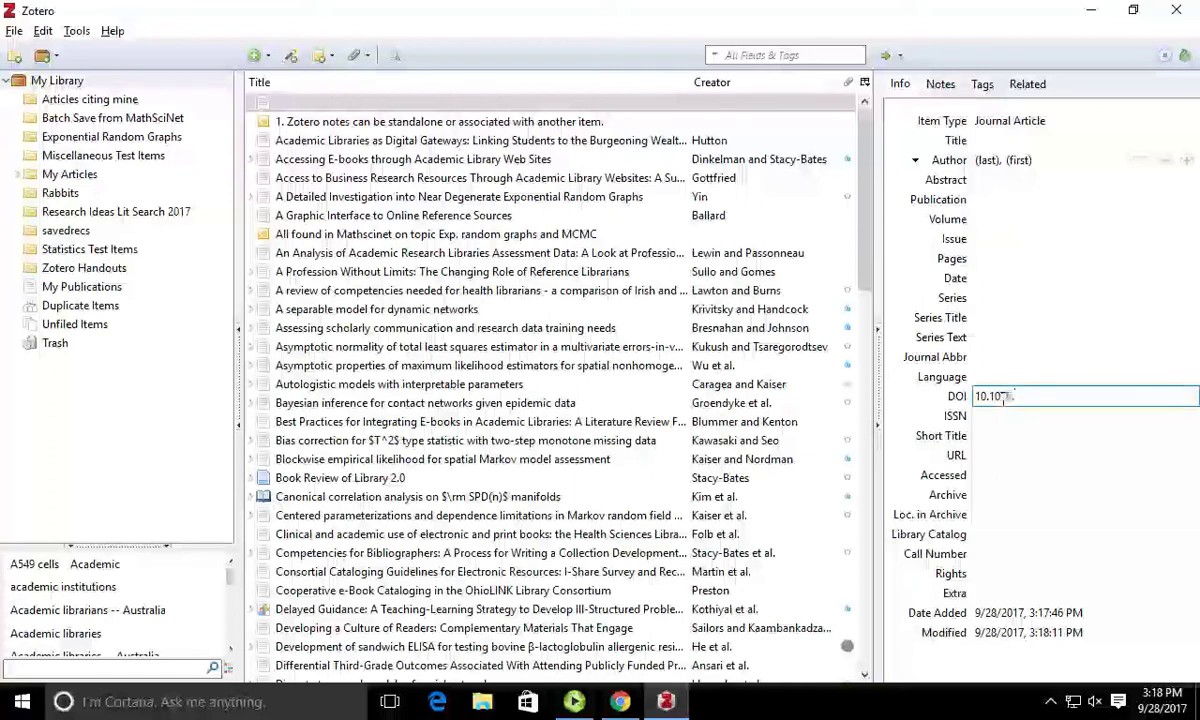
{"action": "type", "text": "./"}
{"action": "key", "text": "BackSpace"}
{"action": "key", "text": "BackSpace"}
{"action": "key", "text": "BackSpace"}
{"action": "key", "text": "BackSpace"}
{"action": "type", "text": "16/j.fuel"}
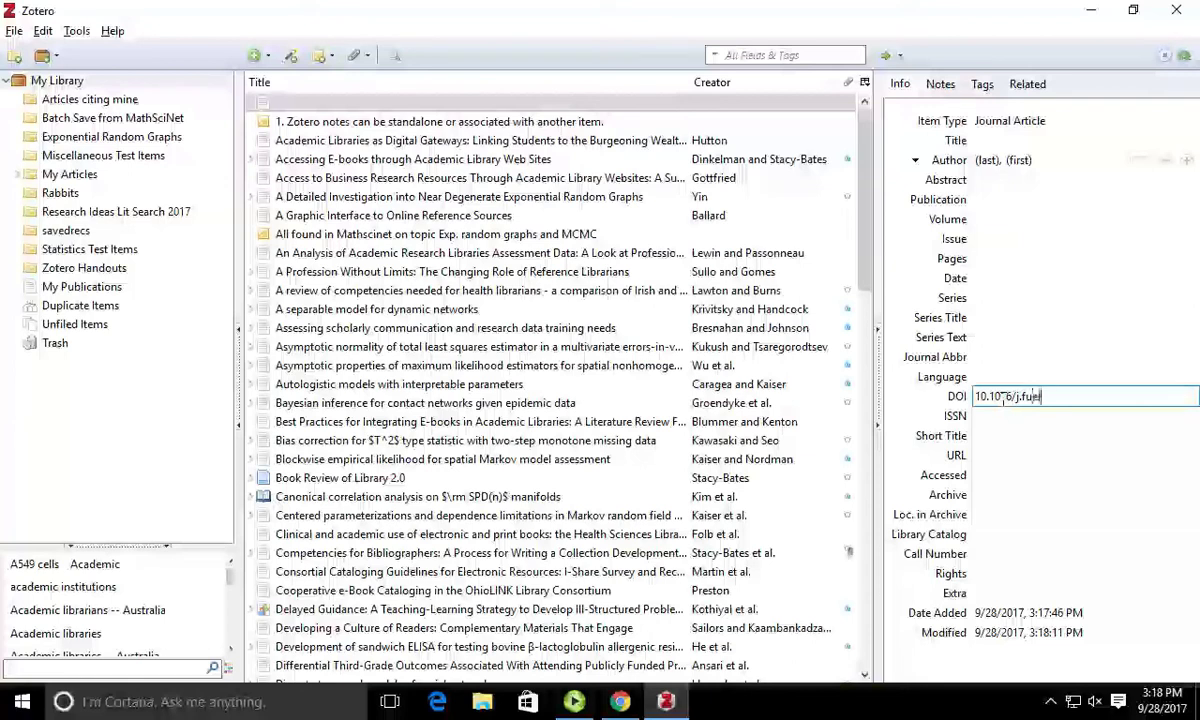
{"action": "type", "text": ".2015.07."}
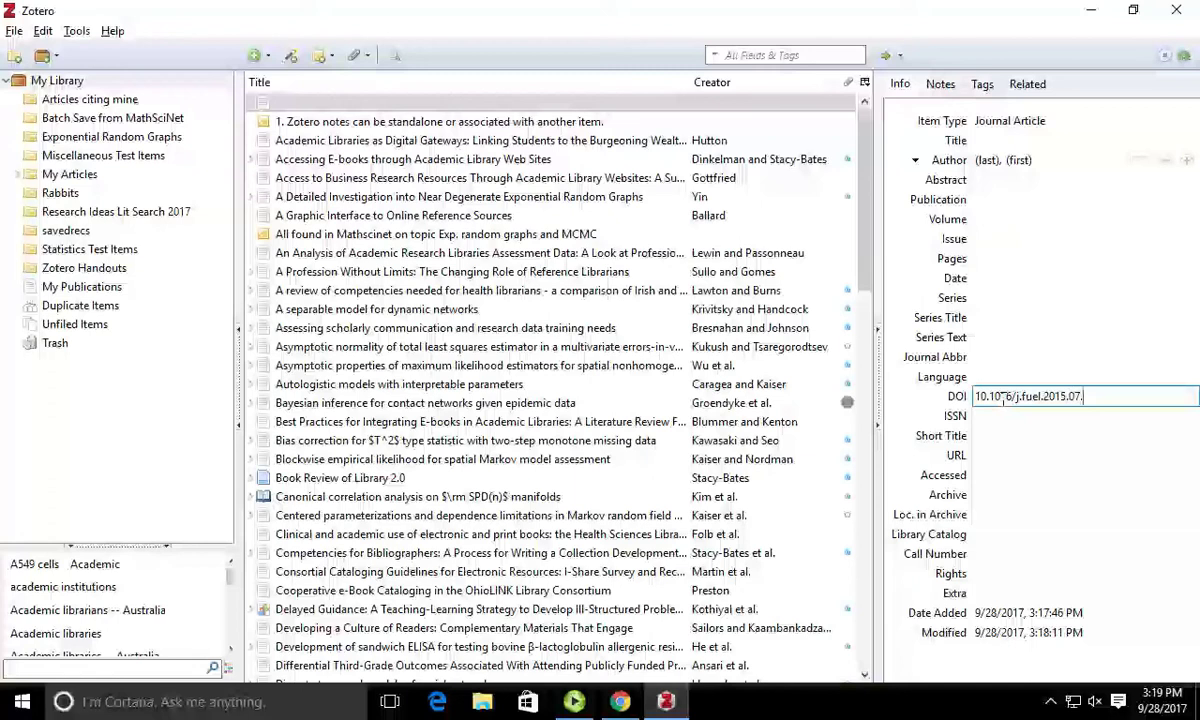
{"action": "type", "text": "045"}
{"action": "key", "text": "Return"}
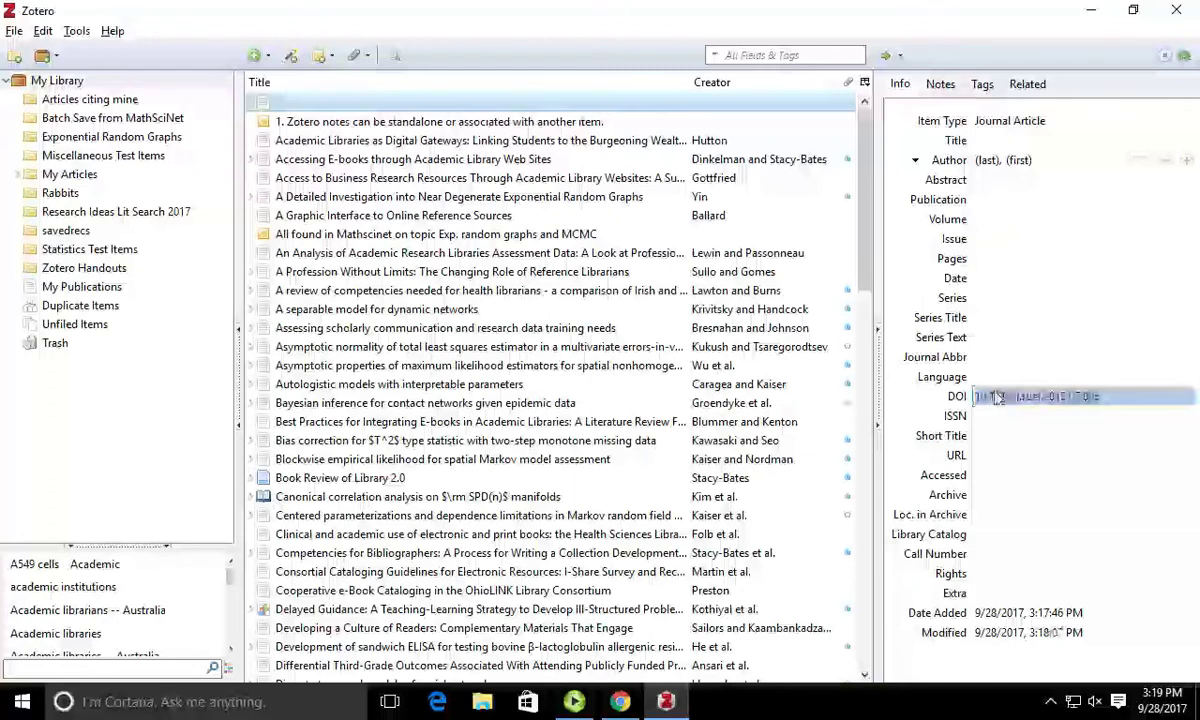
{"action": "left_click", "coordinate": [901, 57]}
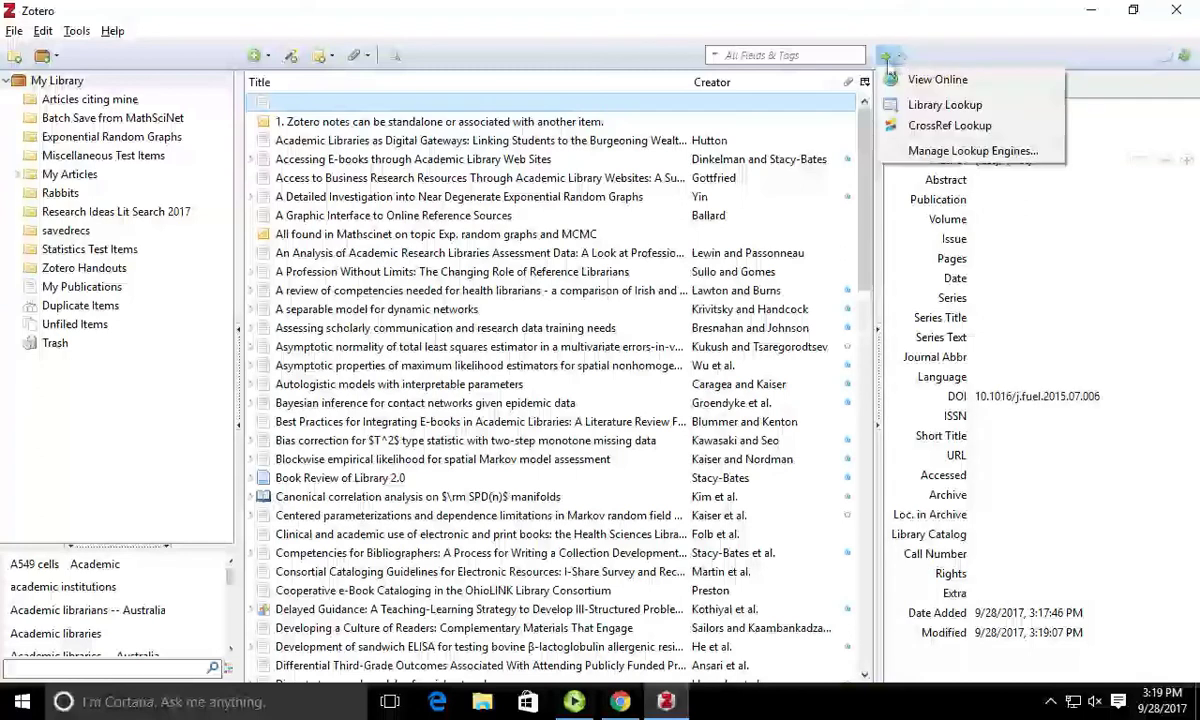
Step: Look up the DOI via CrossRef and open the ScienceDirect article's URL in a new Chrome tab
{"action": "left_click", "coordinate": [929, 130]}
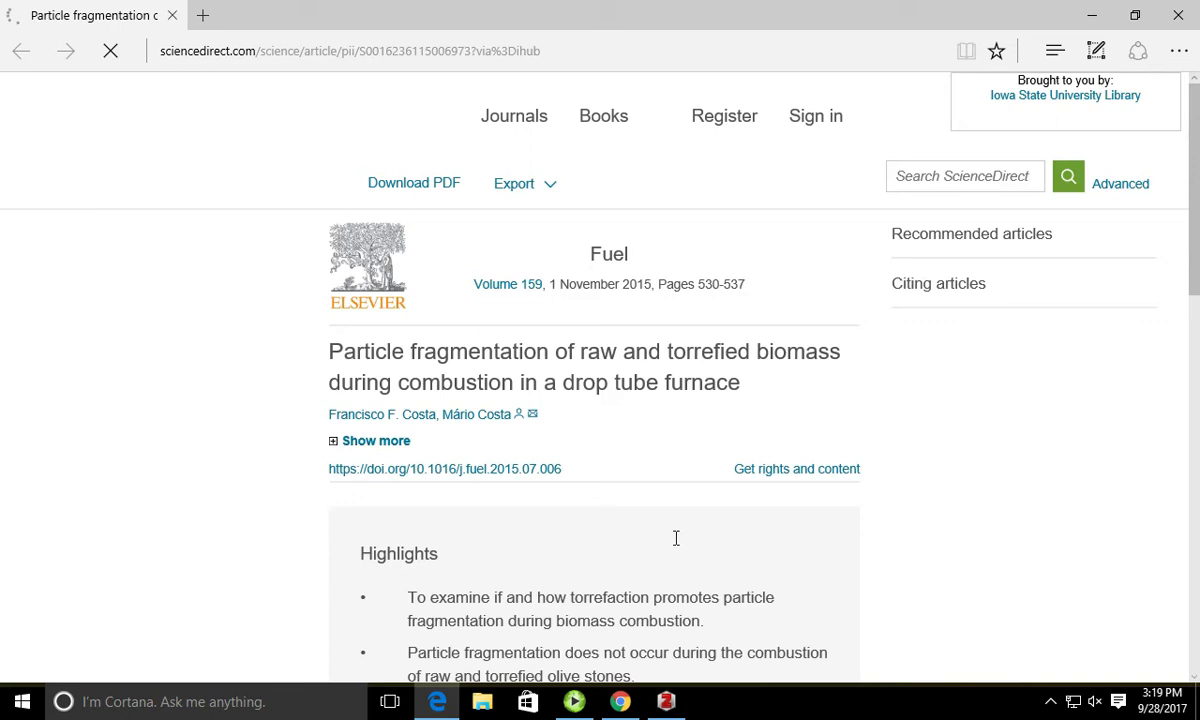
{"action": "left_click", "coordinate": [343, 60]}
{"action": "key", "text": "ctrl+c"}
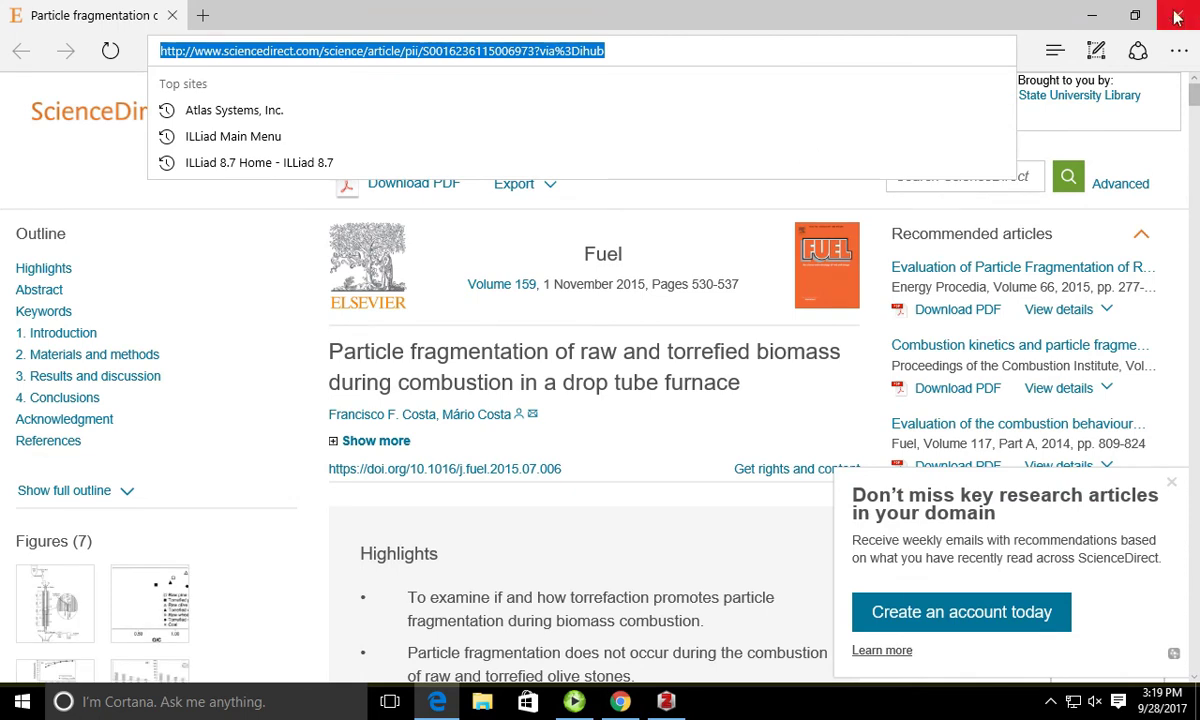
{"action": "left_click", "coordinate": [1092, 15]}
{"action": "left_click", "coordinate": [620, 701]}
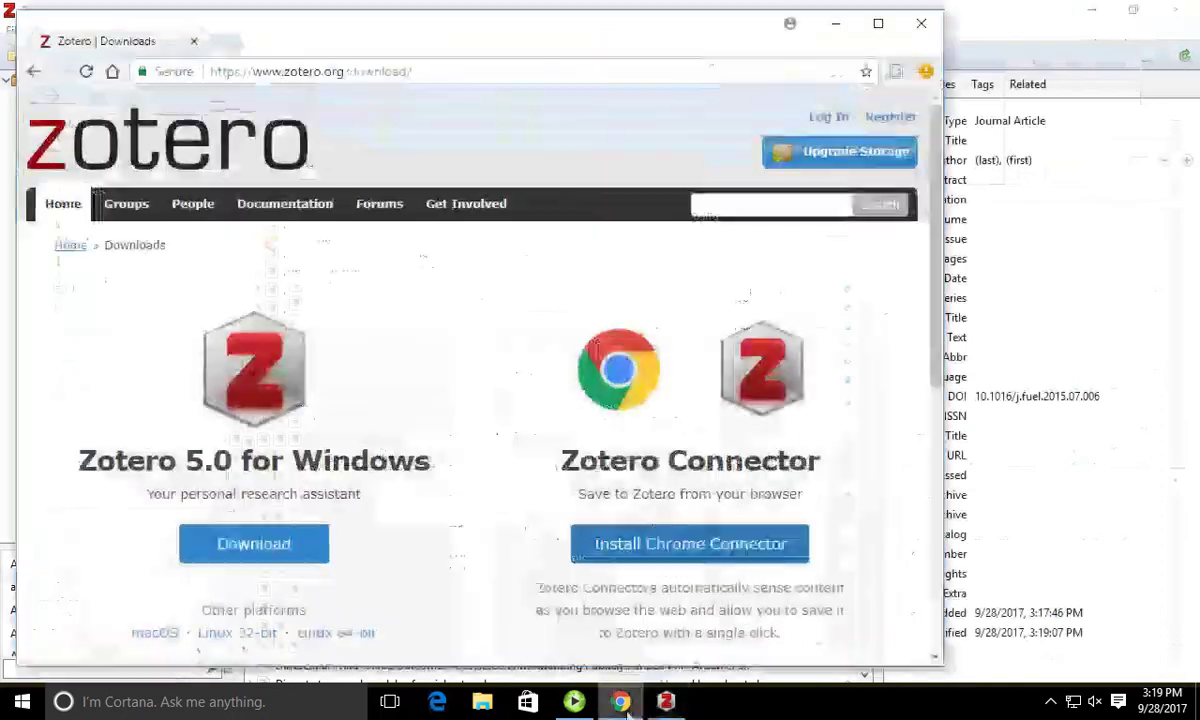
{"action": "left_click", "coordinate": [878, 22]}
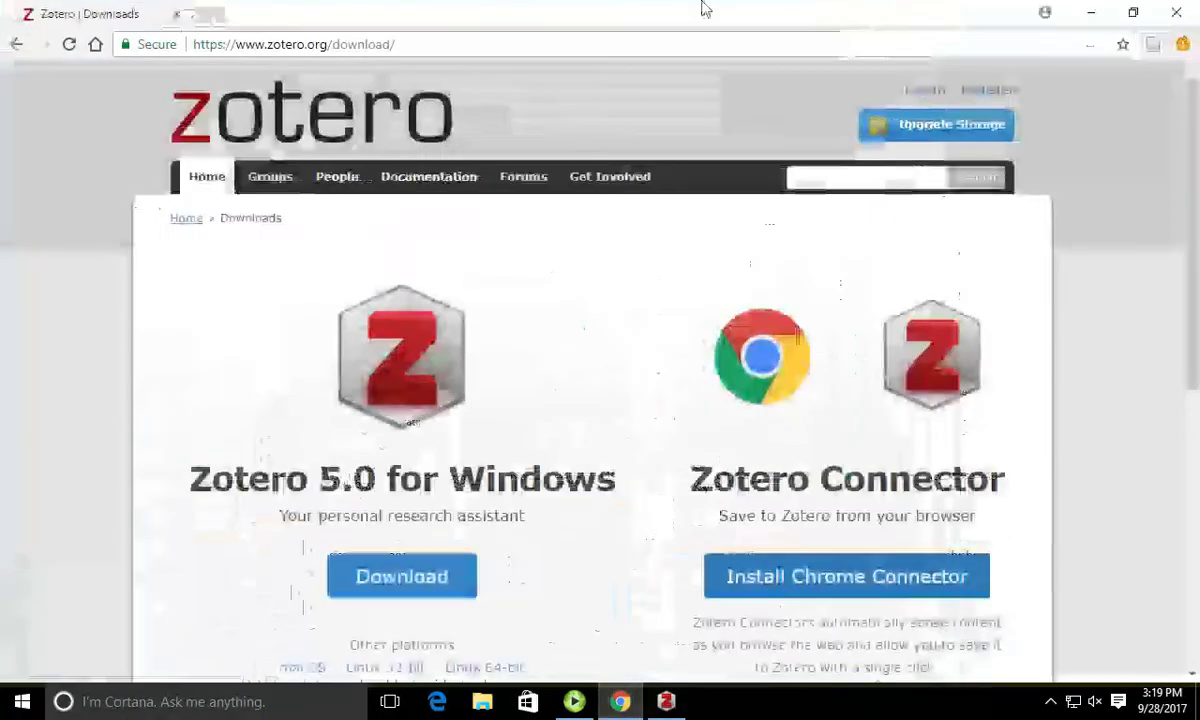
{"action": "left_click", "coordinate": [207, 17]}
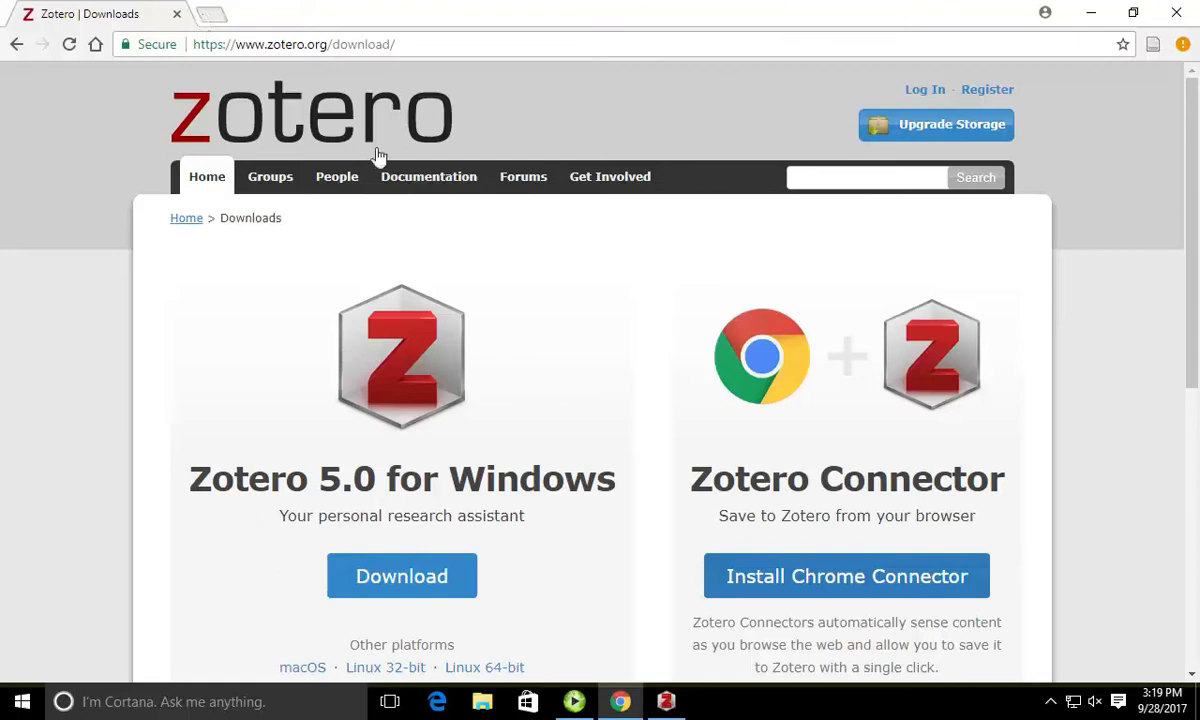
{"action": "key", "text": "ctrl+v"}
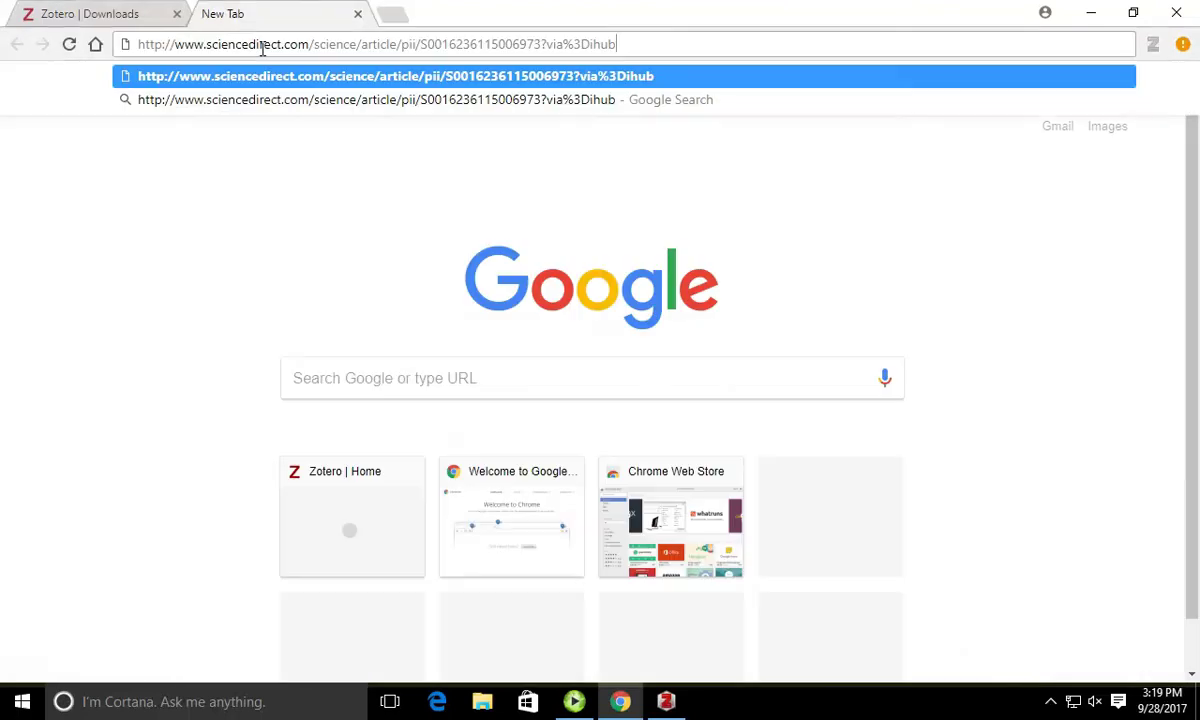
{"action": "key", "text": "Return"}
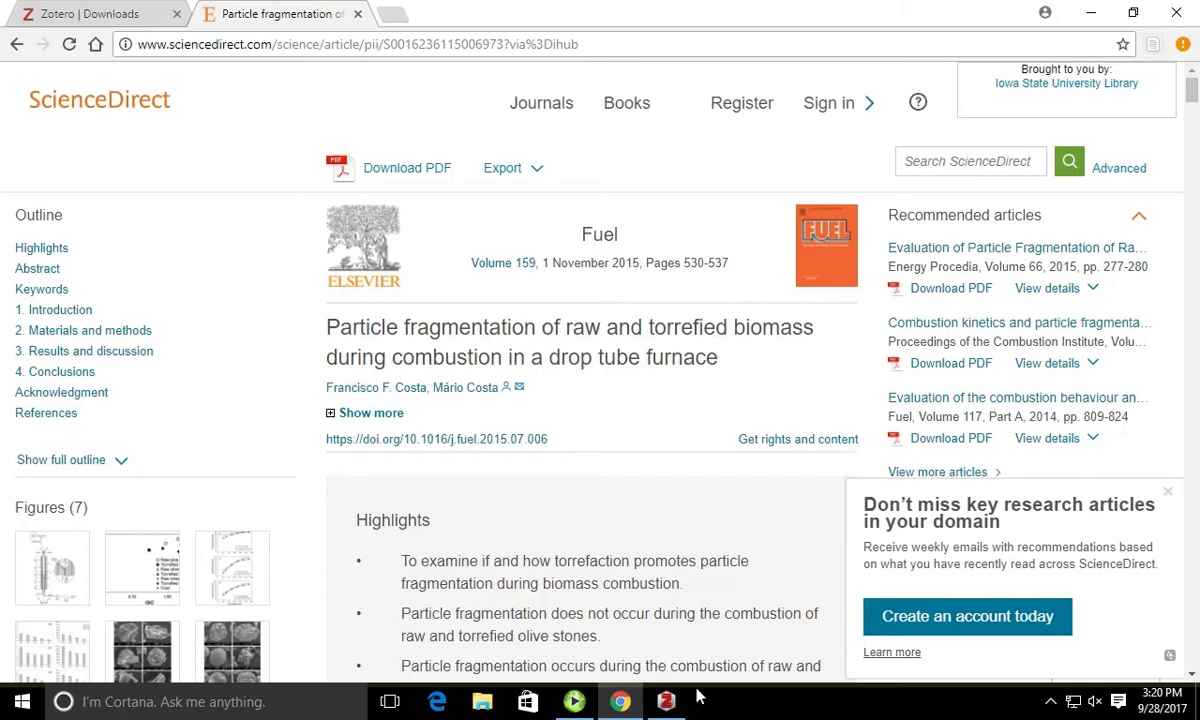
{"action": "left_click", "coordinate": [668, 702]}
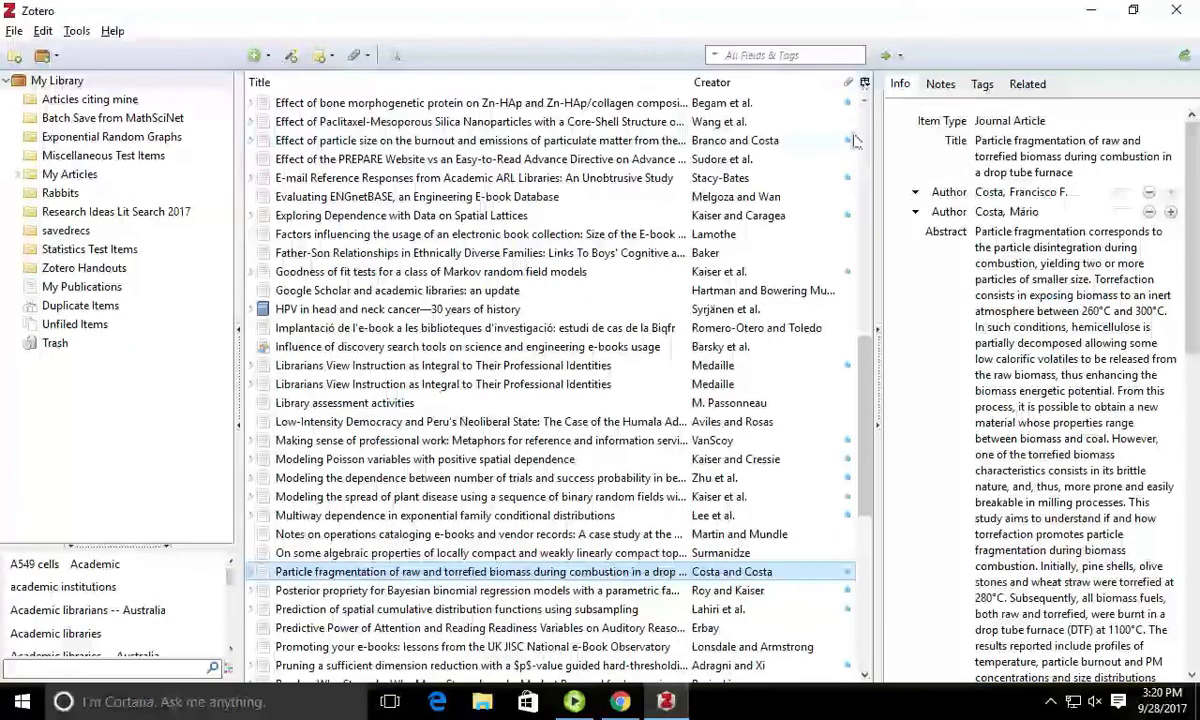
Step: Widen the item pane, limit quick search to Title, Creator, Year, and sort by Date Added descending
{"action": "mouse_move", "coordinate": [884, 157]}
{"action": "left_mouse_down"}
{"action": "mouse_move", "coordinate": [834, 163]}
{"action": "mouse_move", "coordinate": [873, 163]}
{"action": "left_mouse_up"}
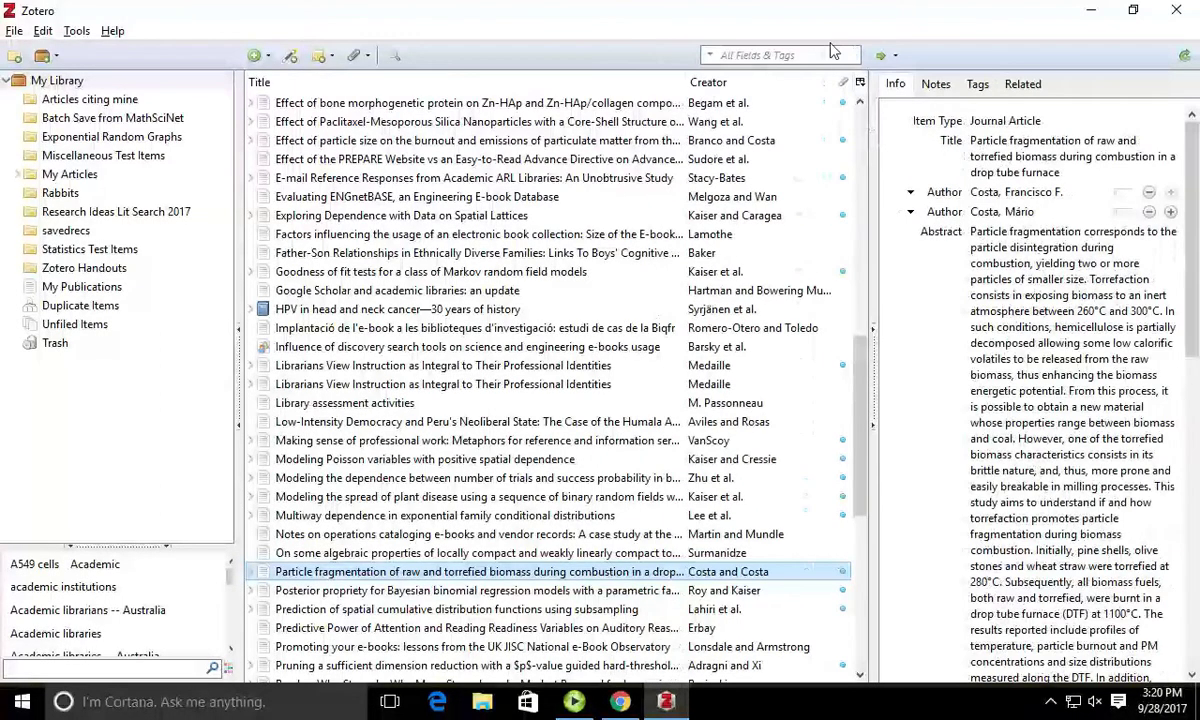
{"action": "left_click", "coordinate": [709, 55]}
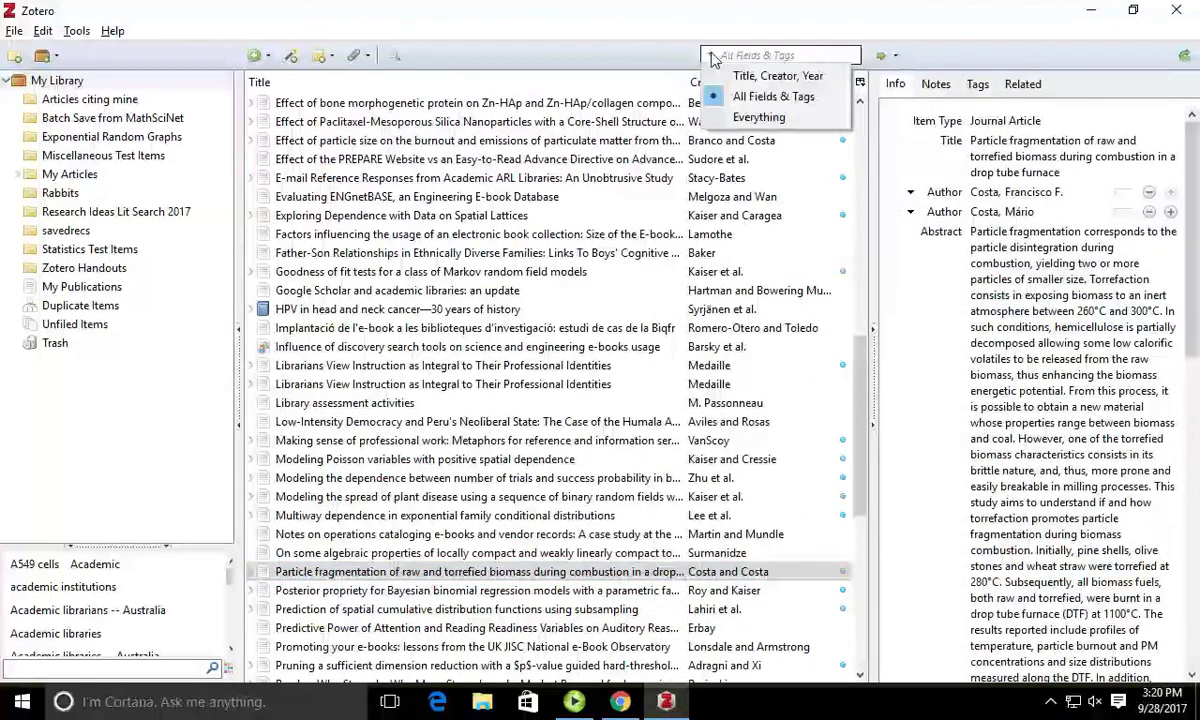
{"action": "left_click", "coordinate": [760, 78]}
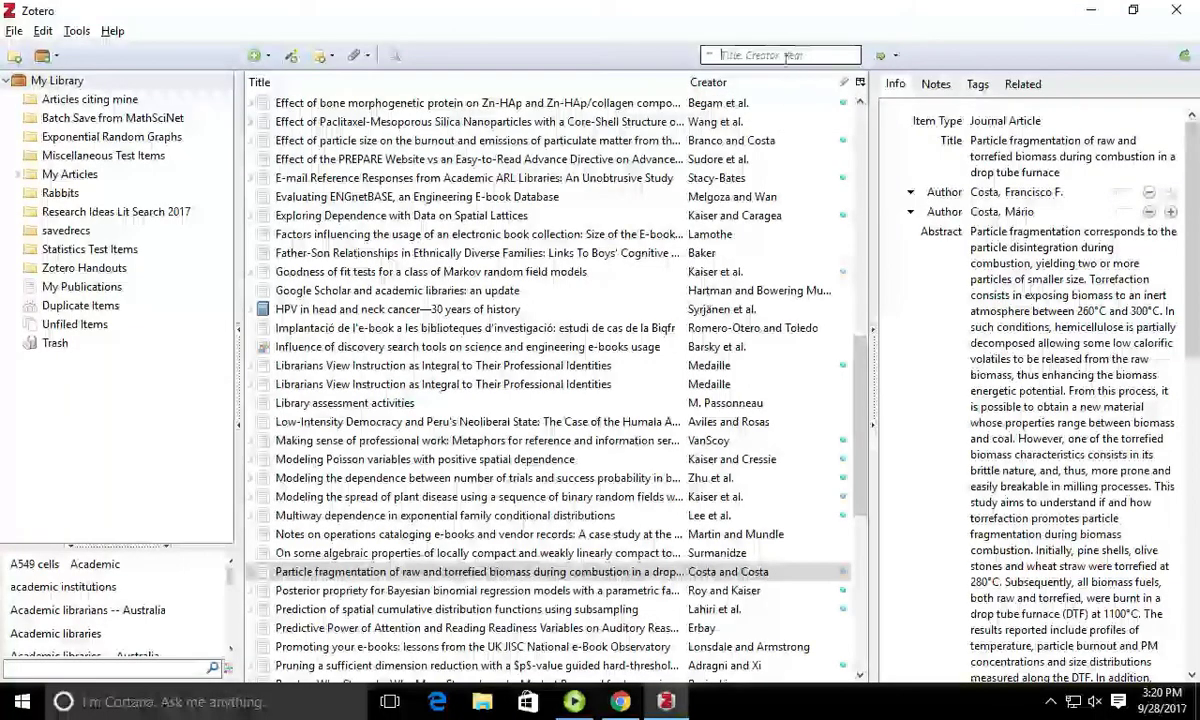
{"action": "left_click", "coordinate": [710, 55]}
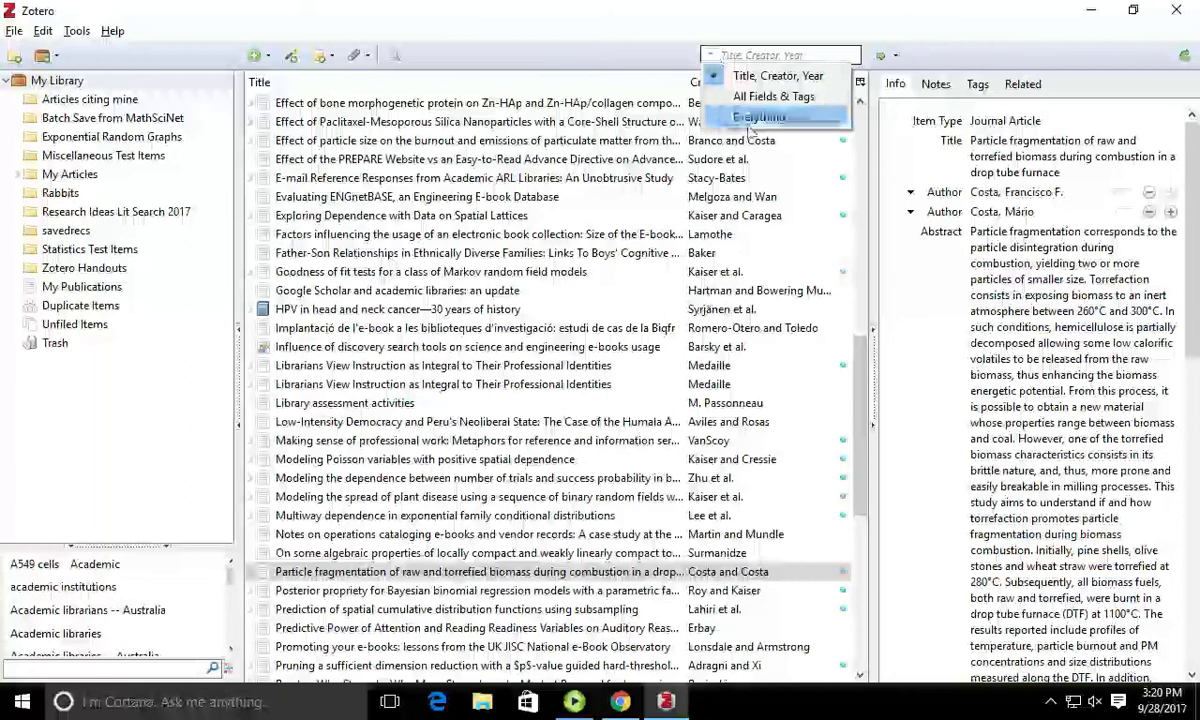
{"action": "left_click", "coordinate": [859, 82]}
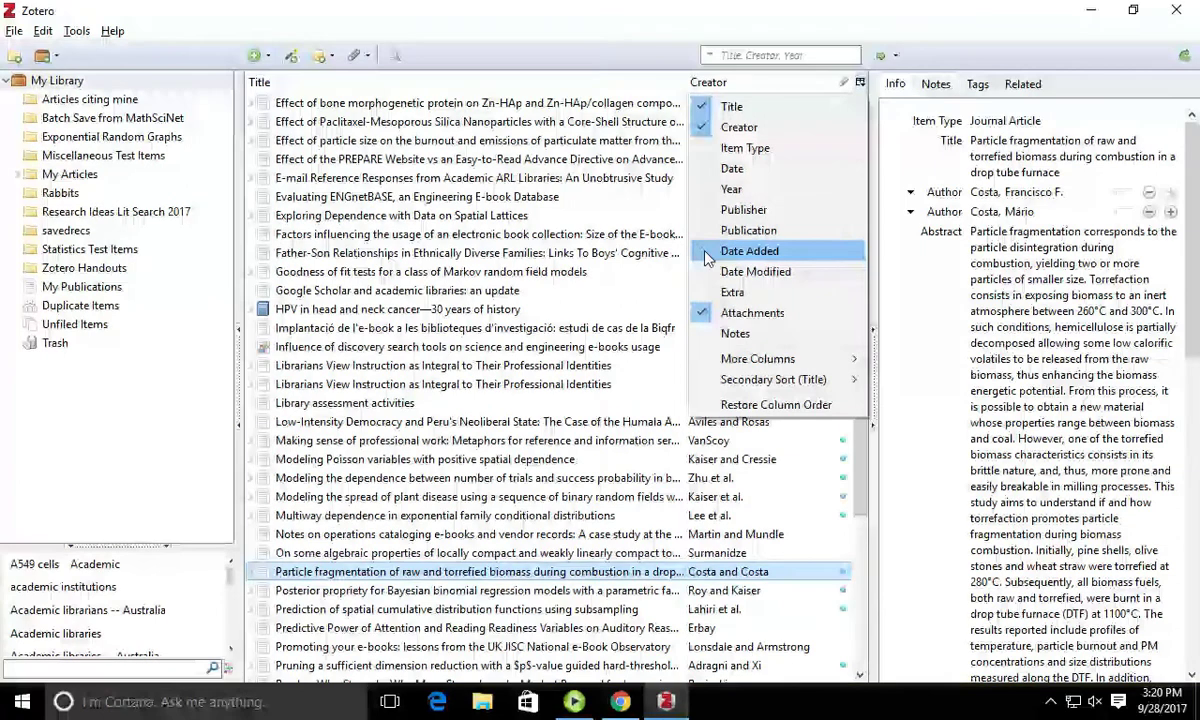
{"action": "left_click", "coordinate": [749, 251]}
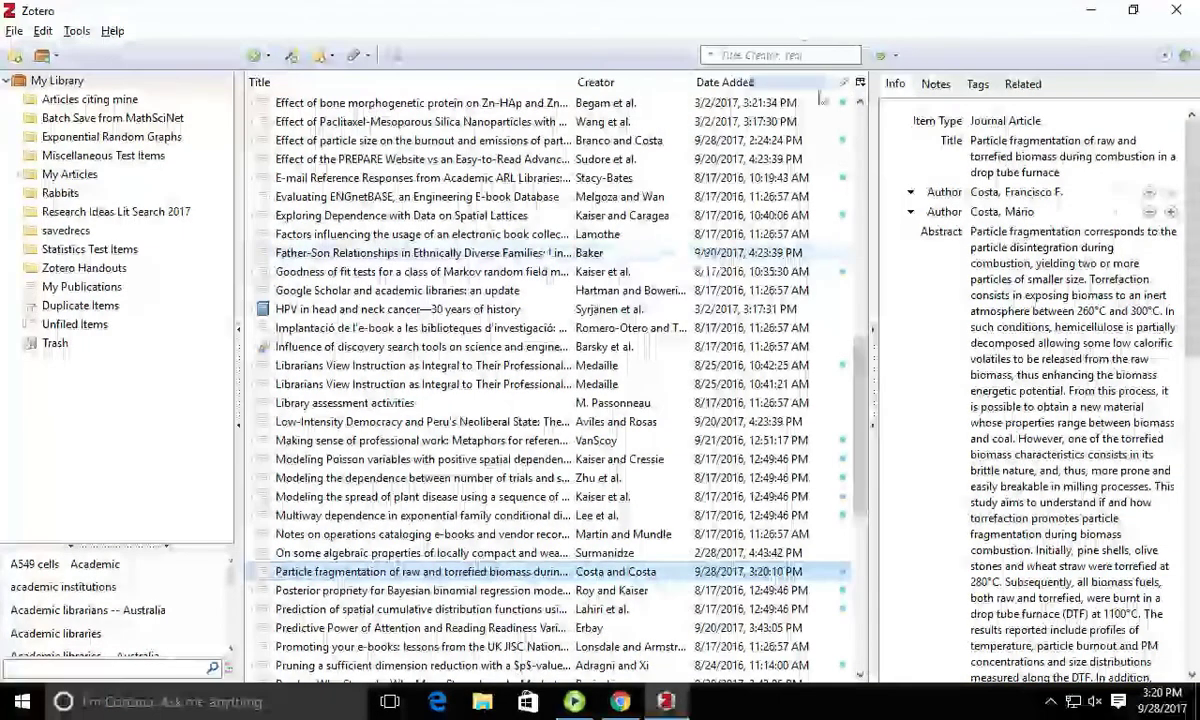
{"action": "left_click", "coordinate": [772, 86]}
{"action": "left_click", "coordinate": [816, 84]}
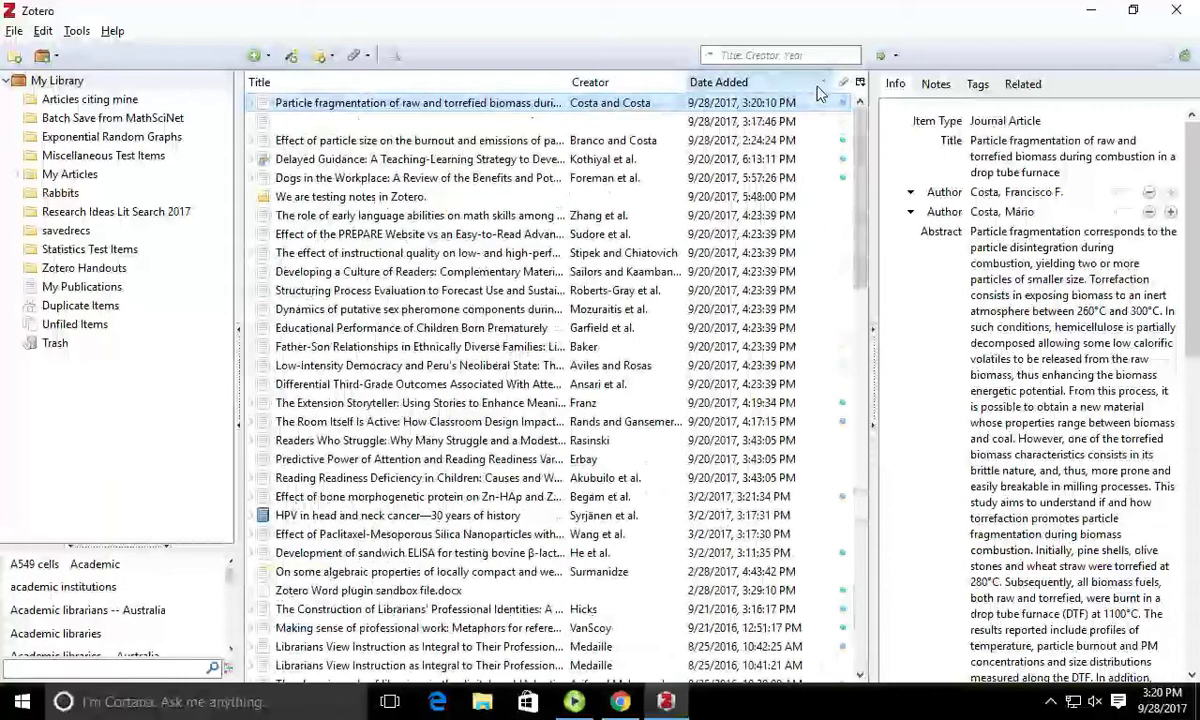
{"action": "scroll", "coordinate": [1000, 430], "scroll_direction": "down", "scroll_amount": 5}
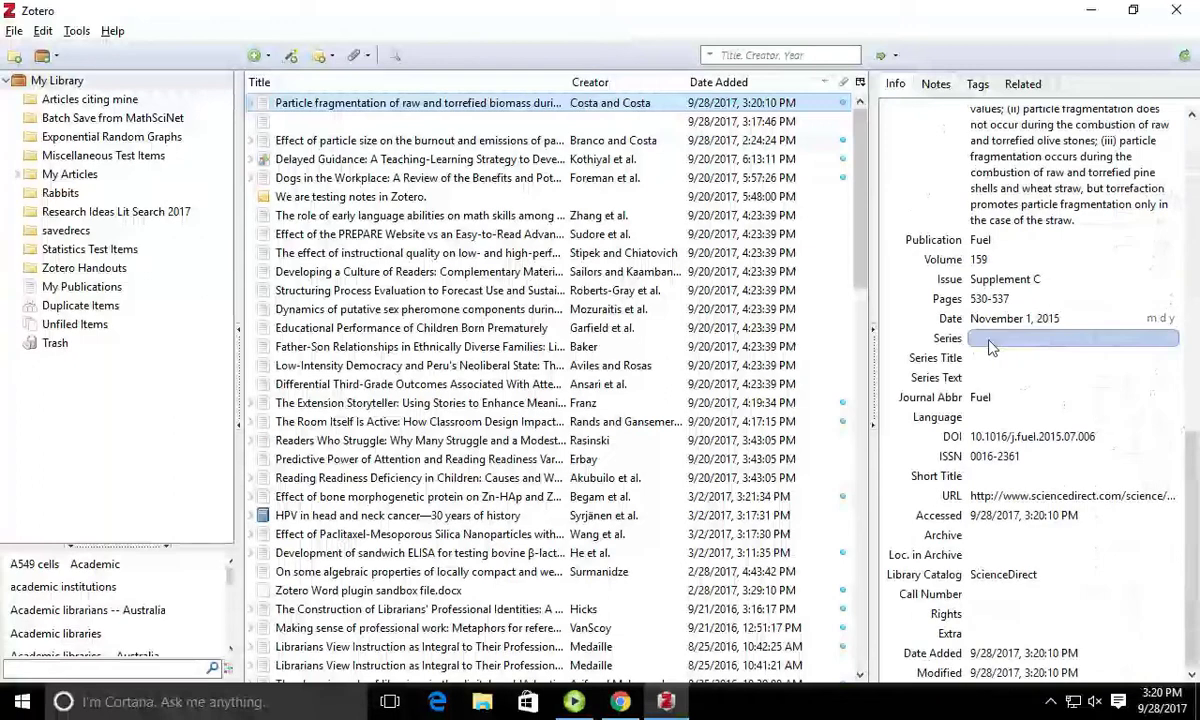
Step: Compare the two entries and move the empty untitled item to the Trash
{"action": "left_click", "coordinate": [346, 121]}
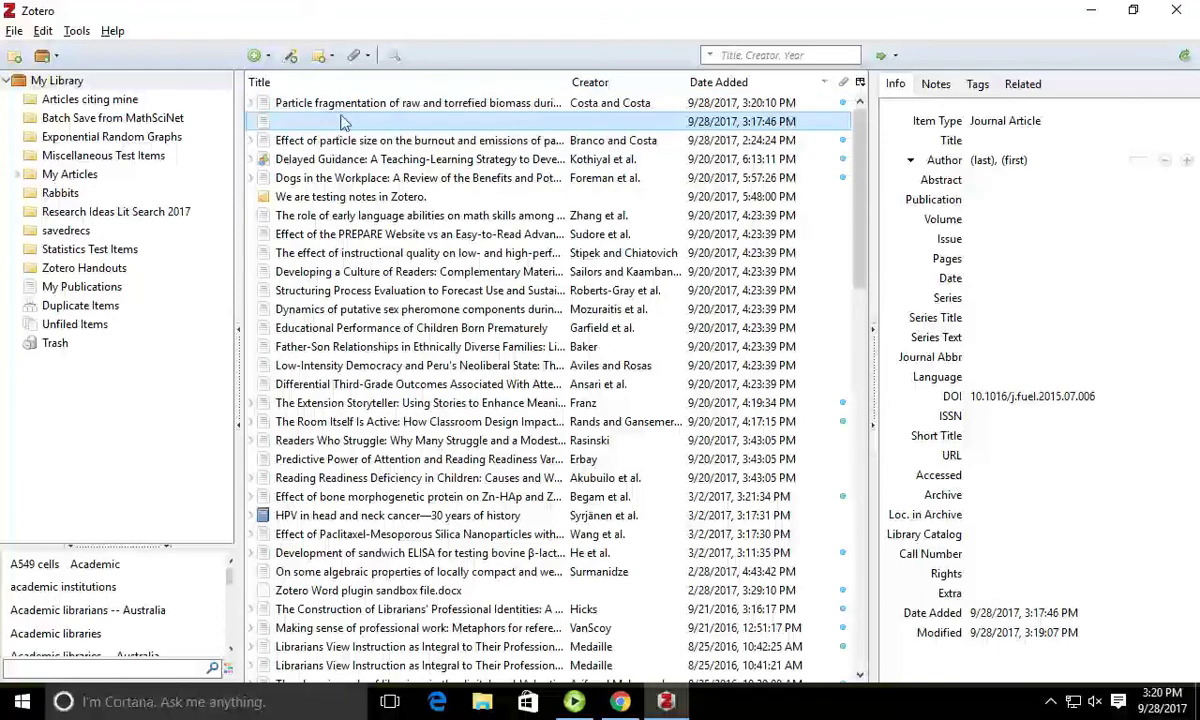
{"action": "left_click", "coordinate": [324, 103]}
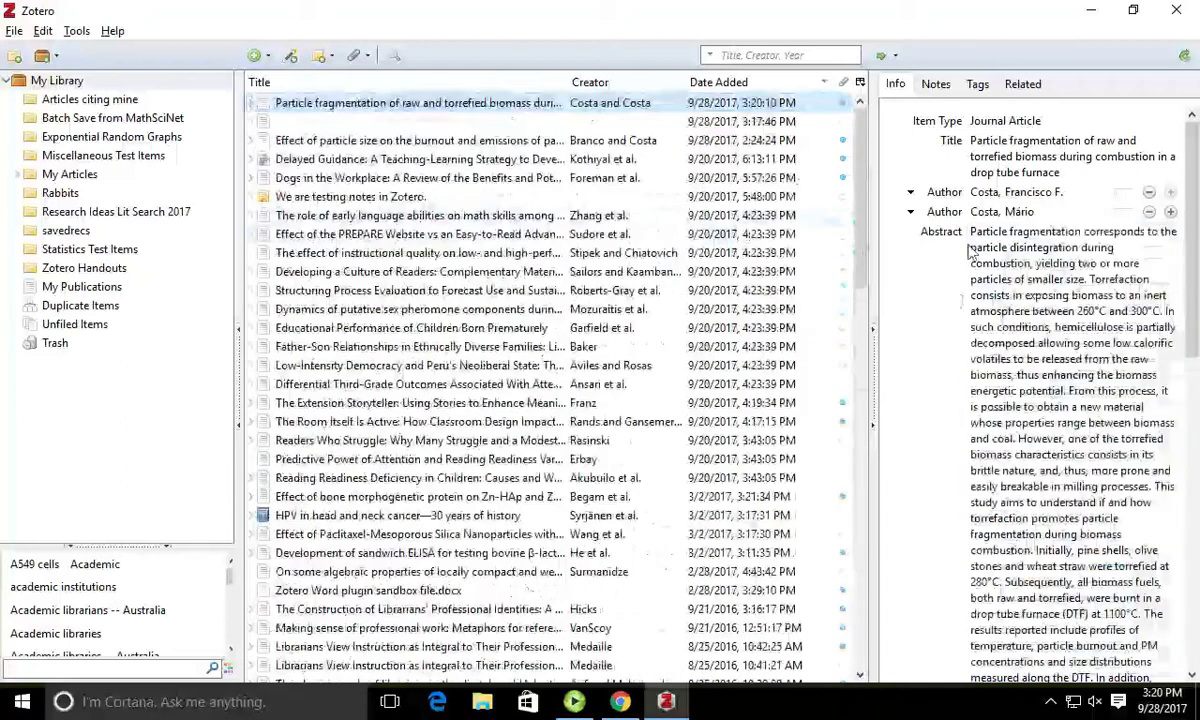
{"action": "left_click", "coordinate": [943, 333]}
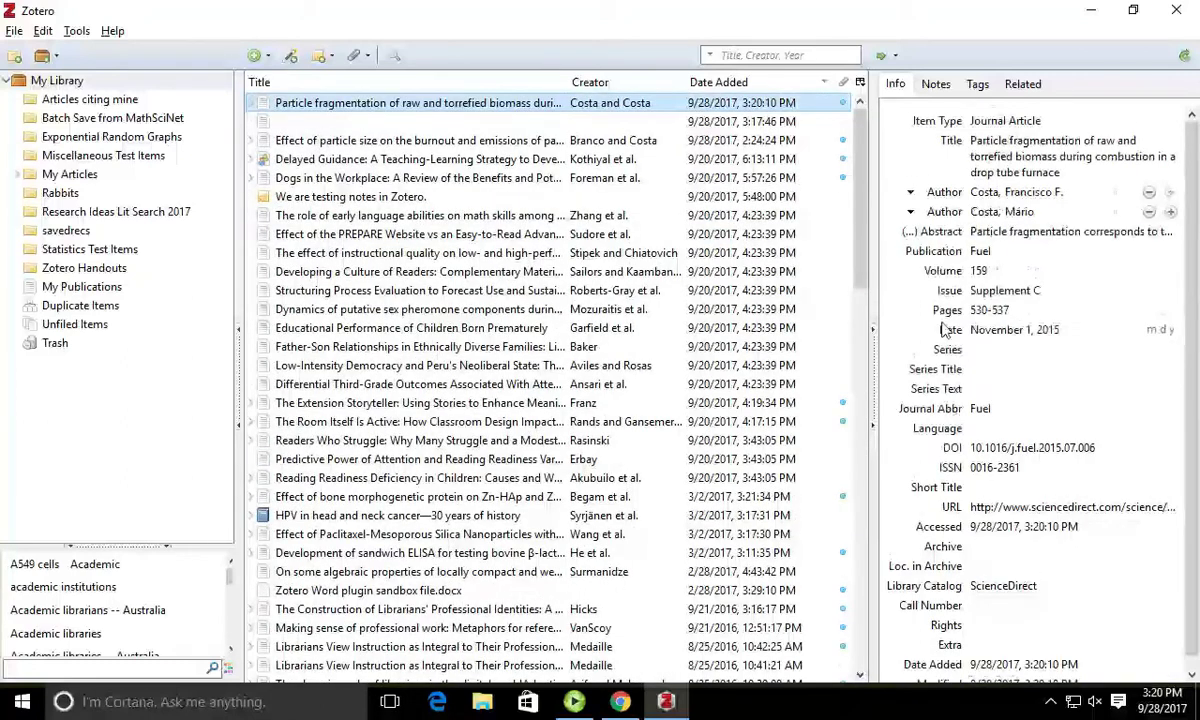
{"action": "scroll", "coordinate": [1040, 336], "scroll_direction": "down", "scroll_amount": 1}
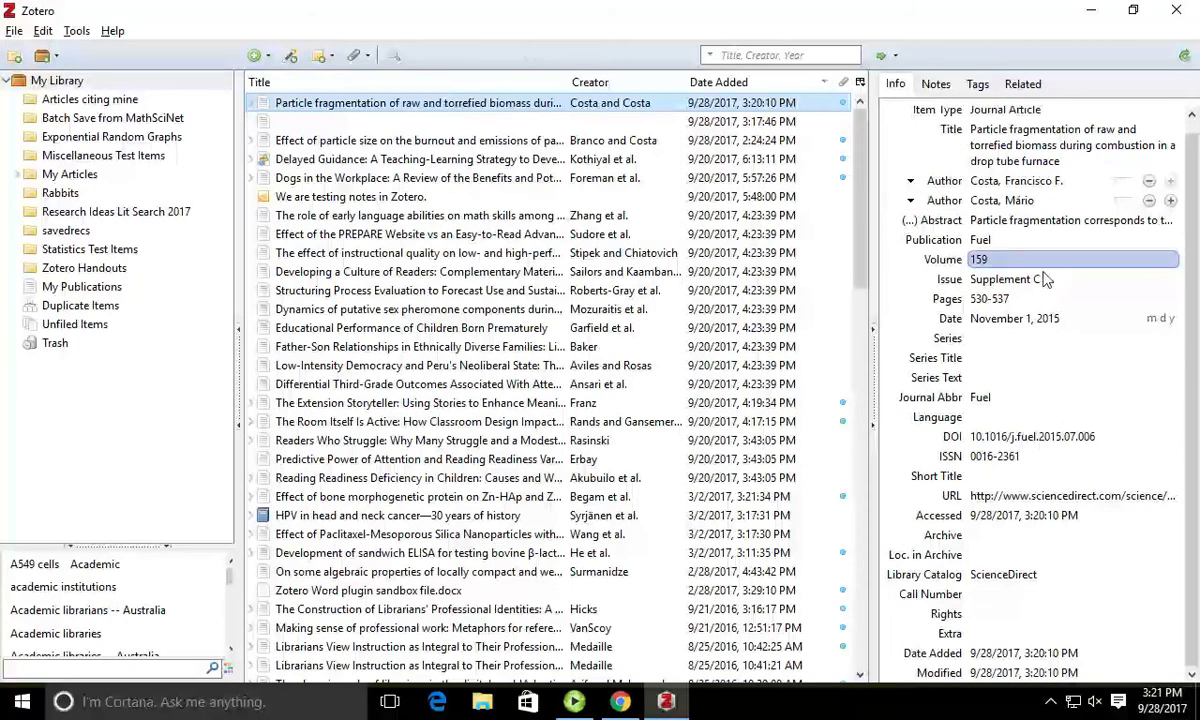
{"action": "left_click", "coordinate": [275, 122]}
{"action": "right_click", "coordinate": [290, 122]}
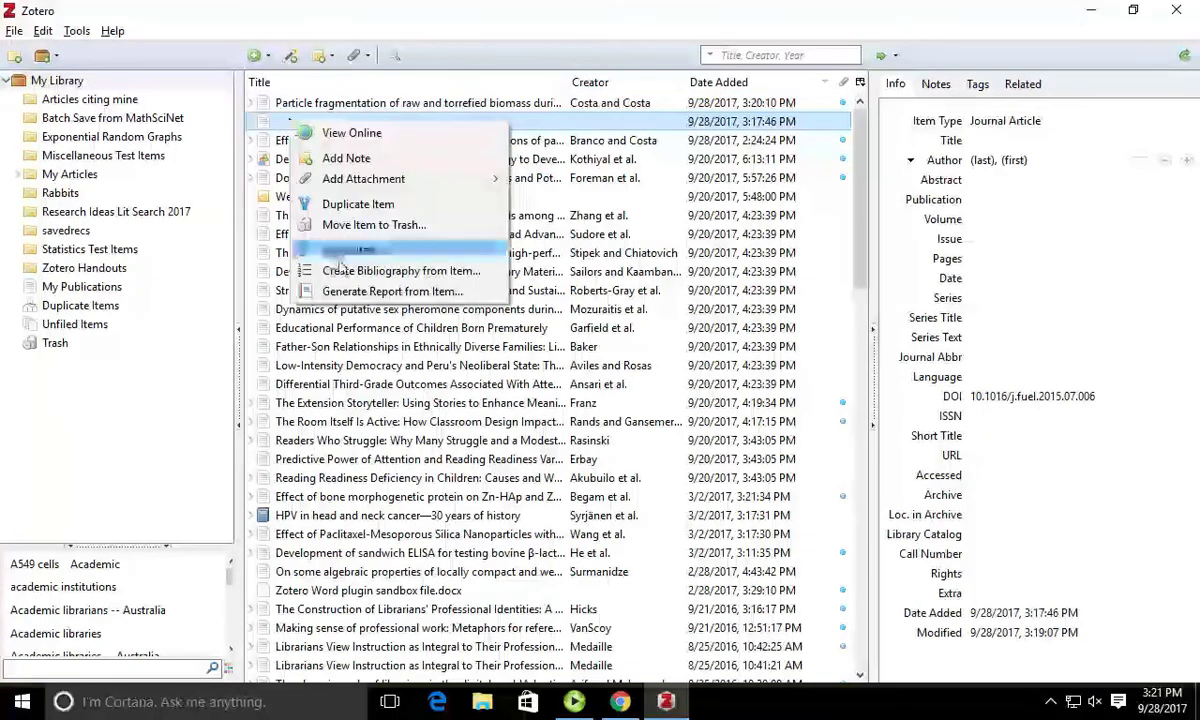
{"action": "left_click", "coordinate": [369, 226]}
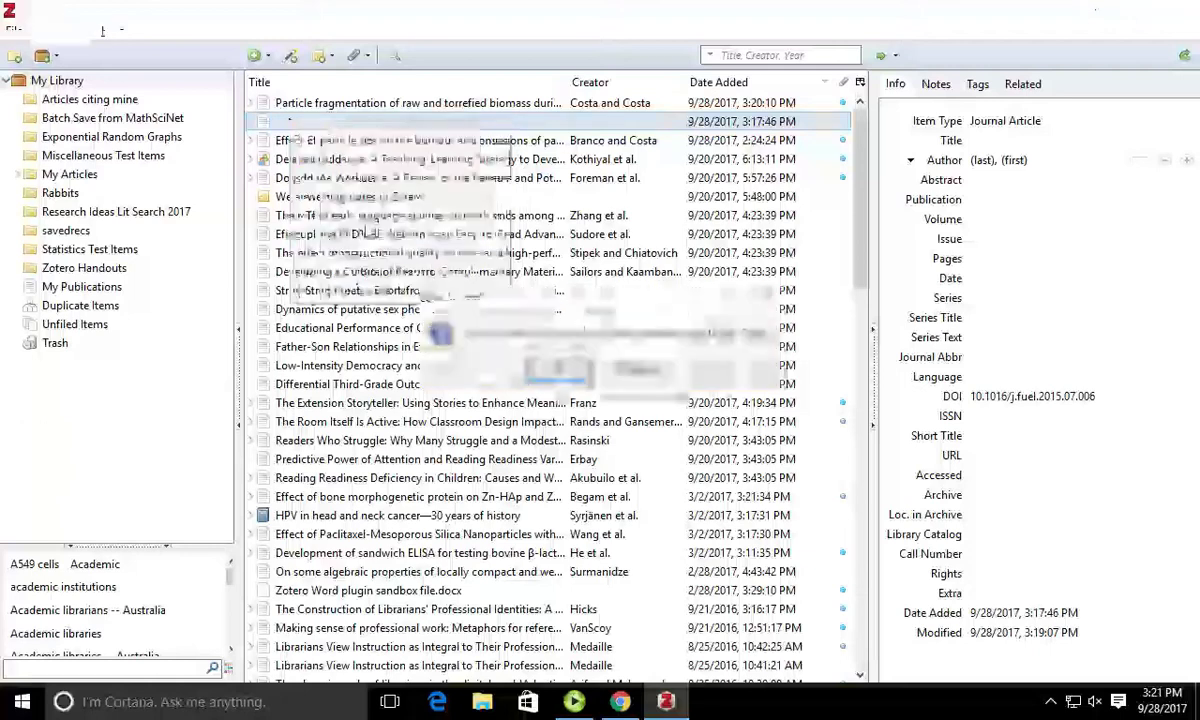
{"action": "left_click", "coordinate": [558, 371]}
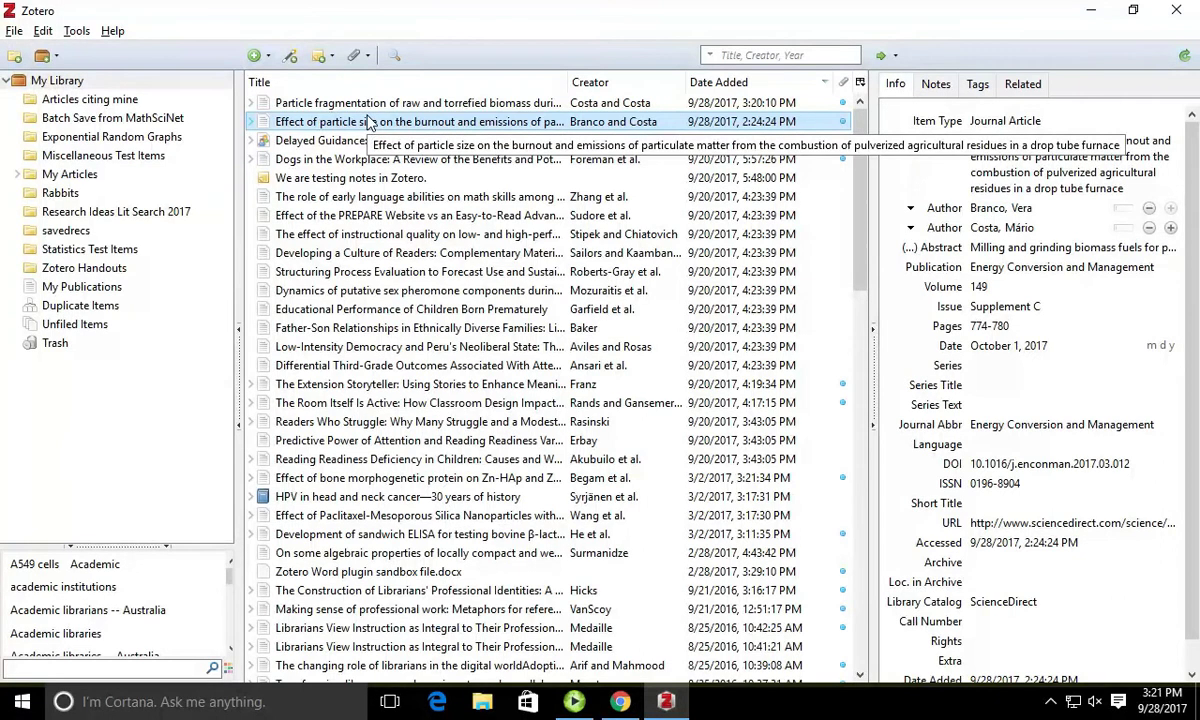
{"action": "left_click", "coordinate": [469, 102]}
{"action": "right_click", "coordinate": [1053, 492]}
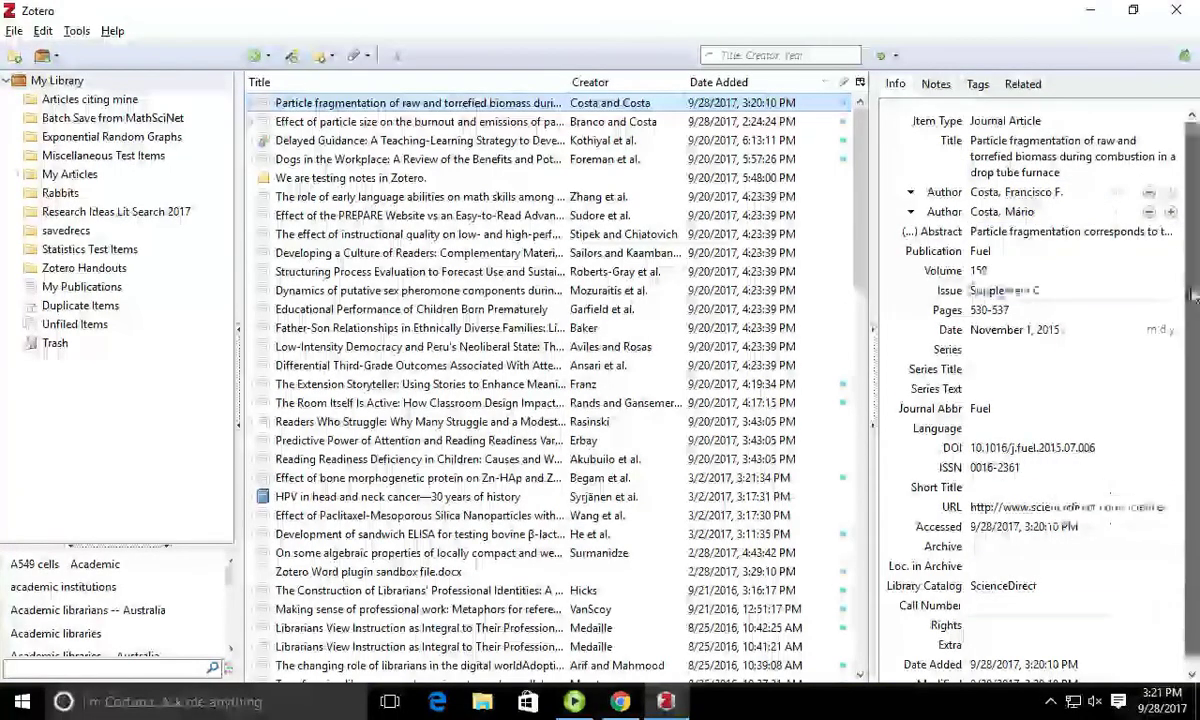
Step: Show the article's tags: Biomass, Drop tube furnace, Particle fragmentation and Torrefaction
{"action": "scroll", "coordinate": [1185, 320], "scroll_direction": "down", "scroll_amount": 1}
{"action": "scroll", "coordinate": [1190, 352], "scroll_direction": "up", "scroll_amount": 1}
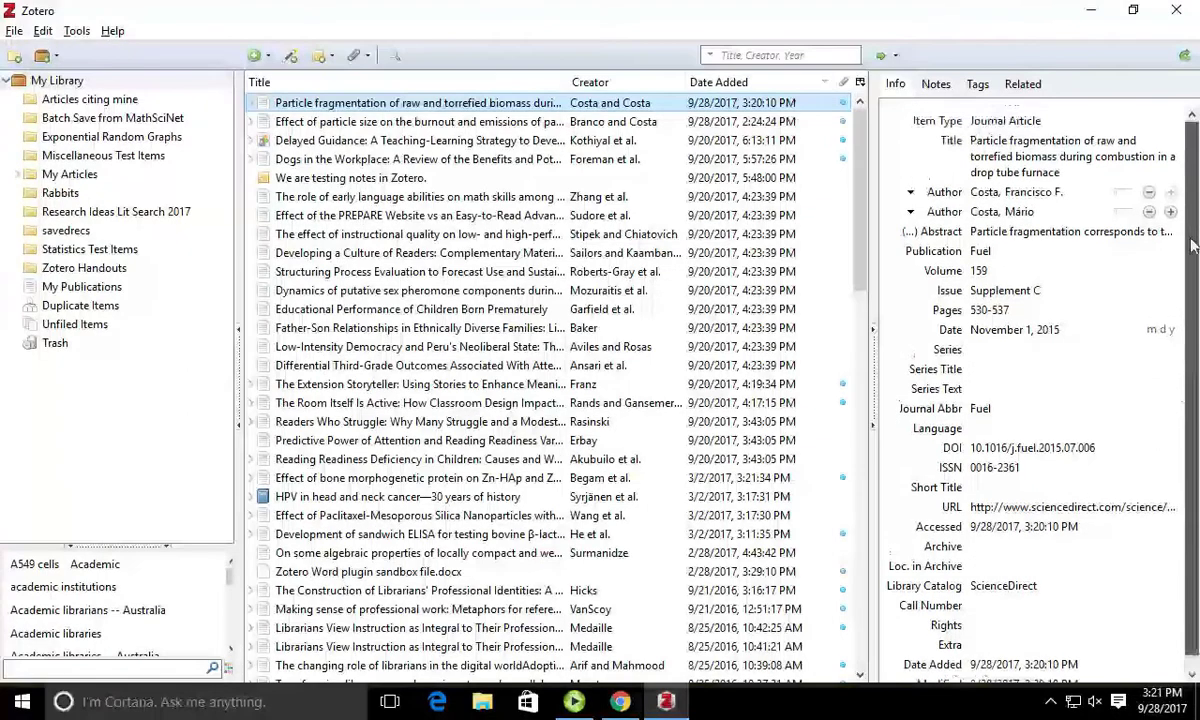
{"action": "left_click", "coordinate": [976, 85]}
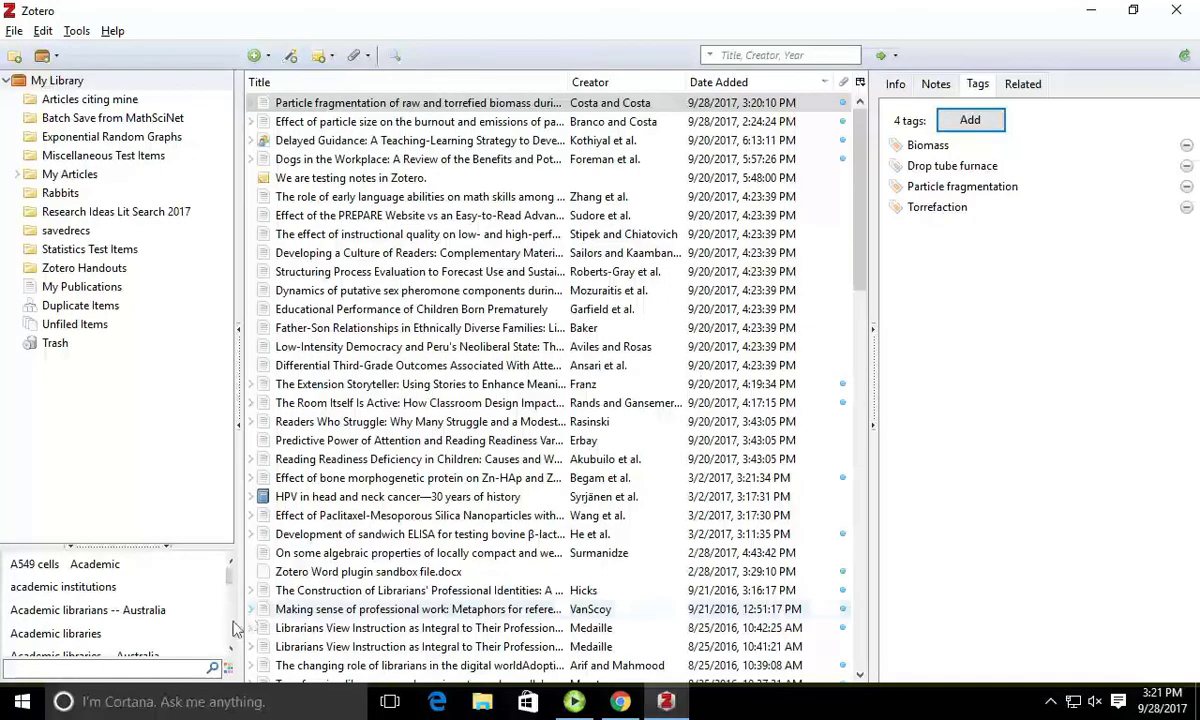
{"action": "scroll", "coordinate": [229, 630], "scroll_direction": "down", "scroll_amount": 2}
{"action": "scroll", "coordinate": [229, 630], "scroll_direction": "down", "scroll_amount": 8}
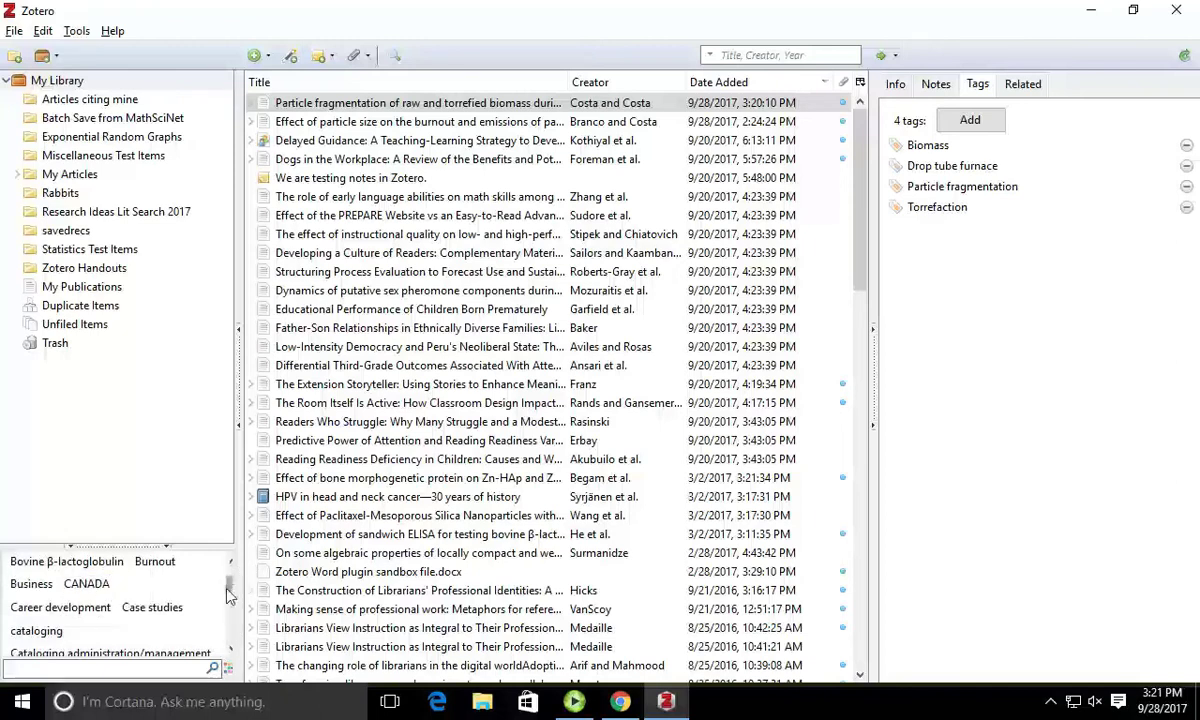
{"action": "mouse_move", "coordinate": [229, 584]}
{"action": "left_mouse_down"}
{"action": "mouse_move", "coordinate": [230, 572]}
{"action": "mouse_move", "coordinate": [225, 586]}
{"action": "left_mouse_up"}
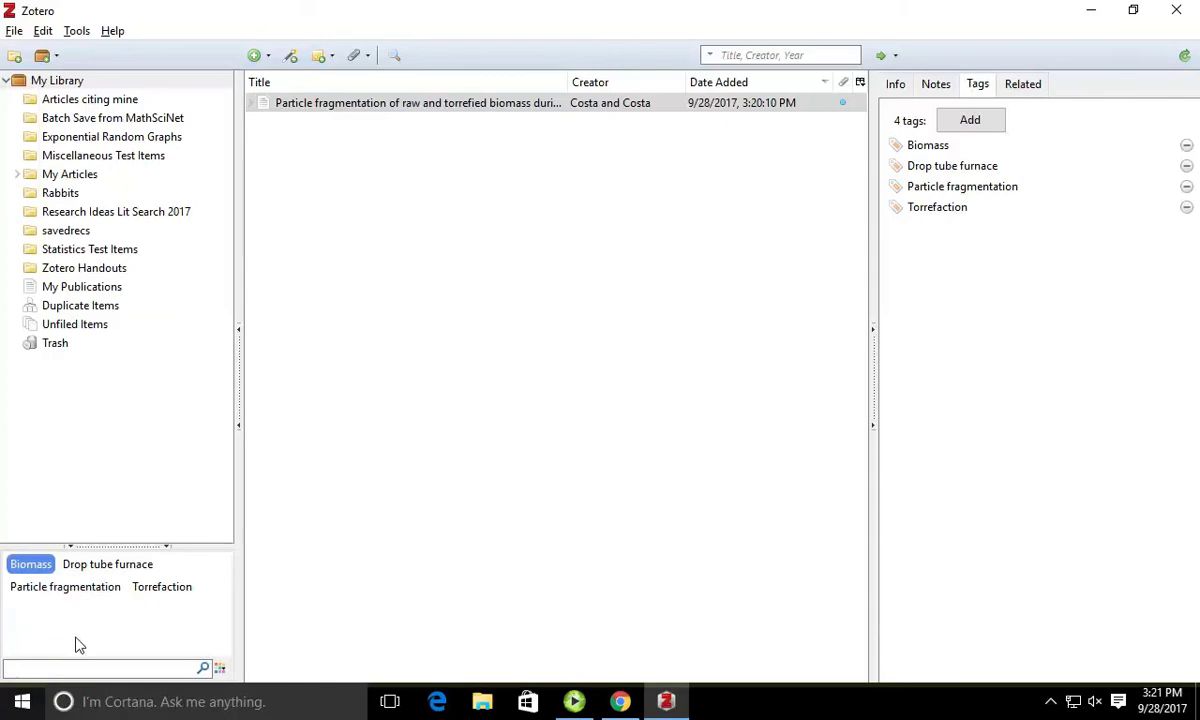
Step: Hide the tag selector to list all items again, then bring it back
{"action": "right_click", "coordinate": [192, 667]}
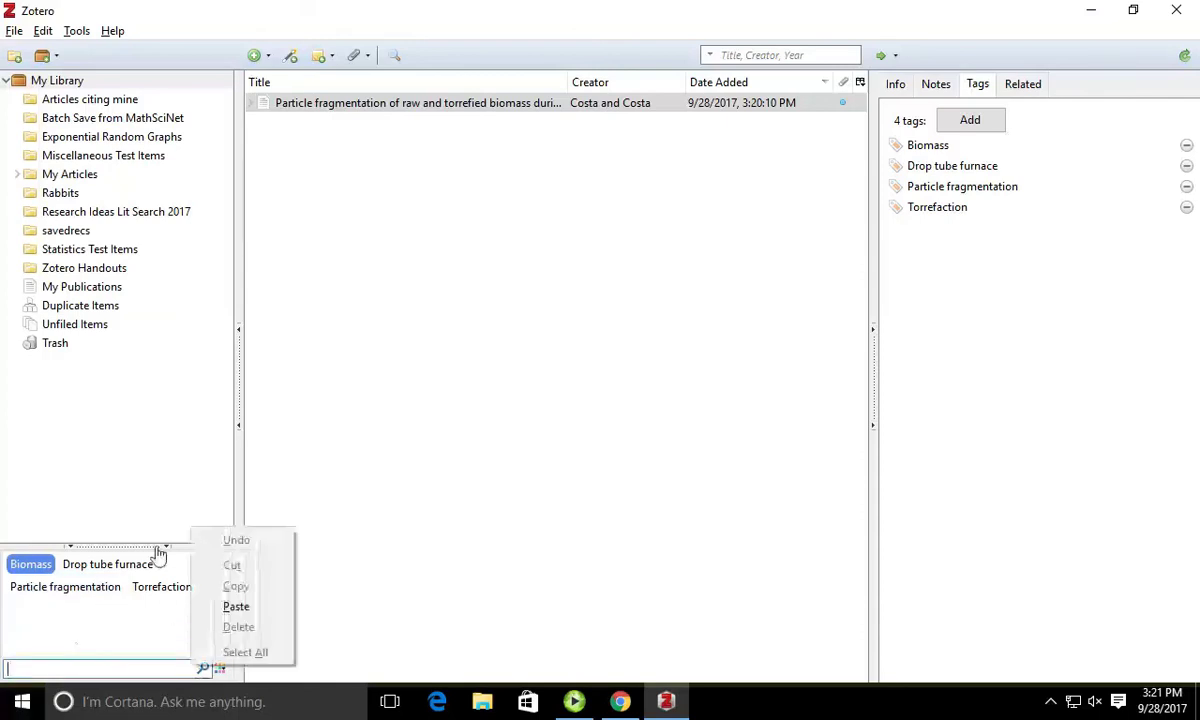
{"action": "left_click", "coordinate": [139, 491]}
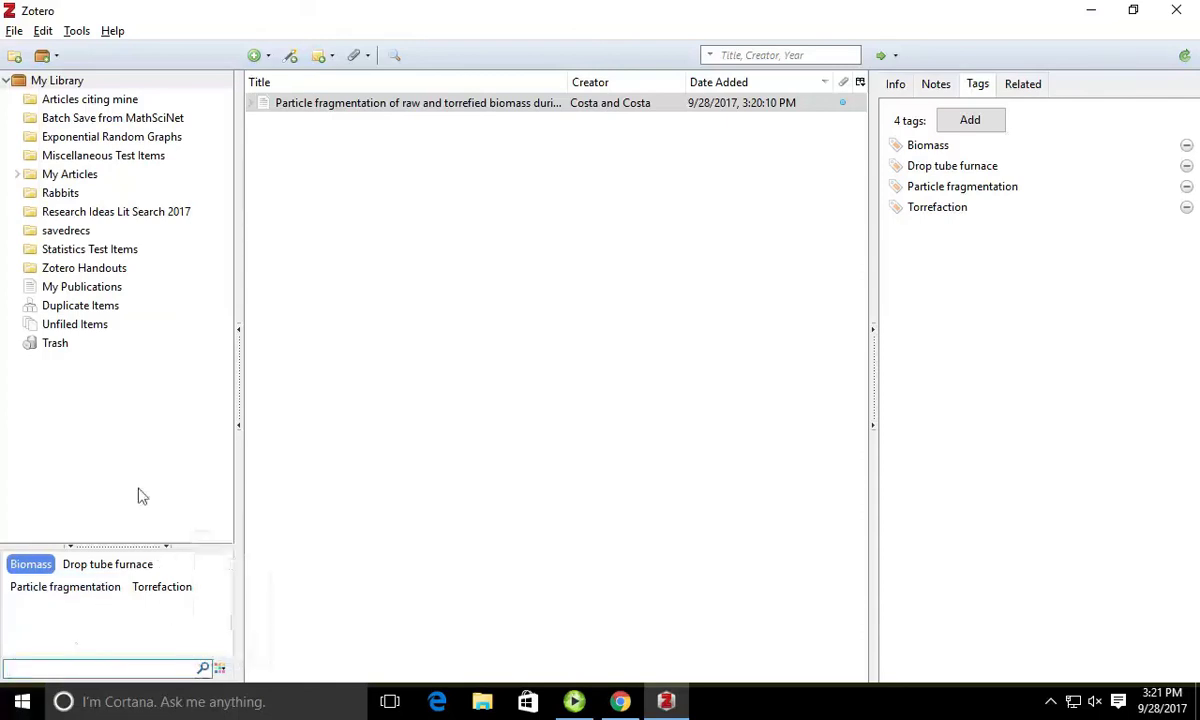
{"action": "left_click", "coordinate": [153, 549]}
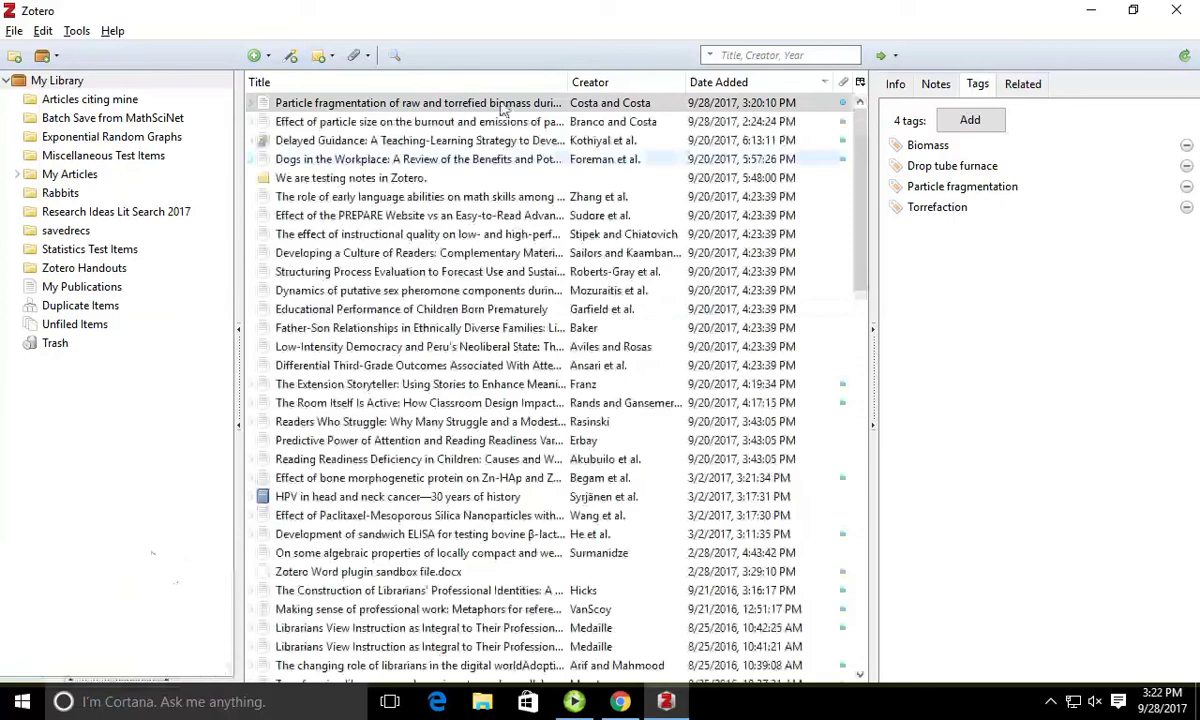
{"action": "left_click", "coordinate": [102, 688]}
{"action": "left_click", "coordinate": [96, 682]}
{"action": "left_click", "coordinate": [95, 680]}
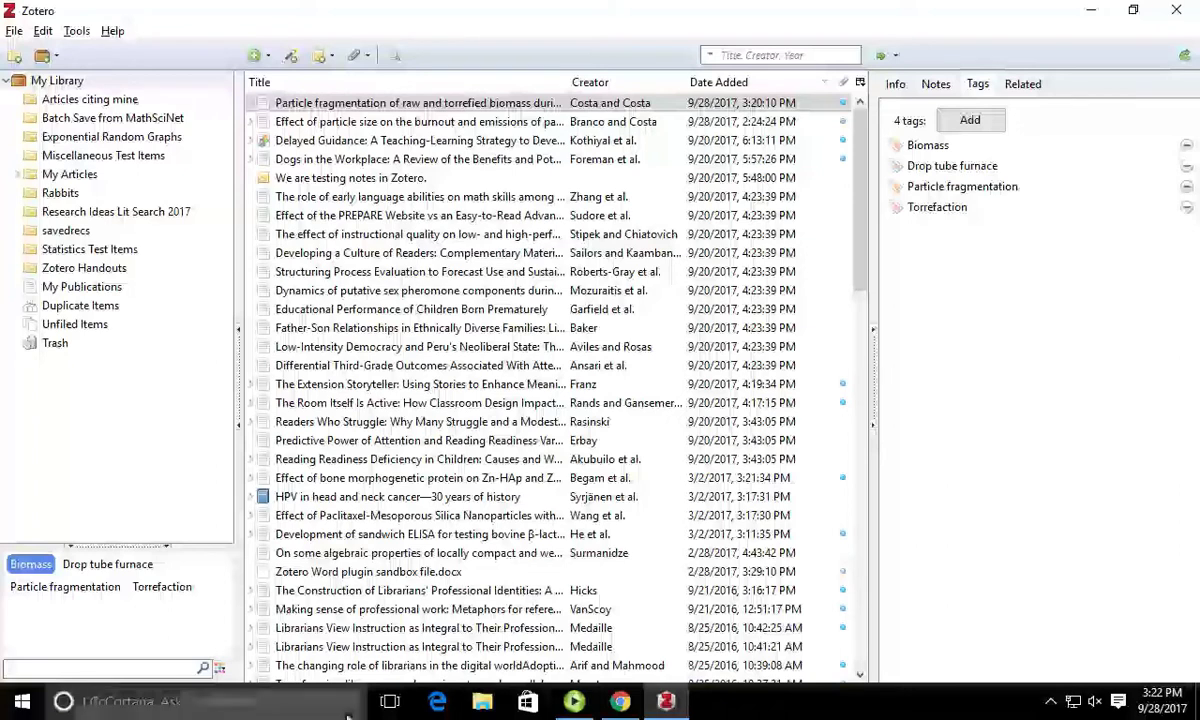
Step: Open the university library homepage in a new Chrome tab
{"action": "left_click", "coordinate": [621, 703]}
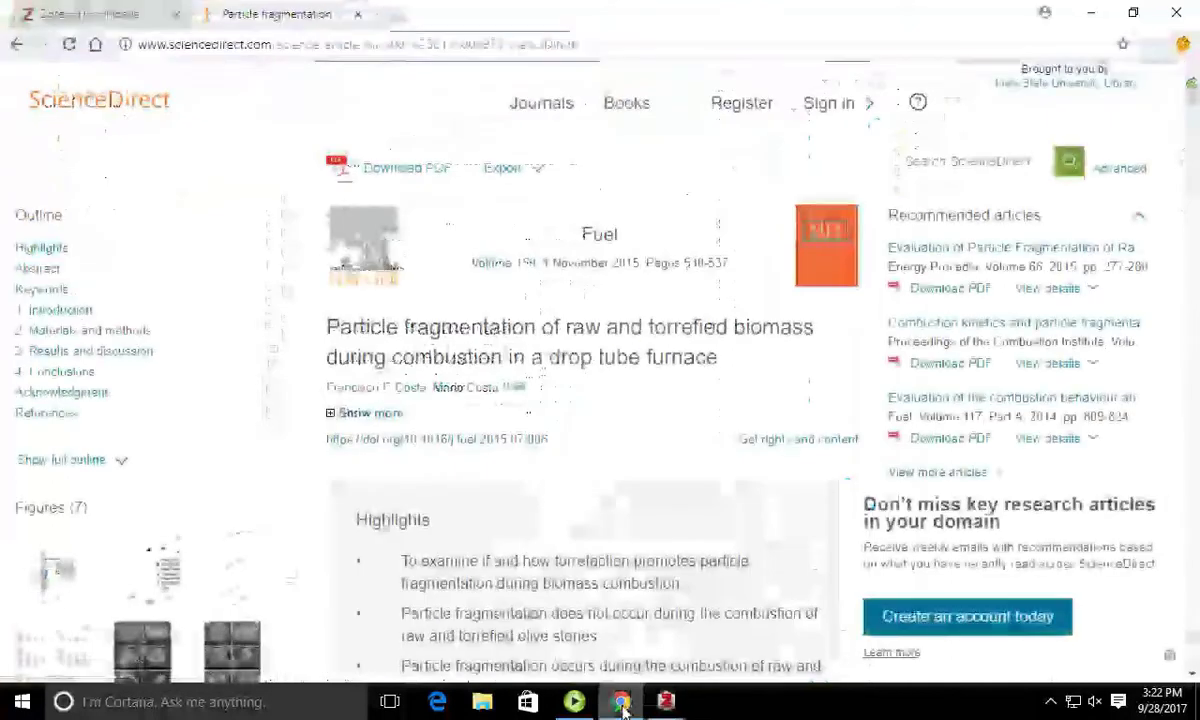
{"action": "left_click", "coordinate": [392, 16]}
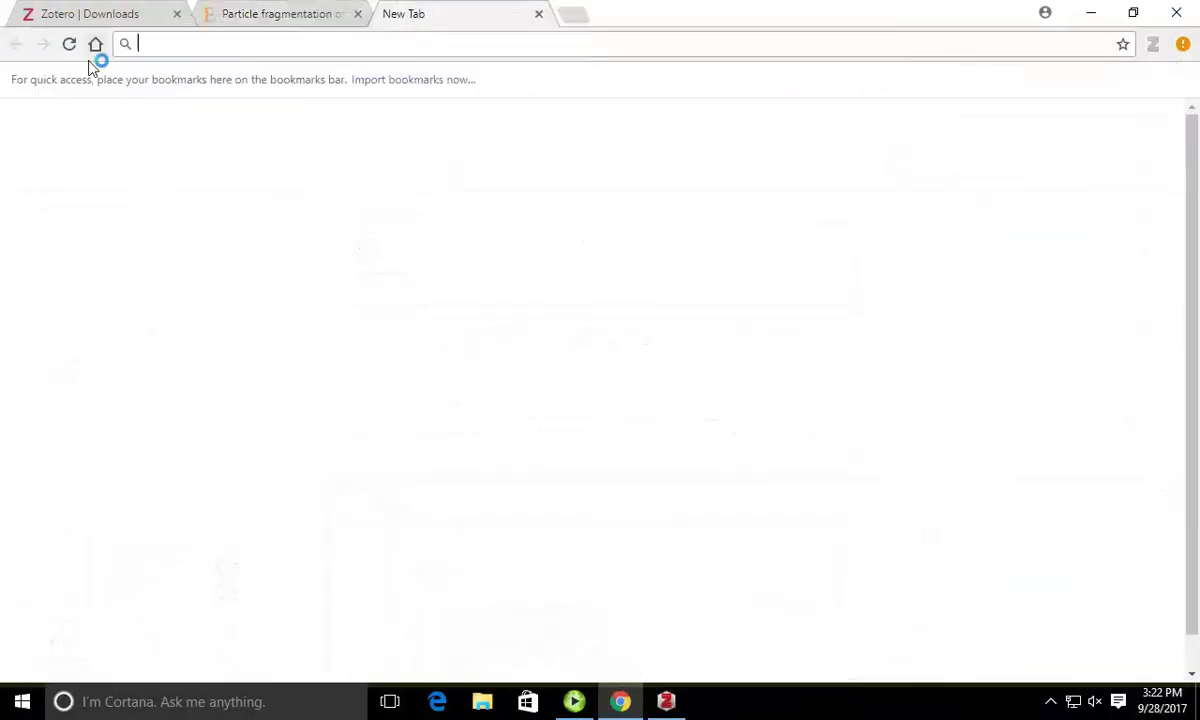
{"action": "left_click", "coordinate": [96, 46]}
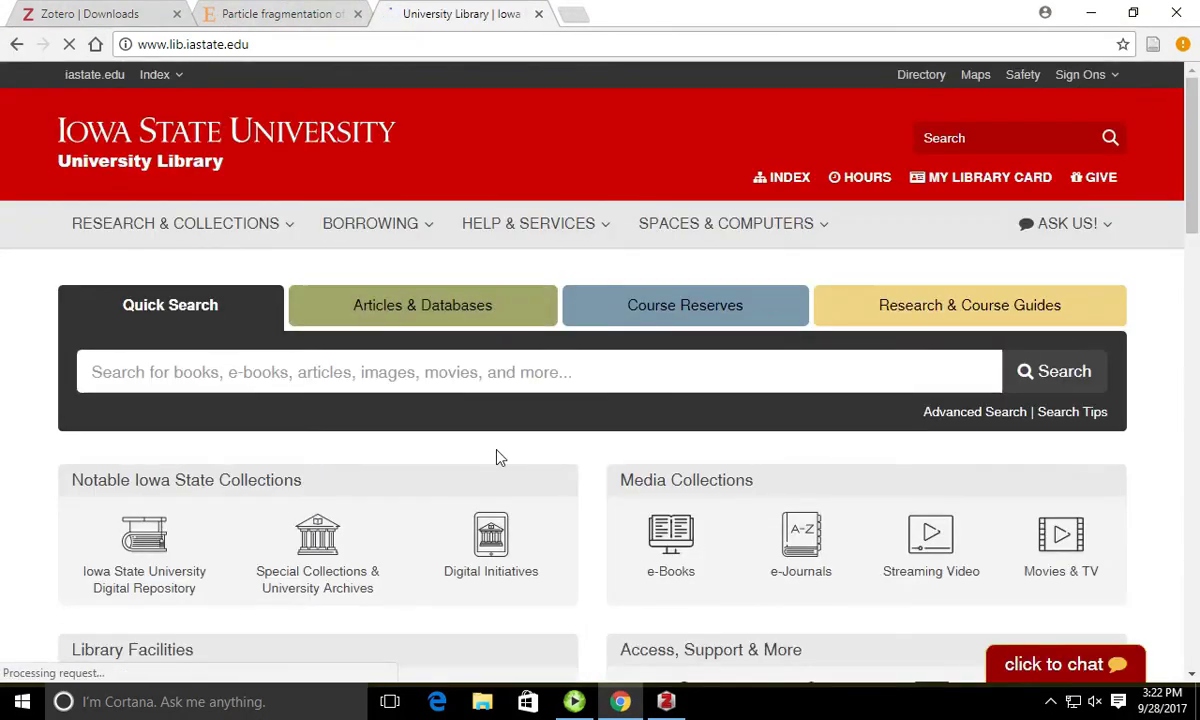
Step: Quick-search 'agricultural machinery fuels' and filter the results to Articles (8,878 hits)
{"action": "left_click", "coordinate": [290, 371]}
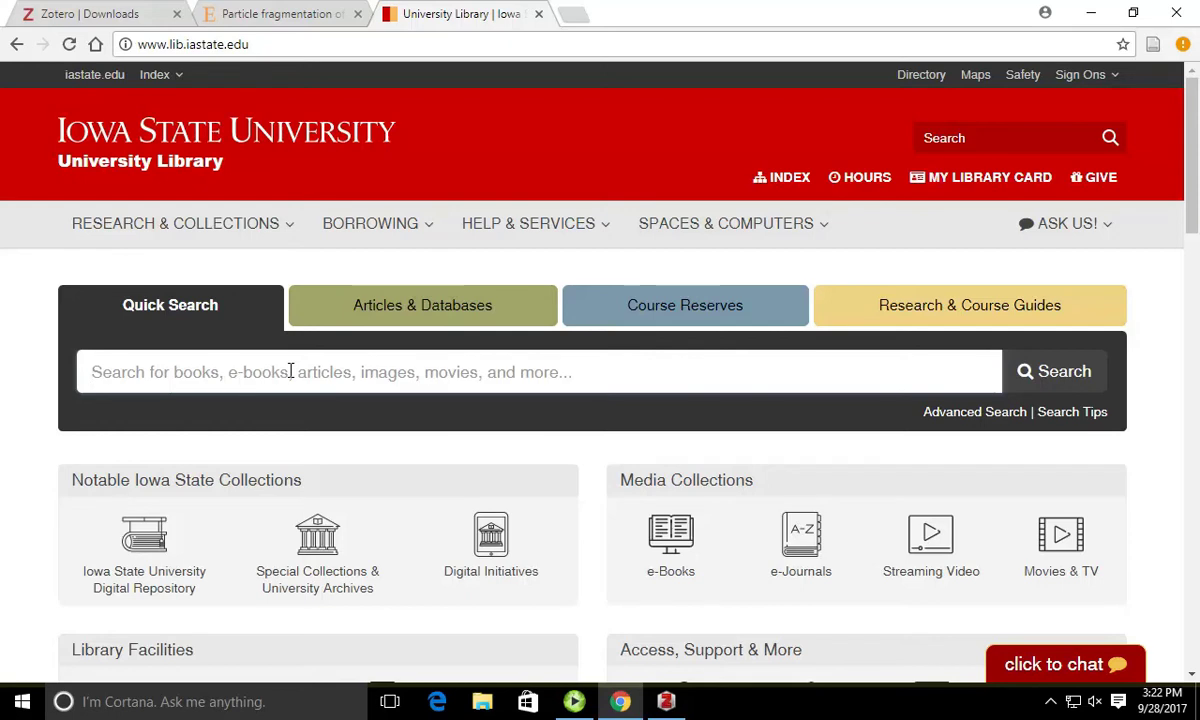
{"action": "type", "text": "agricult"}
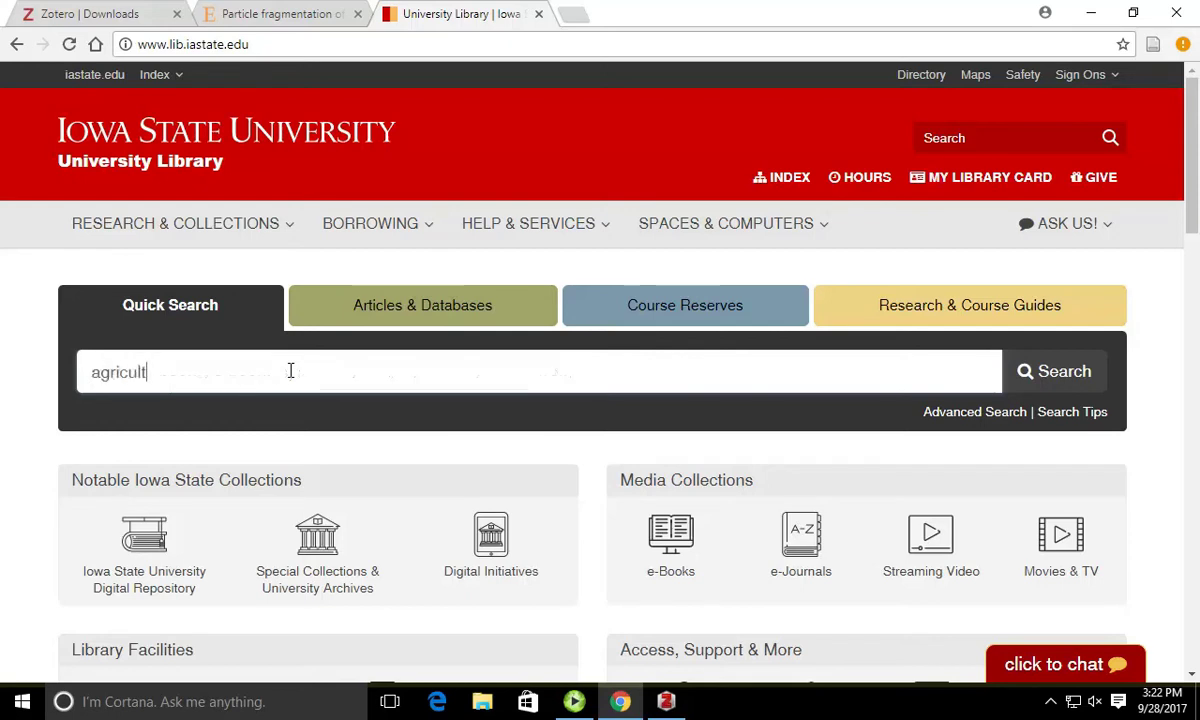
{"action": "type", "text": "ural marhin"}
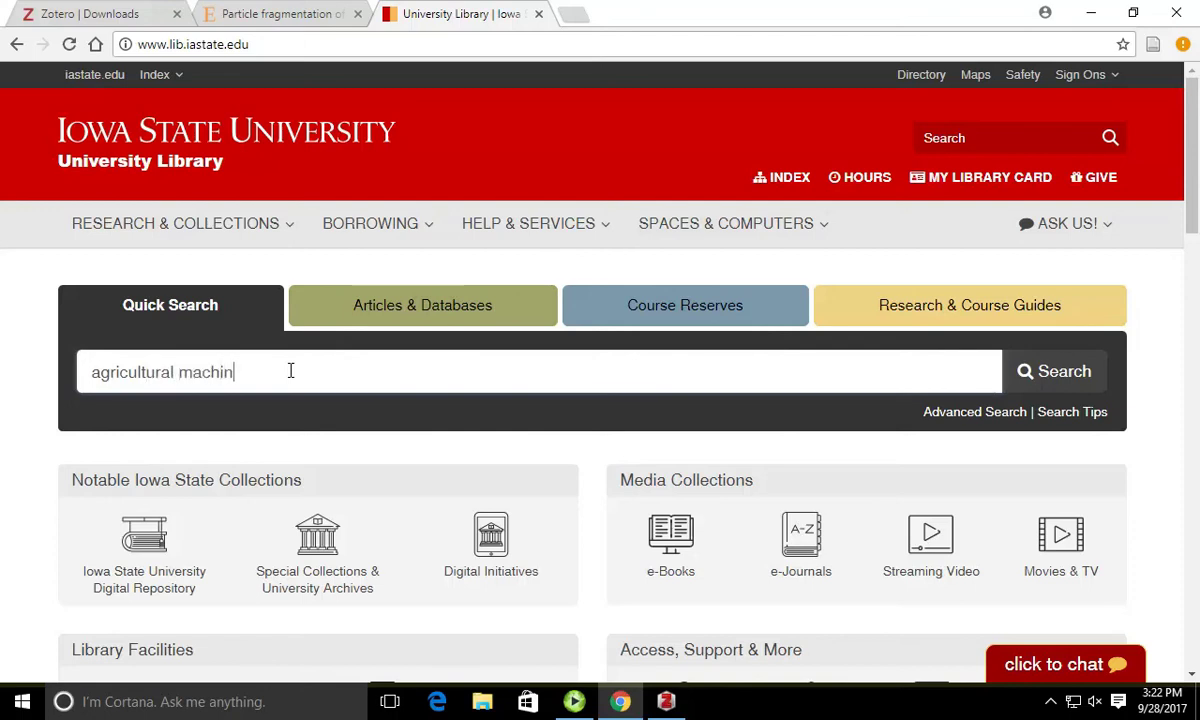
{"action": "type", "text": "ery fuels"}
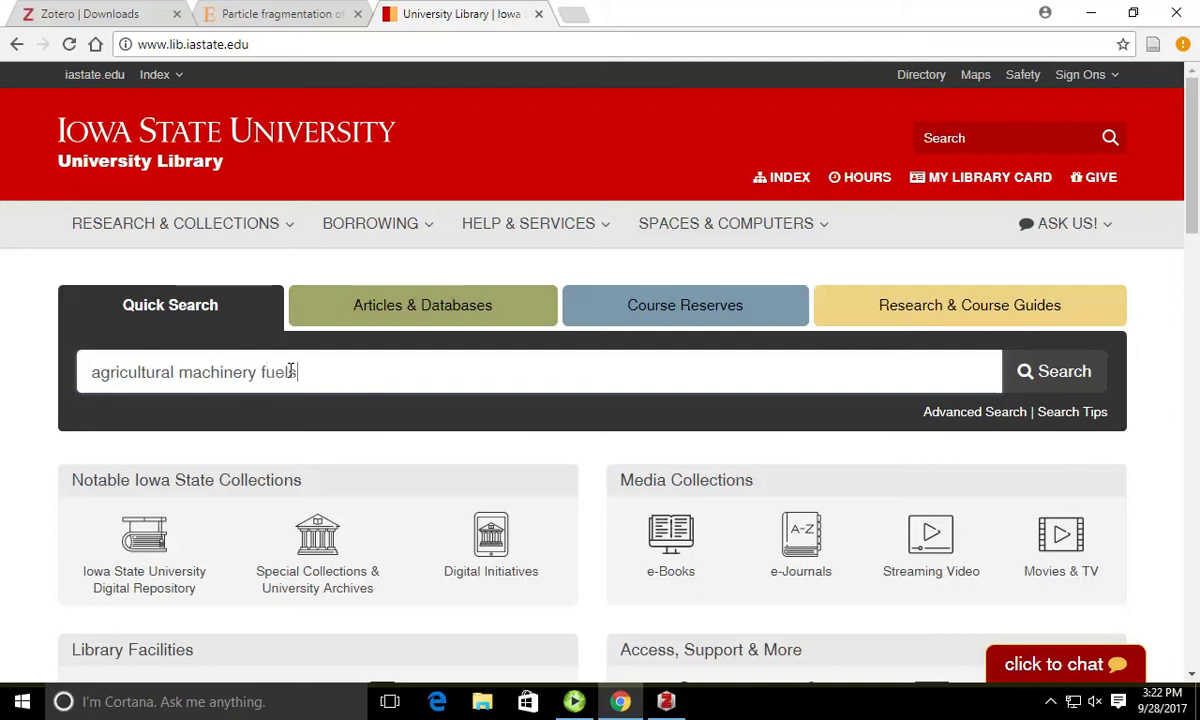
{"action": "key", "text": "Return"}
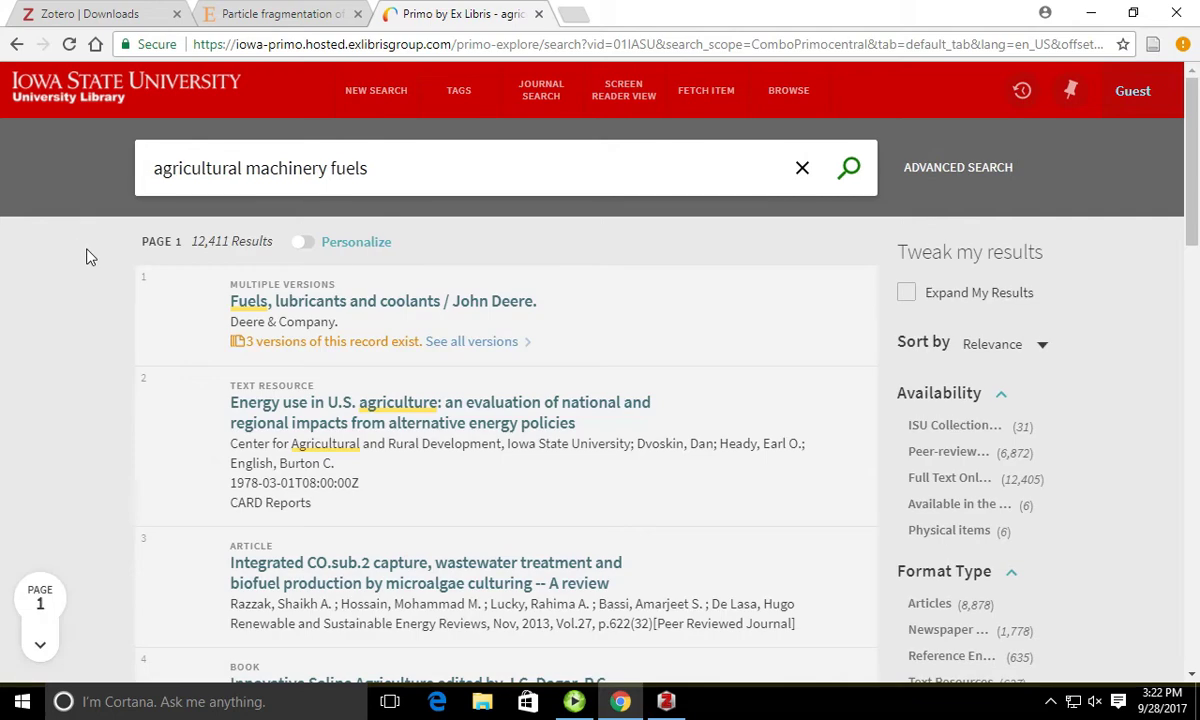
{"action": "left_click", "coordinate": [927, 610]}
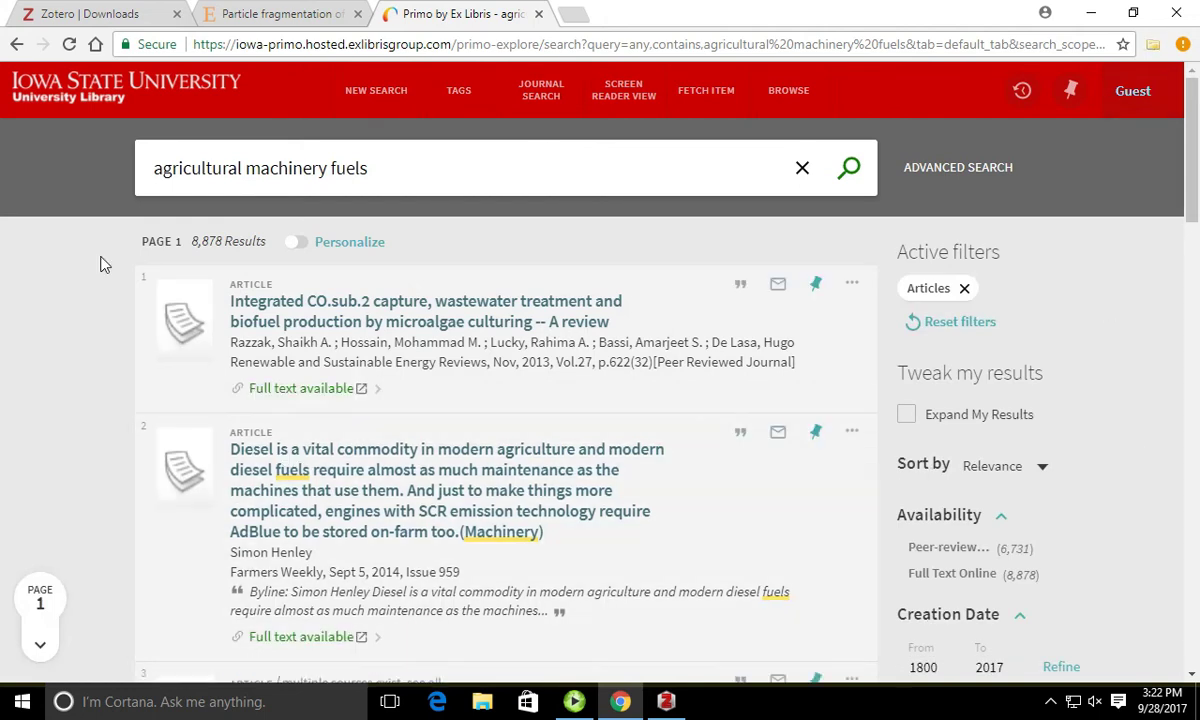
{"action": "scroll", "coordinate": [101, 263], "scroll_direction": "down", "scroll_amount": 5}
{"action": "scroll", "coordinate": [98, 265], "scroll_direction": "down", "scroll_amount": 8}
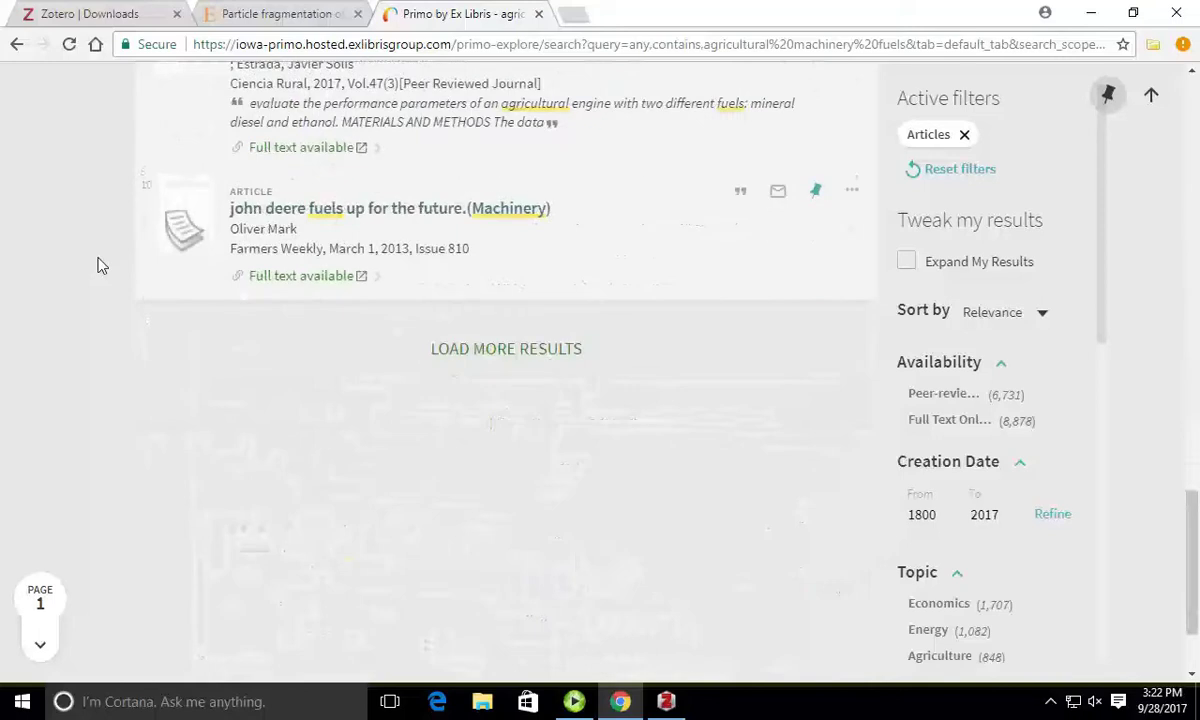
{"action": "scroll", "coordinate": [99, 262], "scroll_direction": "up", "scroll_amount": 15}
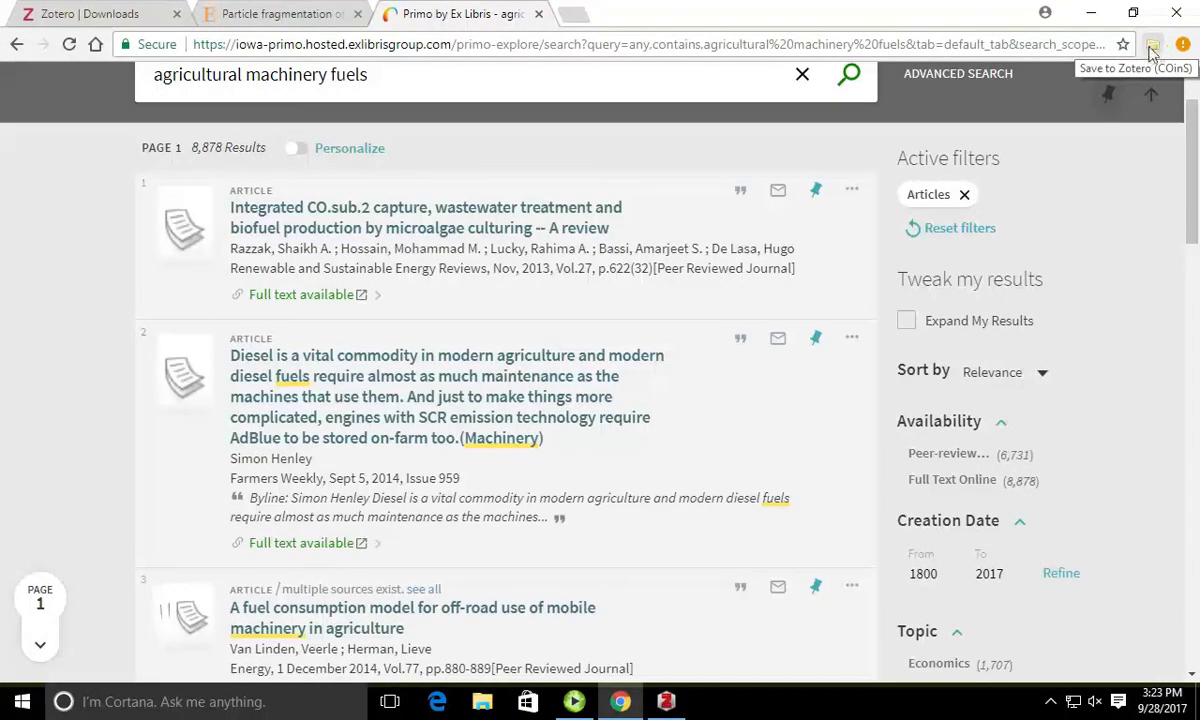
Step: Tick the diesel, pear-production energy and agricultural engine fuels articles in the Zotero Connector and save them
{"action": "left_click", "coordinate": [1152, 50]}
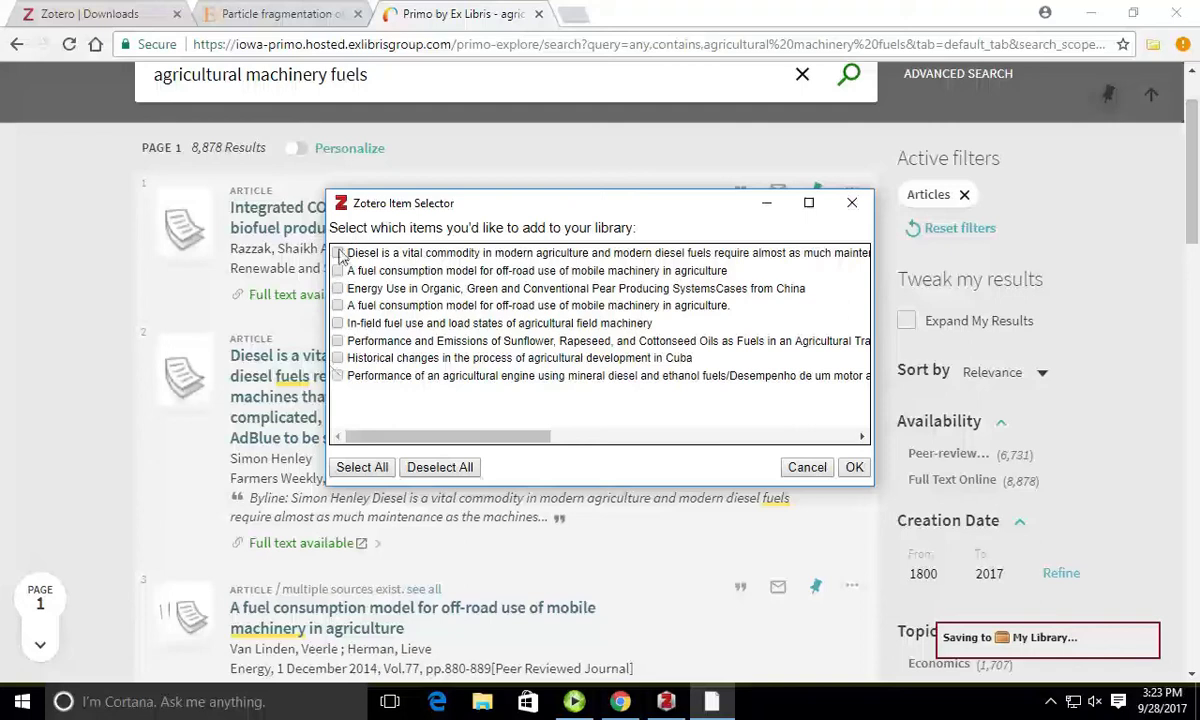
{"action": "left_click", "coordinate": [337, 253]}
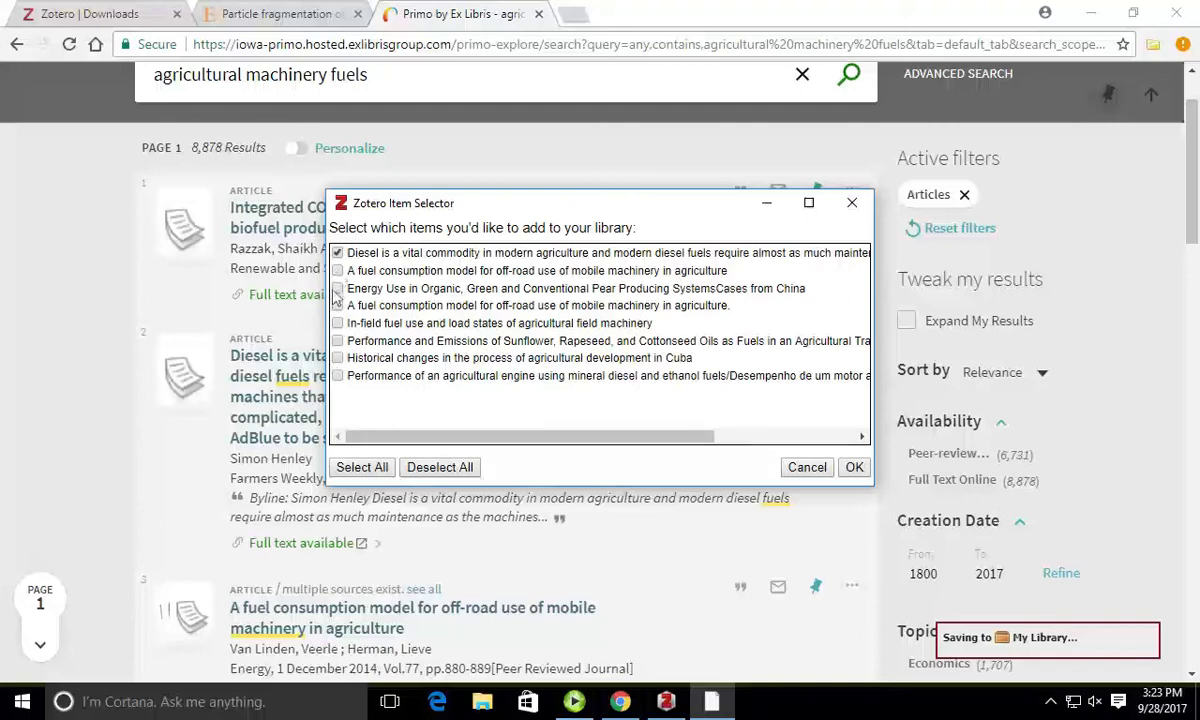
{"action": "left_click", "coordinate": [337, 289]}
{"action": "left_click", "coordinate": [337, 376]}
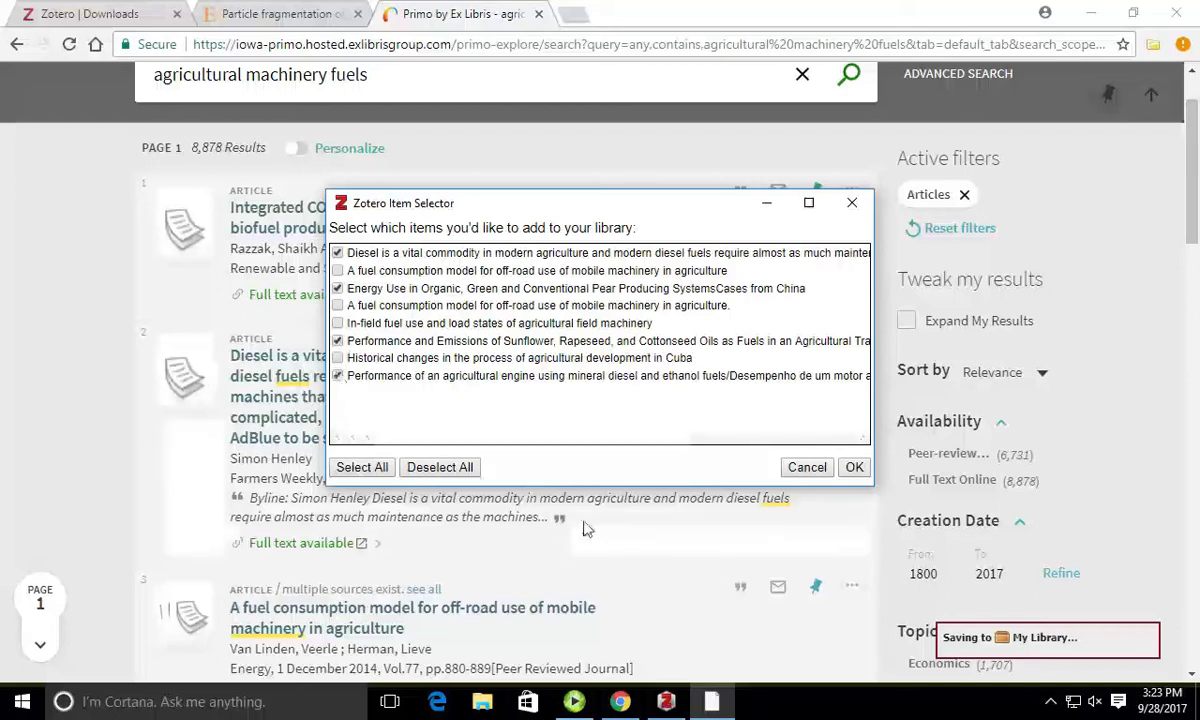
{"action": "left_click", "coordinate": [855, 468]}
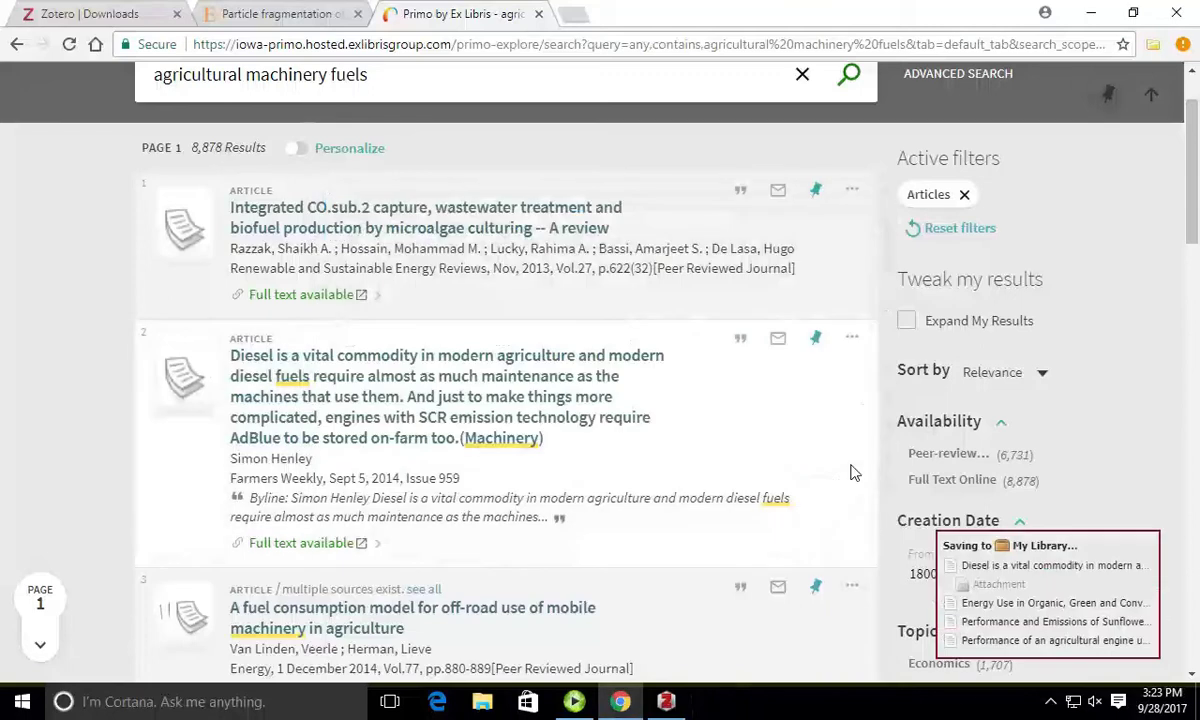
Step: Select the pear-production energy use article and review its publication, series and author fields
{"action": "left_click", "coordinate": [666, 701]}
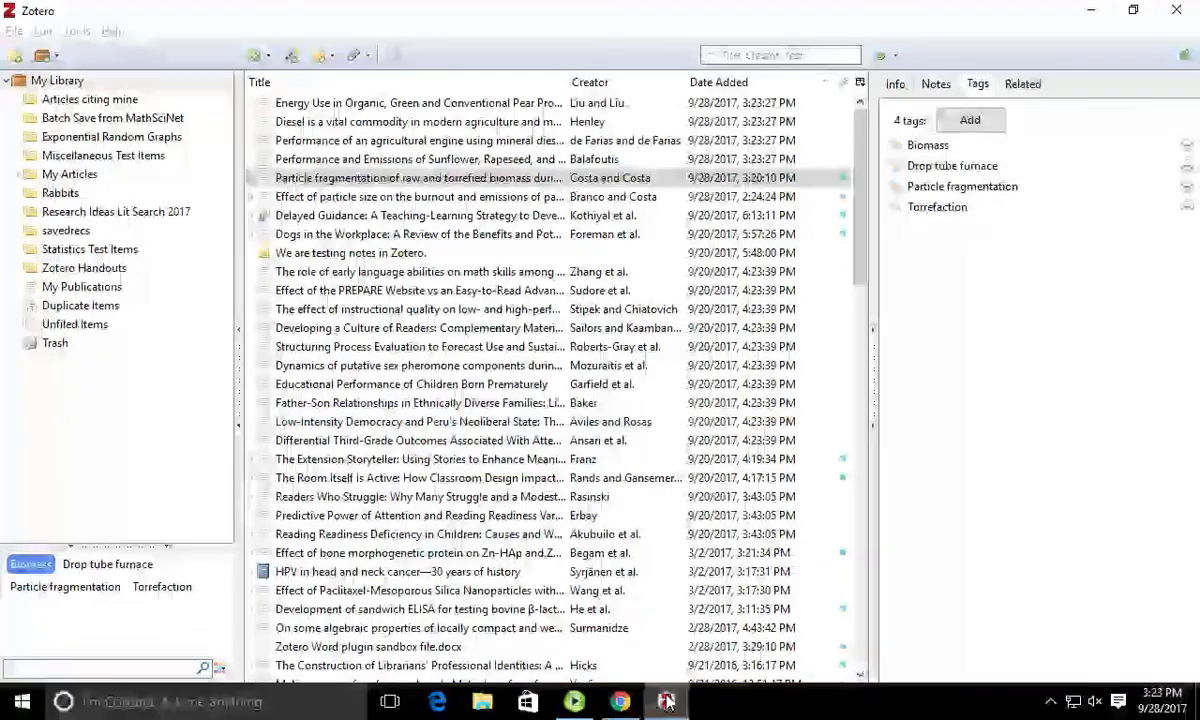
{"action": "left_click", "coordinate": [474, 104]}
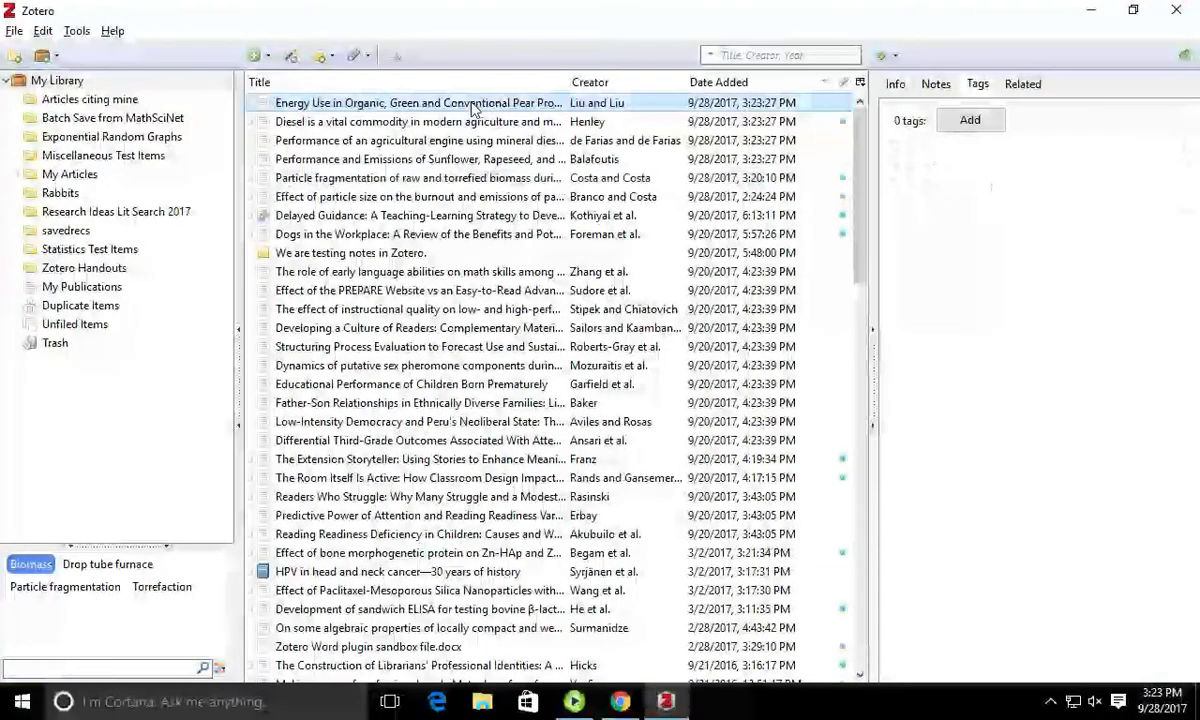
{"action": "left_click", "coordinate": [894, 86]}
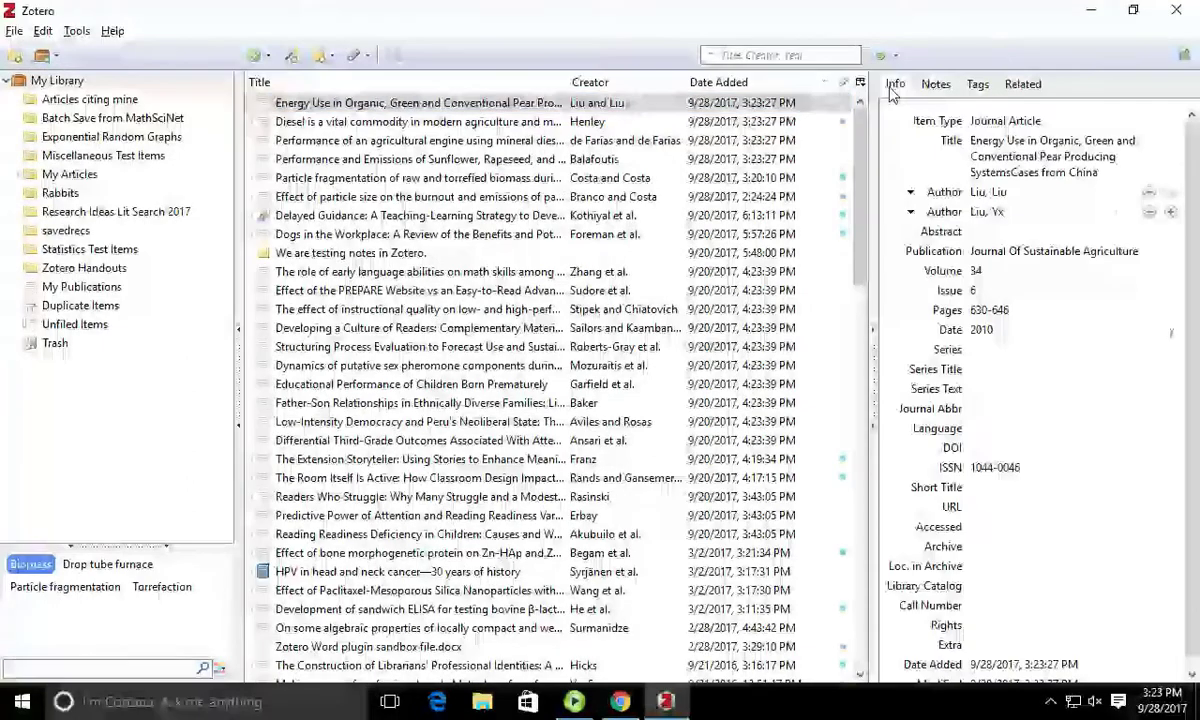
{"action": "left_click", "coordinate": [1064, 251]}
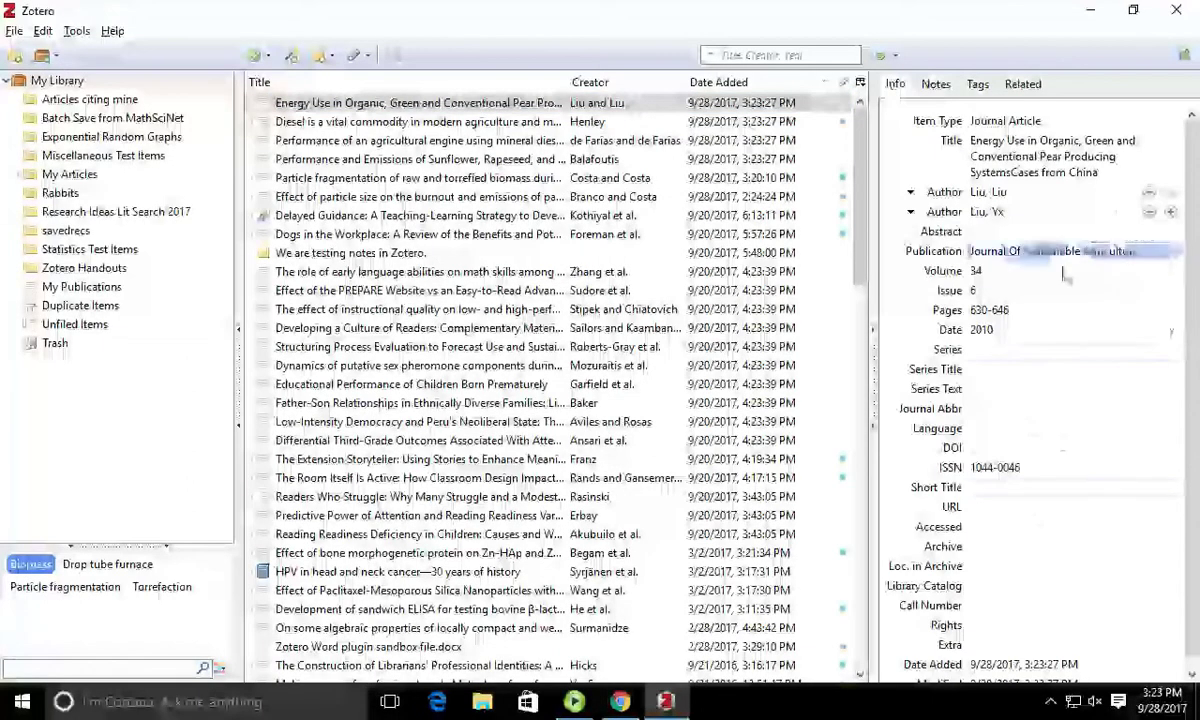
{"action": "left_click", "coordinate": [1070, 349]}
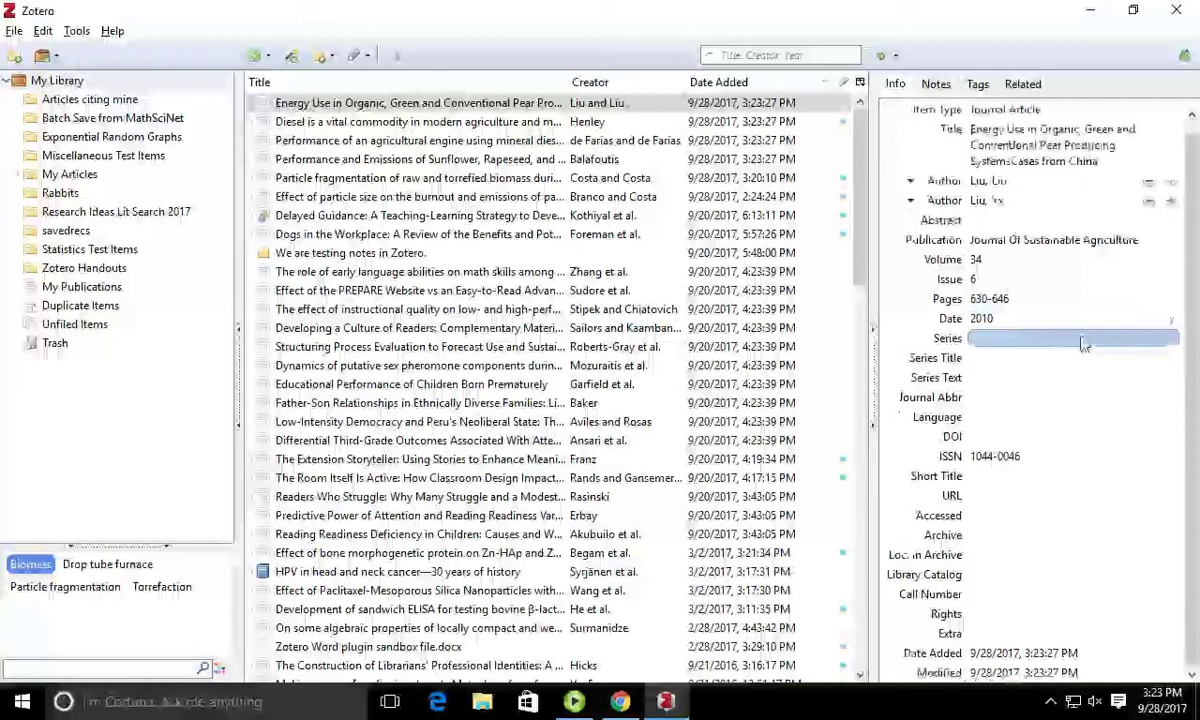
{"action": "left_click", "coordinate": [979, 213]}
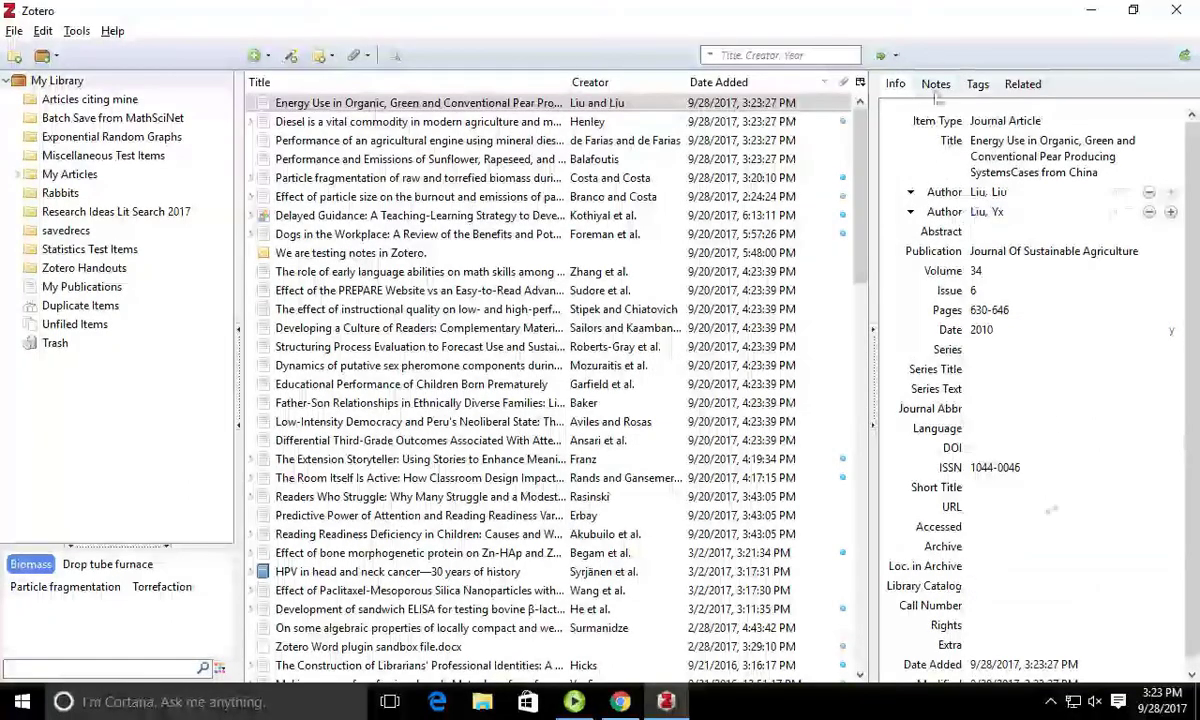
{"action": "left_click", "coordinate": [881, 55]}
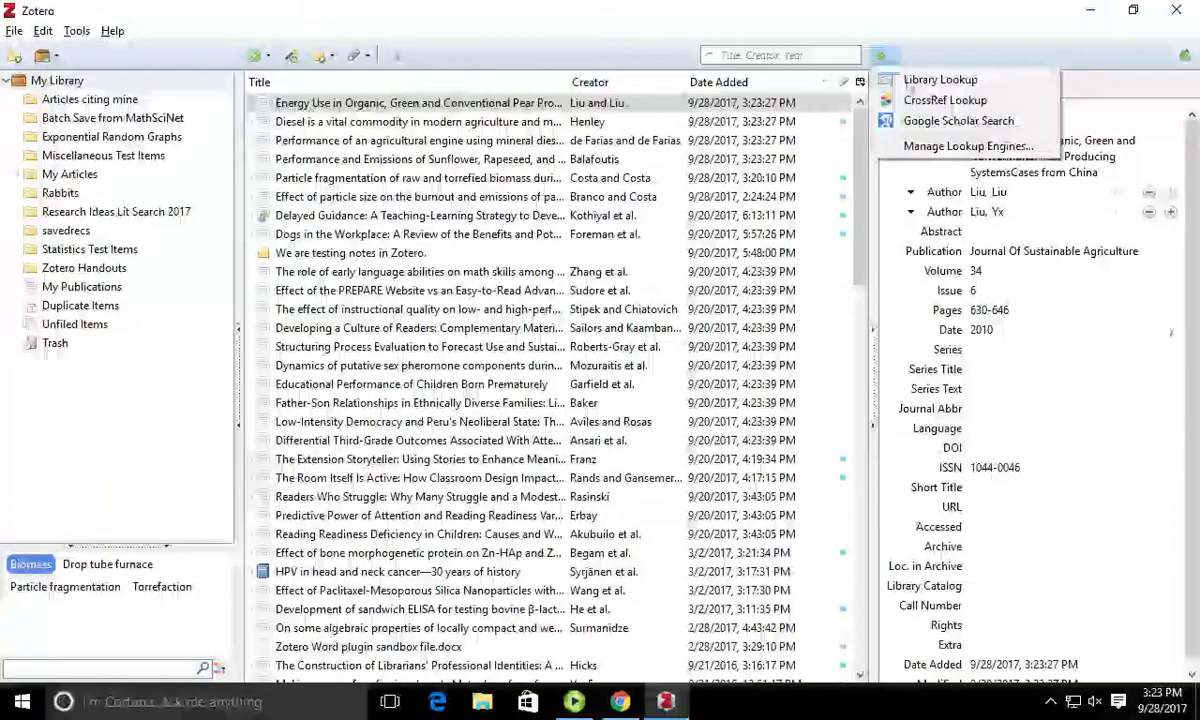
Step: Look up the pear-production article via CrossRef, then switch back to Zotero
{"action": "left_click", "coordinate": [930, 101]}
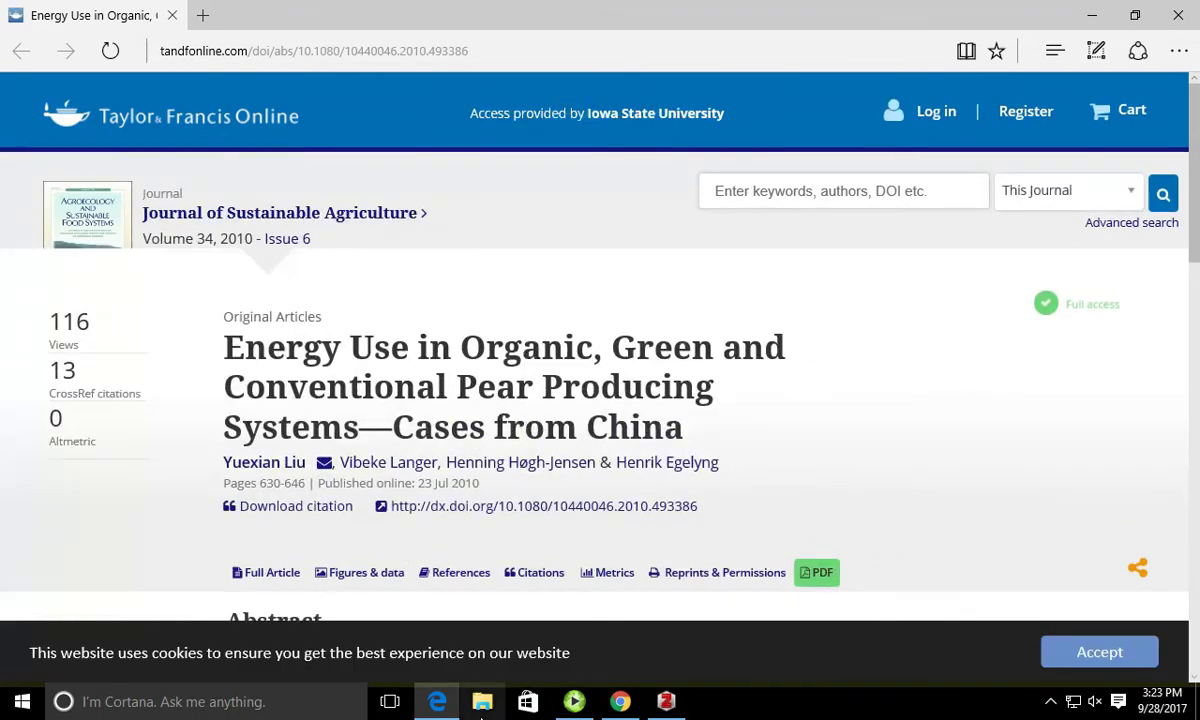
{"action": "left_click", "coordinate": [666, 701]}
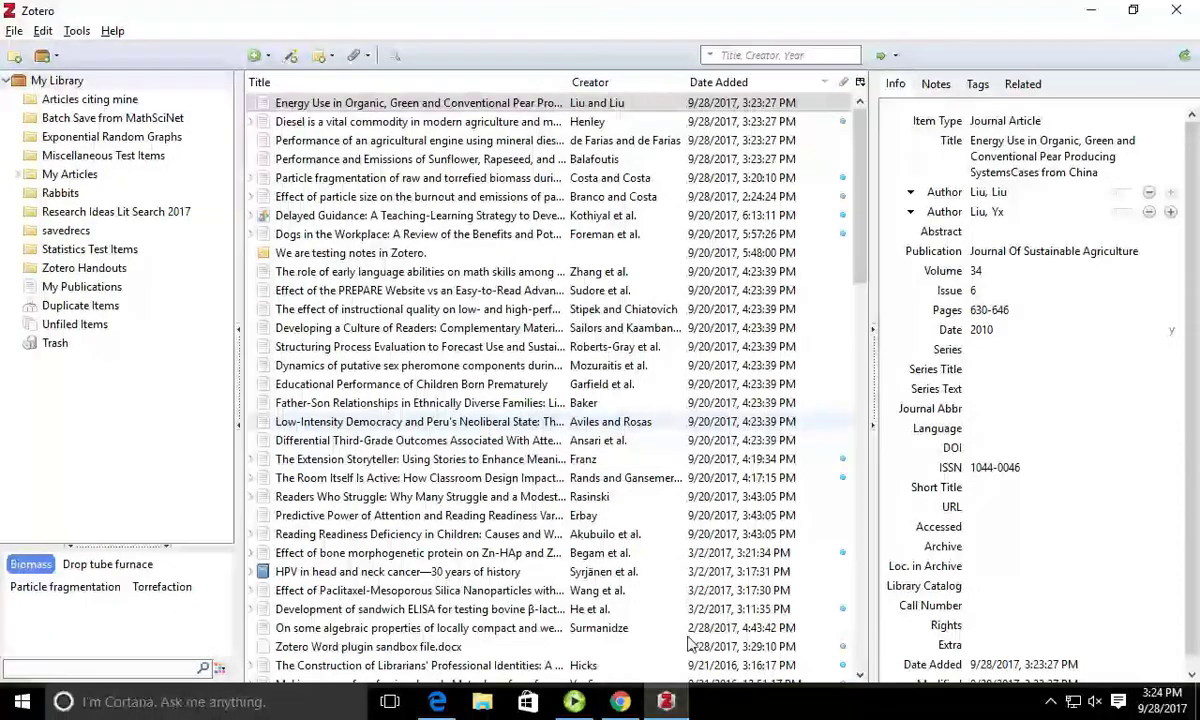
Step: From the library homepage, filter Articles & Databases to W and open Web of Science
{"action": "left_click", "coordinate": [621, 702]}
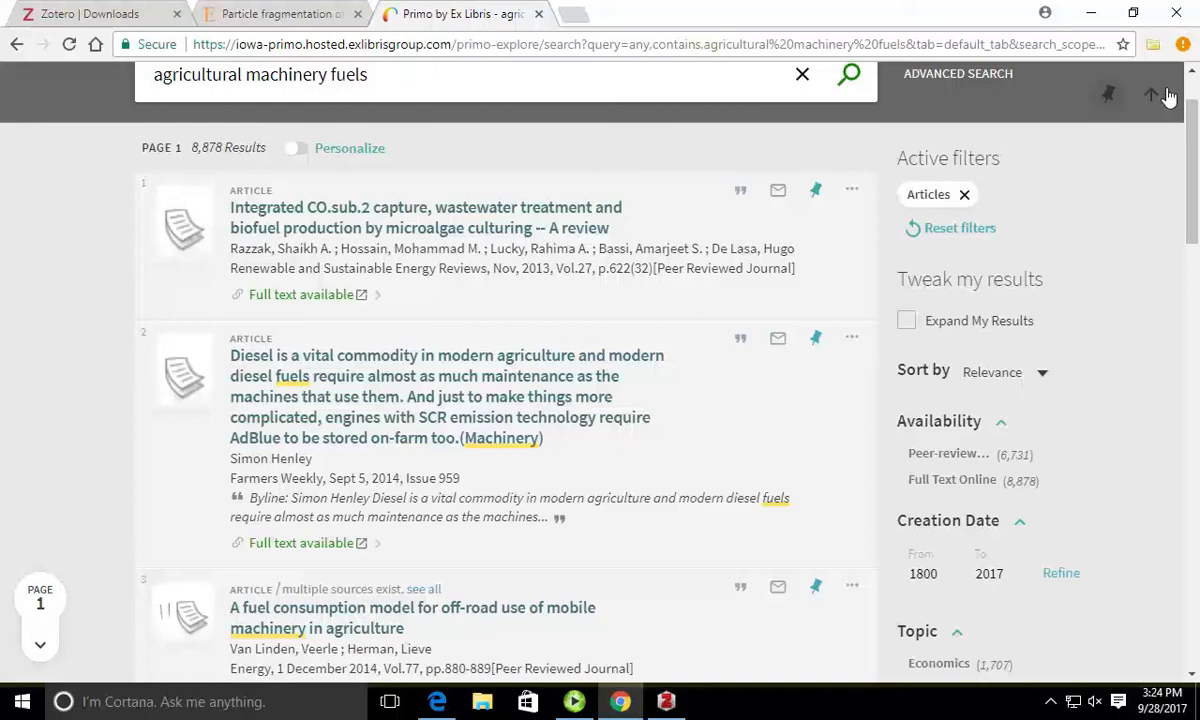
{"action": "scroll", "coordinate": [90, 90], "scroll_direction": "up", "scroll_amount": 1}
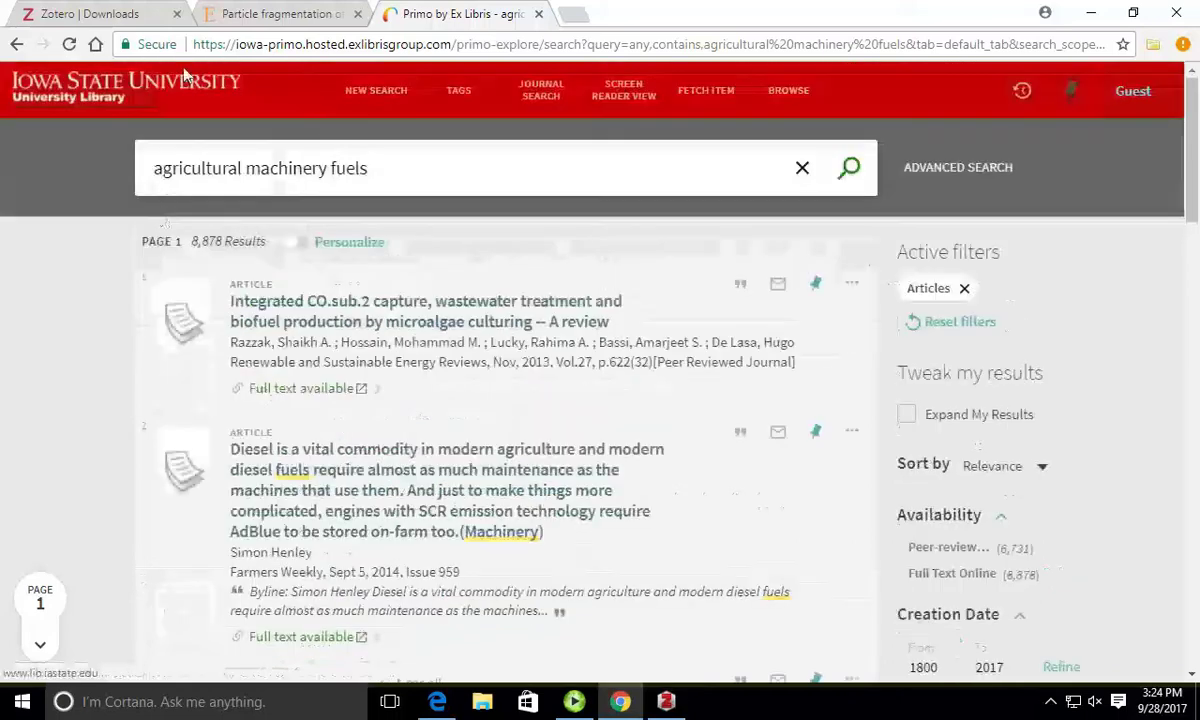
{"action": "left_click", "coordinate": [127, 94]}
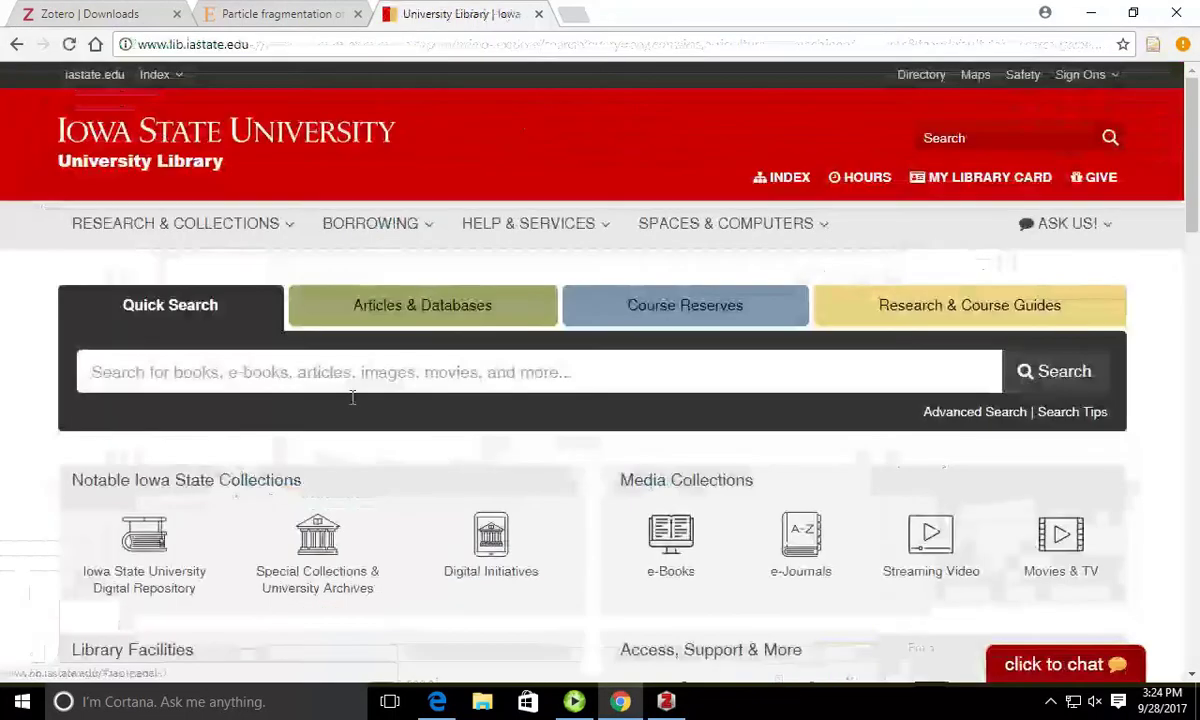
{"action": "left_click", "coordinate": [427, 317]}
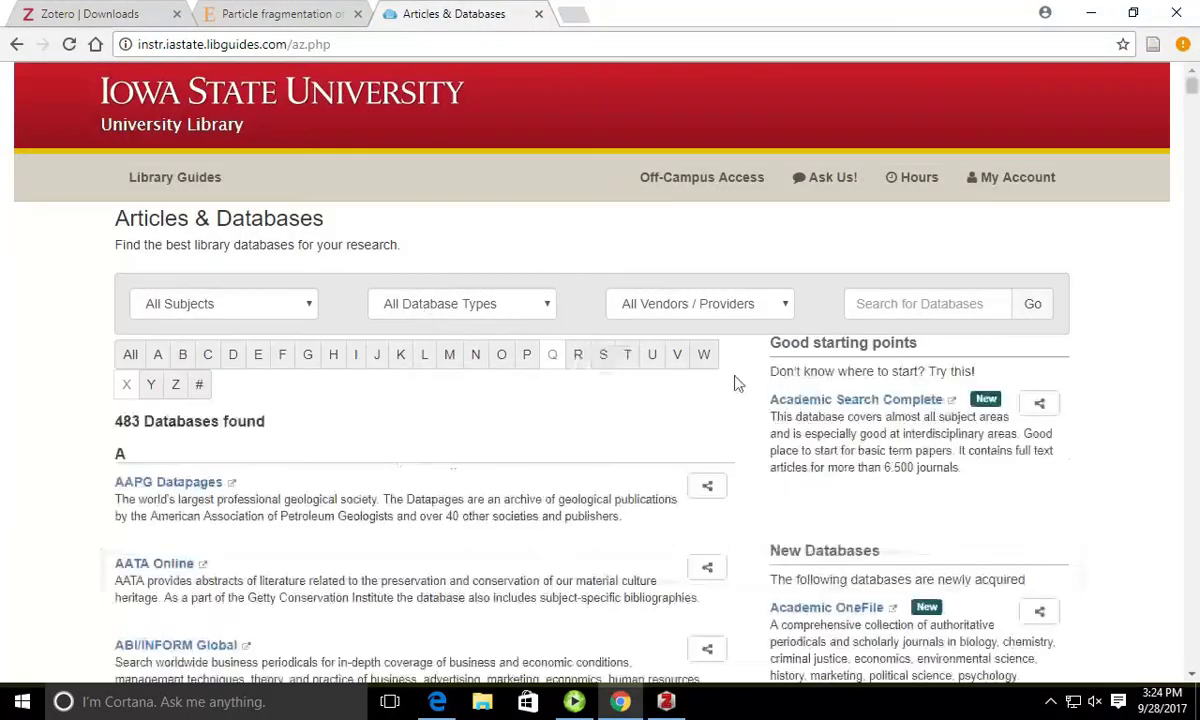
{"action": "left_click", "coordinate": [704, 356]}
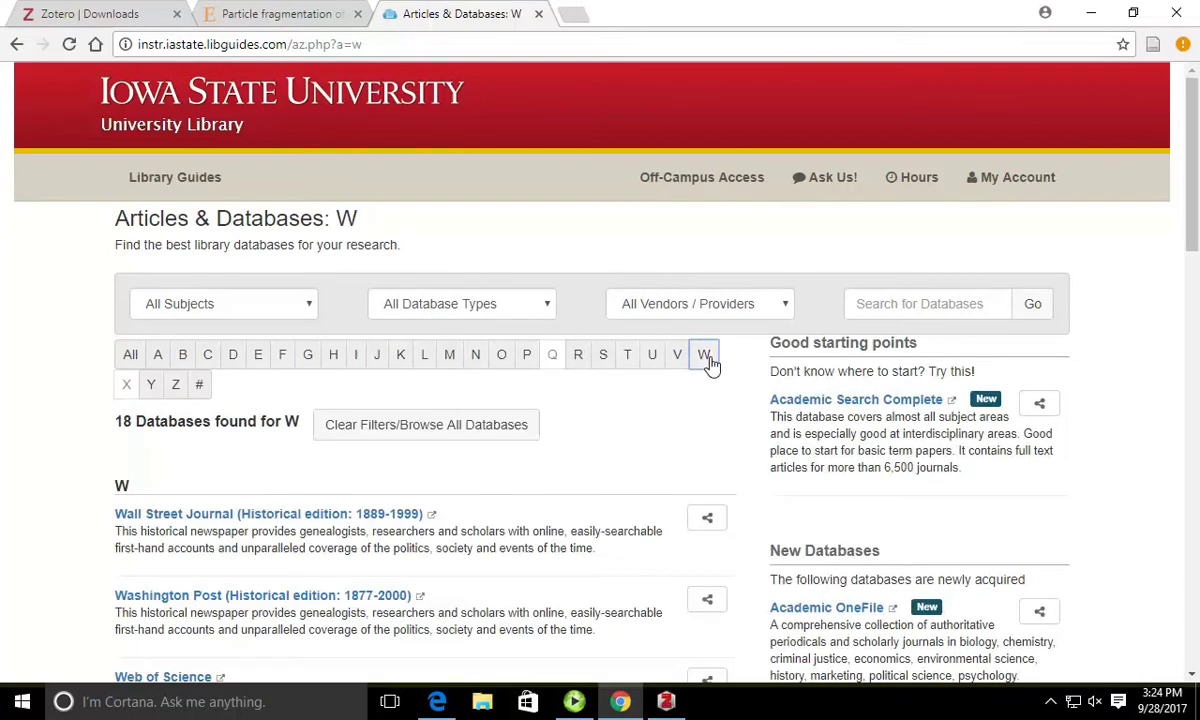
{"action": "scroll", "coordinate": [32, 237], "scroll_direction": "down", "scroll_amount": 10}
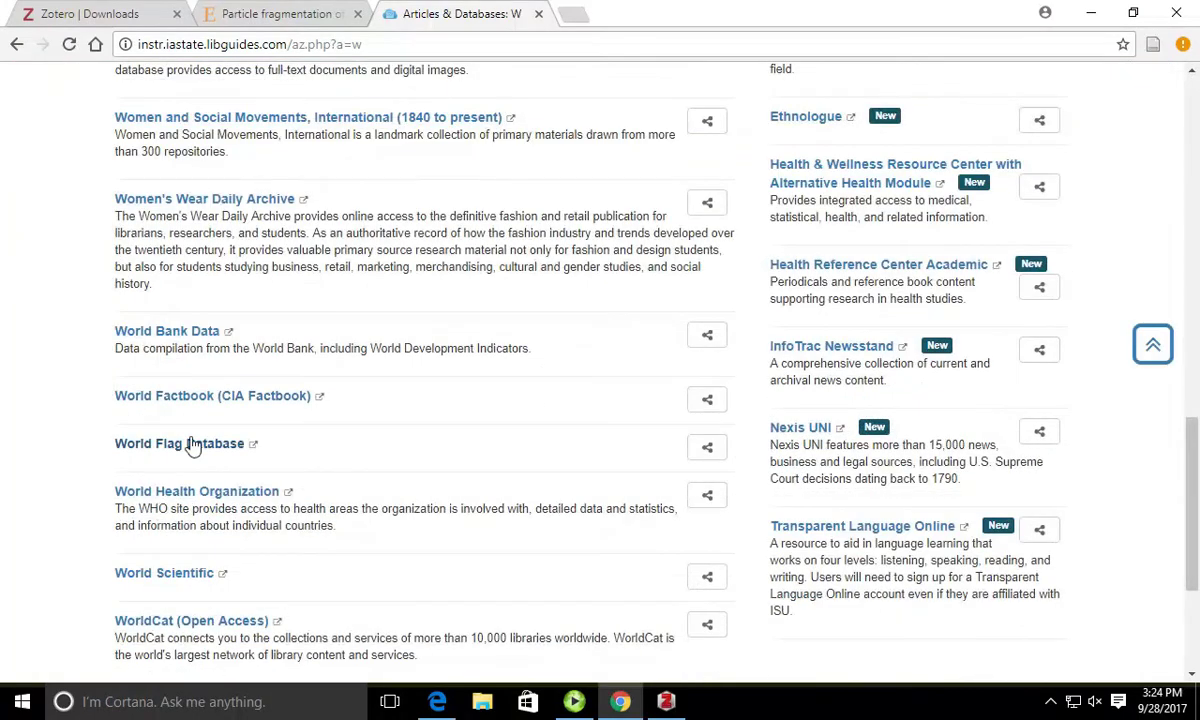
{"action": "scroll", "coordinate": [193, 447], "scroll_direction": "up", "scroll_amount": 10}
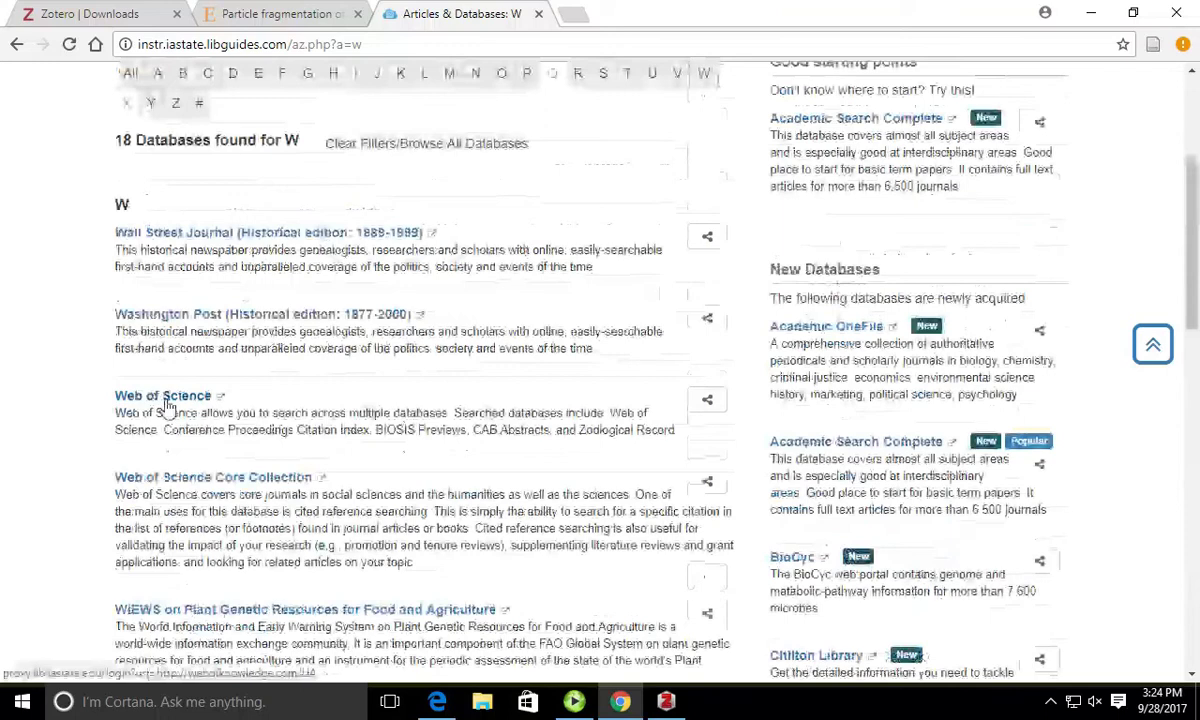
{"action": "left_click", "coordinate": [163, 398]}
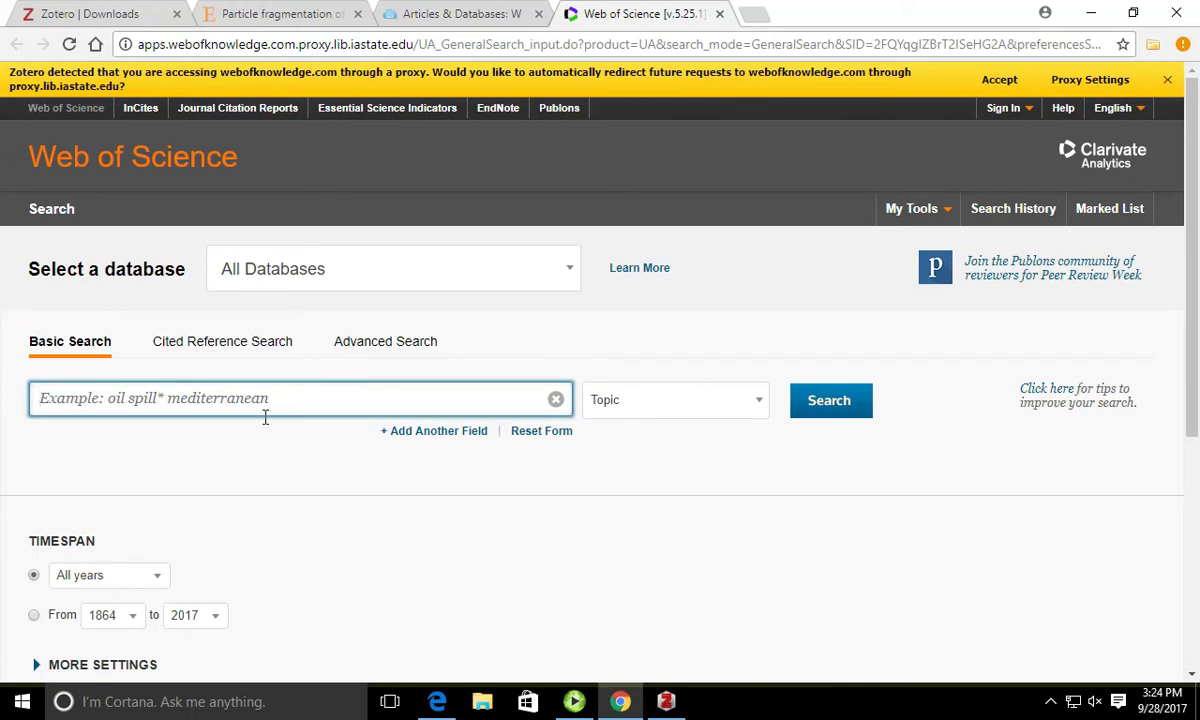
Step: Search Web of Science for 'agricultural machinery fuels'
{"action": "type", "text": "agricultural mar"}
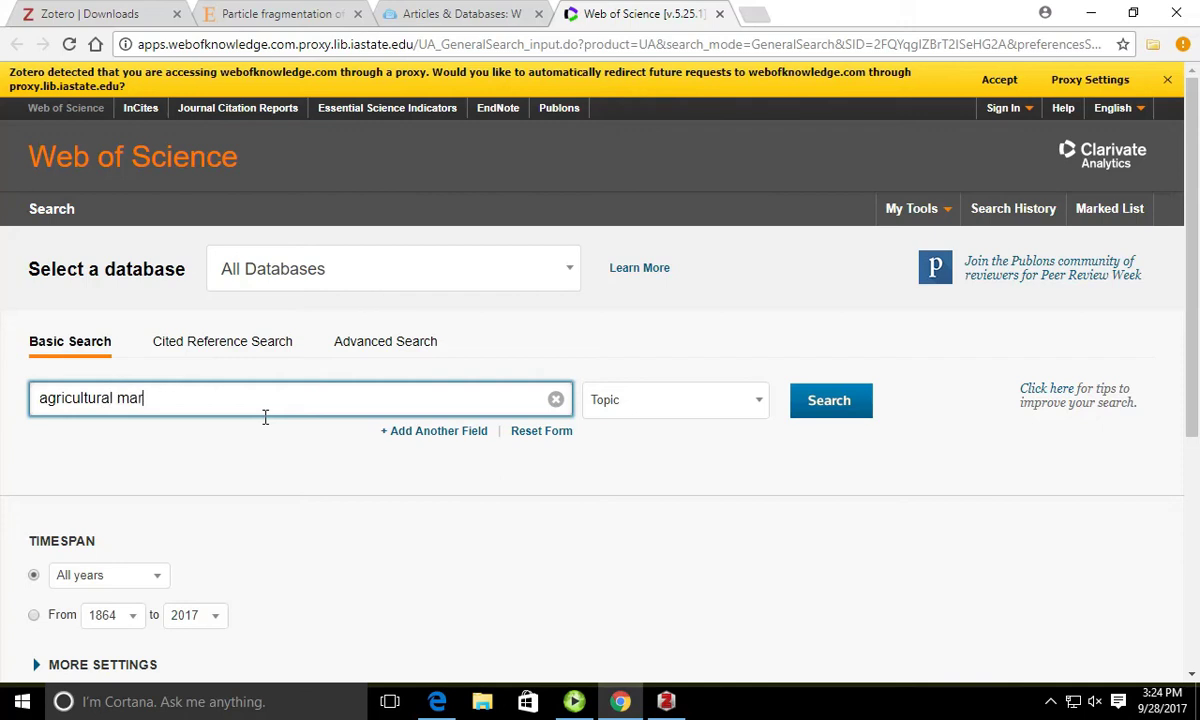
{"action": "key", "text": "BackSpace"}
{"action": "type", "text": "chinery fuels"}
{"action": "key", "text": "Return"}
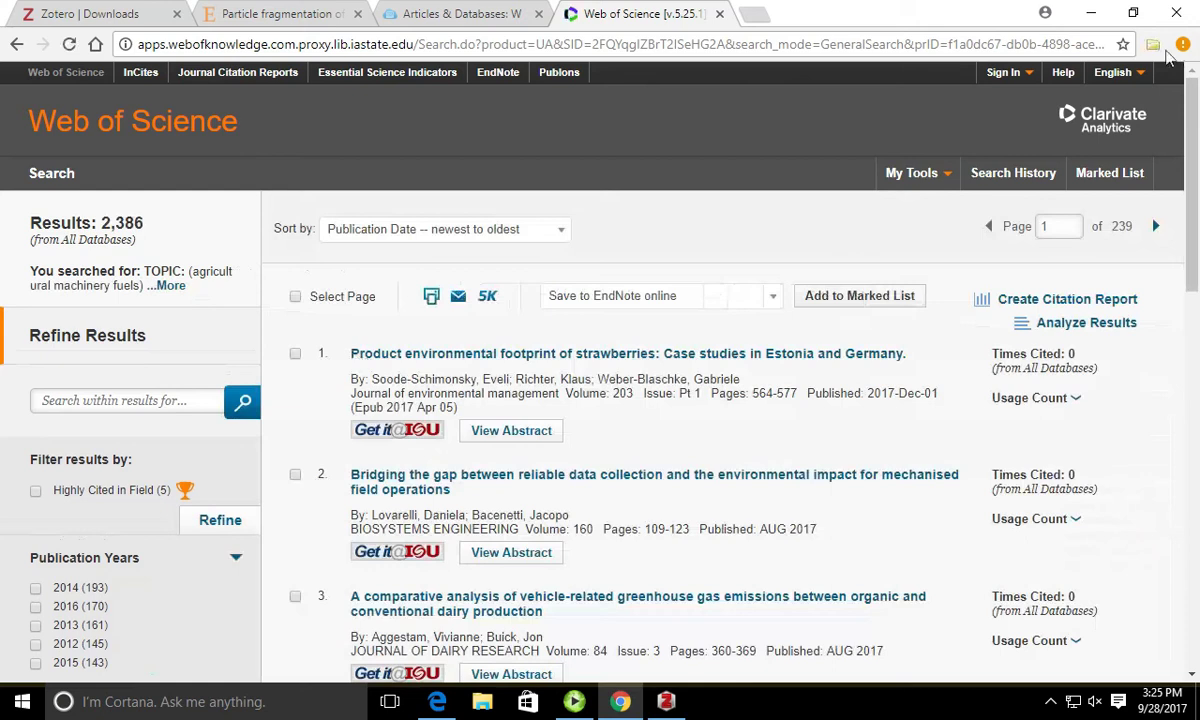
Step: Cancel the Zotero page save and mark the strawberry footprint and mechanized traction results
{"action": "left_click", "coordinate": [1153, 47]}
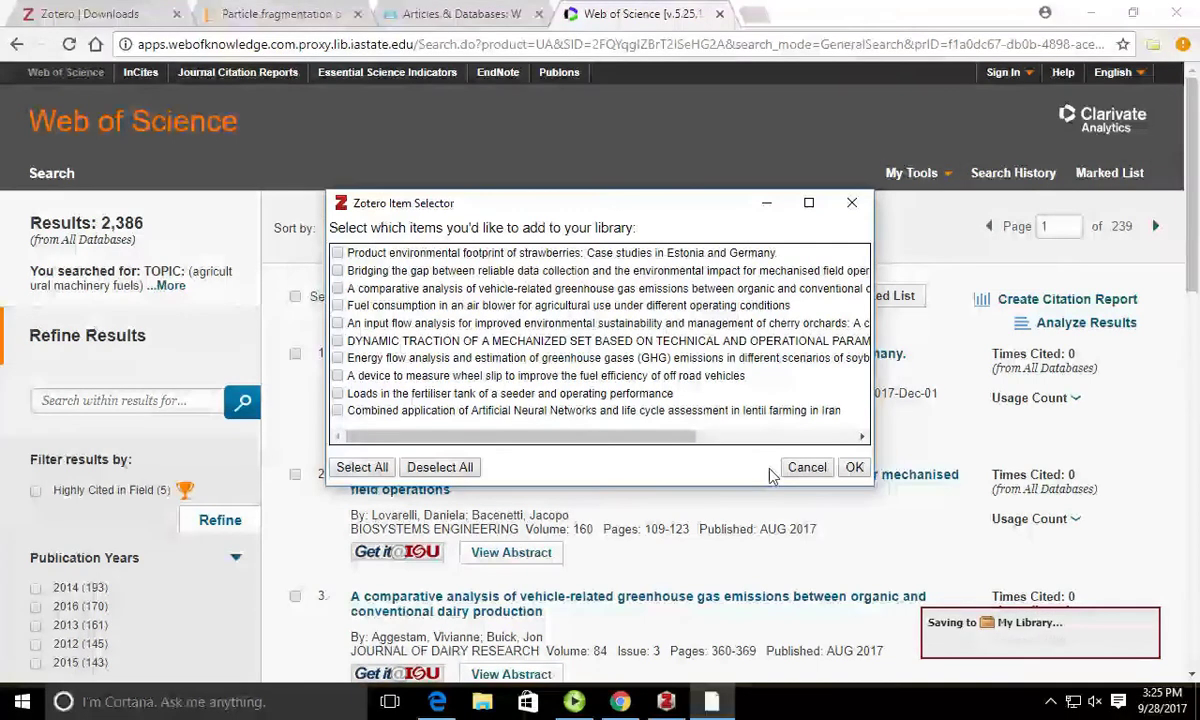
{"action": "left_click", "coordinate": [852, 202]}
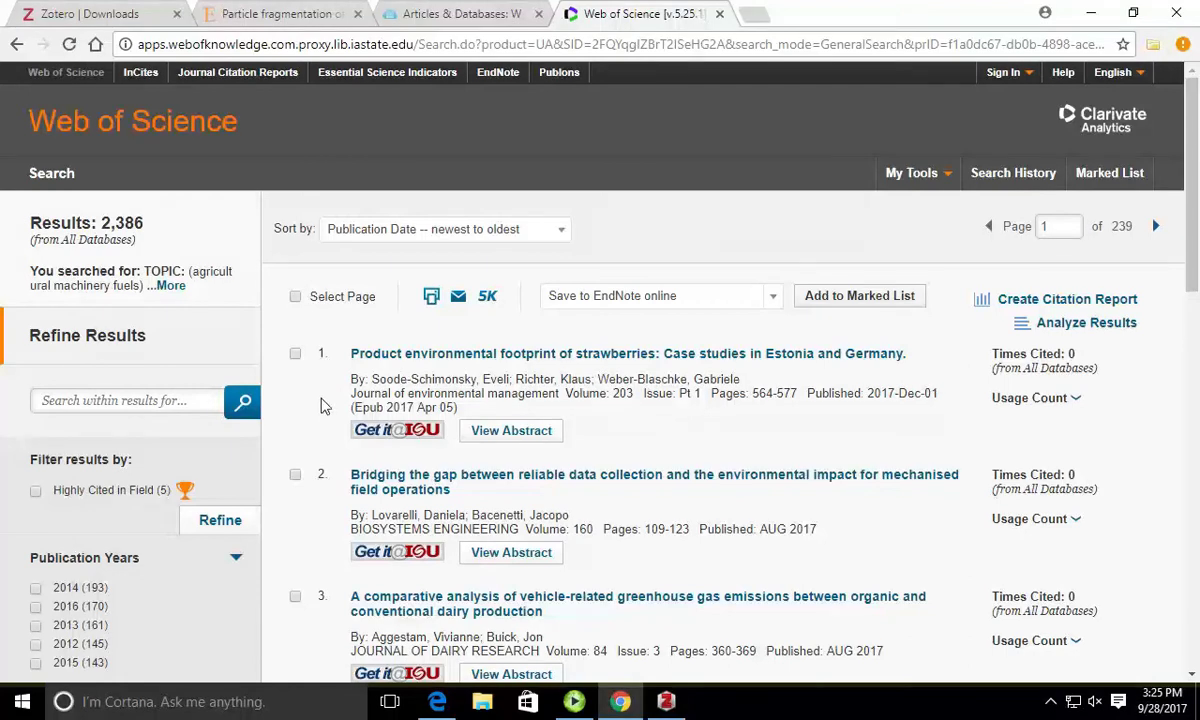
{"action": "left_click", "coordinate": [295, 354]}
{"action": "scroll", "coordinate": [310, 300], "scroll_direction": "down", "scroll_amount": 8}
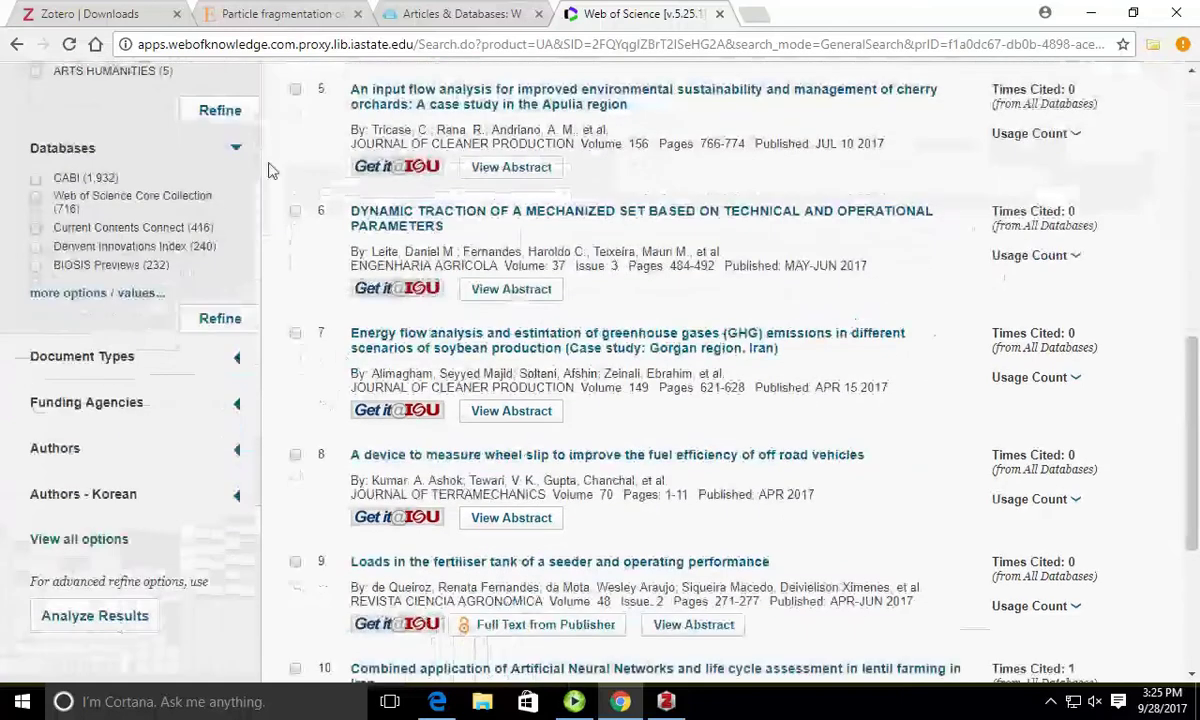
{"action": "left_click", "coordinate": [295, 211]}
{"action": "scroll", "coordinate": [268, 481], "scroll_direction": "down", "scroll_amount": 3}
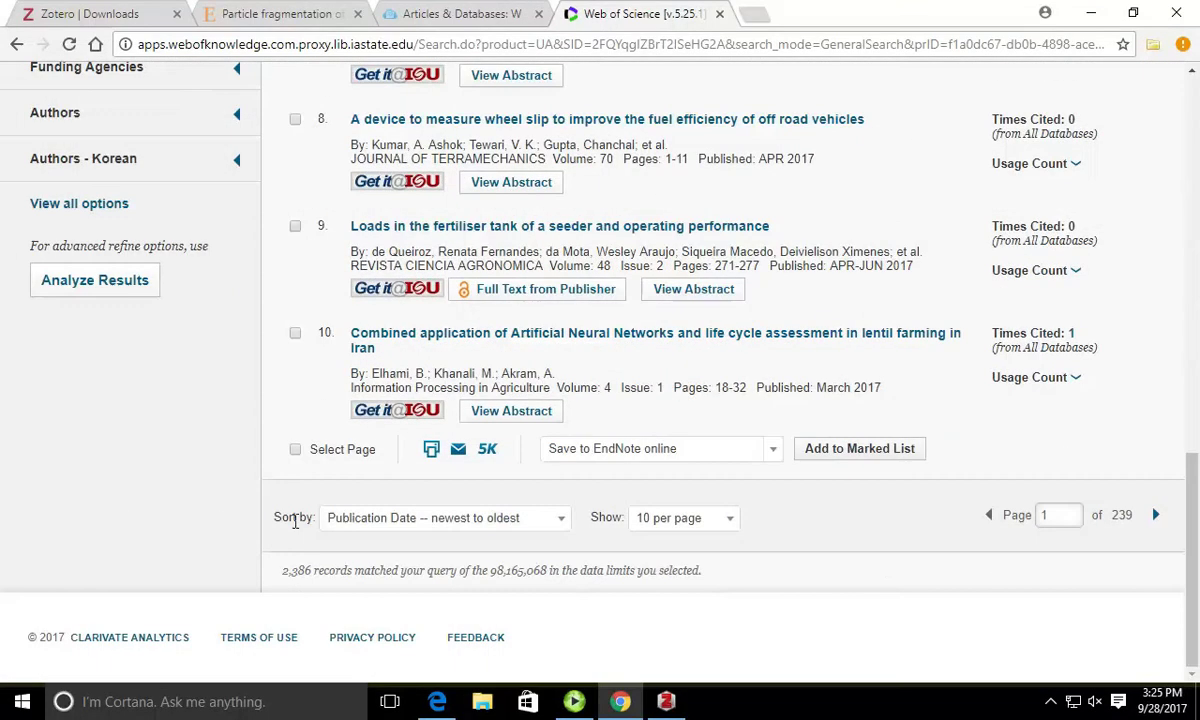
Step: On results page 2, mark results 11 and 12 for export
{"action": "left_click", "coordinate": [1156, 515]}
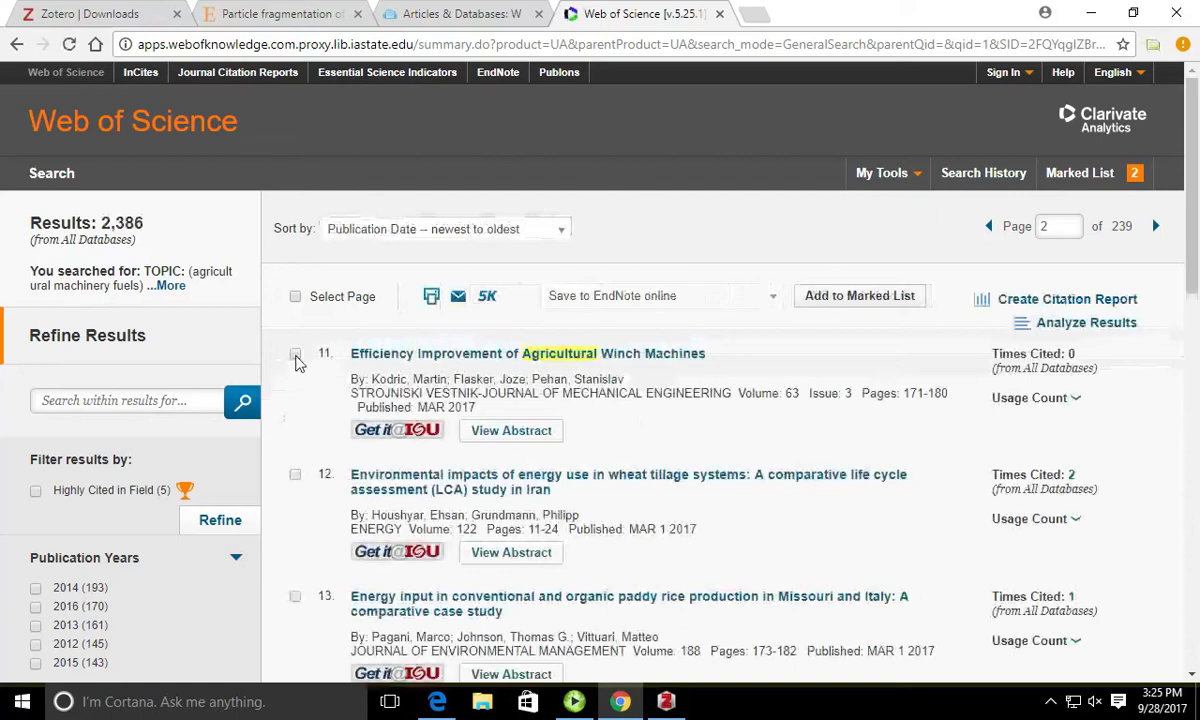
{"action": "left_click", "coordinate": [295, 353]}
{"action": "left_click", "coordinate": [295, 476]}
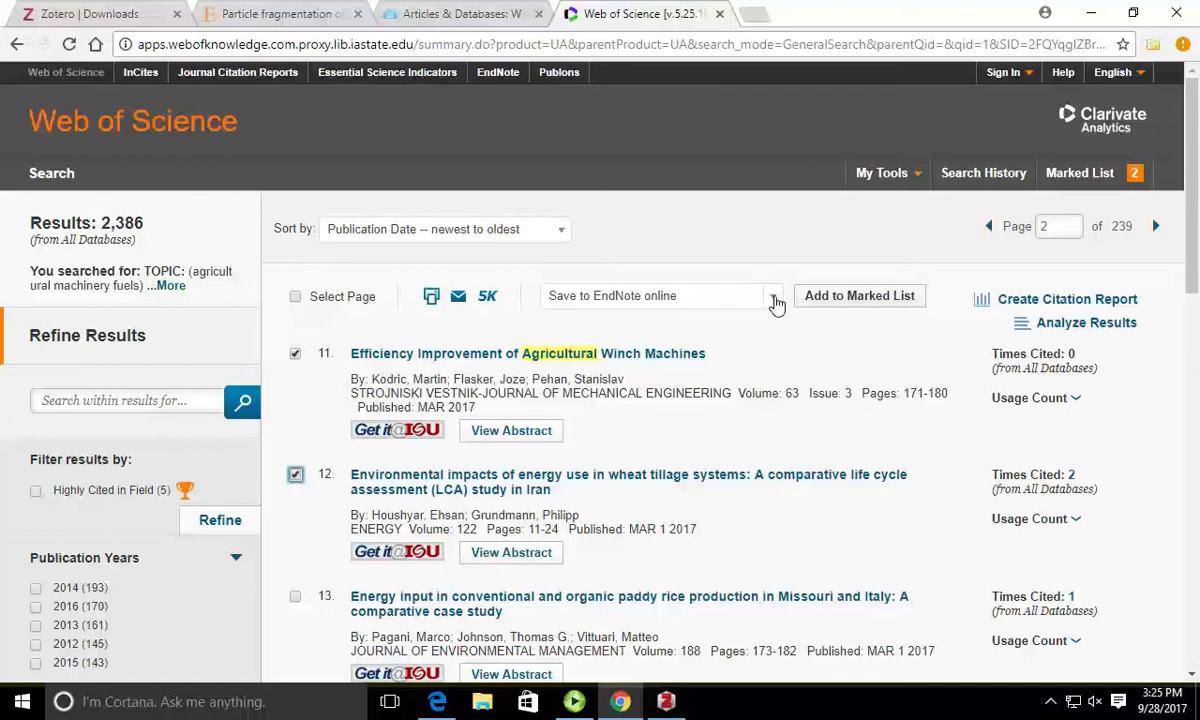
Step: Send the marked records to a Plain Text file via Save to Other File Formats
{"action": "left_click", "coordinate": [775, 297]}
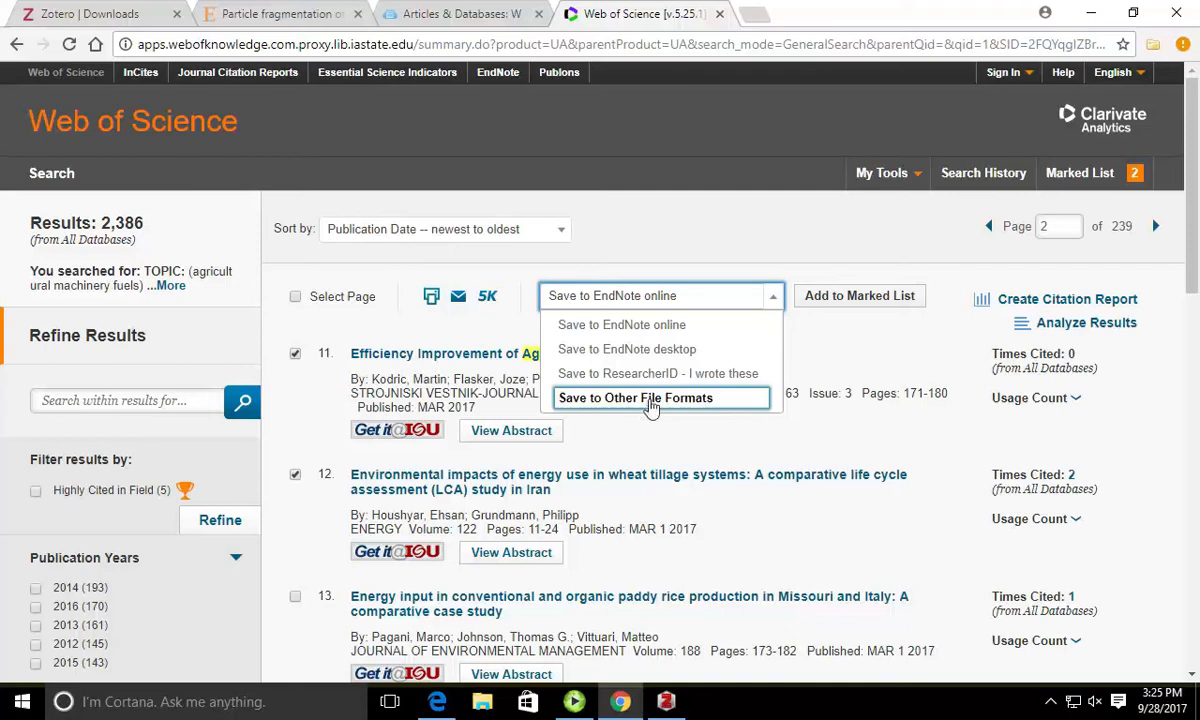
{"action": "left_click", "coordinate": [651, 405]}
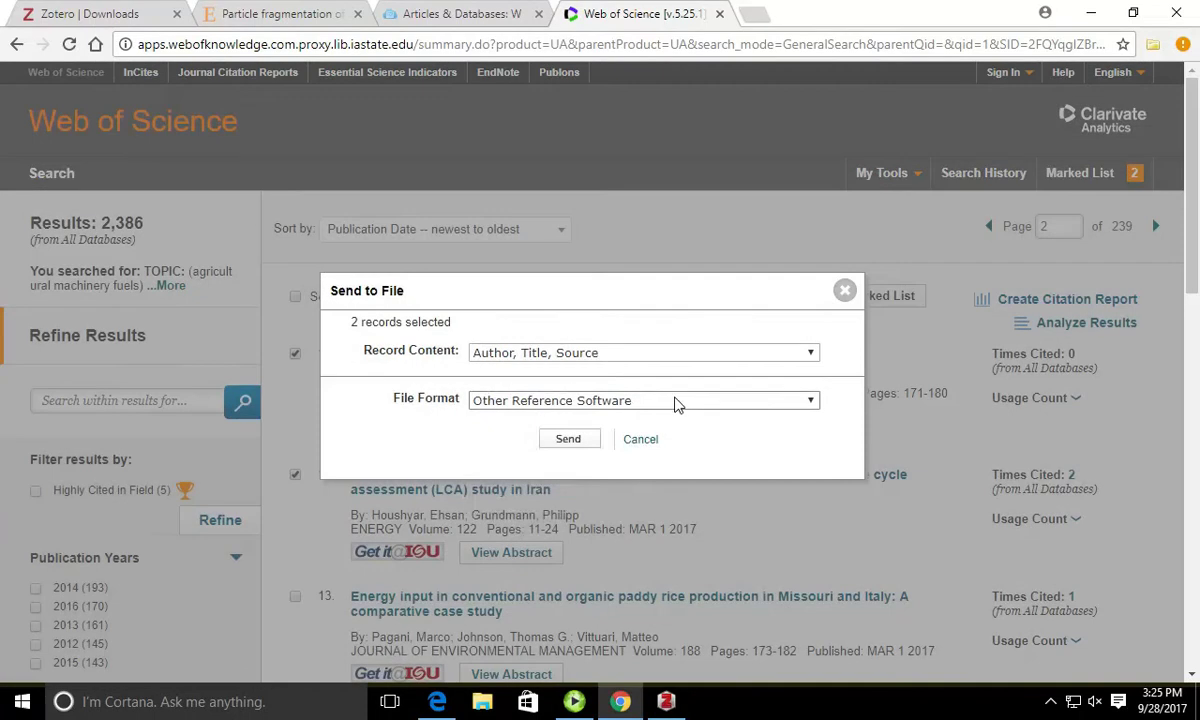
{"action": "left_click", "coordinate": [676, 402]}
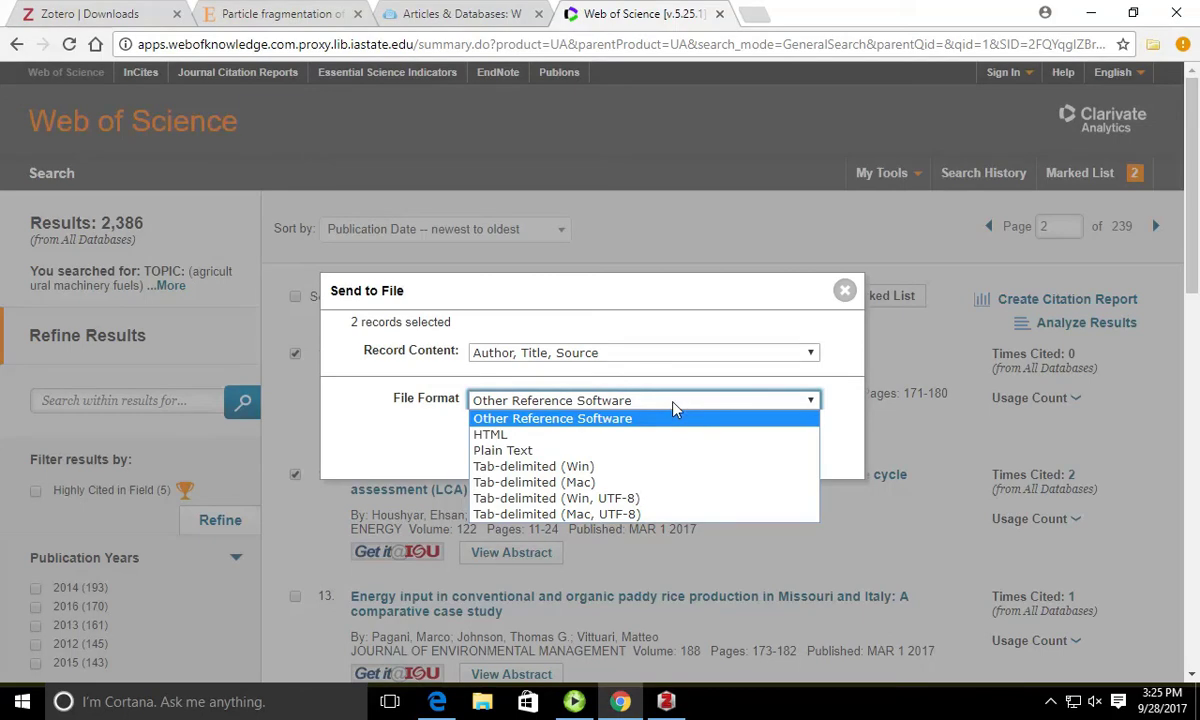
{"action": "left_click", "coordinate": [541, 452]}
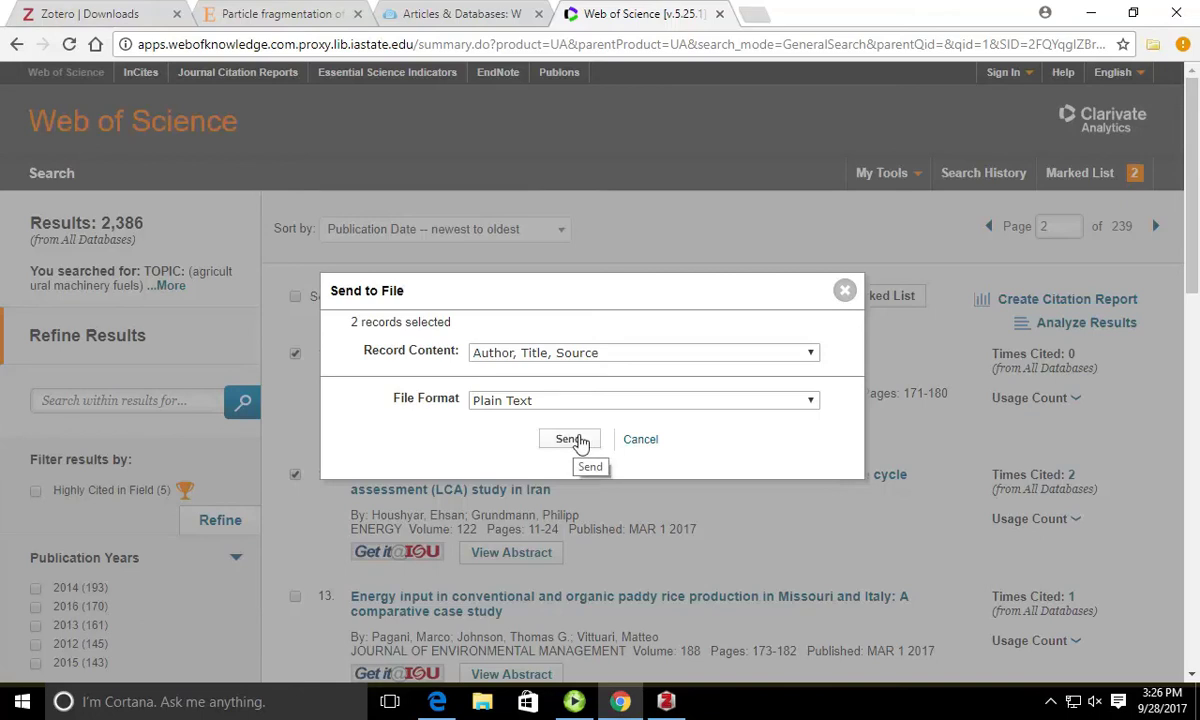
{"action": "left_click", "coordinate": [577, 440]}
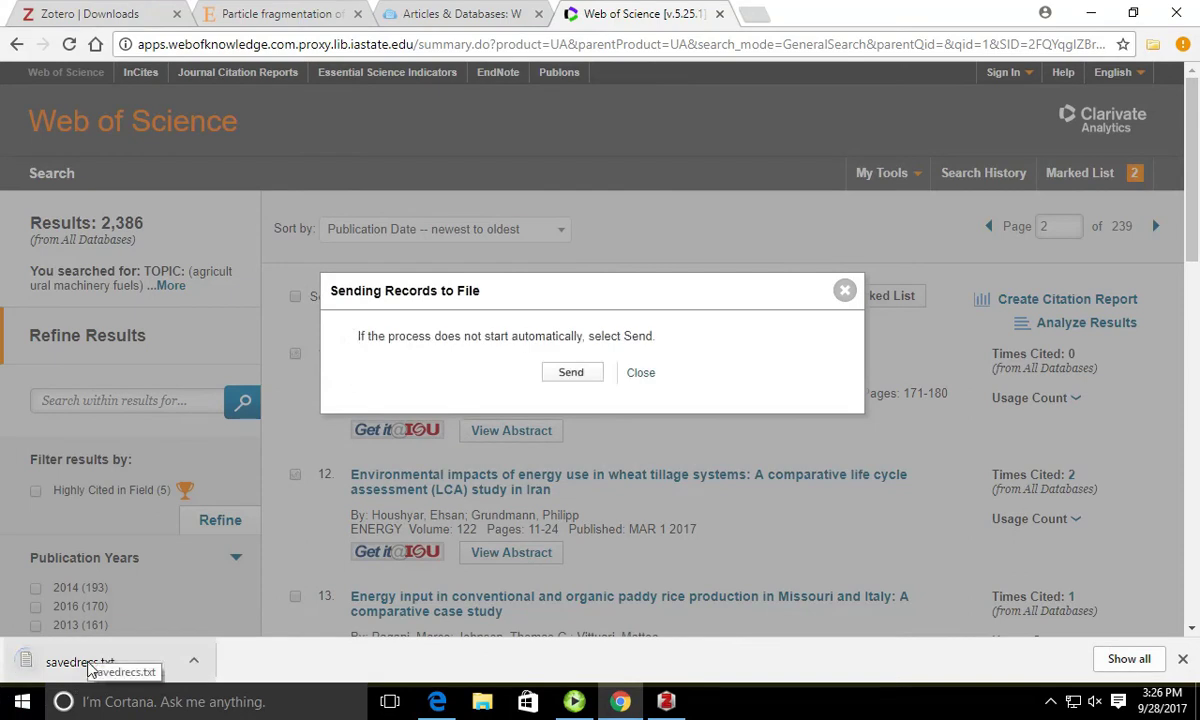
{"action": "left_click", "coordinate": [667, 701]}
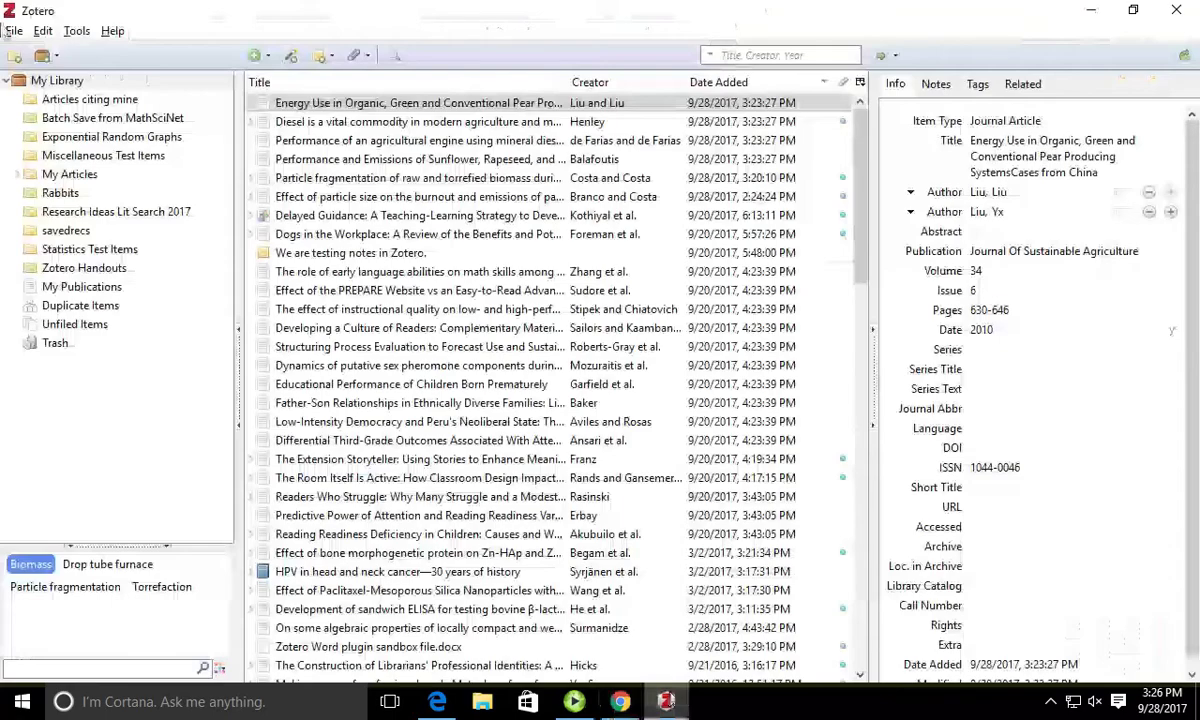
Step: Import savedrecs.txt from Downloads and review the winch machines and wheat tillage items
{"action": "left_click", "coordinate": [13, 31]}
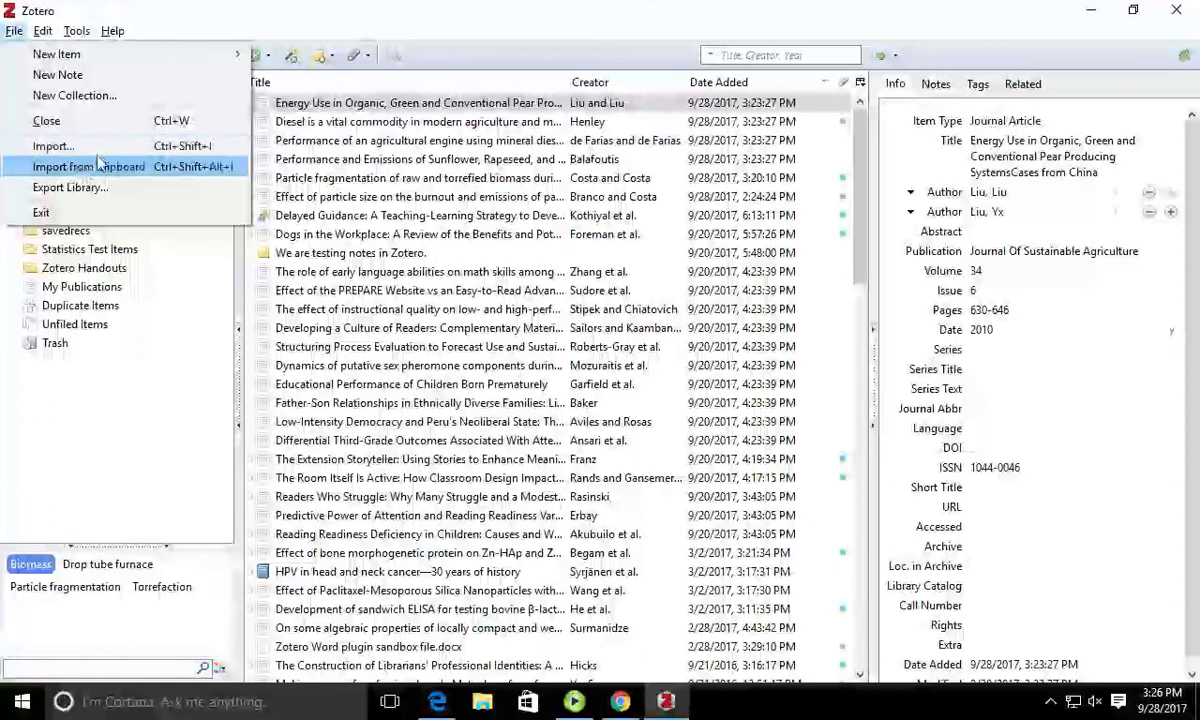
{"action": "left_click", "coordinate": [99, 150]}
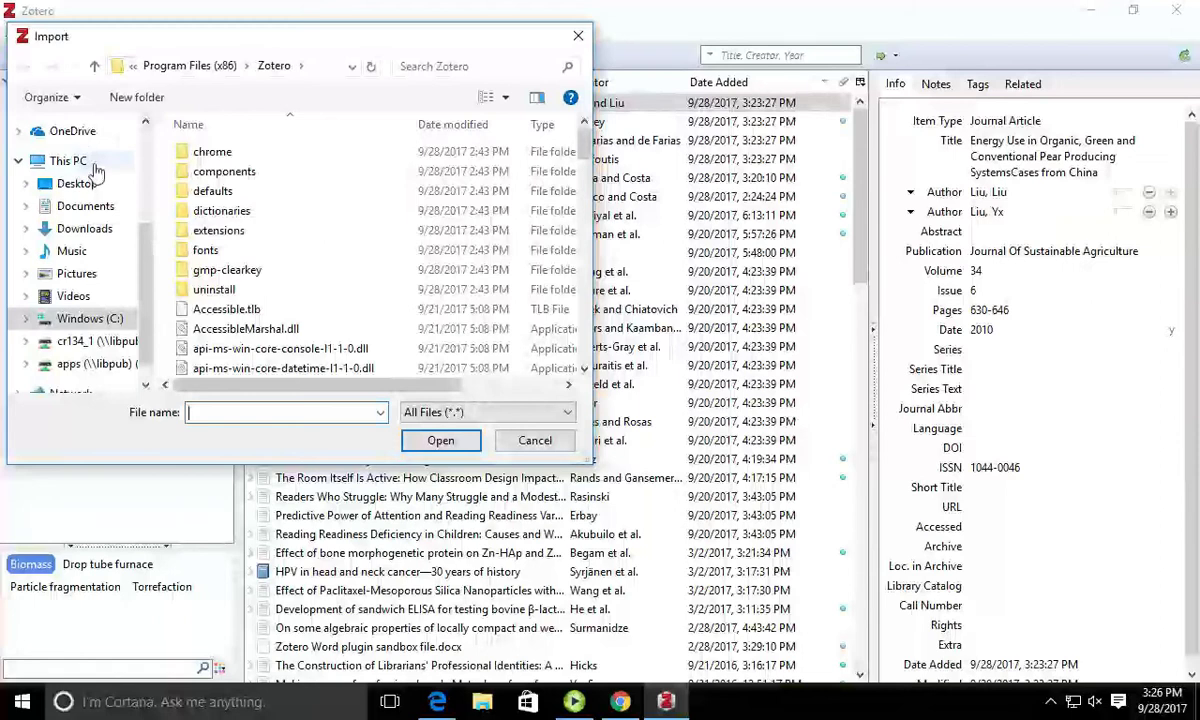
{"action": "left_click", "coordinate": [100, 234]}
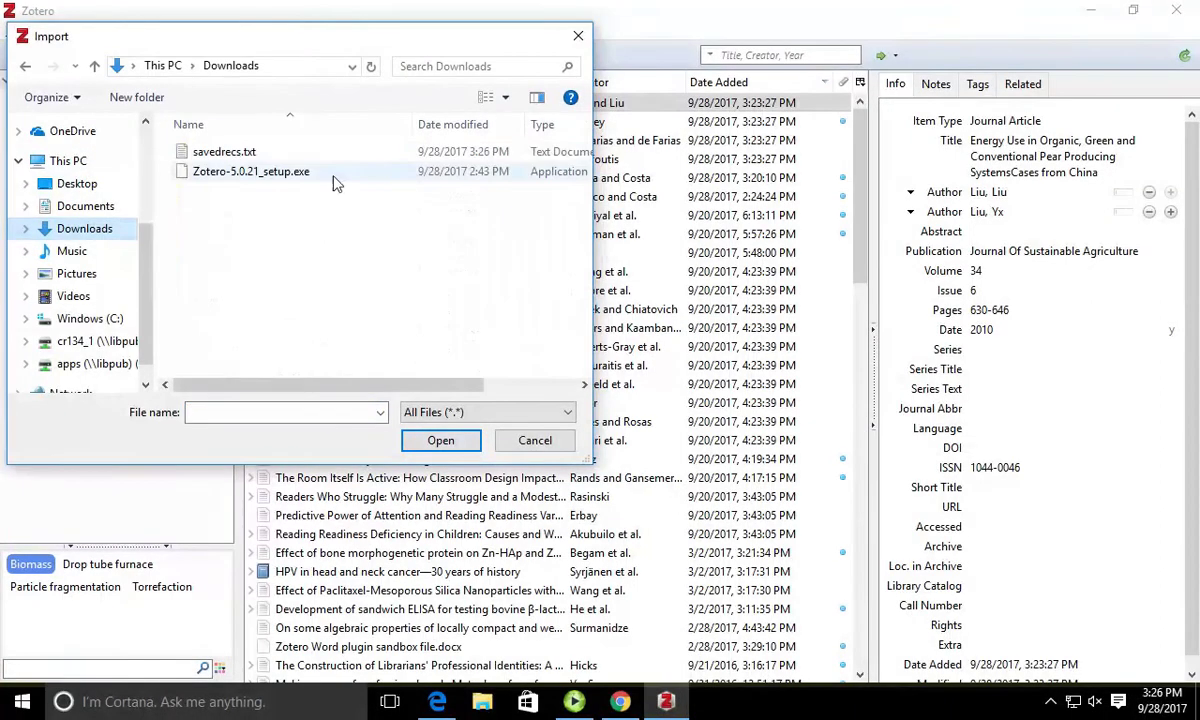
{"action": "left_click", "coordinate": [275, 155]}
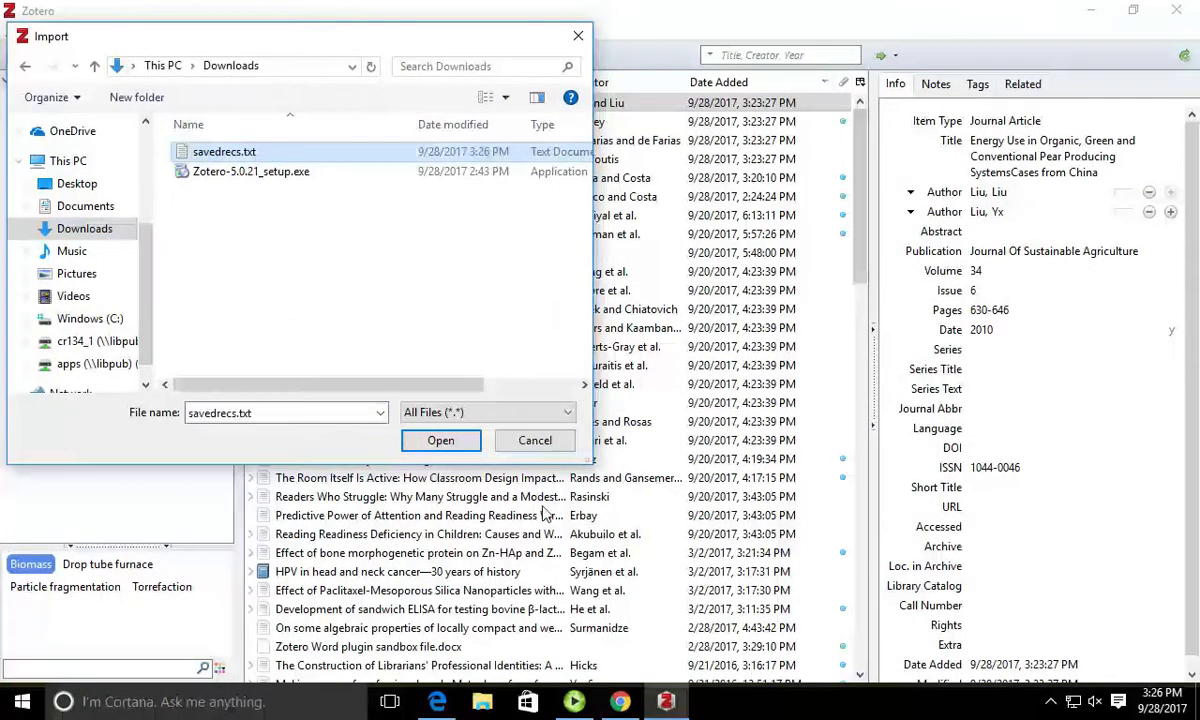
{"action": "left_click", "coordinate": [441, 441]}
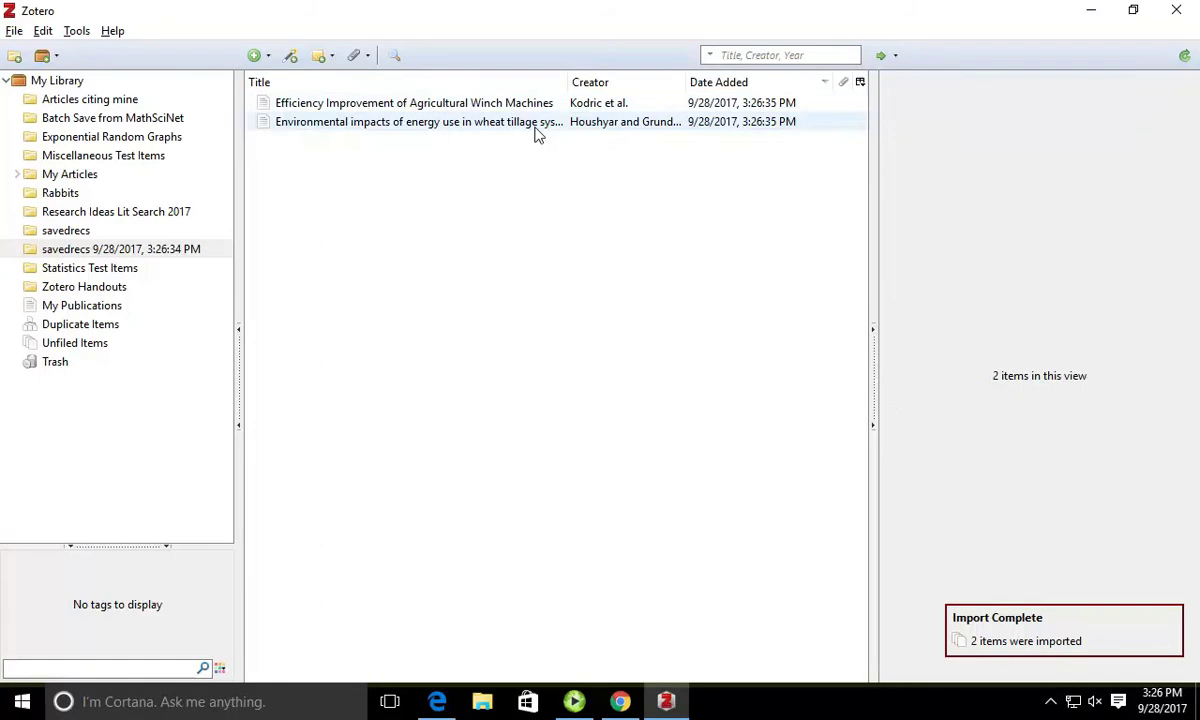
{"action": "left_click", "coordinate": [583, 127]}
{"action": "left_click", "coordinate": [556, 104]}
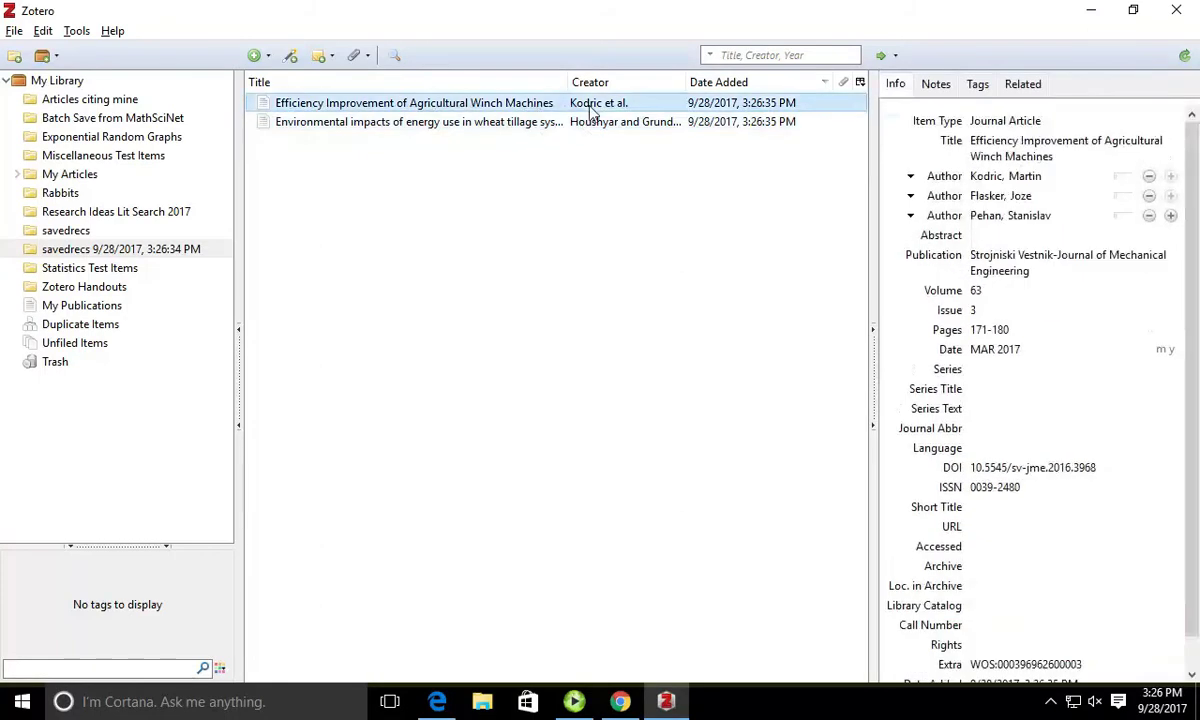
{"action": "left_click", "coordinate": [566, 124]}
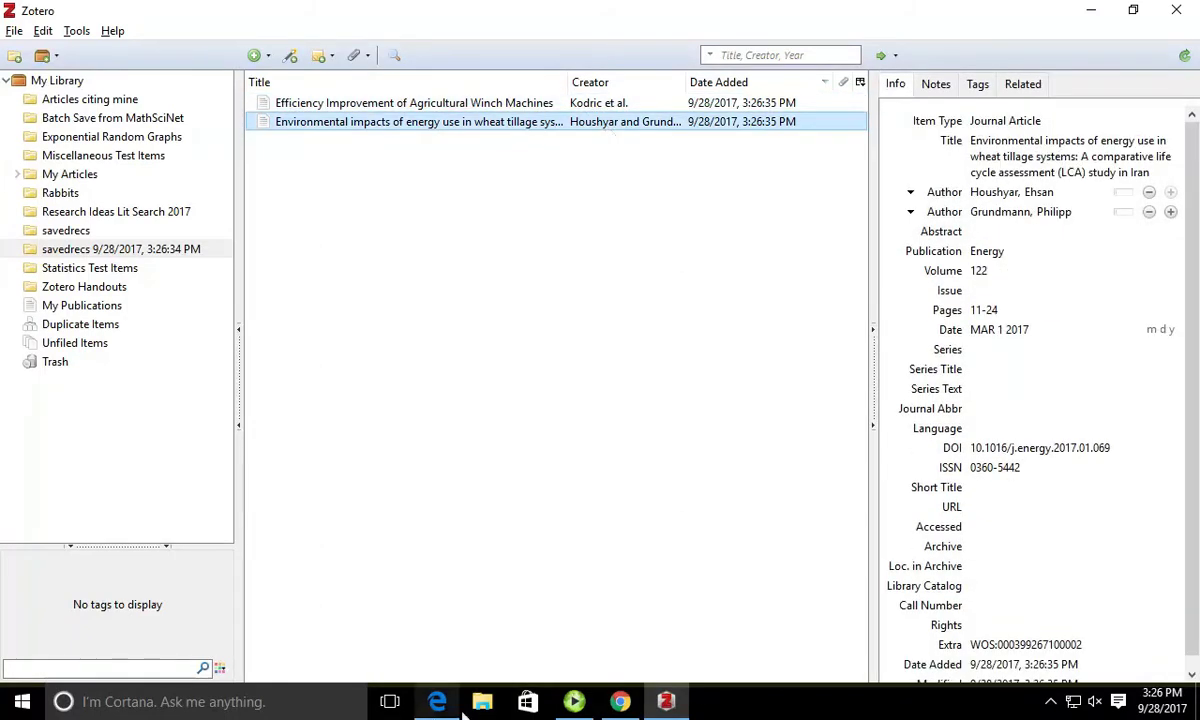
{"action": "left_click", "coordinate": [620, 702]}
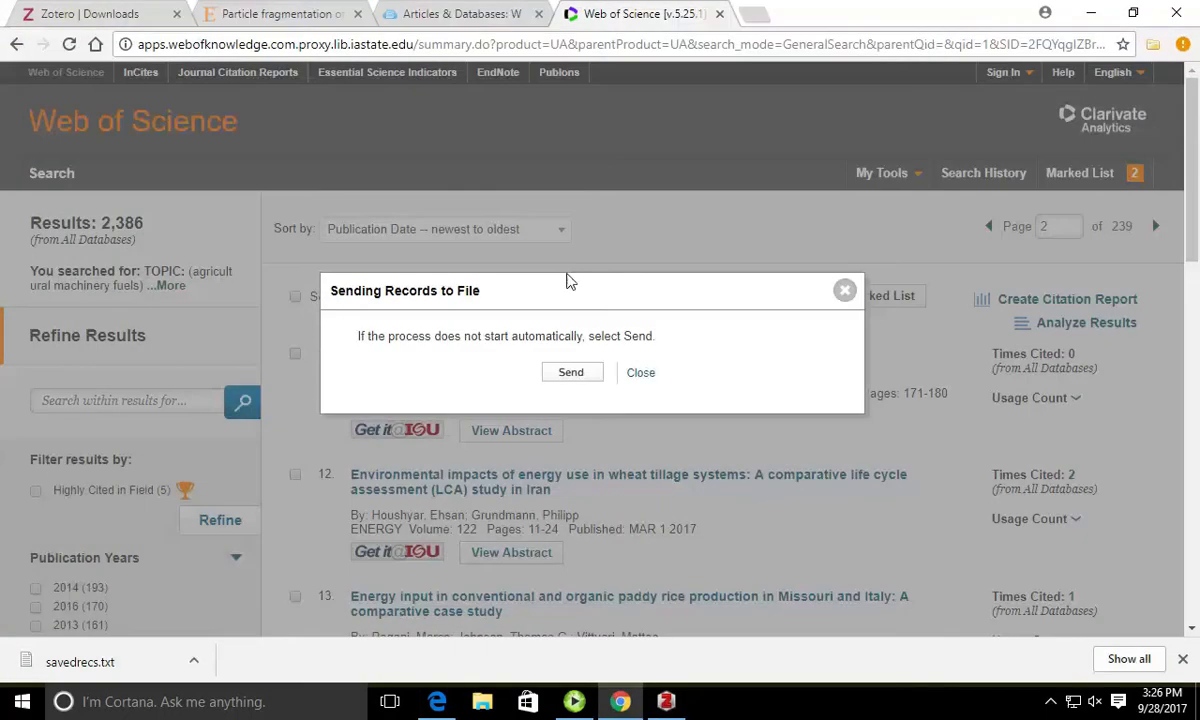
Step: Close the Sending Records dialog, then dismiss the reopened Send to File options
{"action": "left_click", "coordinate": [643, 376]}
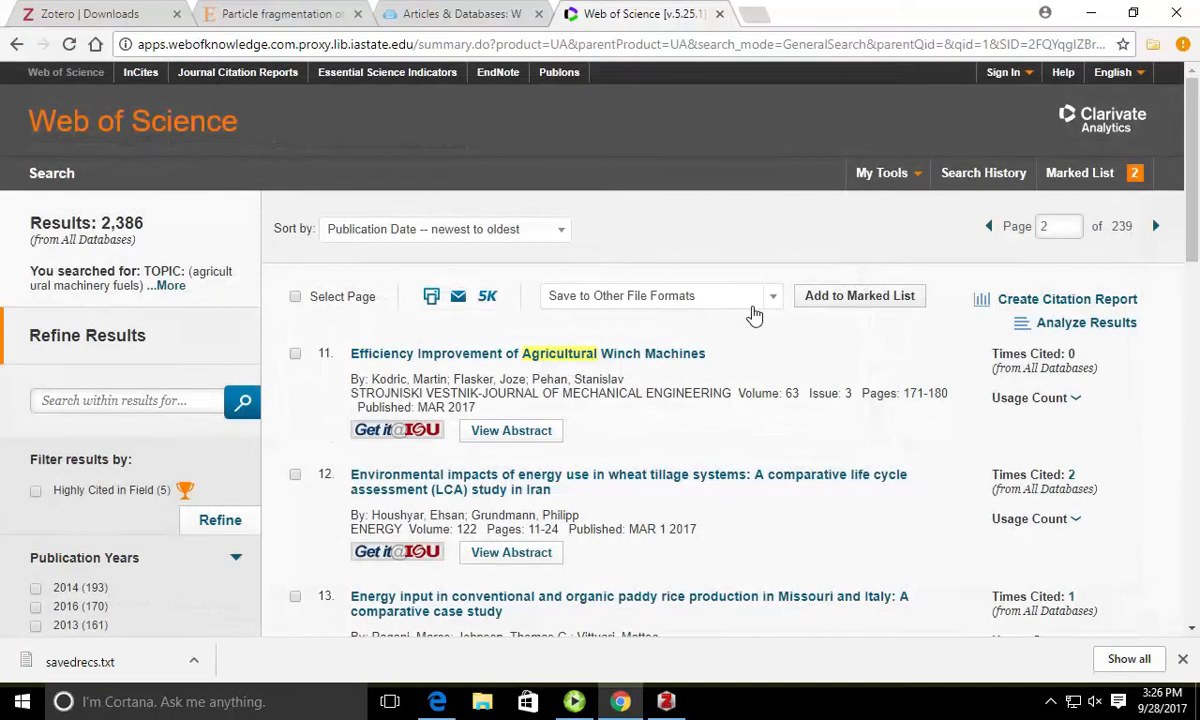
{"action": "left_click", "coordinate": [711, 311]}
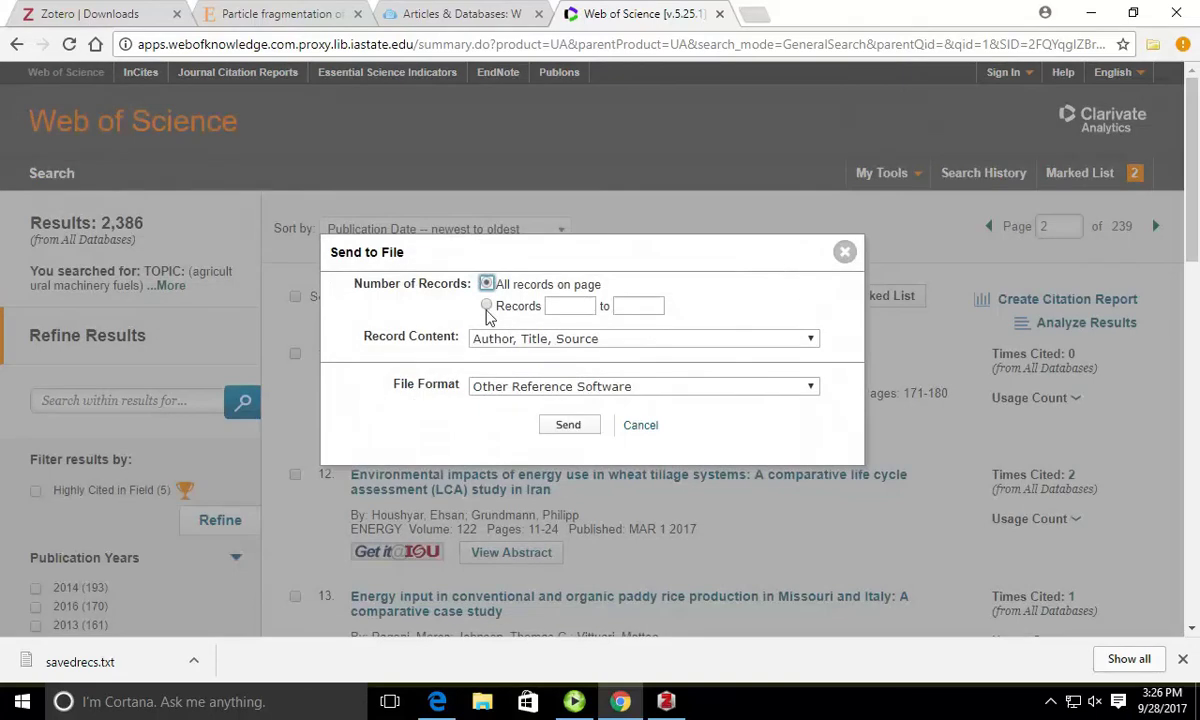
{"action": "left_click", "coordinate": [845, 251]}
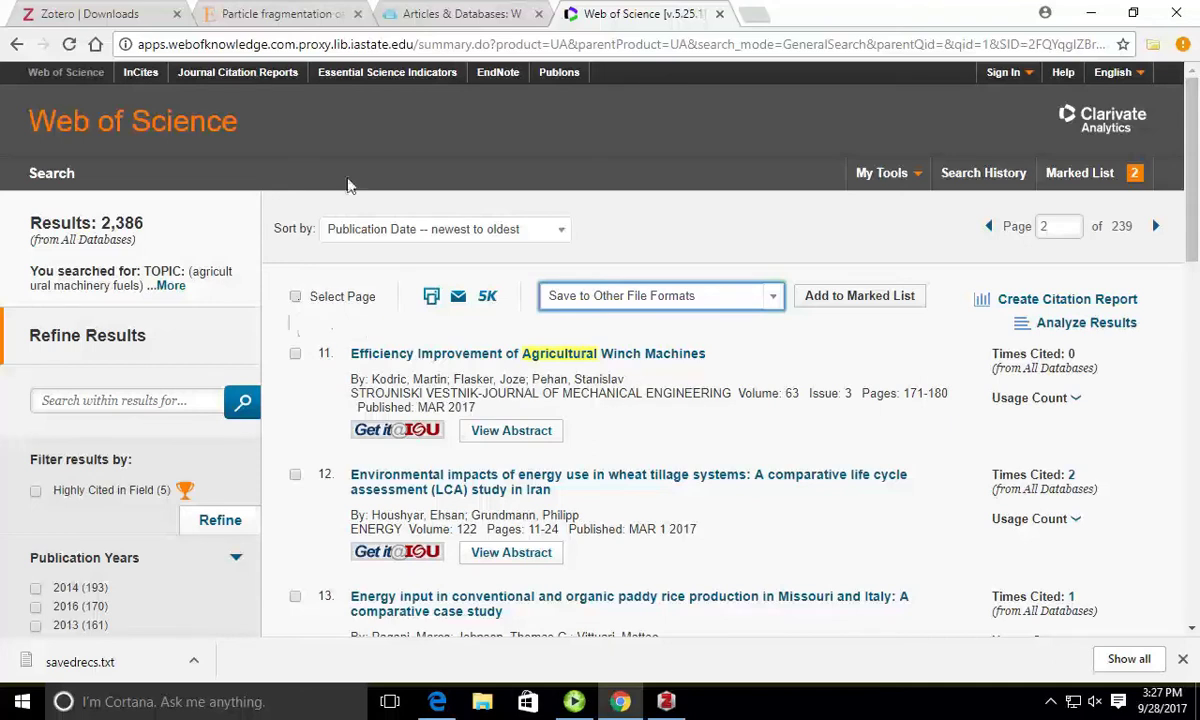
Step: Open the recommended Combustion kinetics article's PDF on ScienceDirect and save it to Zotero
{"action": "left_click", "coordinate": [279, 14]}
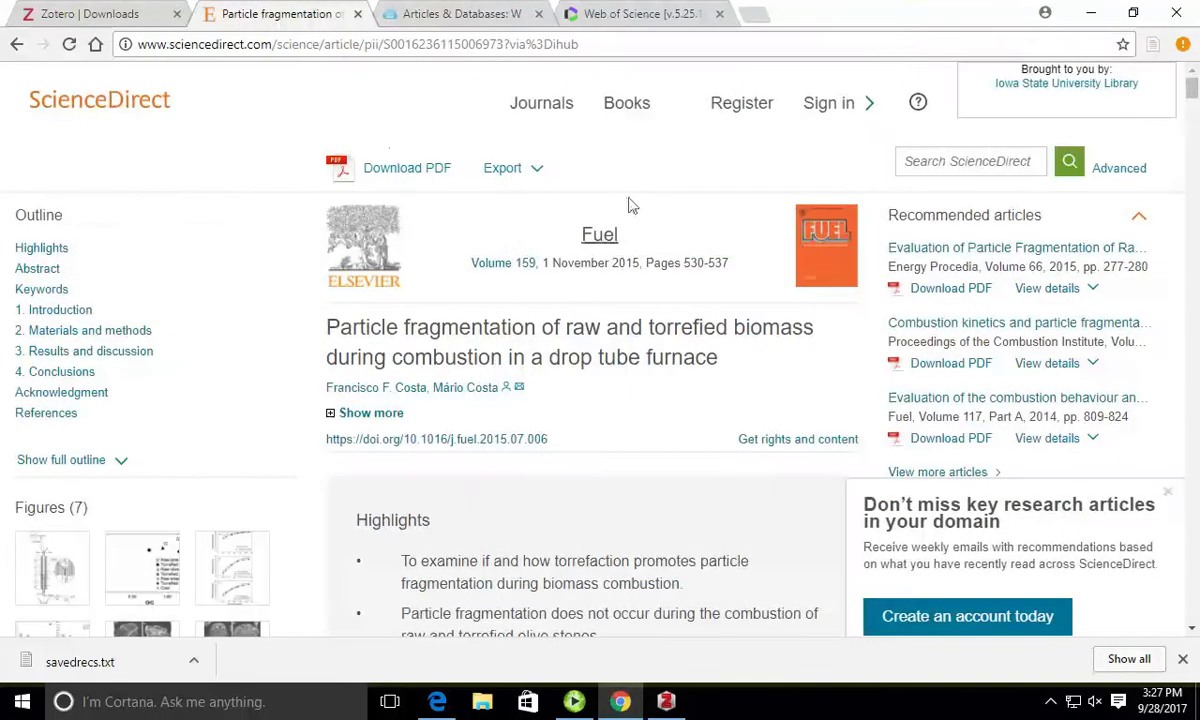
{"action": "left_click", "coordinate": [1010, 338]}
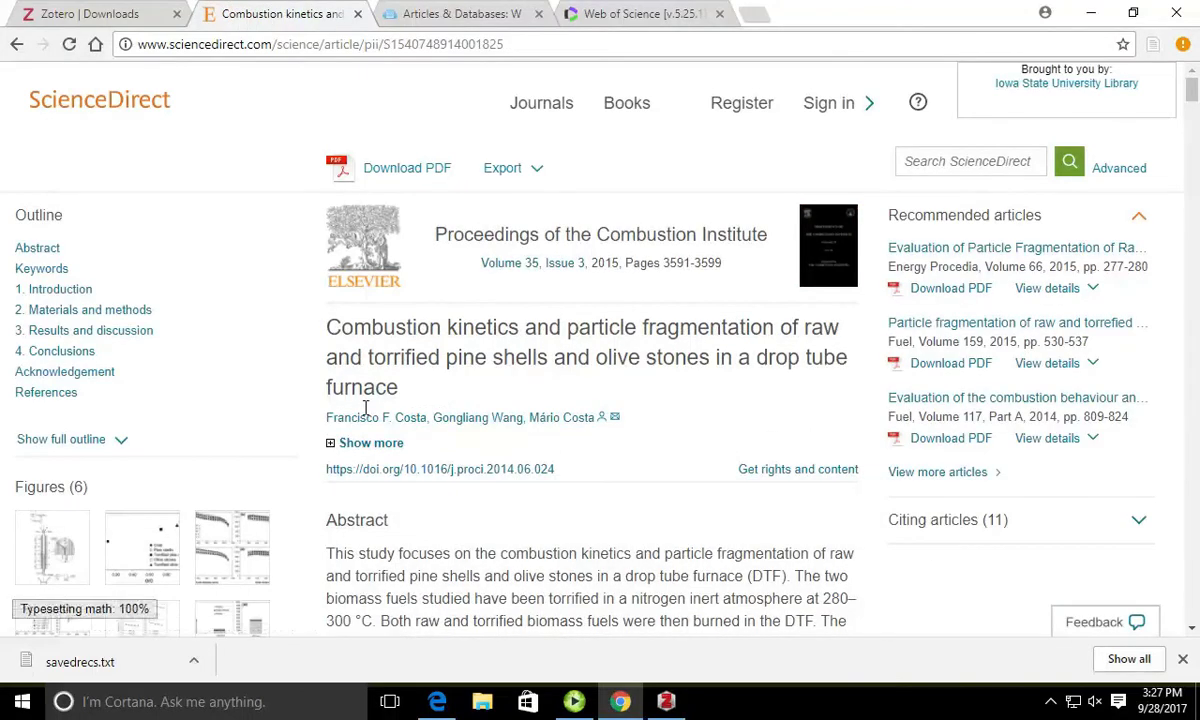
{"action": "left_click", "coordinate": [436, 168]}
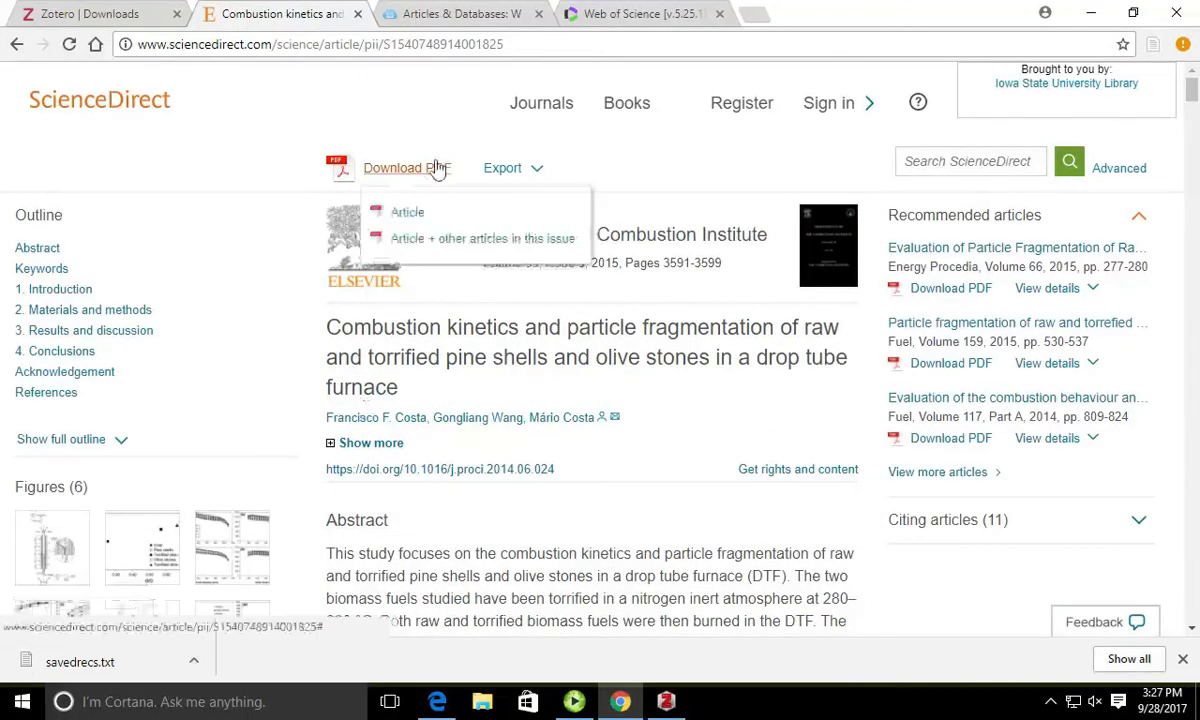
{"action": "left_click", "coordinate": [408, 214]}
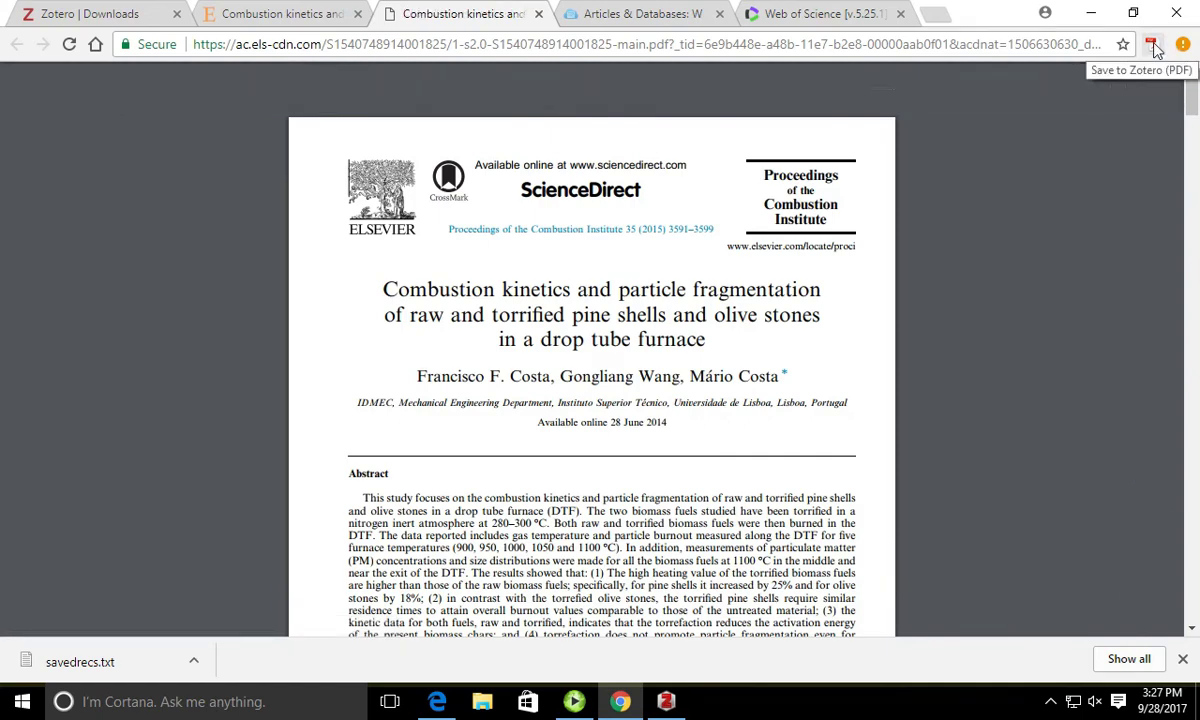
{"action": "left_click", "coordinate": [1153, 46]}
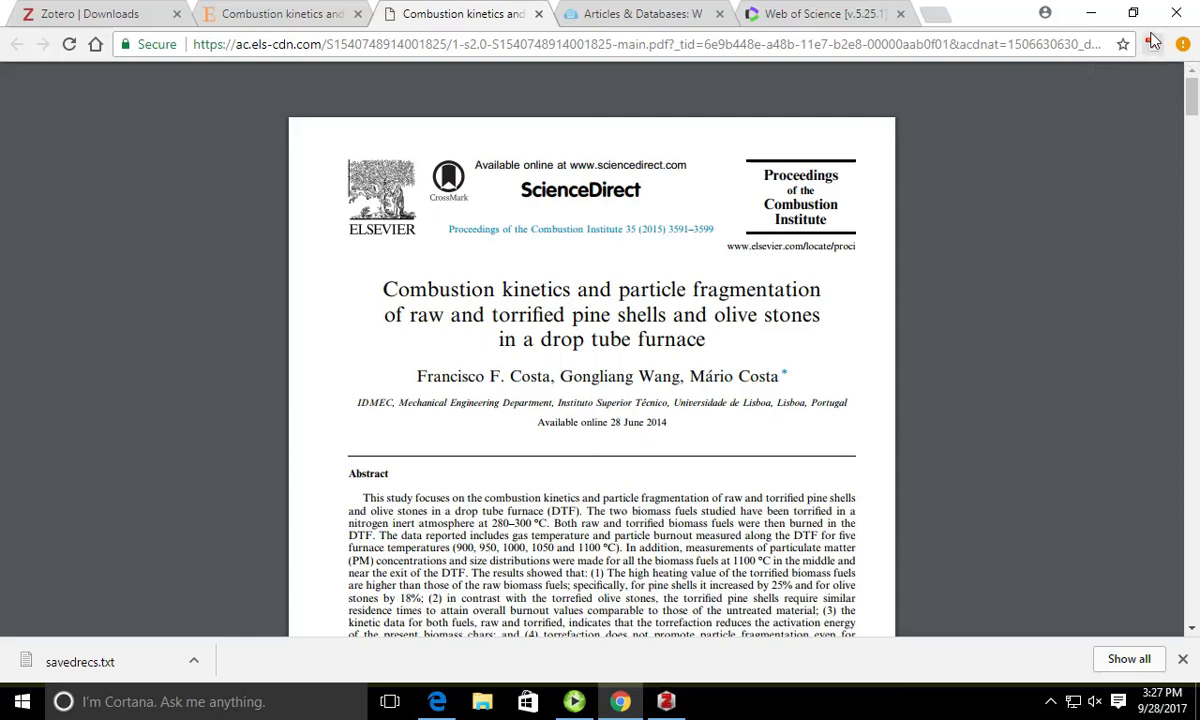
{"action": "left_click", "coordinate": [668, 703]}
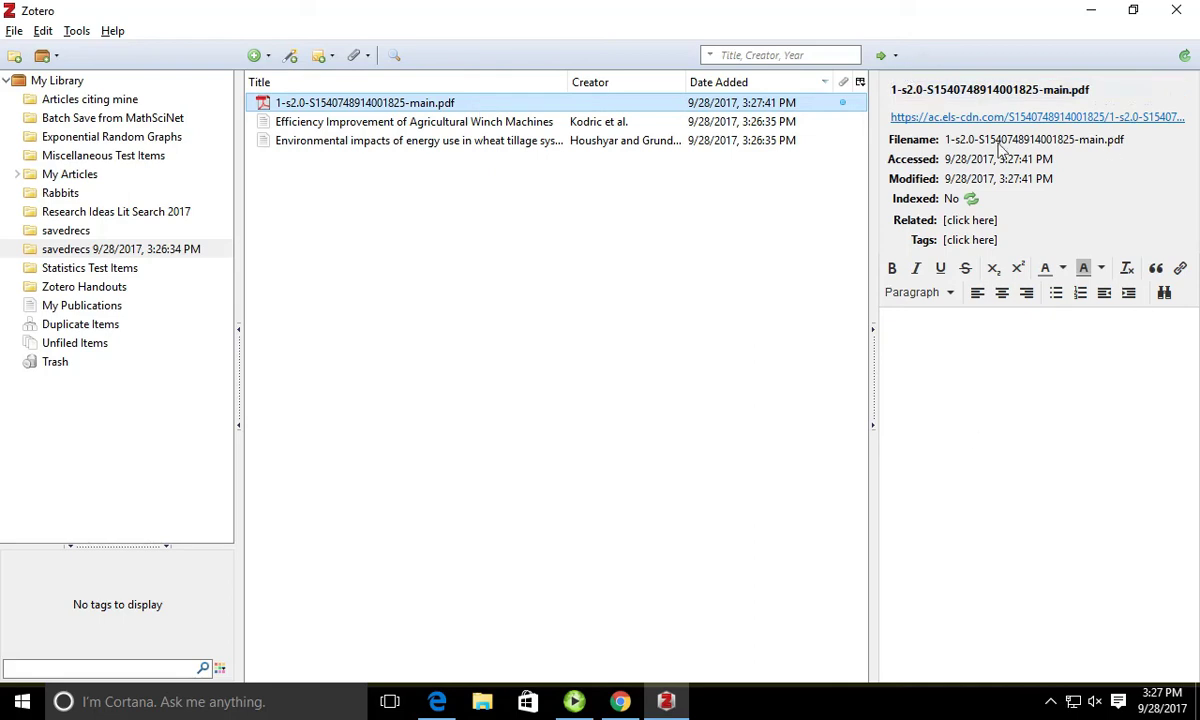
Step: Try opening the PDF's web address and the attachment itself, dismissing each result
{"action": "left_click", "coordinate": [1080, 119]}
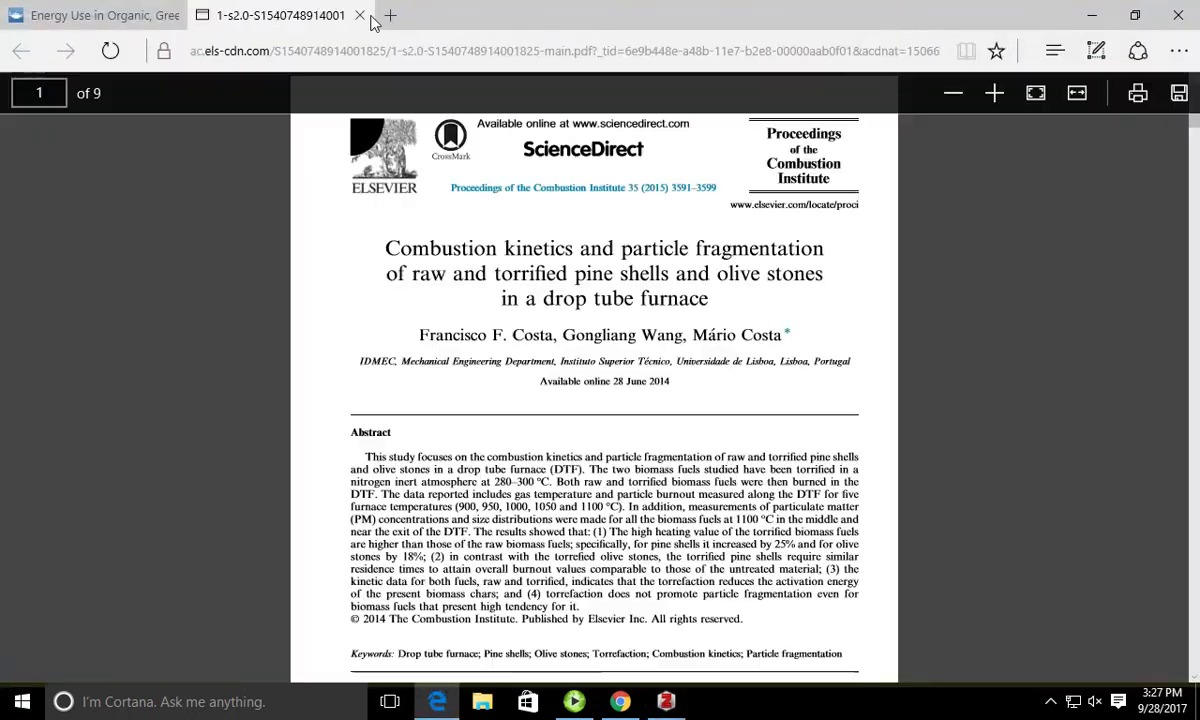
{"action": "left_click", "coordinate": [359, 15]}
{"action": "left_click", "coordinate": [655, 702]}
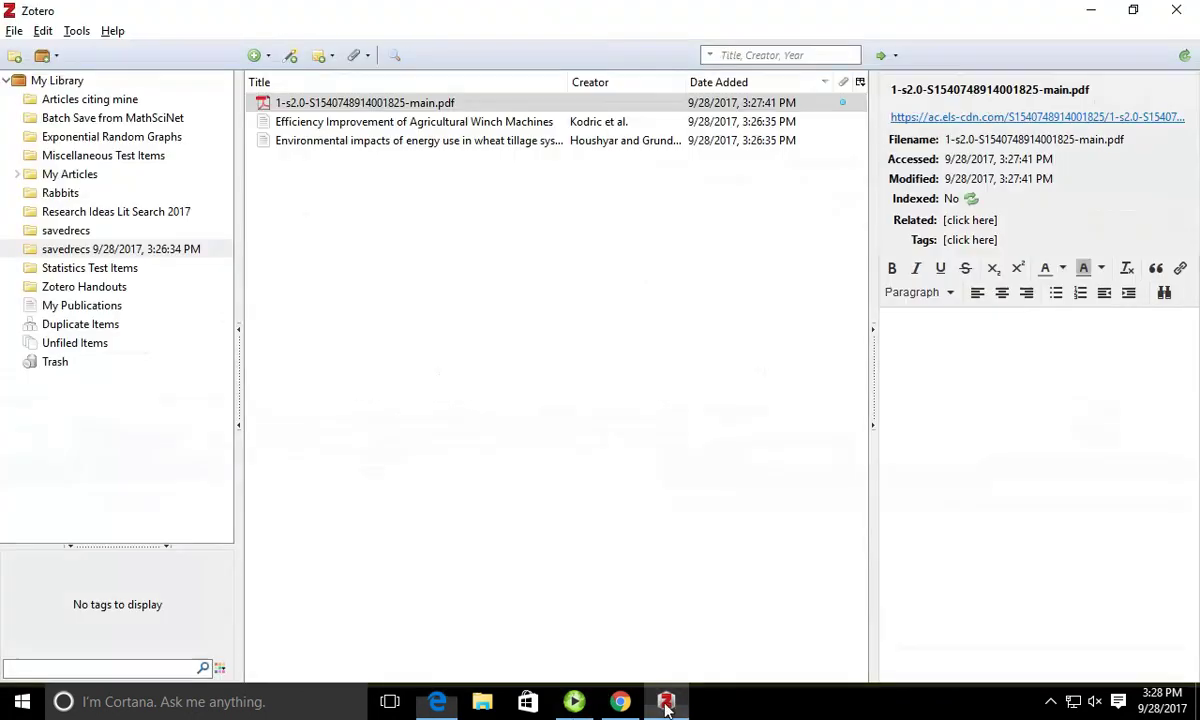
{"action": "right_click", "coordinate": [753, 207]}
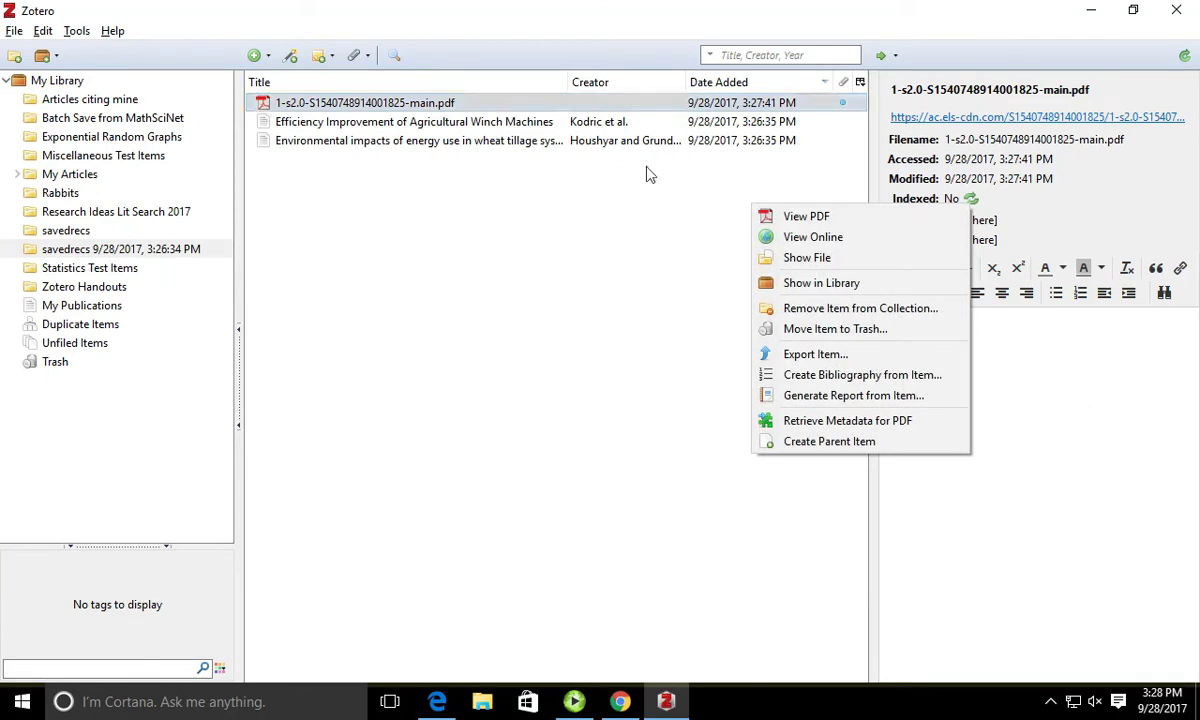
{"action": "left_click", "coordinate": [732, 185]}
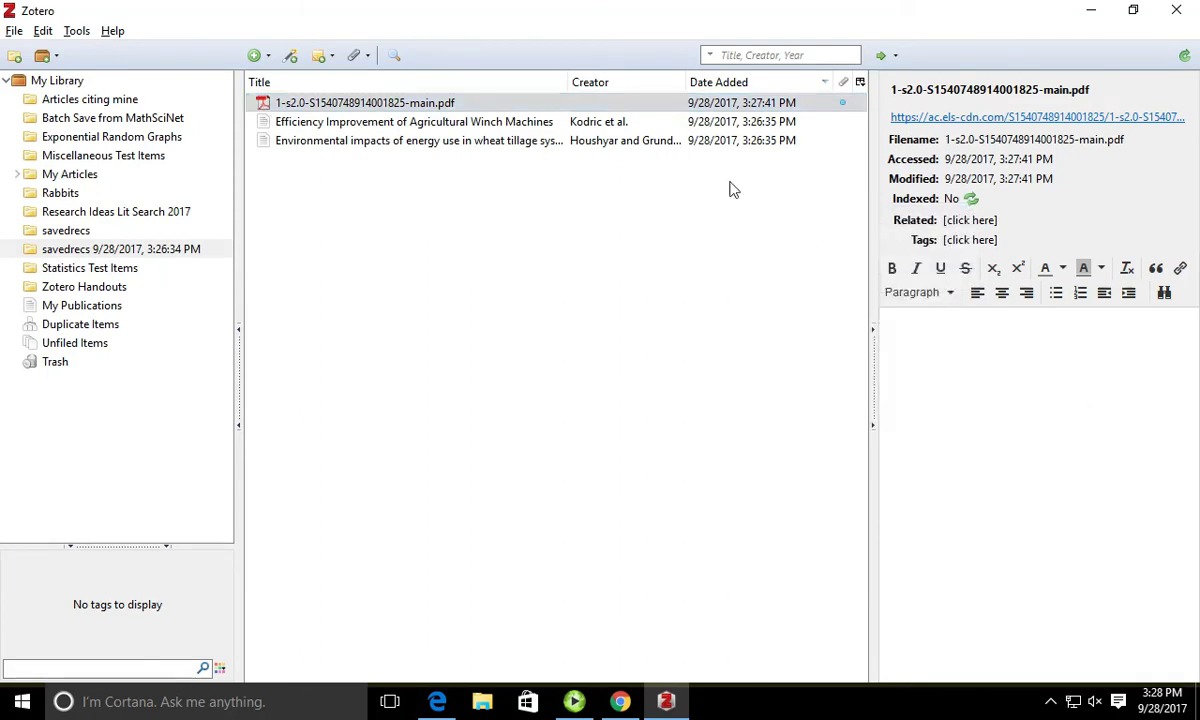
{"action": "double_click", "coordinate": [350, 103]}
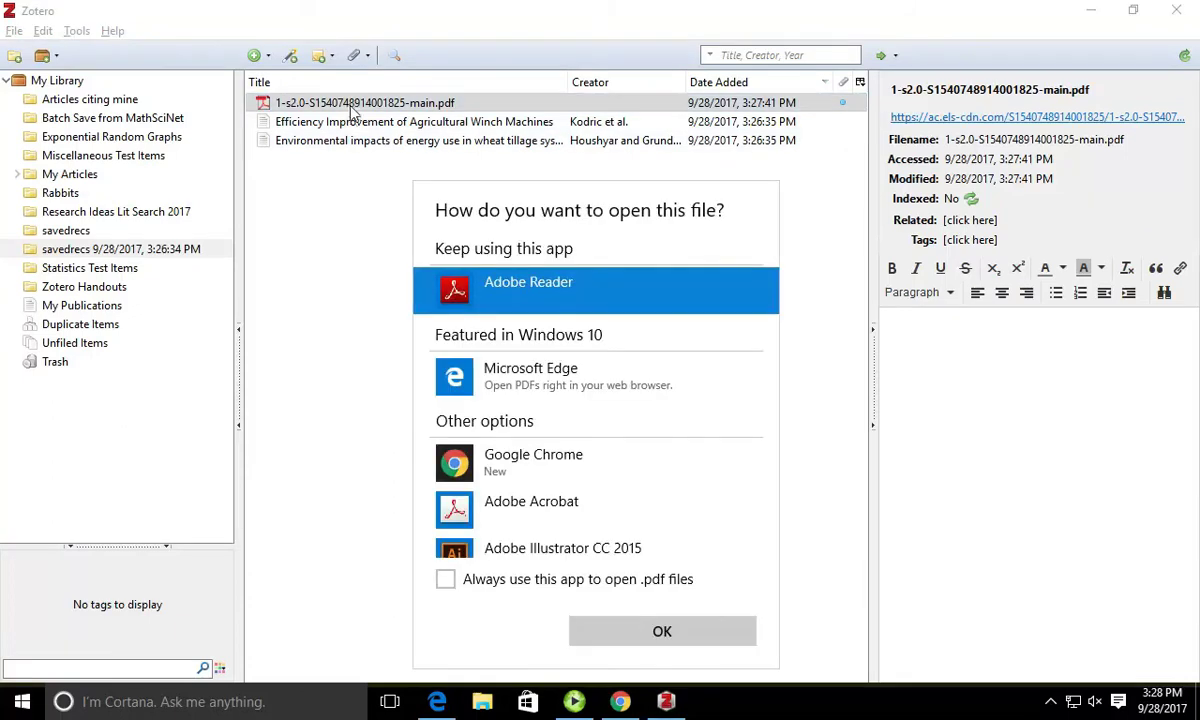
{"action": "left_click", "coordinate": [805, 250]}
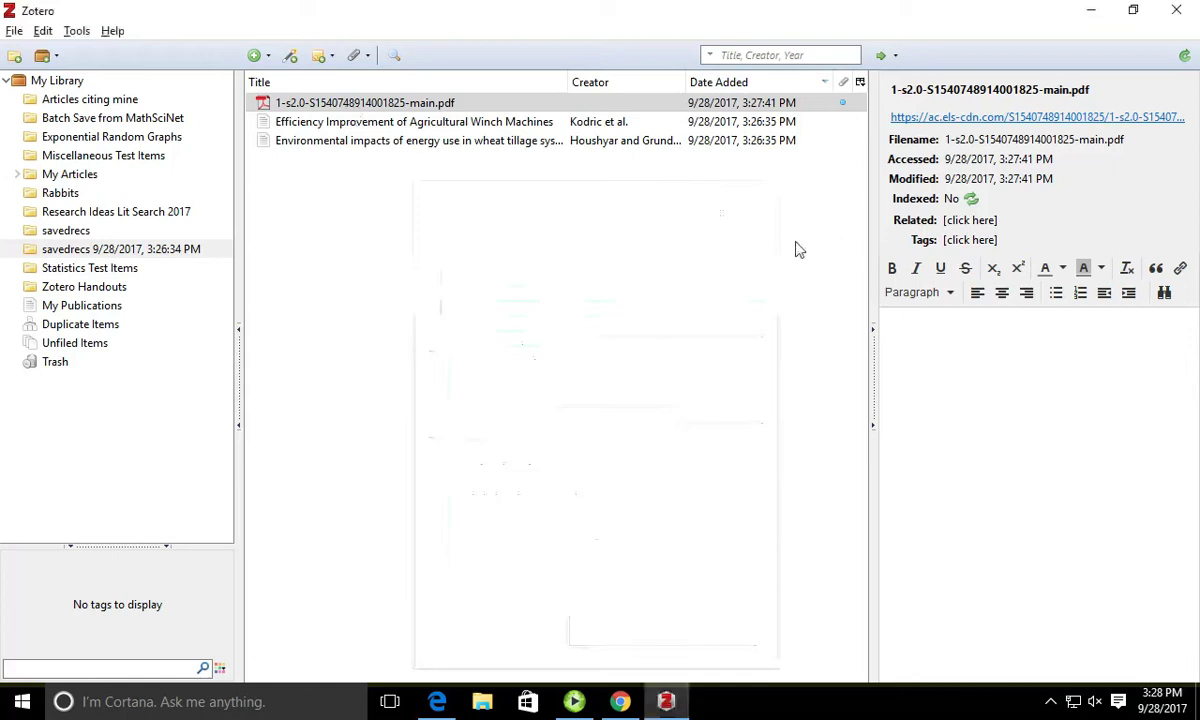
Step: Reveal the PDF in its storage folder P2FJZ3C8, then close that folder
{"action": "right_click", "coordinate": [400, 100]}
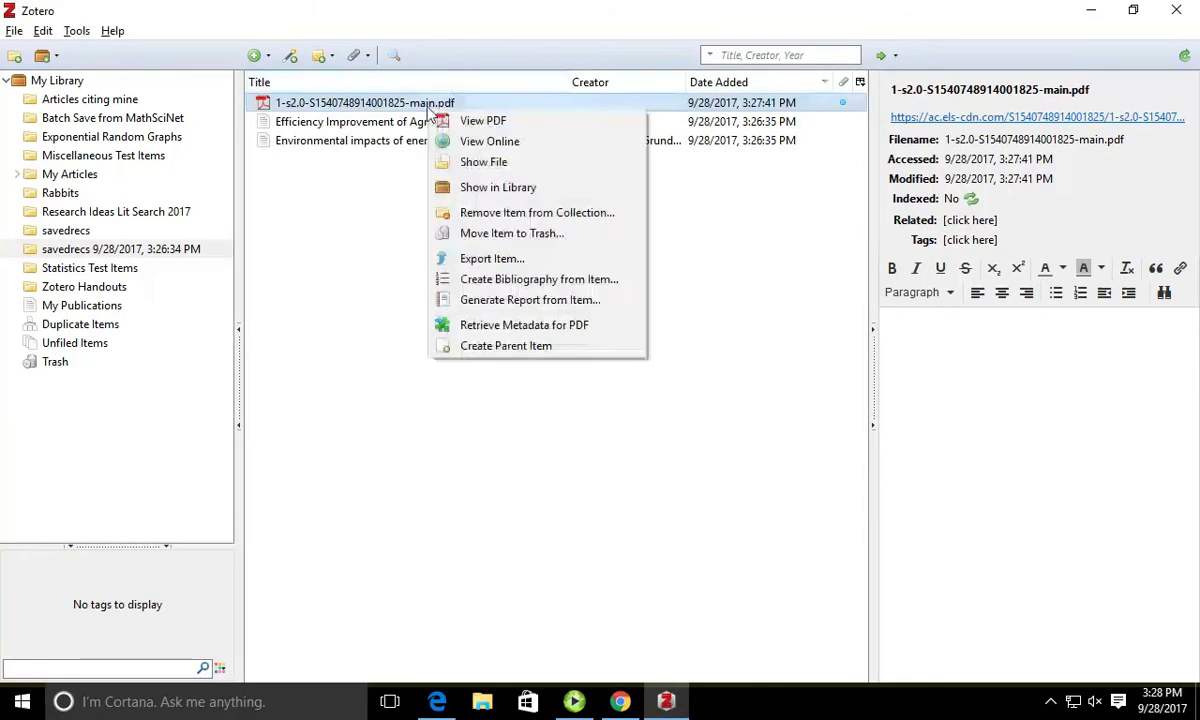
{"action": "left_click", "coordinate": [475, 168]}
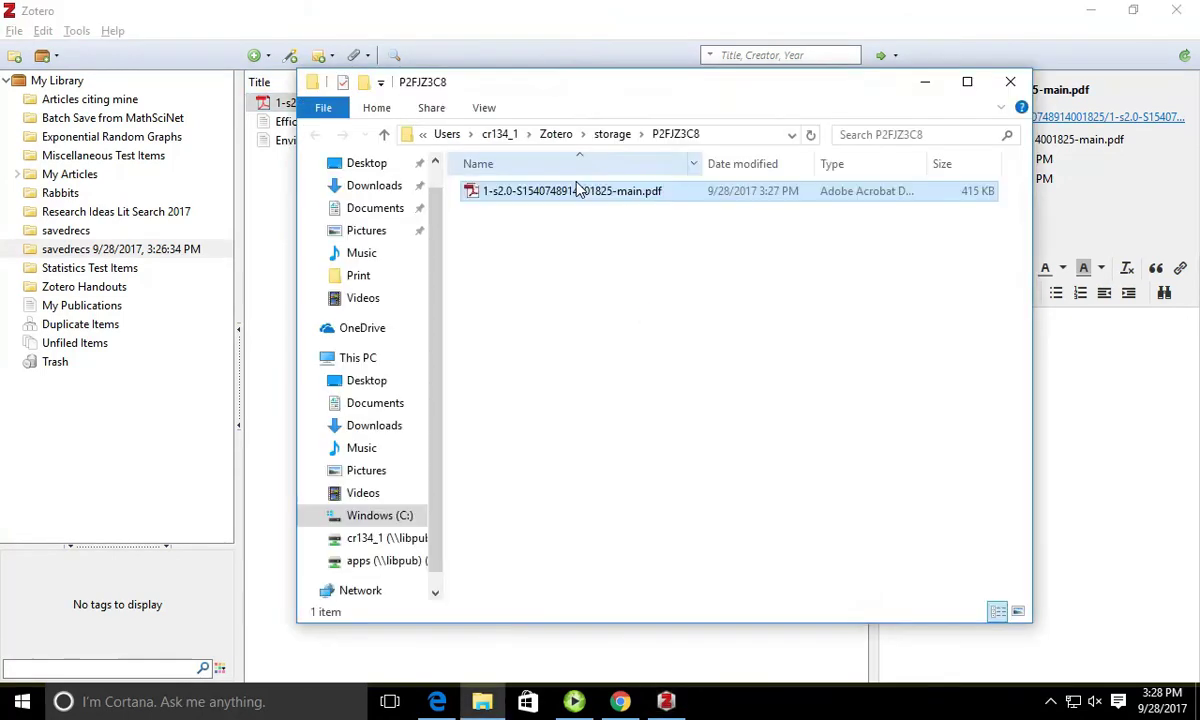
{"action": "left_click", "coordinate": [1007, 81]}
{"action": "right_click", "coordinate": [405, 104]}
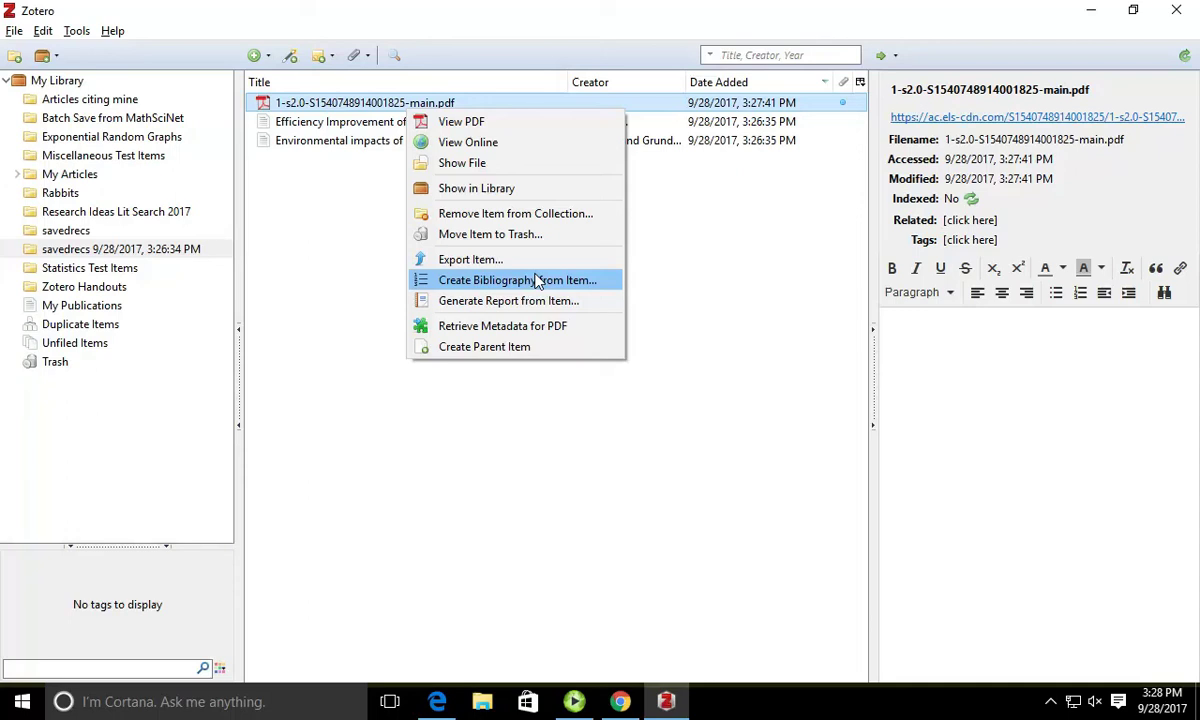
Step: Install pdftotext and pdfinfo 3.02a from the Search preferences prompted by Retrieve Metadata
{"action": "left_click", "coordinate": [530, 326]}
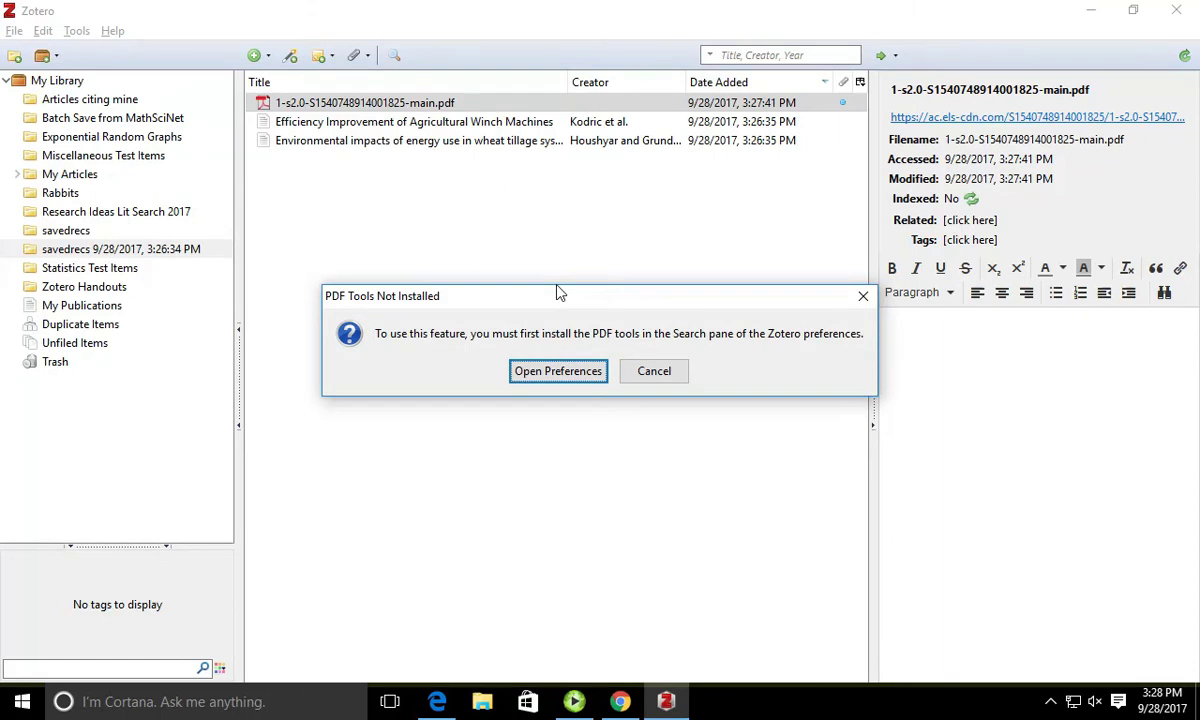
{"action": "left_click", "coordinate": [558, 371]}
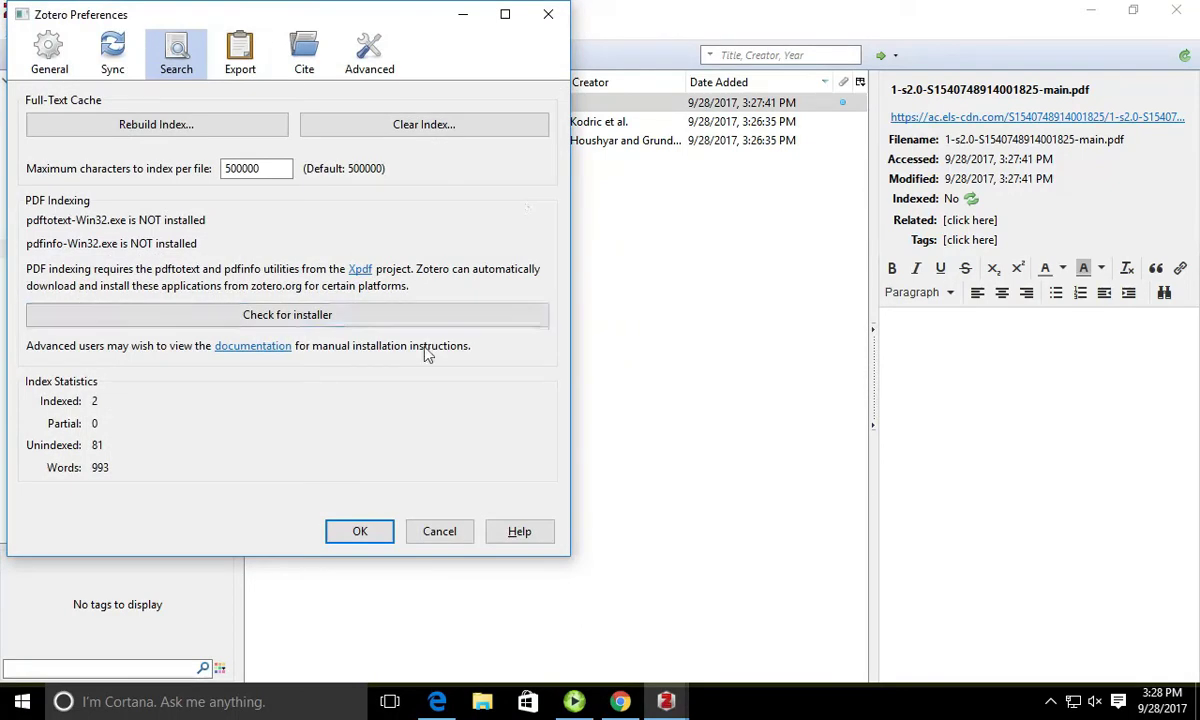
{"action": "left_click", "coordinate": [366, 318]}
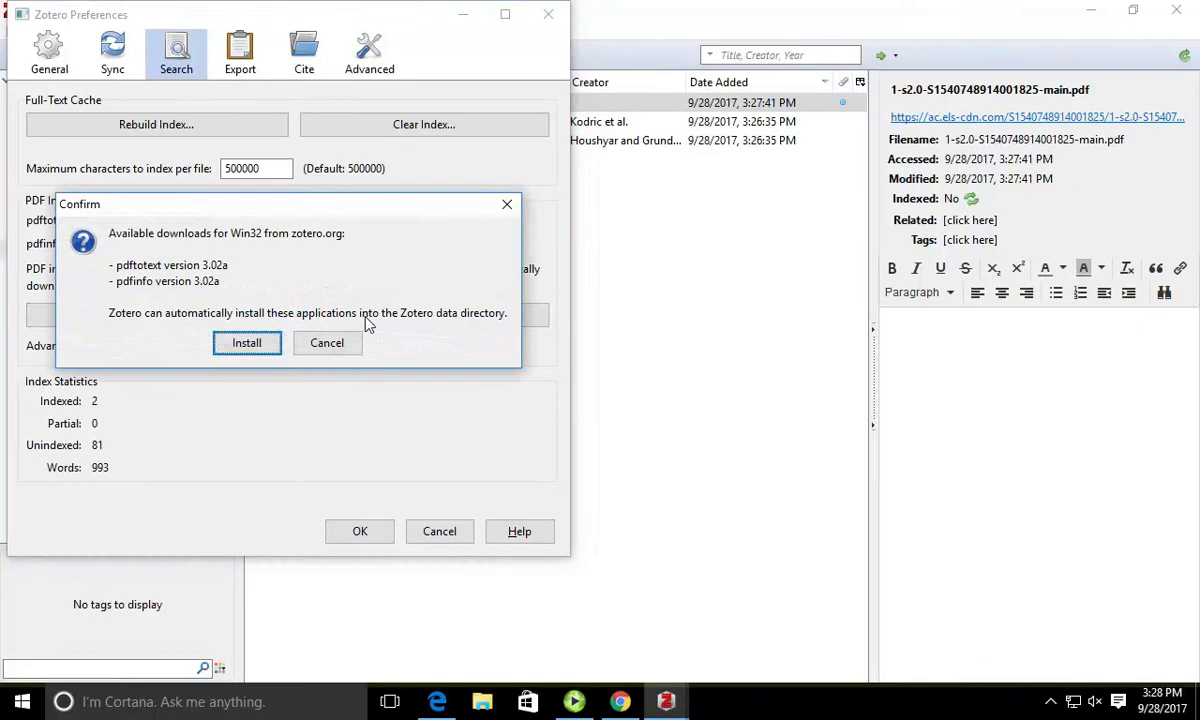
{"action": "left_click", "coordinate": [266, 343]}
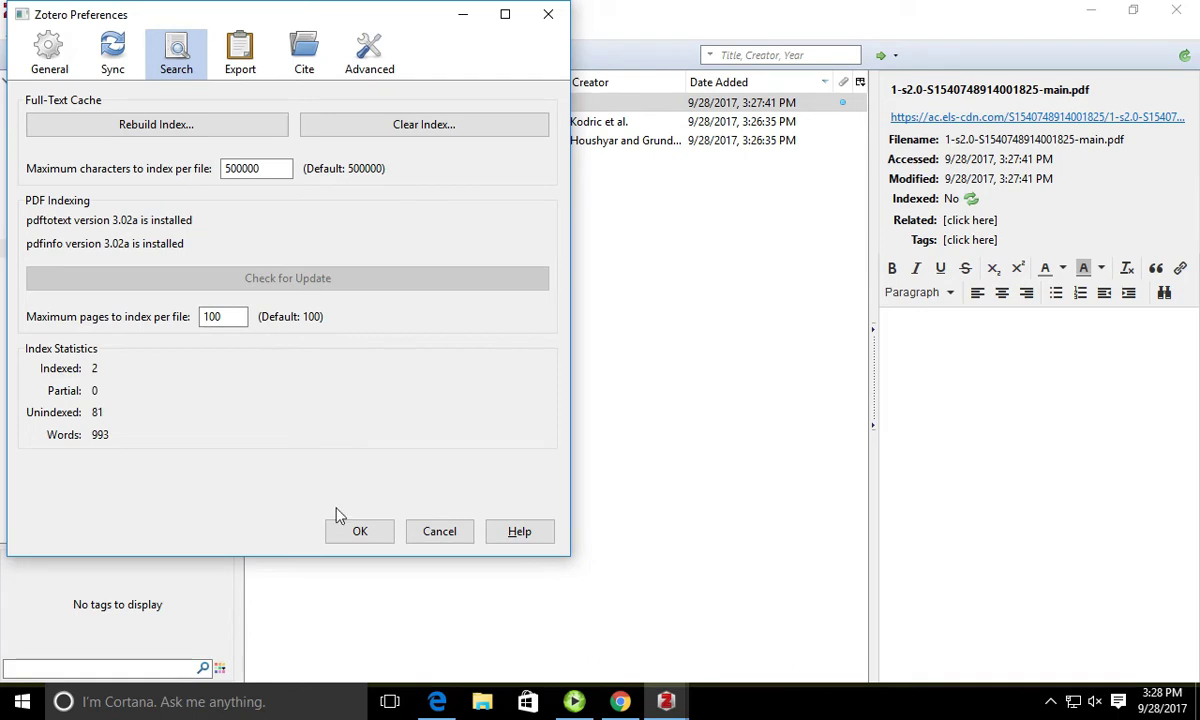
{"action": "left_click", "coordinate": [357, 530]}
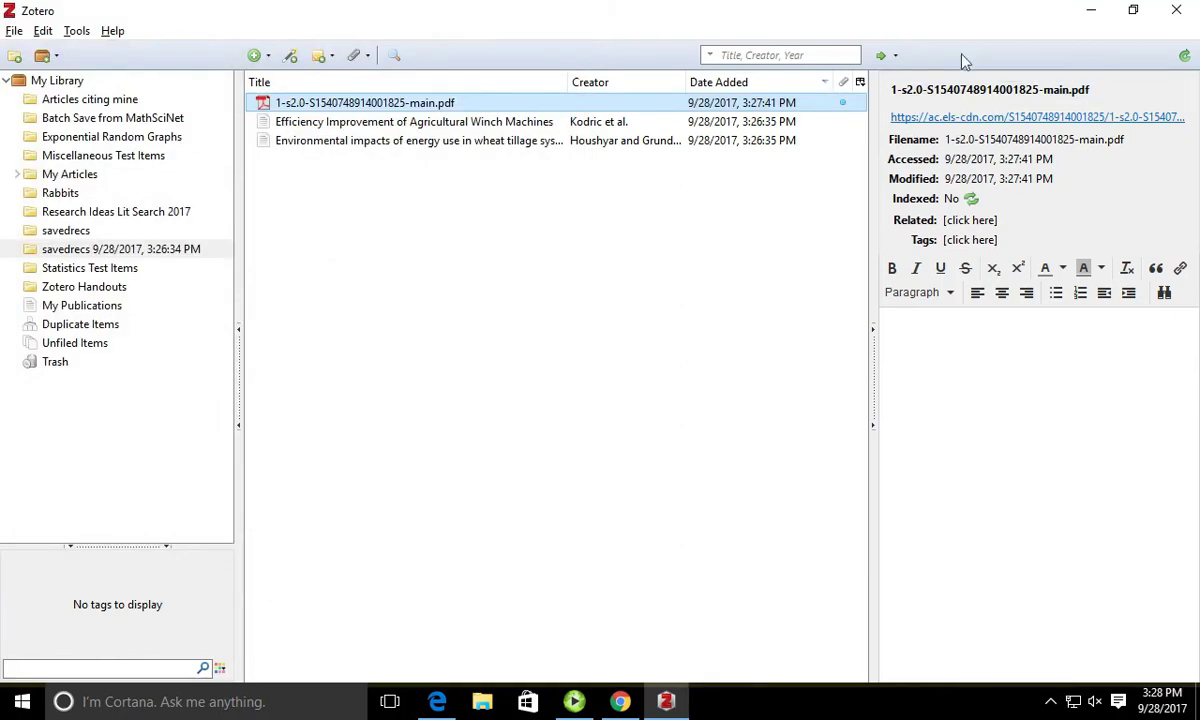
Step: Try a CrossRef lookup for the PDF and close the resulting error page
{"action": "left_click", "coordinate": [893, 56]}
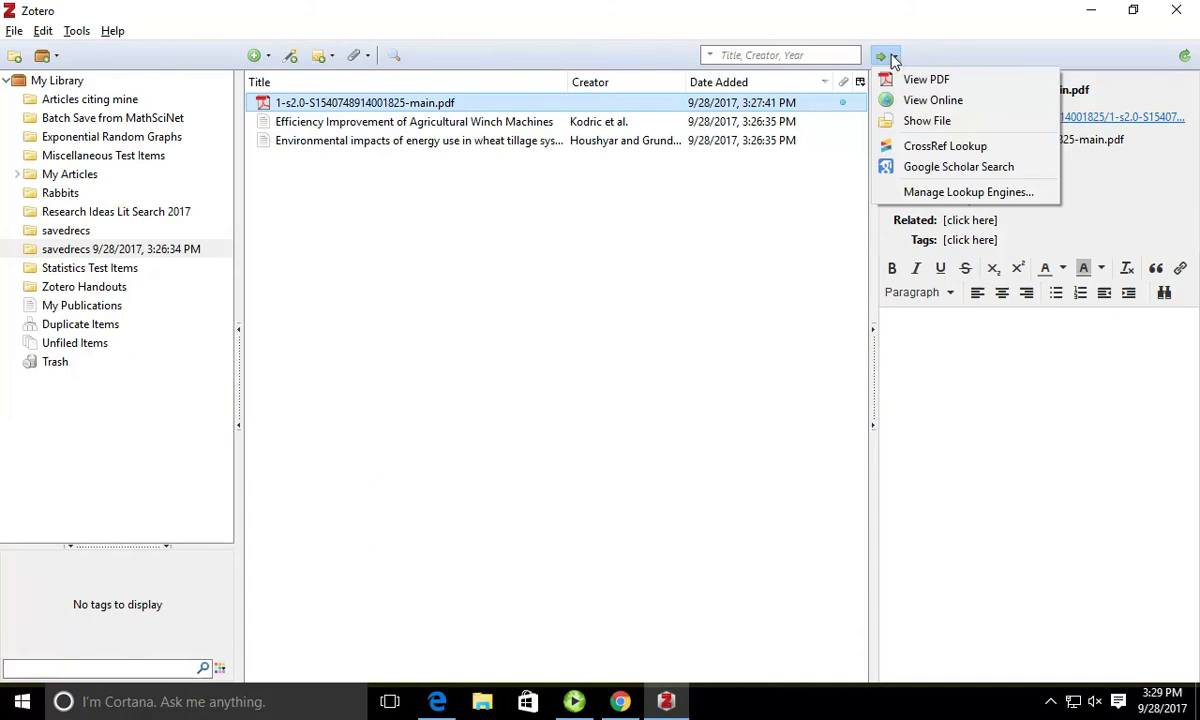
{"action": "left_click", "coordinate": [938, 147]}
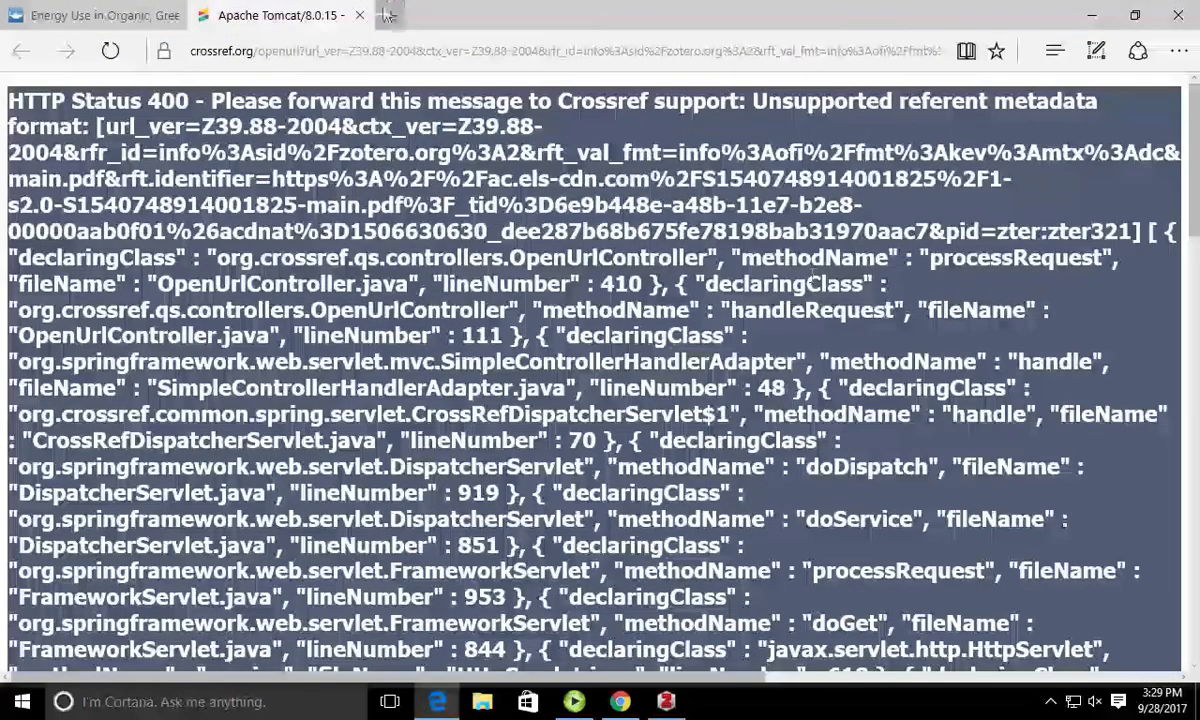
{"action": "left_click", "coordinate": [359, 15]}
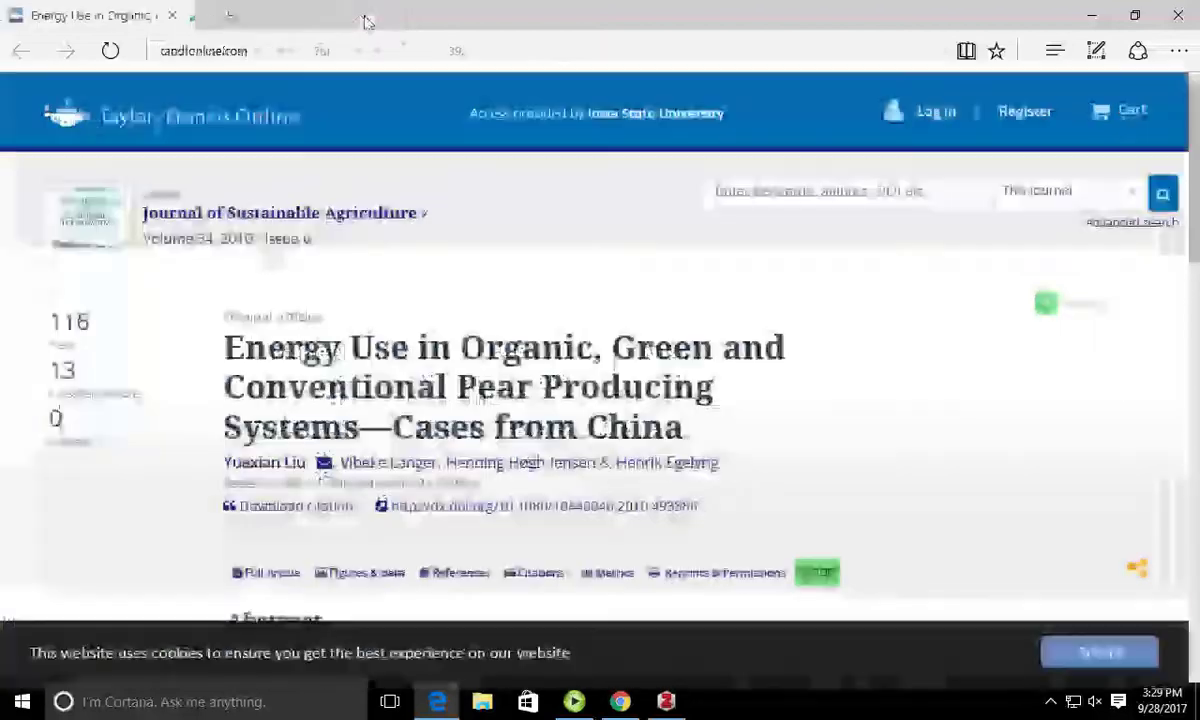
{"action": "left_click", "coordinate": [666, 701]}
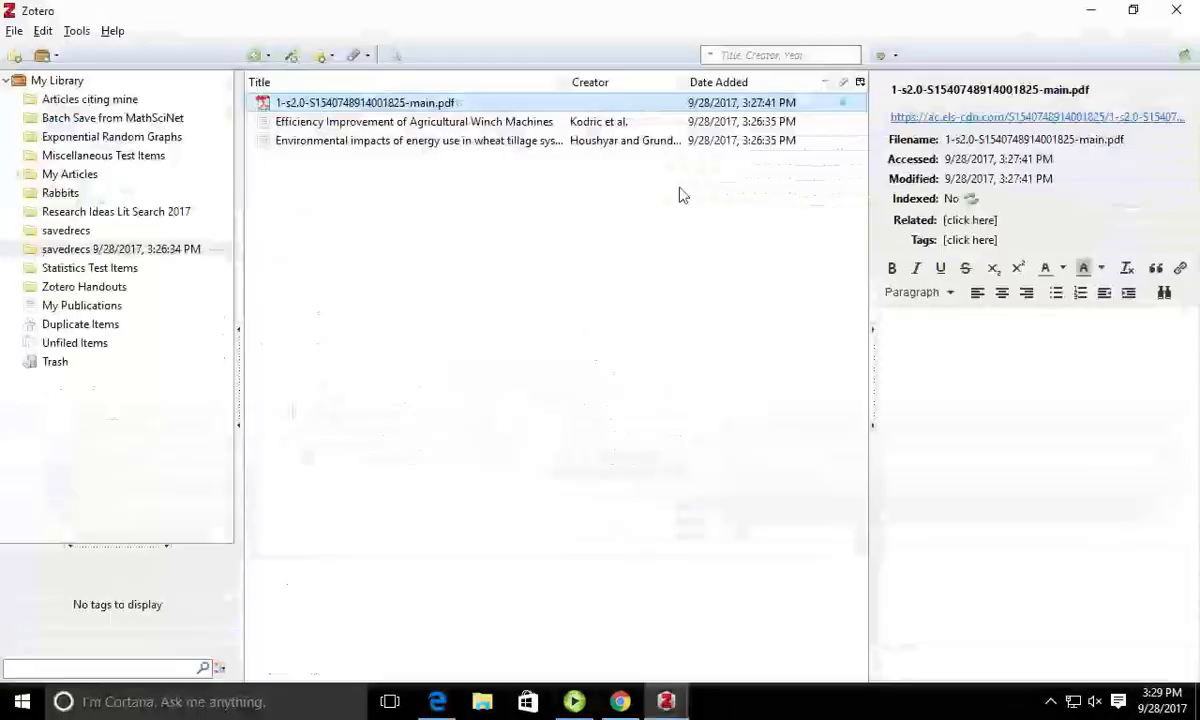
Step: Retrieve the PDF's metadata to create the Costa et al. parent article, then view My Library
{"action": "right_click", "coordinate": [370, 108]}
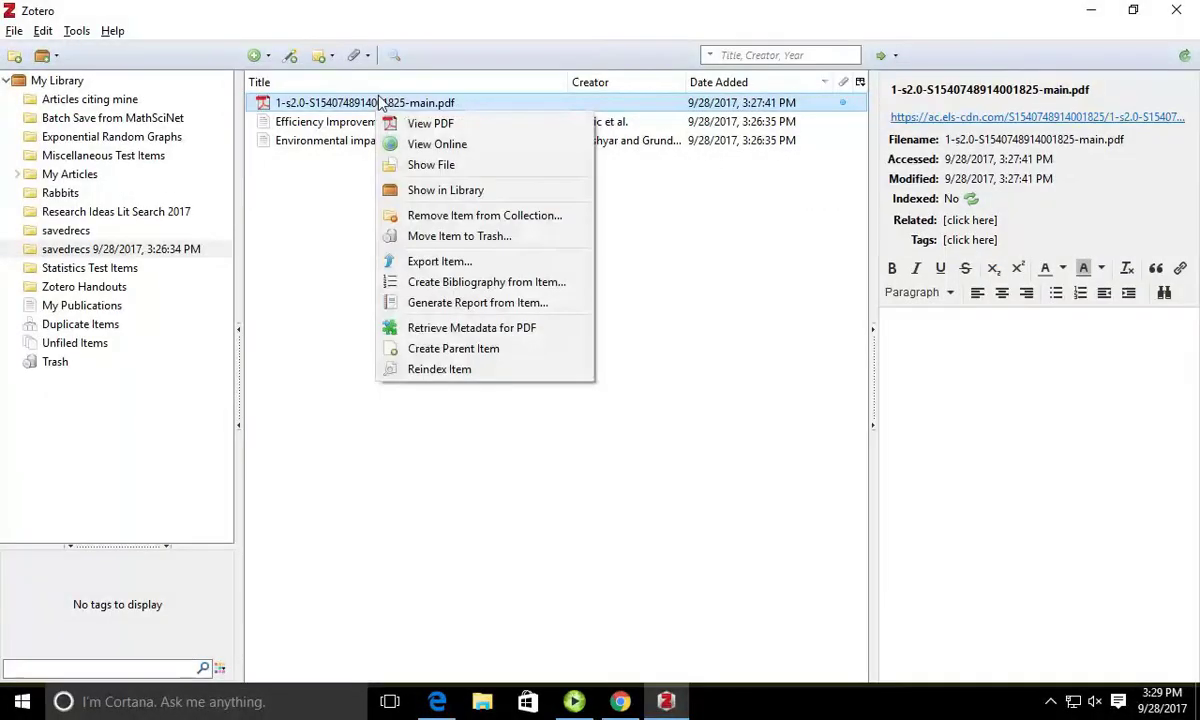
{"action": "left_click", "coordinate": [425, 330]}
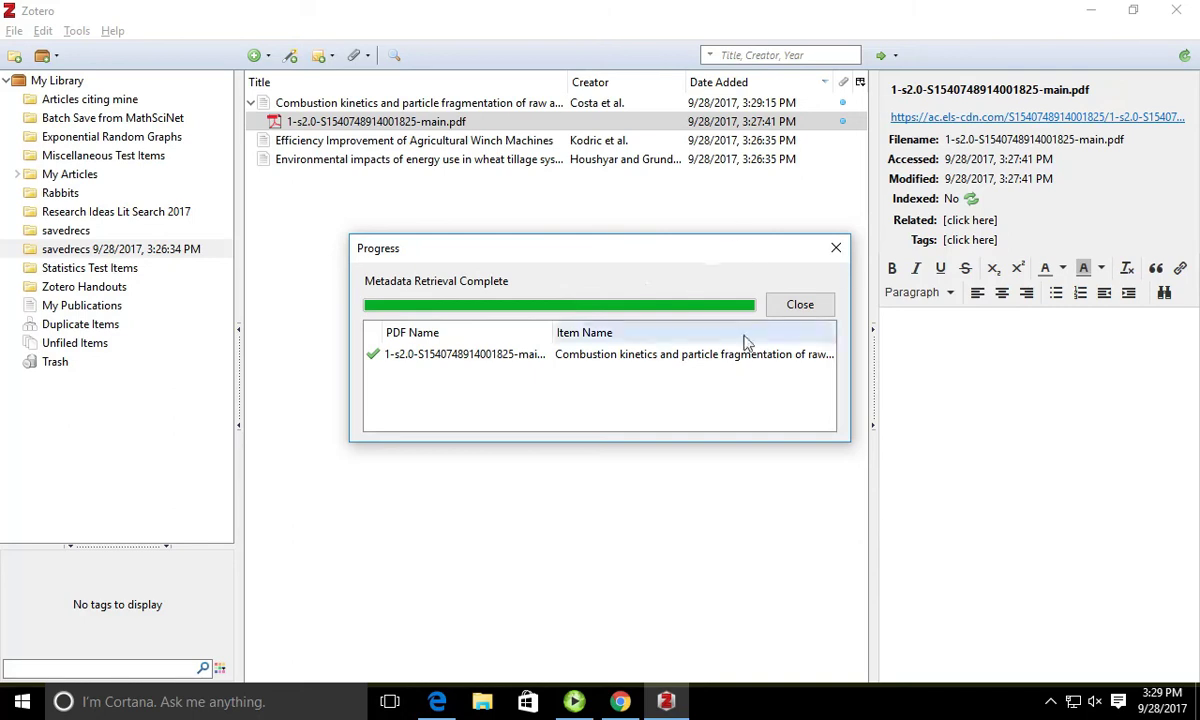
{"action": "left_click", "coordinate": [836, 248]}
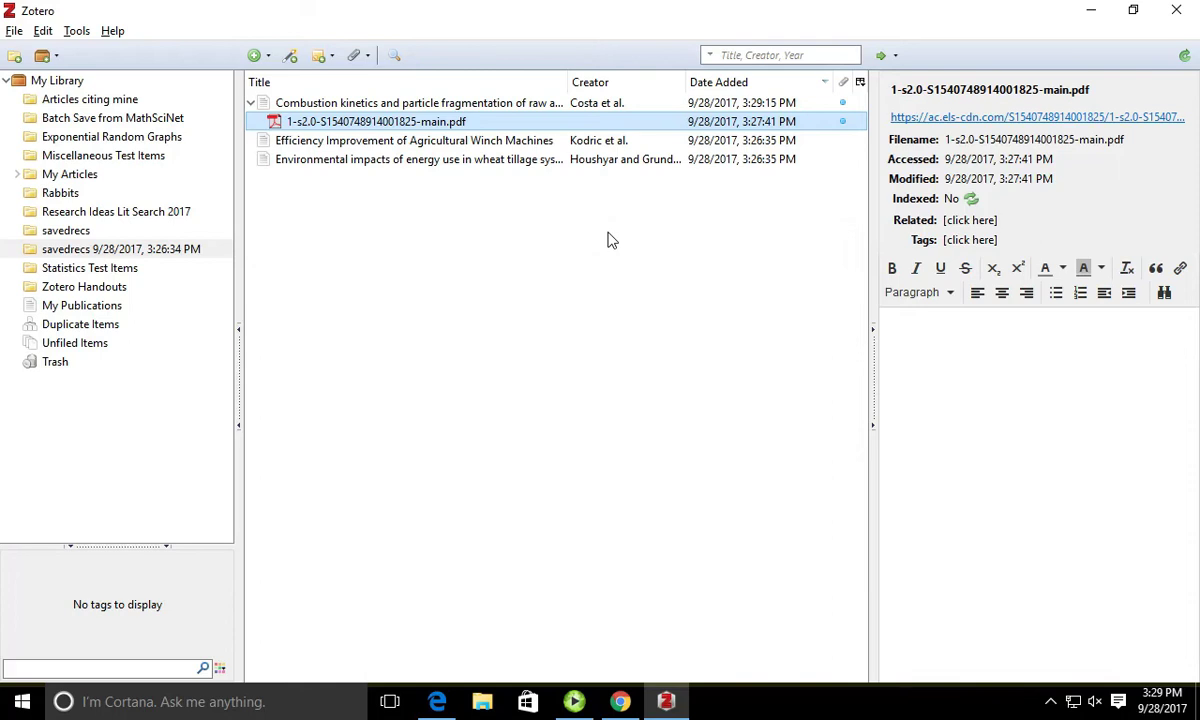
{"action": "left_click", "coordinate": [480, 105]}
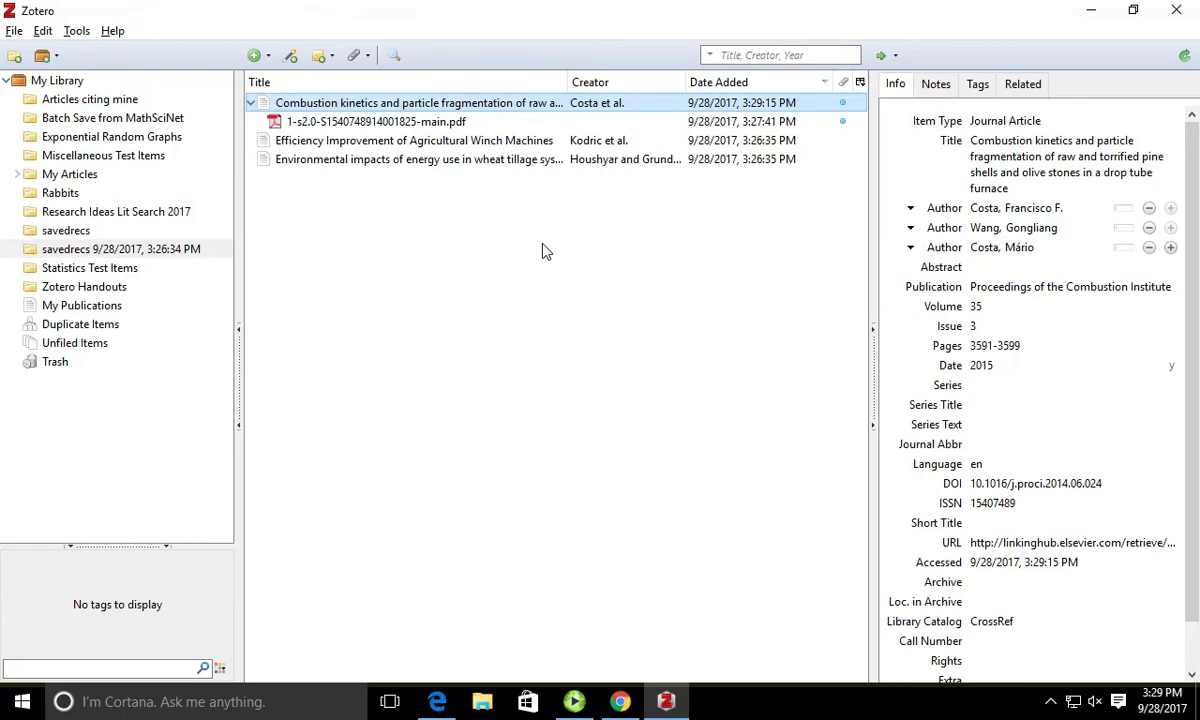
{"action": "left_click", "coordinate": [60, 80]}
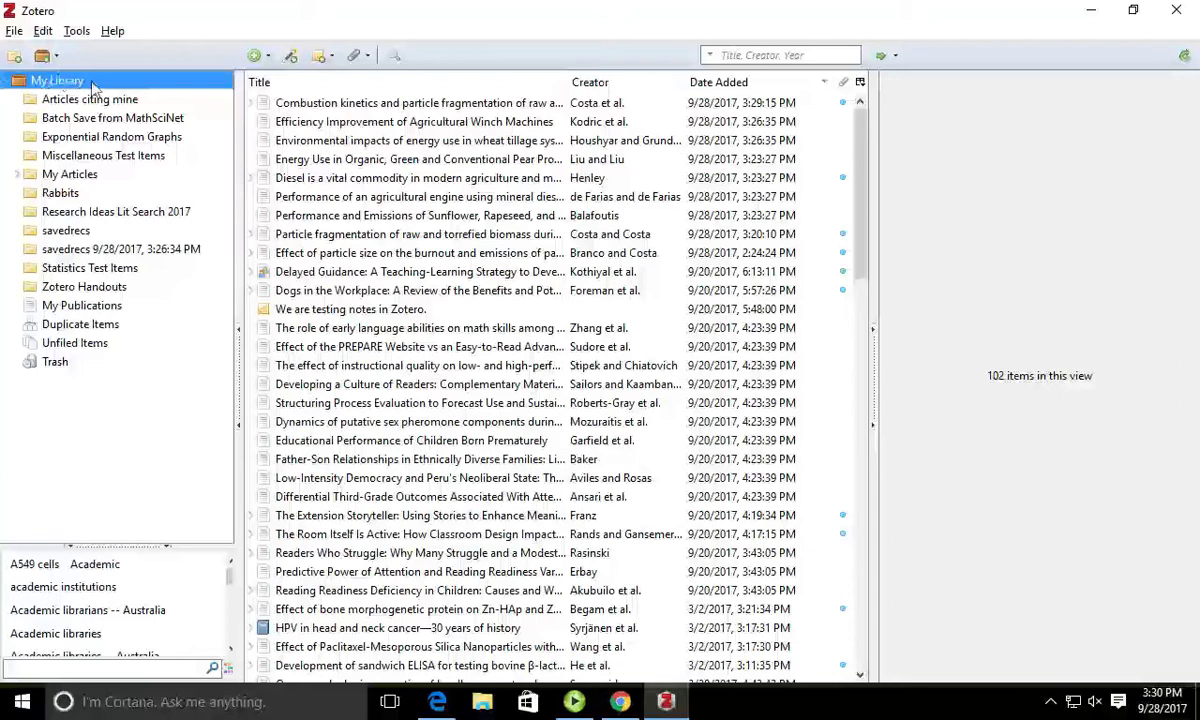
Step: Create the collection '2017 Project A' under My Library
{"action": "right_click", "coordinate": [91, 84]}
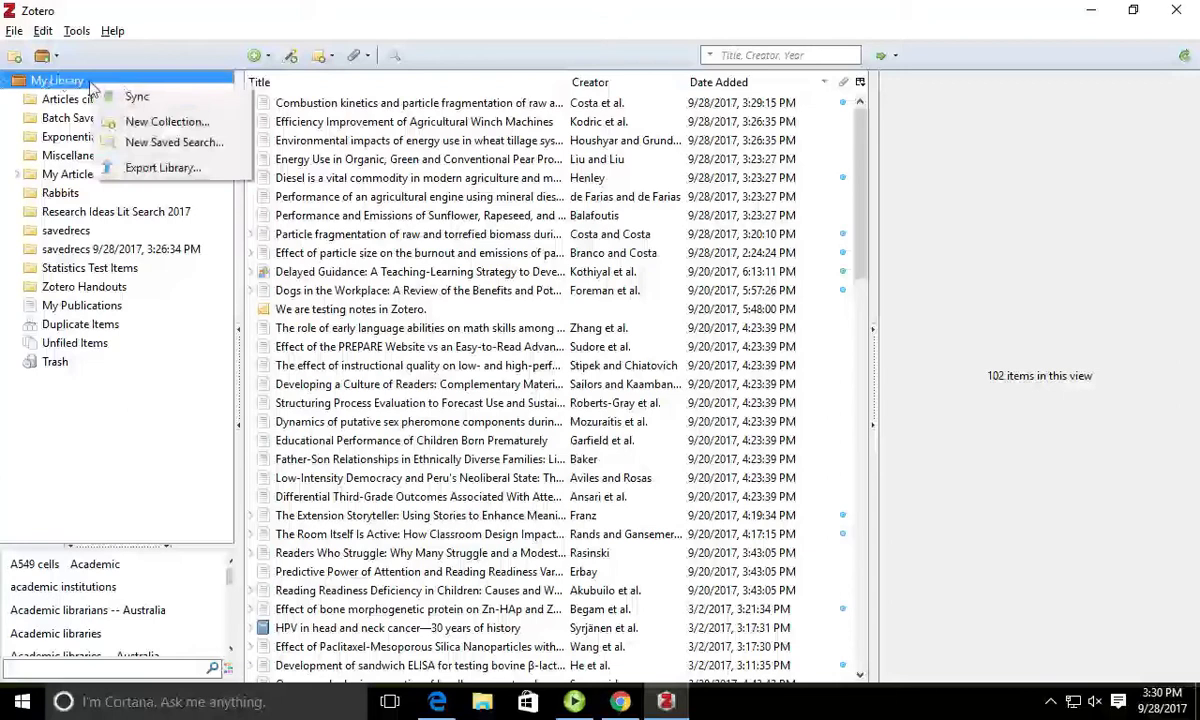
{"action": "left_click", "coordinate": [151, 124]}
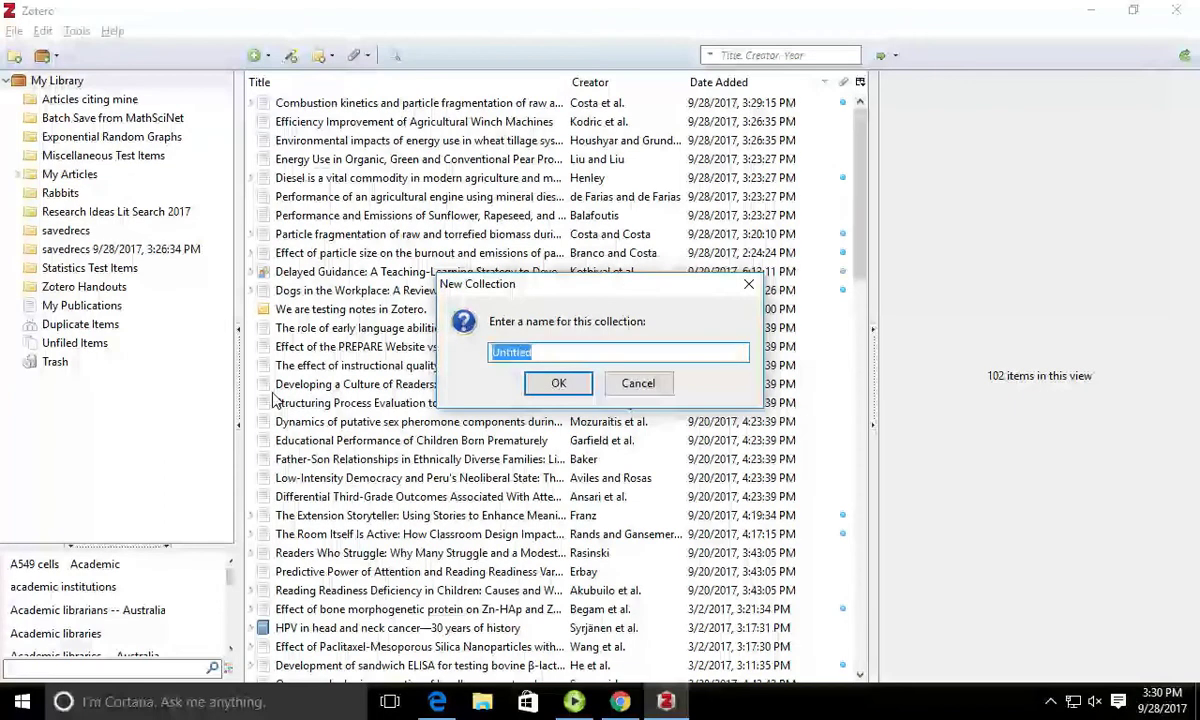
{"action": "type", "text": "2017"}
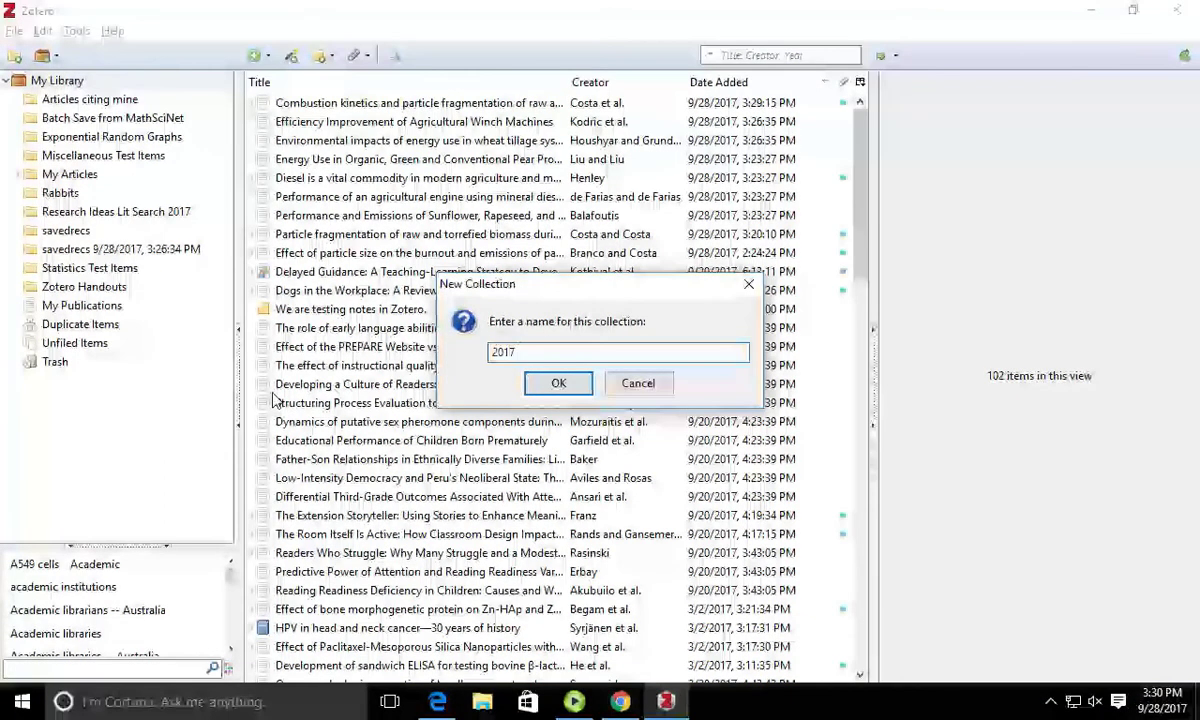
{"action": "type", "text": " Projec"}
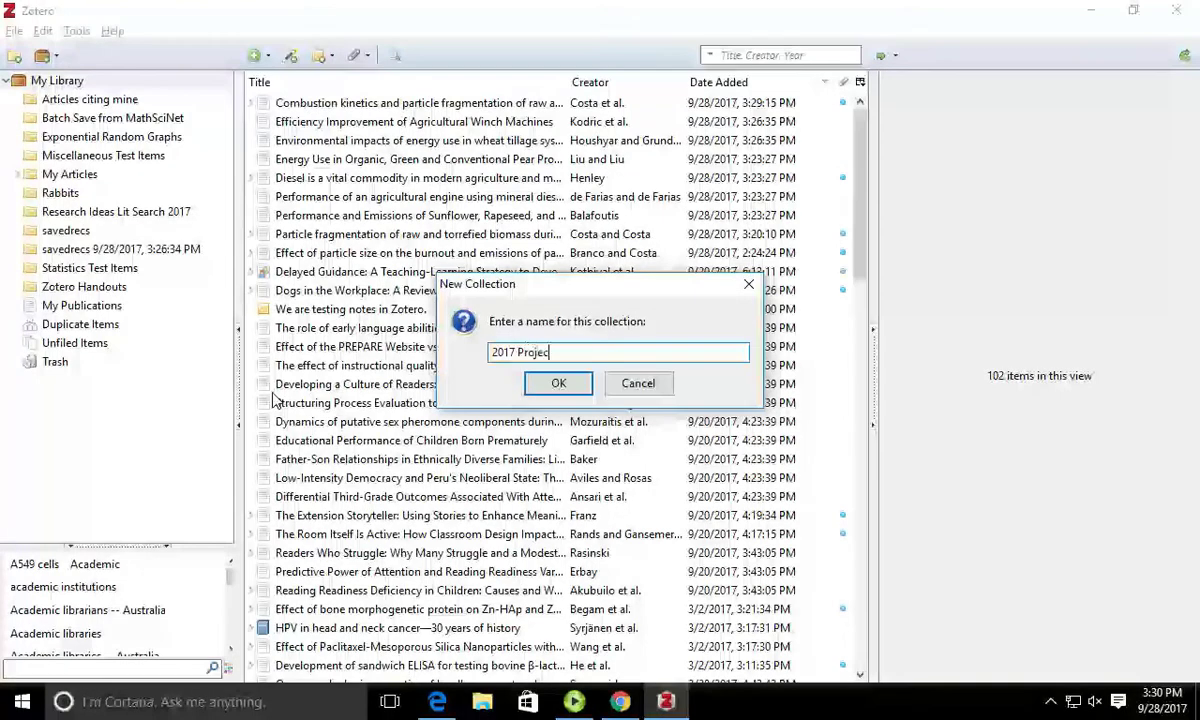
{"action": "type", "text": "t "}
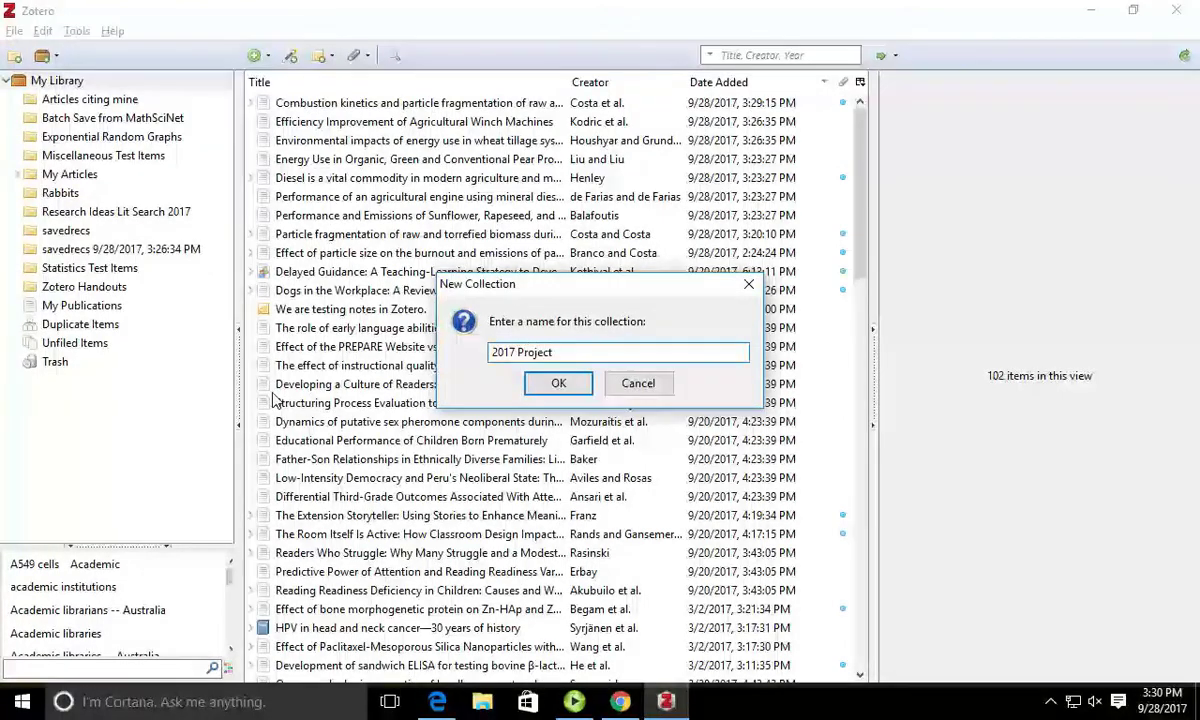
{"action": "type", "text": "A"}
{"action": "key", "text": "Return"}
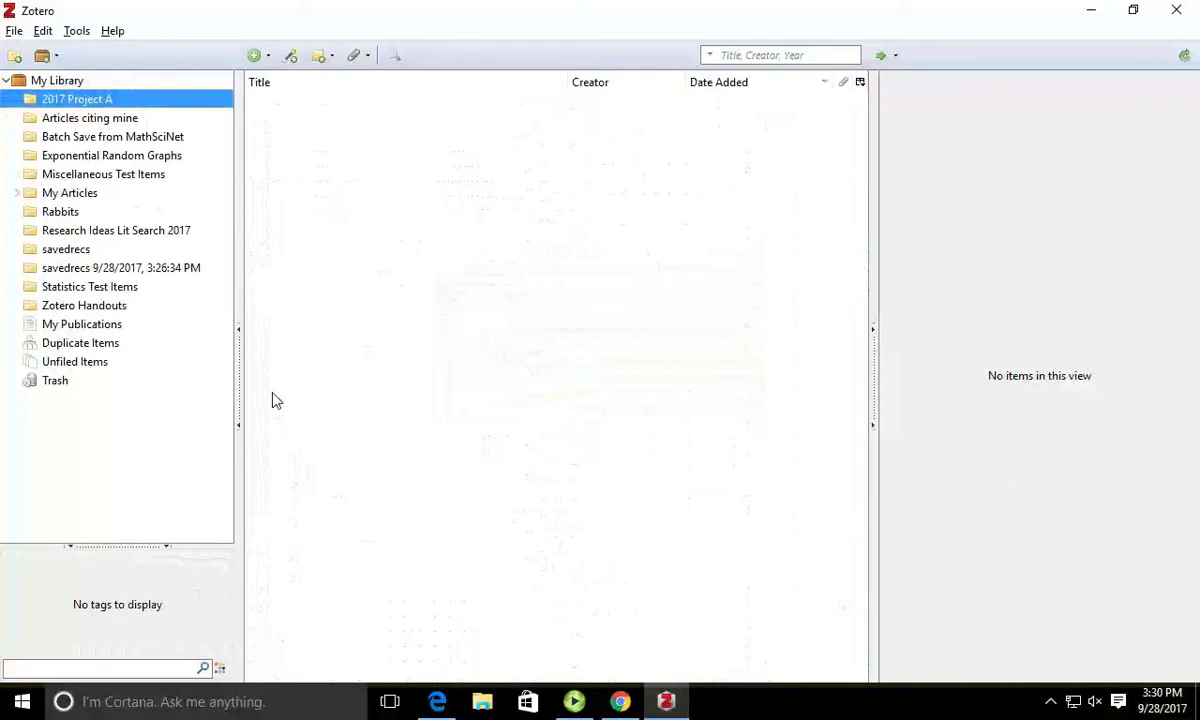
{"action": "left_click", "coordinate": [81, 84]}
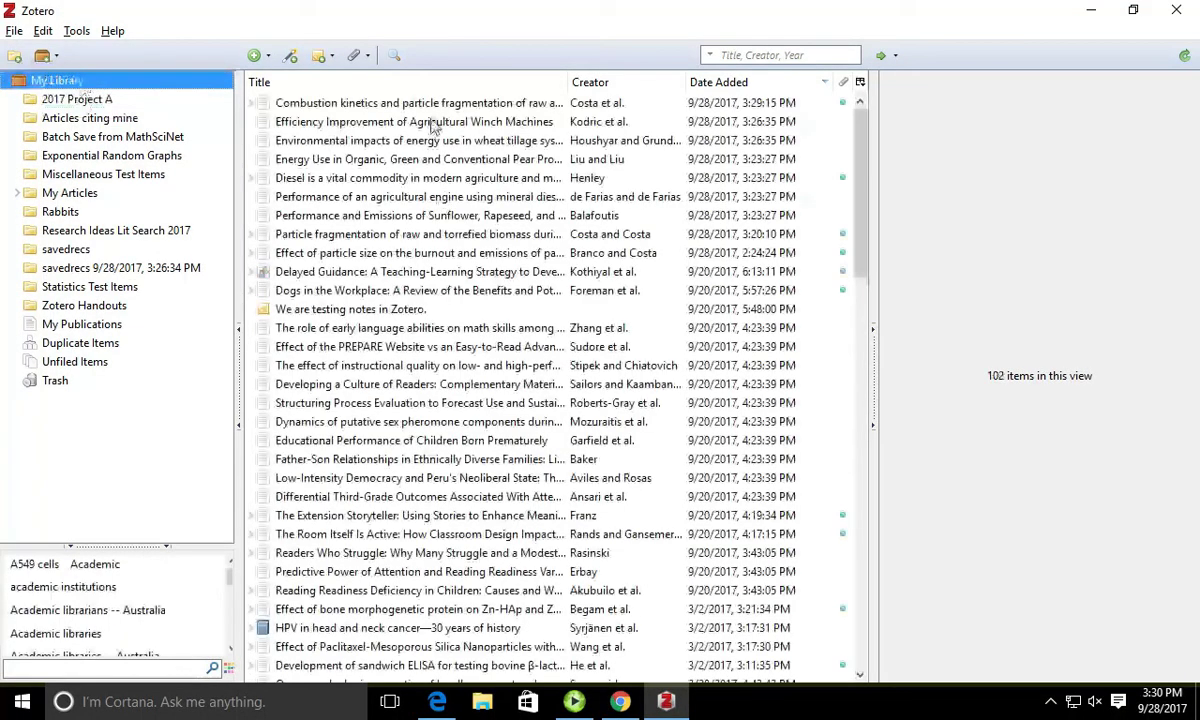
Step: Drag the Winch Machines, Combustion kinetics and Energy Use in Organic articles into 2017 Project A
{"action": "left_click_drag", "start_coordinate": [432, 125], "coordinate": [95, 105]}
{"action": "left_click_drag", "start_coordinate": [415, 103], "coordinate": [126, 101]}
{"action": "left_click_drag", "start_coordinate": [345, 159], "coordinate": [100, 100]}
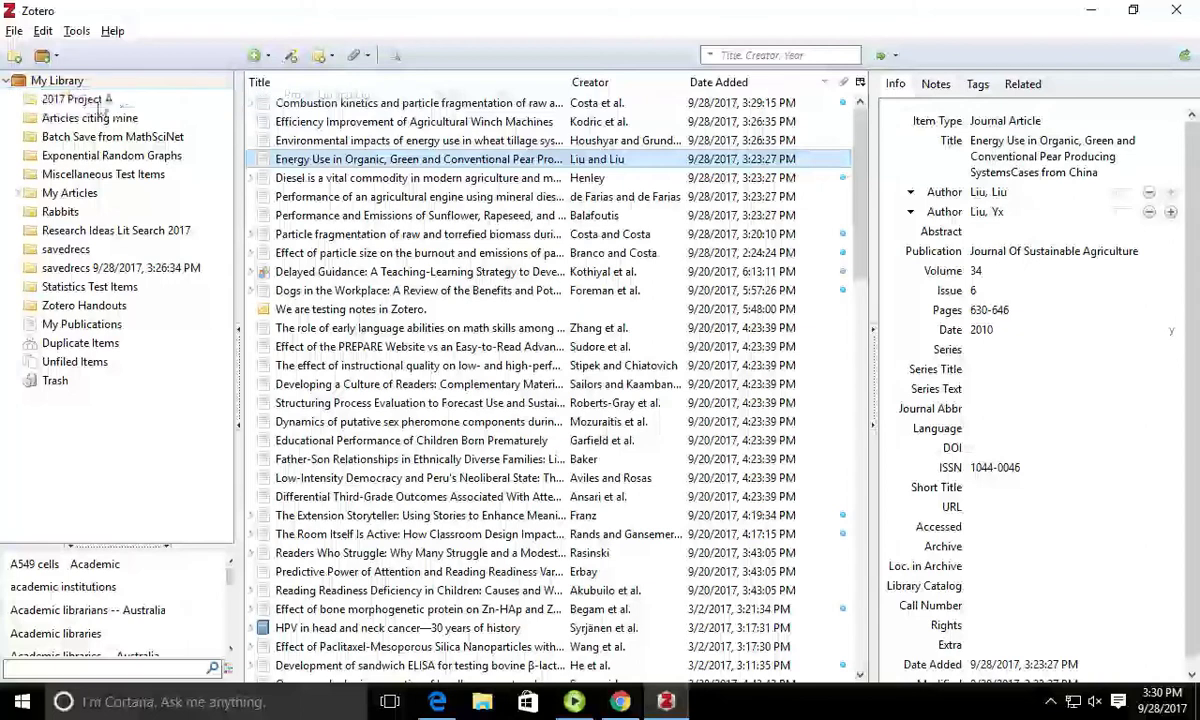
{"action": "left_click", "coordinate": [99, 102]}
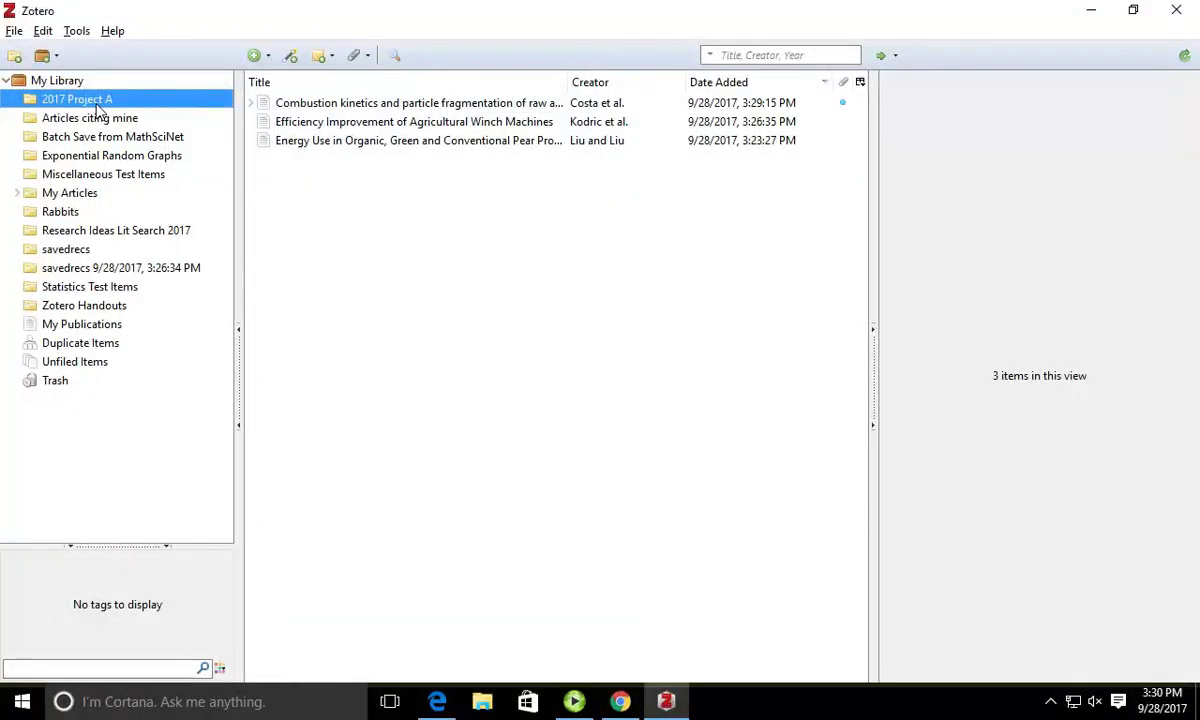
{"action": "left_click", "coordinate": [55, 84]}
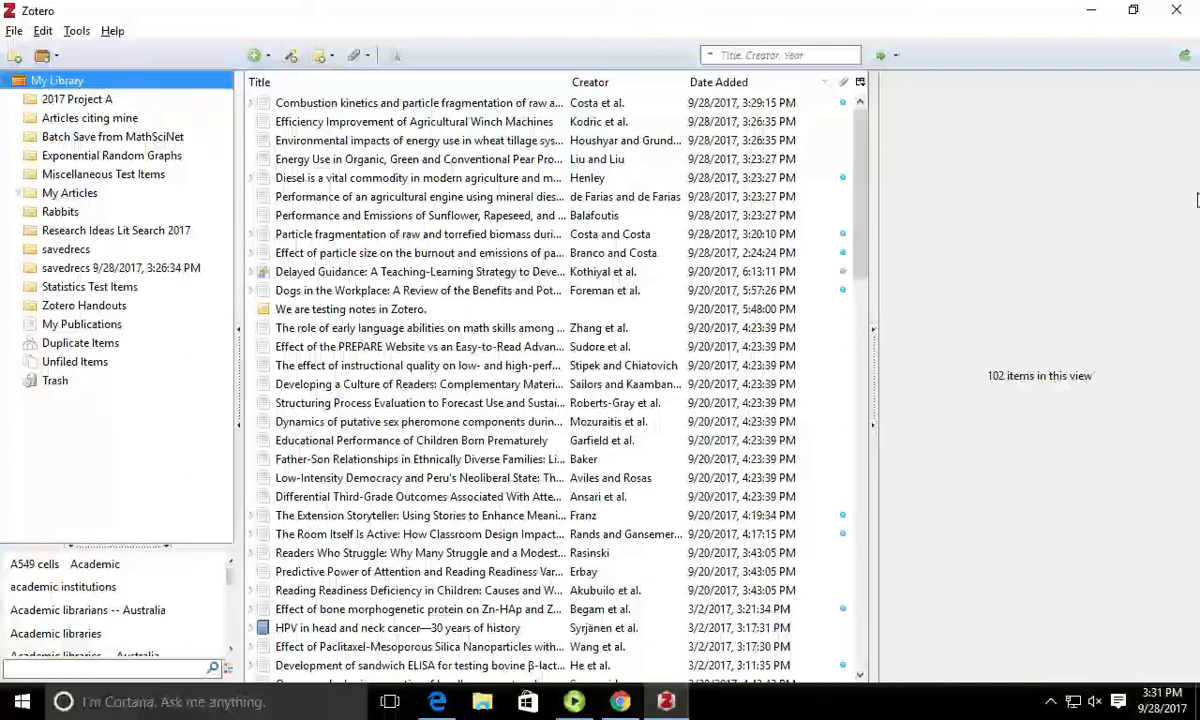
Step: Select the Combustion kinetics article in 2017 Project A and show its notes
{"action": "left_click", "coordinate": [450, 103]}
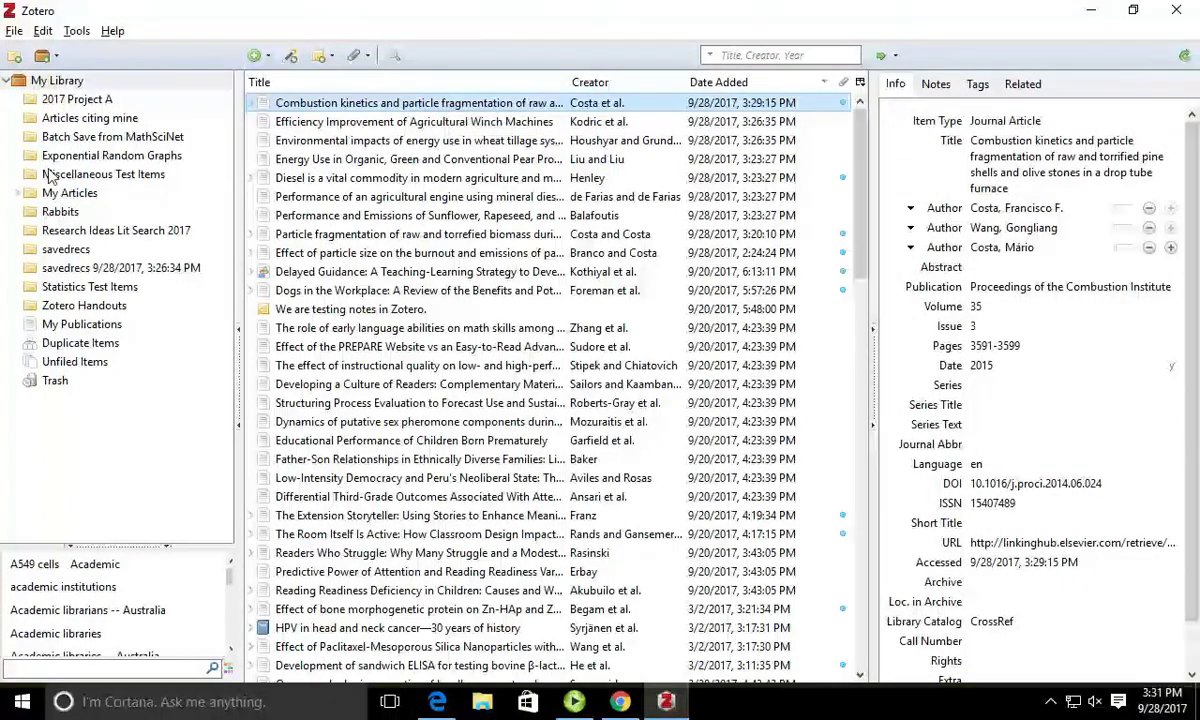
{"action": "left_click", "coordinate": [88, 100]}
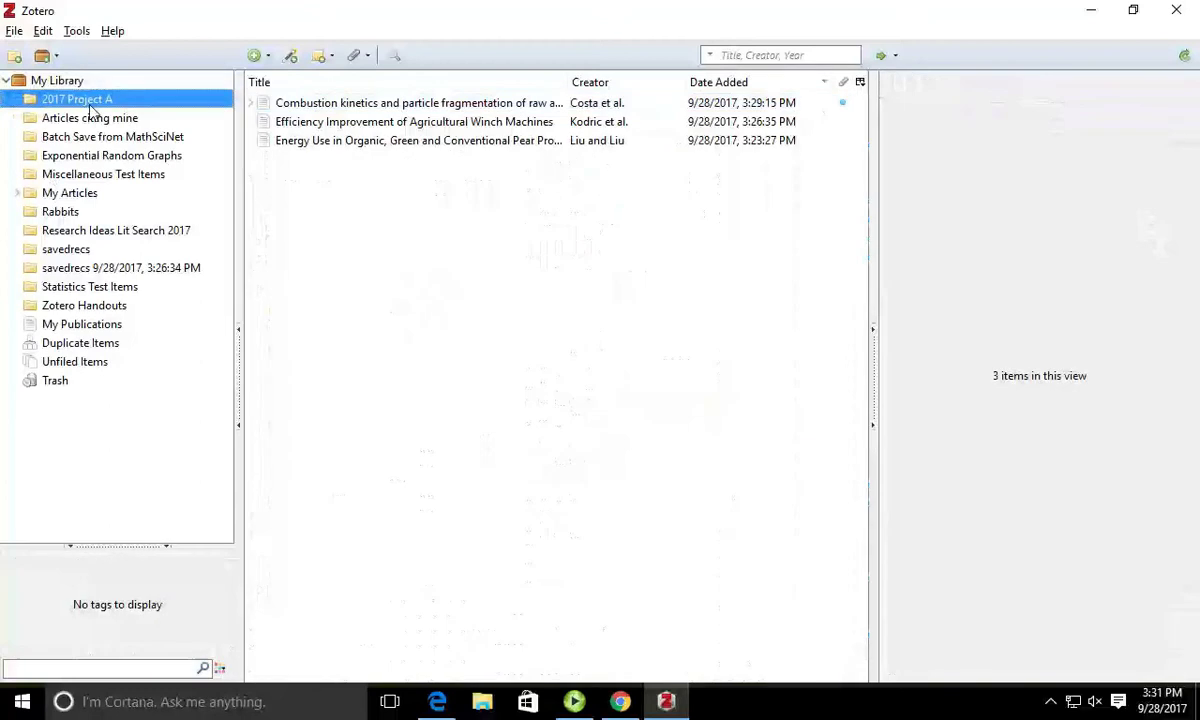
{"action": "left_click", "coordinate": [388, 104]}
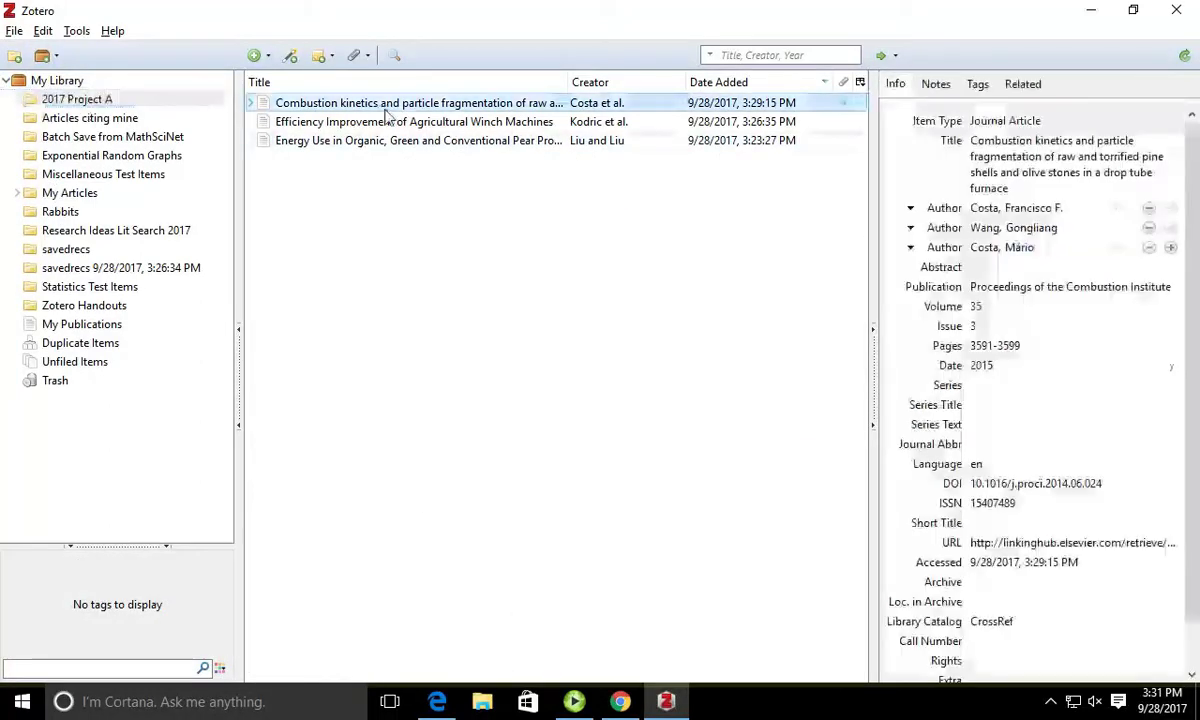
{"action": "left_click", "coordinate": [938, 88]}
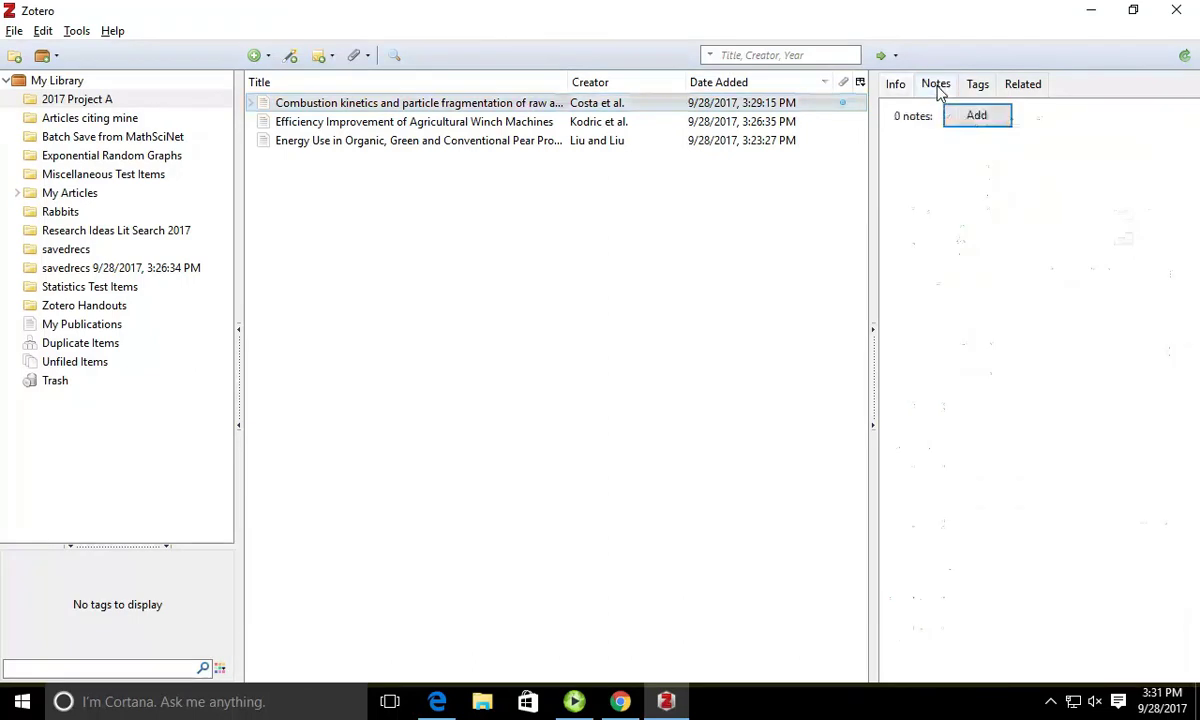
Step: Add the child note 'This article will be useful for methodology.' and reopen it to verify
{"action": "left_click", "coordinate": [977, 119]}
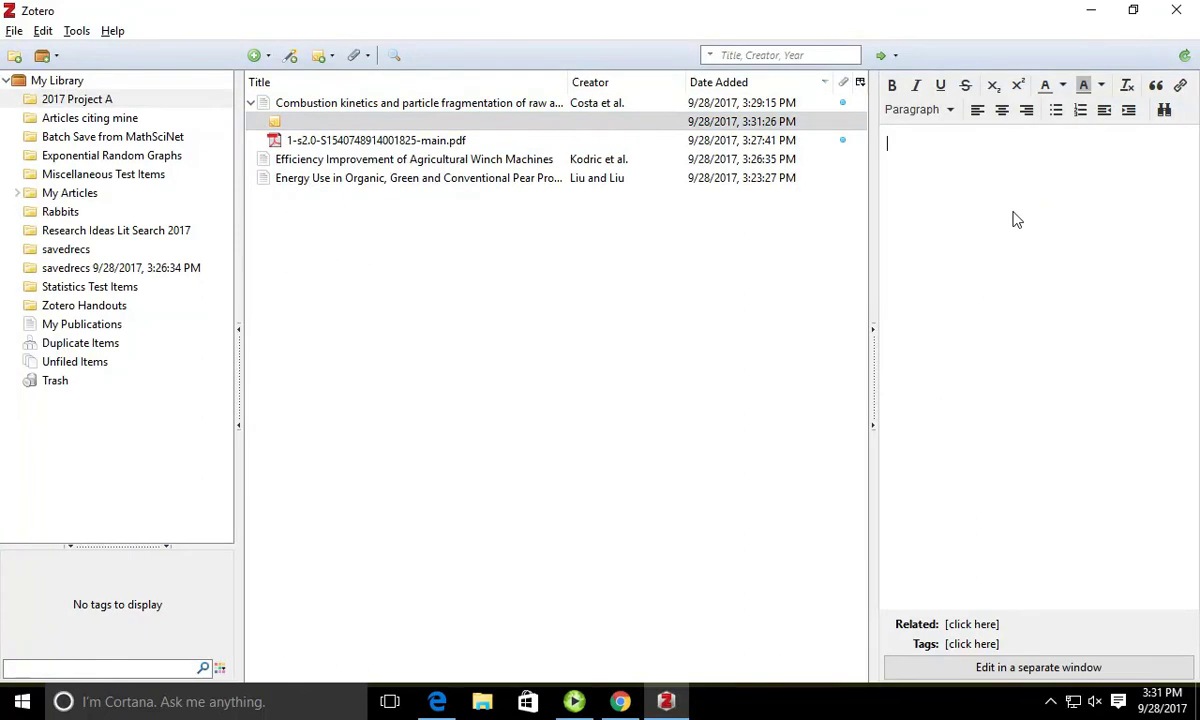
{"action": "type", "text": "This article "}
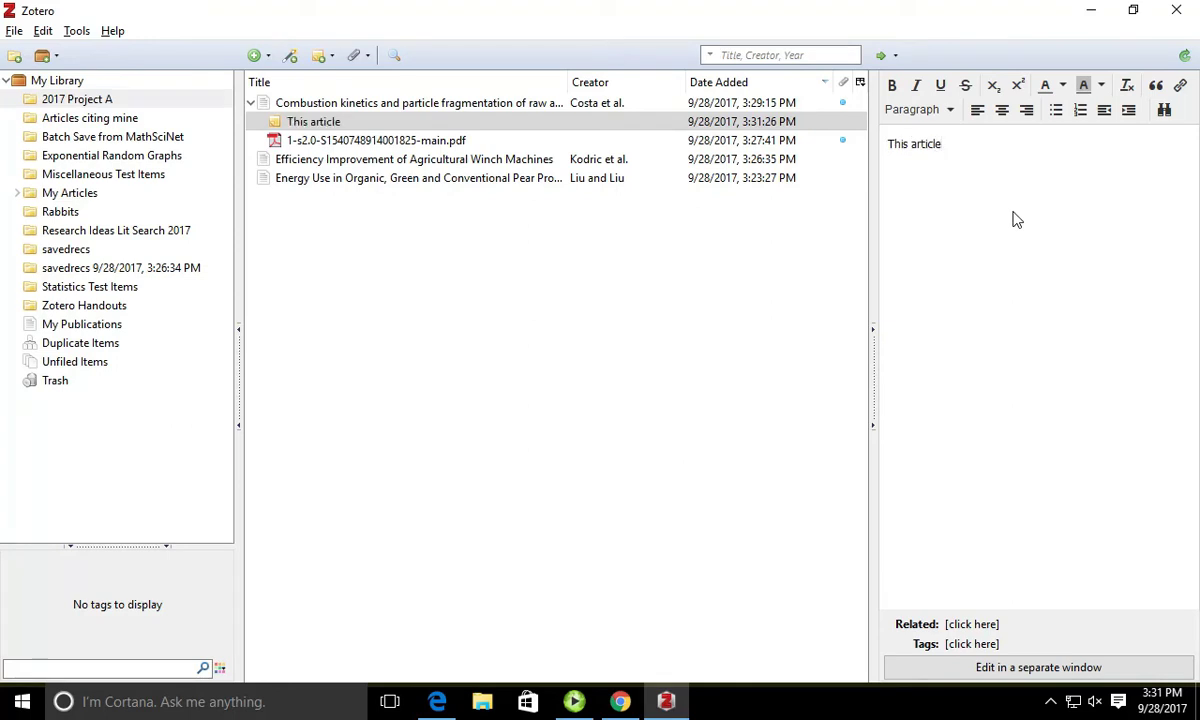
{"action": "type", "text": "will be useful for m"}
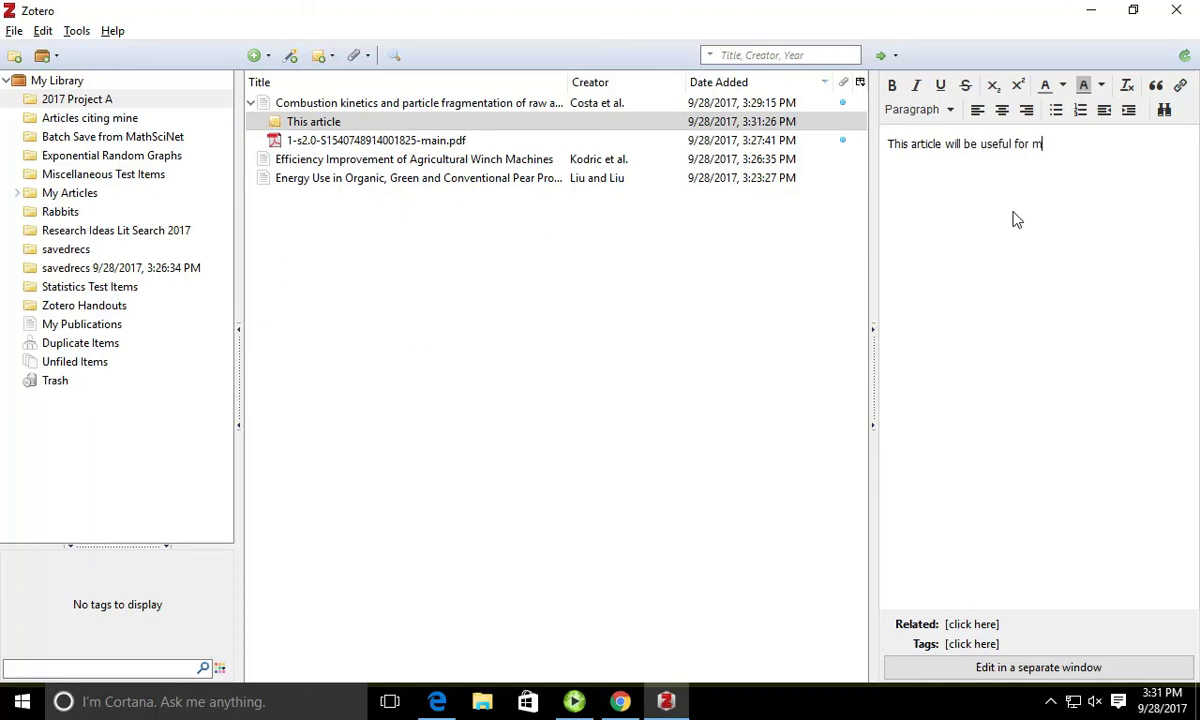
{"action": "type", "text": "ethodology."}
{"action": "key", "text": "Return"}
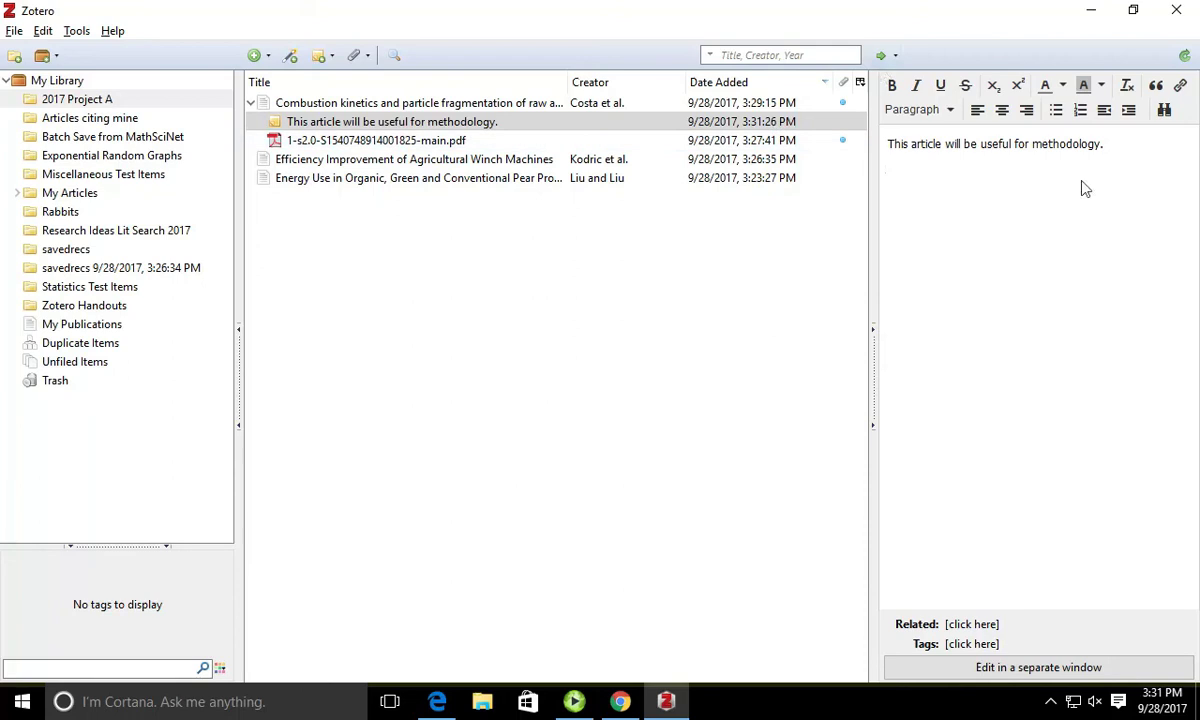
{"action": "left_click", "coordinate": [530, 106]}
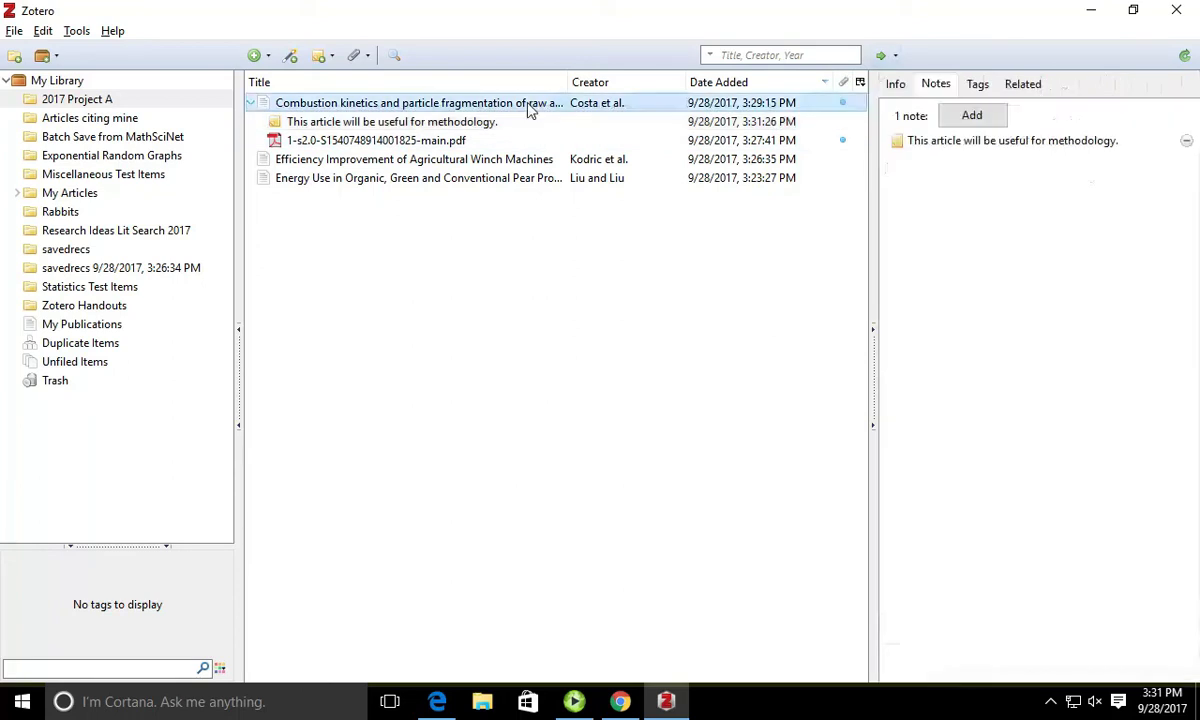
{"action": "left_click", "coordinate": [387, 122]}
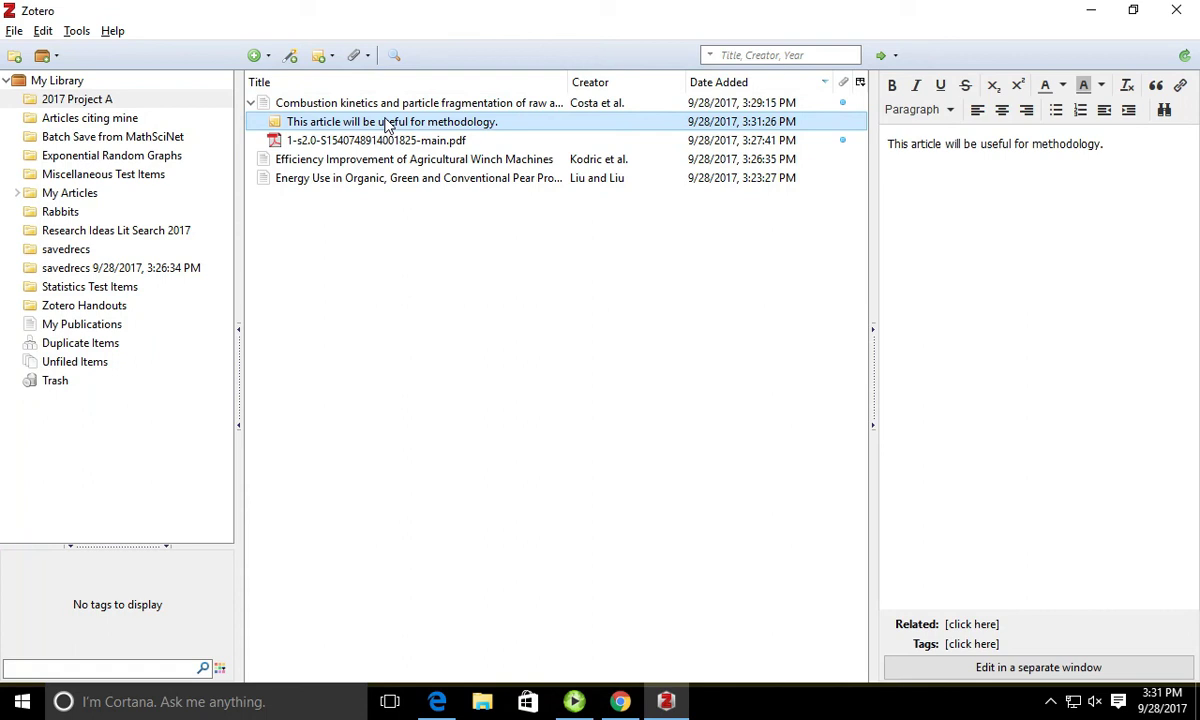
Step: Sort items by title and create the standalone note 'The scope of these articles covers.....'
{"action": "left_click", "coordinate": [316, 103]}
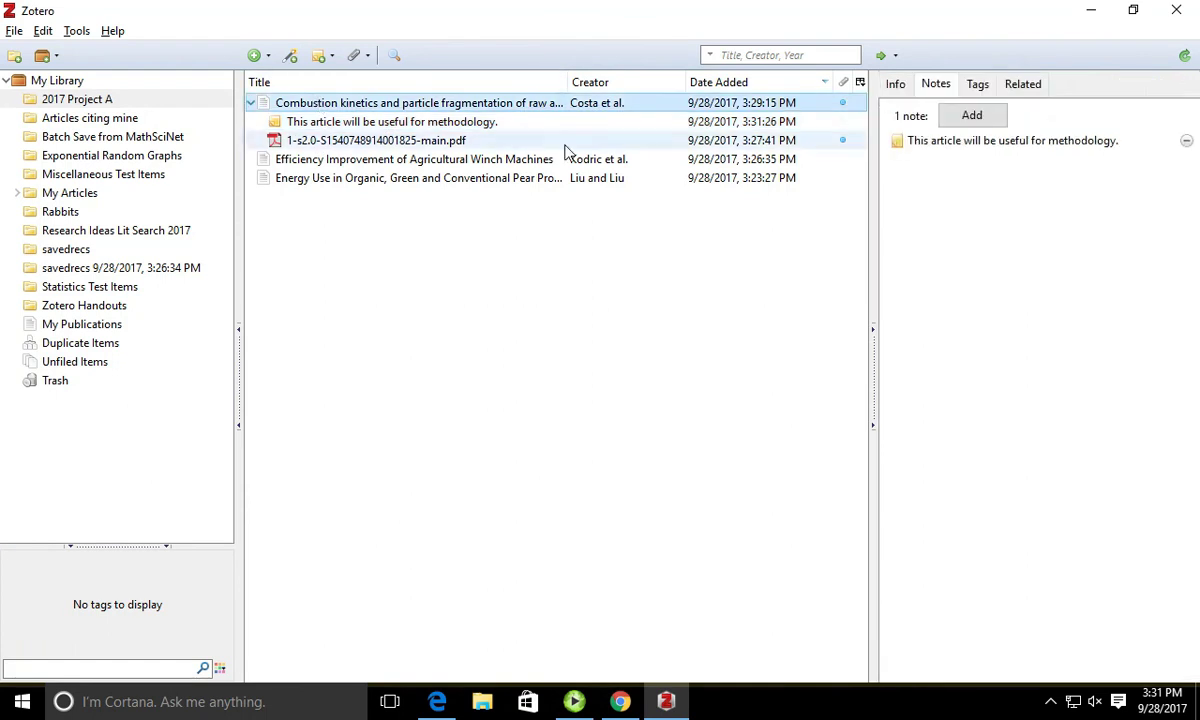
{"action": "left_click", "coordinate": [385, 82]}
{"action": "left_click", "coordinate": [320, 58]}
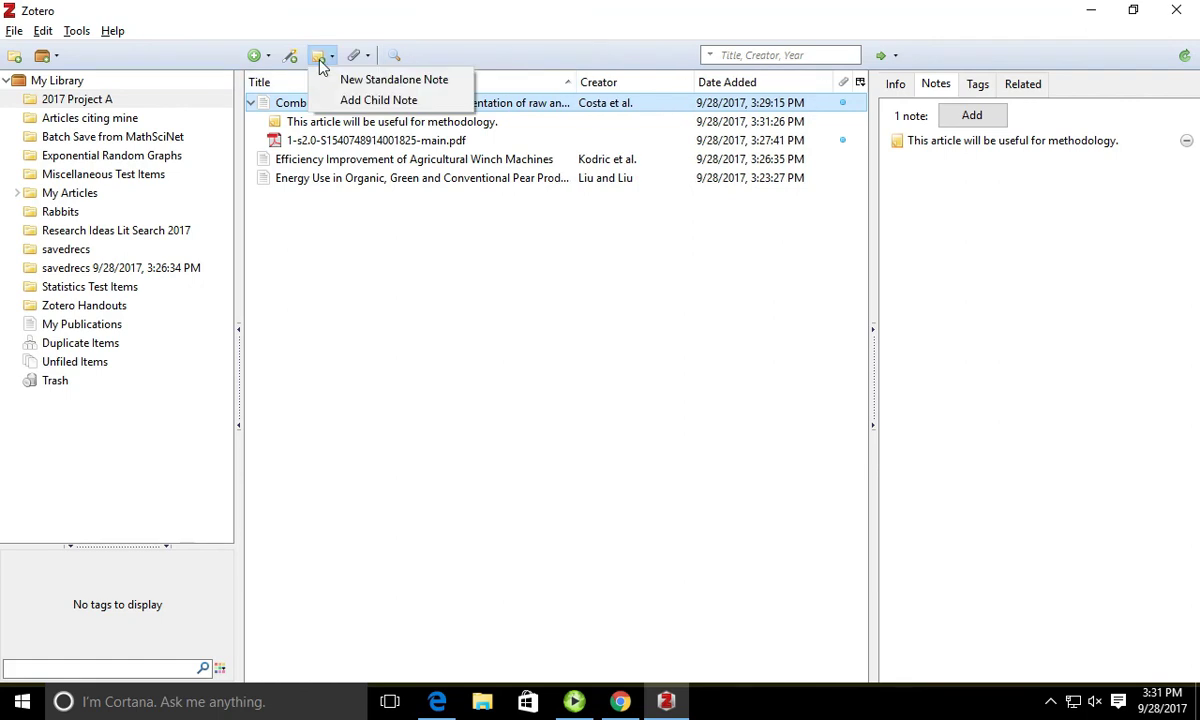
{"action": "left_click", "coordinate": [373, 80]}
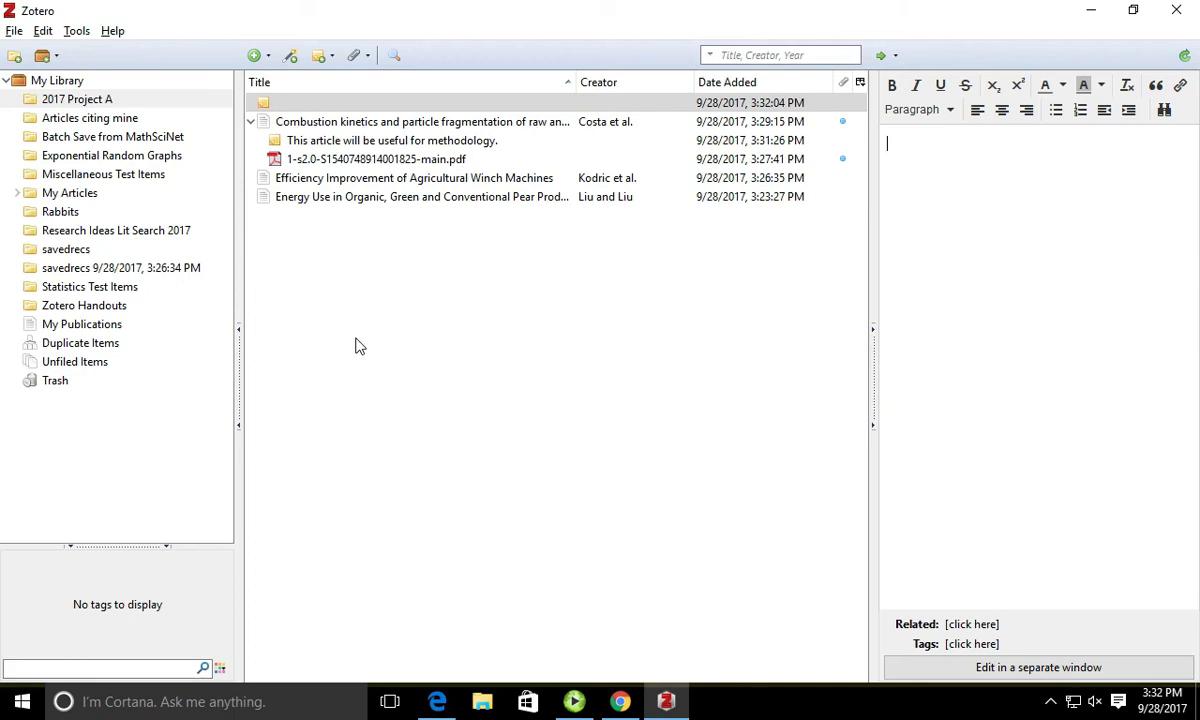
{"action": "type", "text": "The scope of these a"}
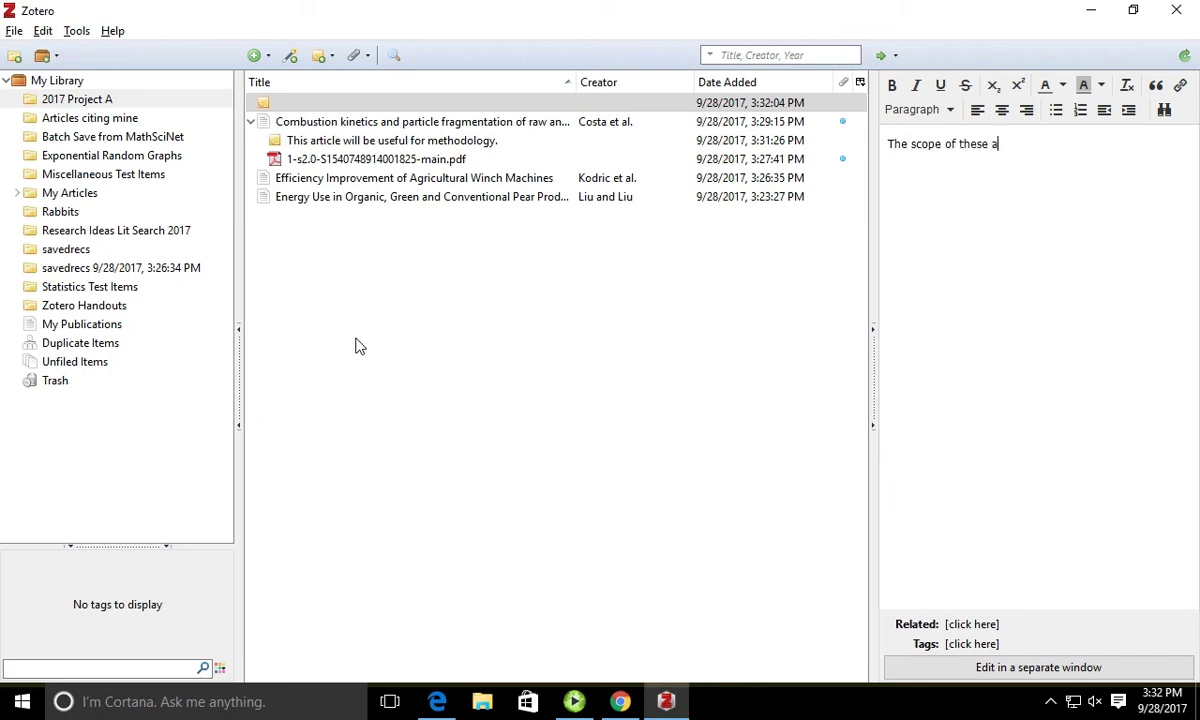
{"action": "type", "text": "rticles covers....."}
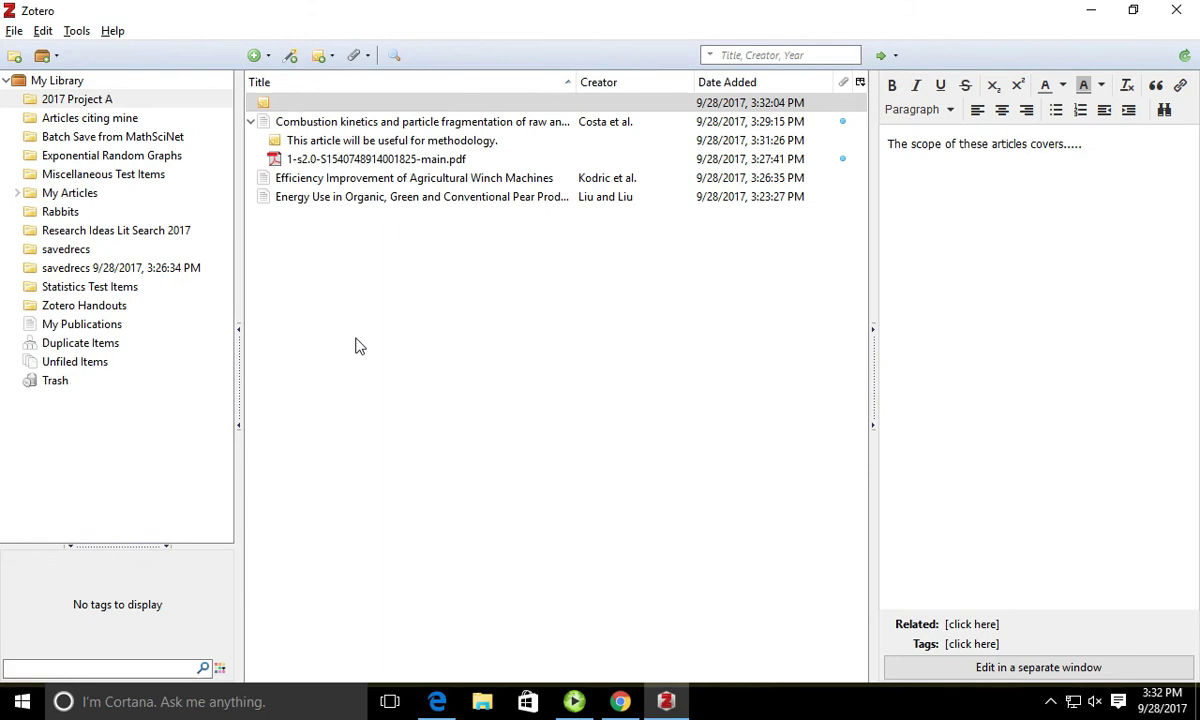
{"action": "key", "text": "Return"}
{"action": "left_click", "coordinate": [383, 304]}
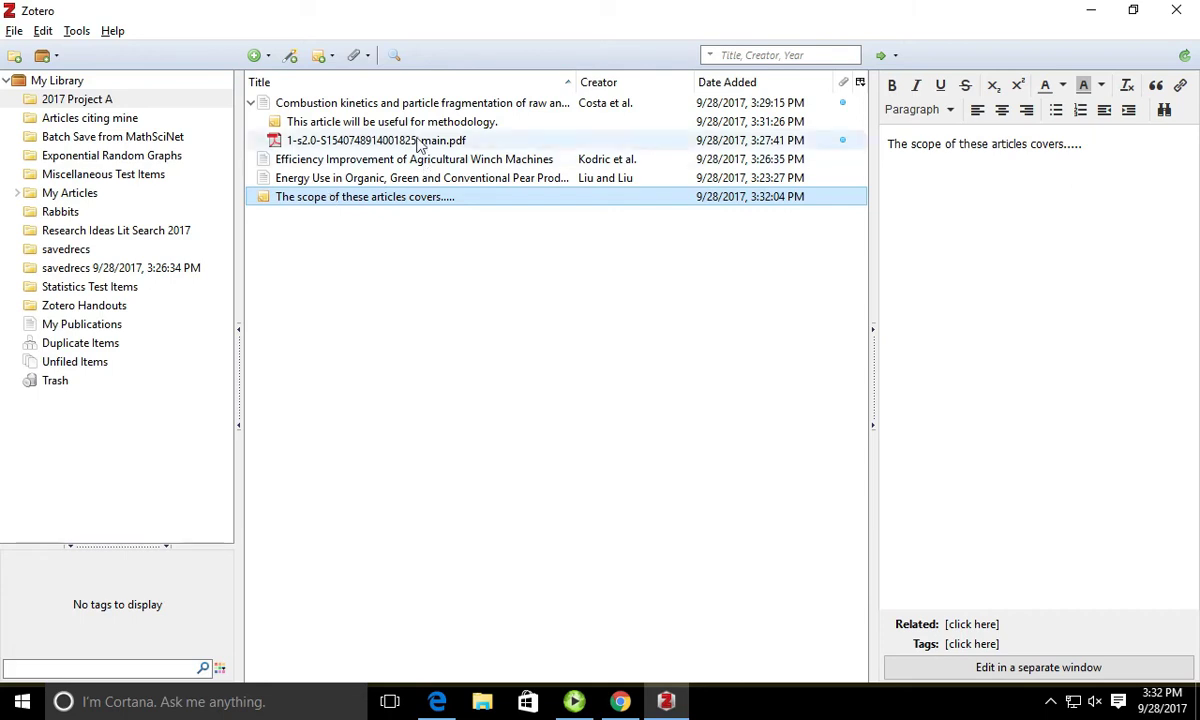
{"action": "left_click", "coordinate": [438, 104]}
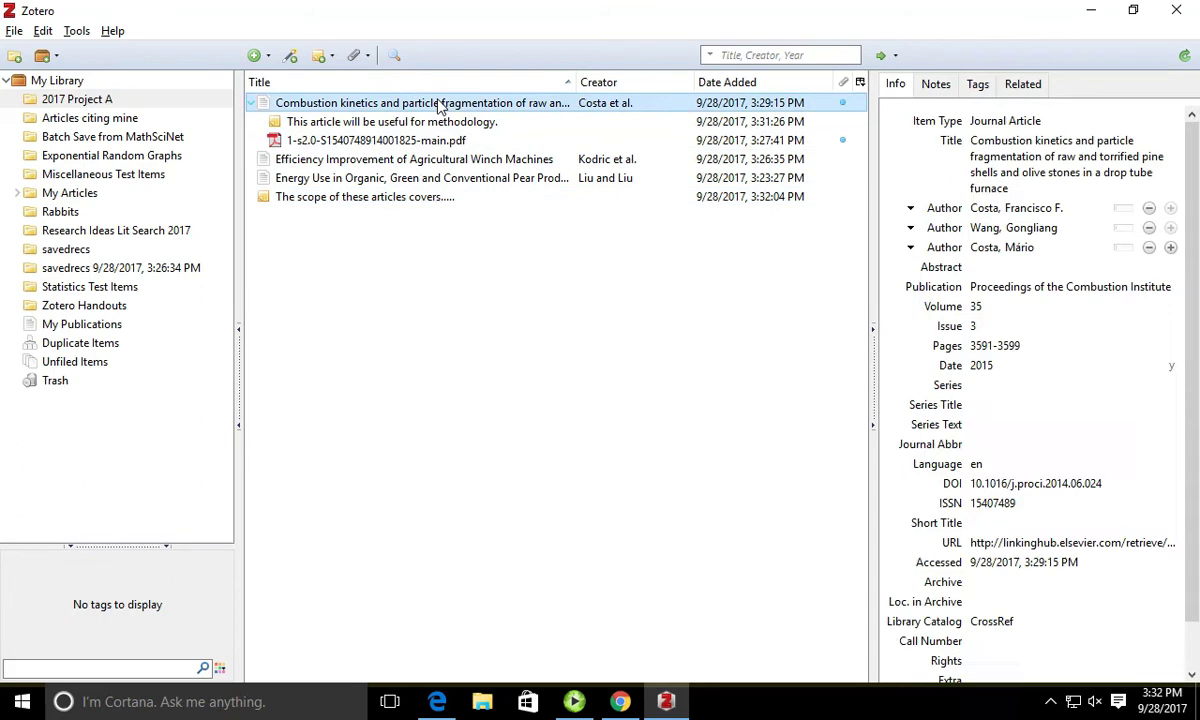
Step: Show the Combustion kinetics article's Tags tab and start a new, unnamed tag entry
{"action": "left_click", "coordinate": [977, 86]}
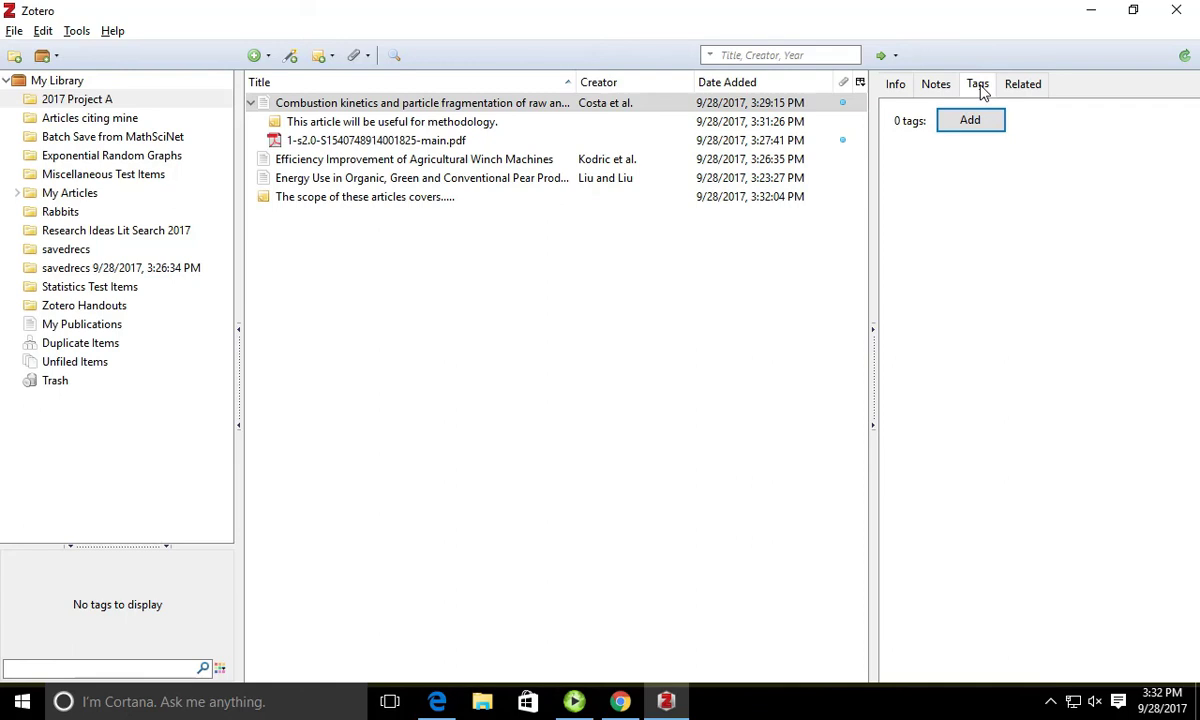
{"action": "left_click", "coordinate": [515, 104]}
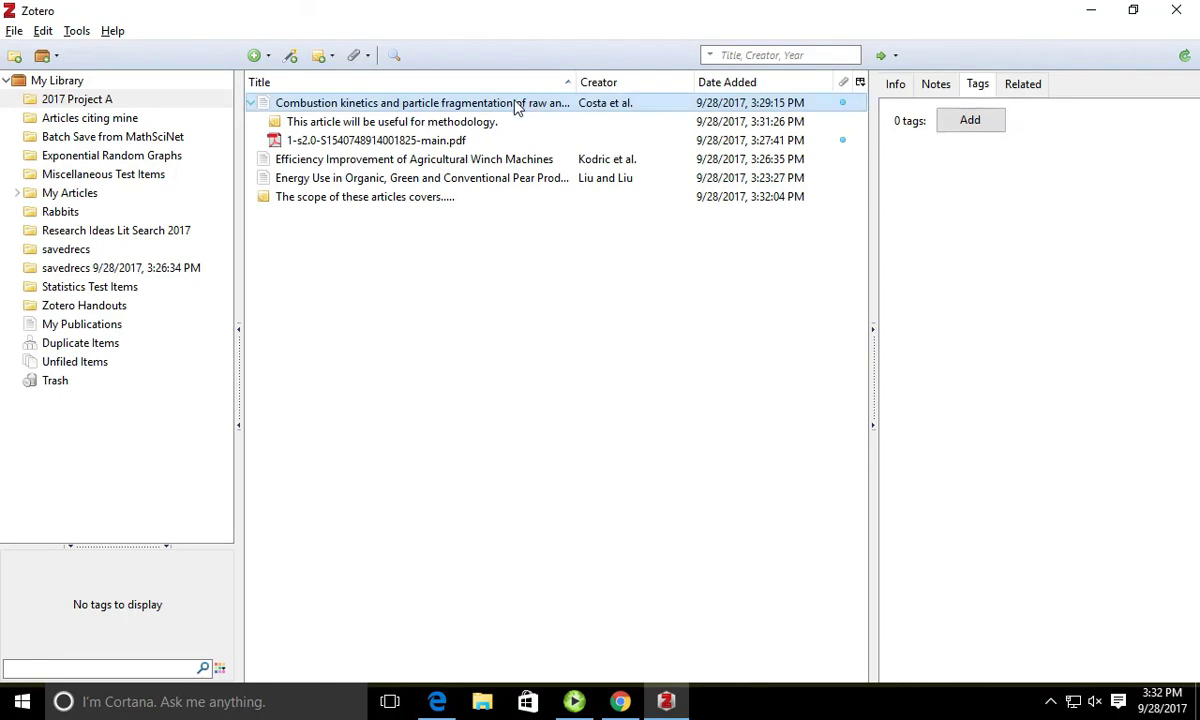
{"action": "left_click", "coordinate": [898, 88]}
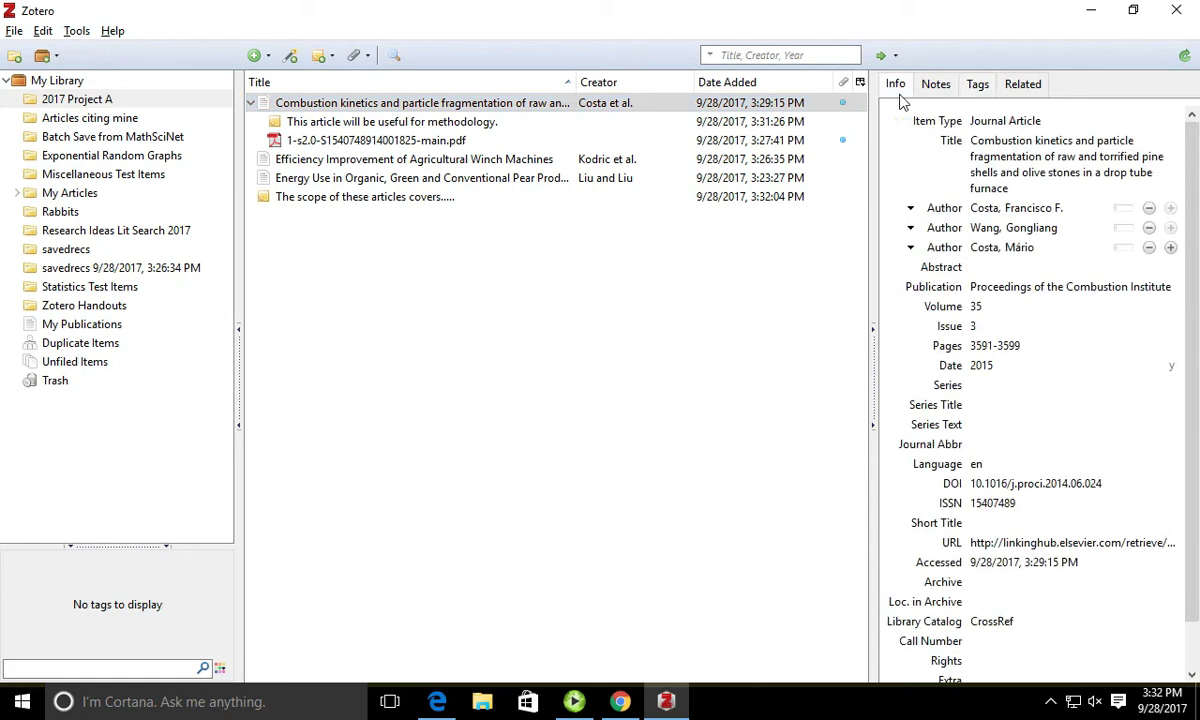
{"action": "left_click", "coordinate": [977, 86]}
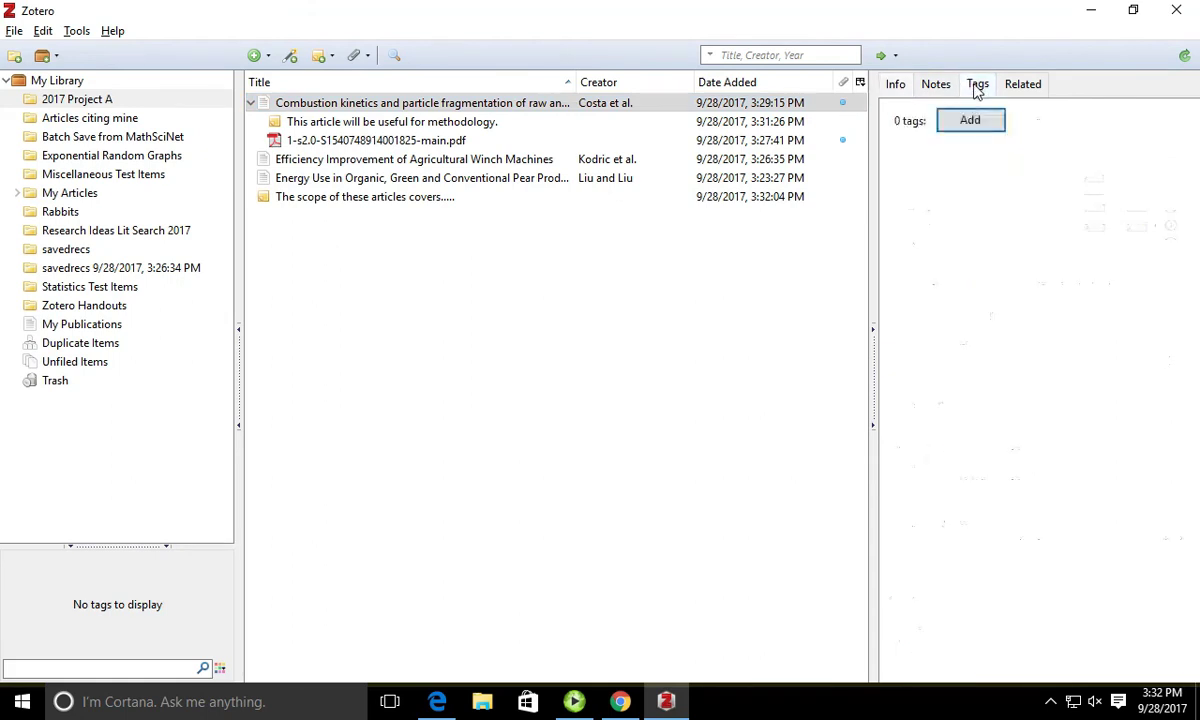
{"action": "left_click", "coordinate": [970, 124]}
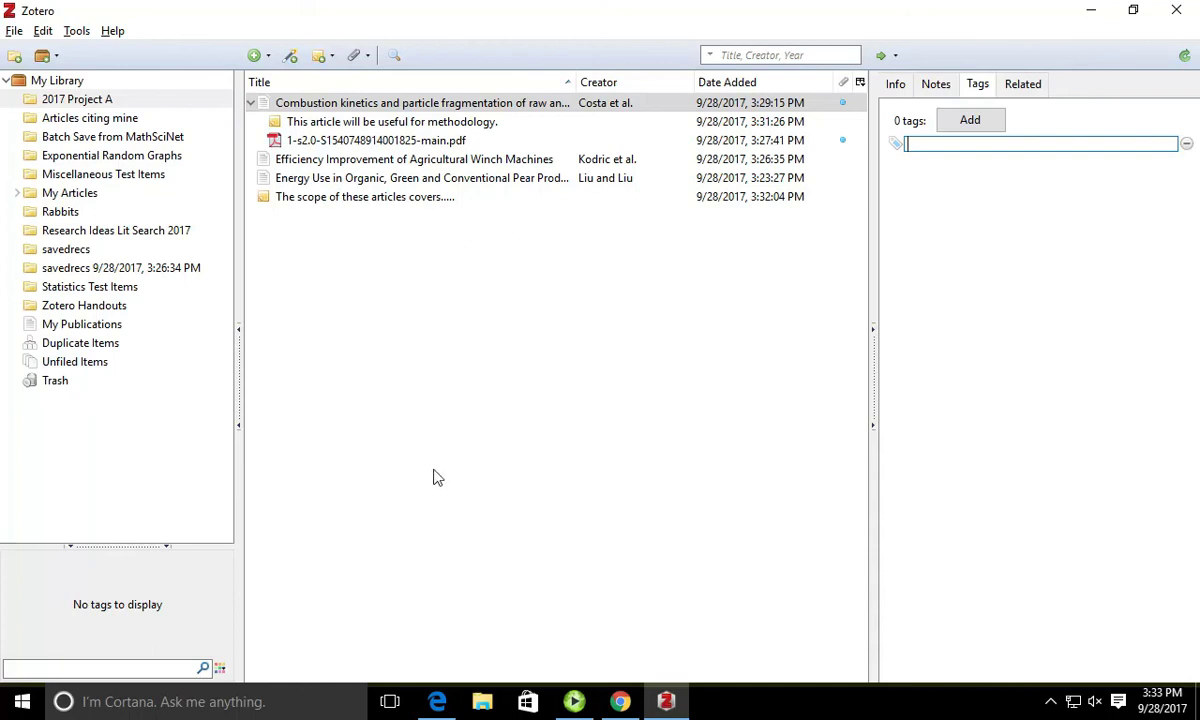
Step: Expand My Articles, Test Subcollection and Test Sub-subcollection, then open Test sub-sub-subcollection
{"action": "left_click", "coordinate": [76, 120]}
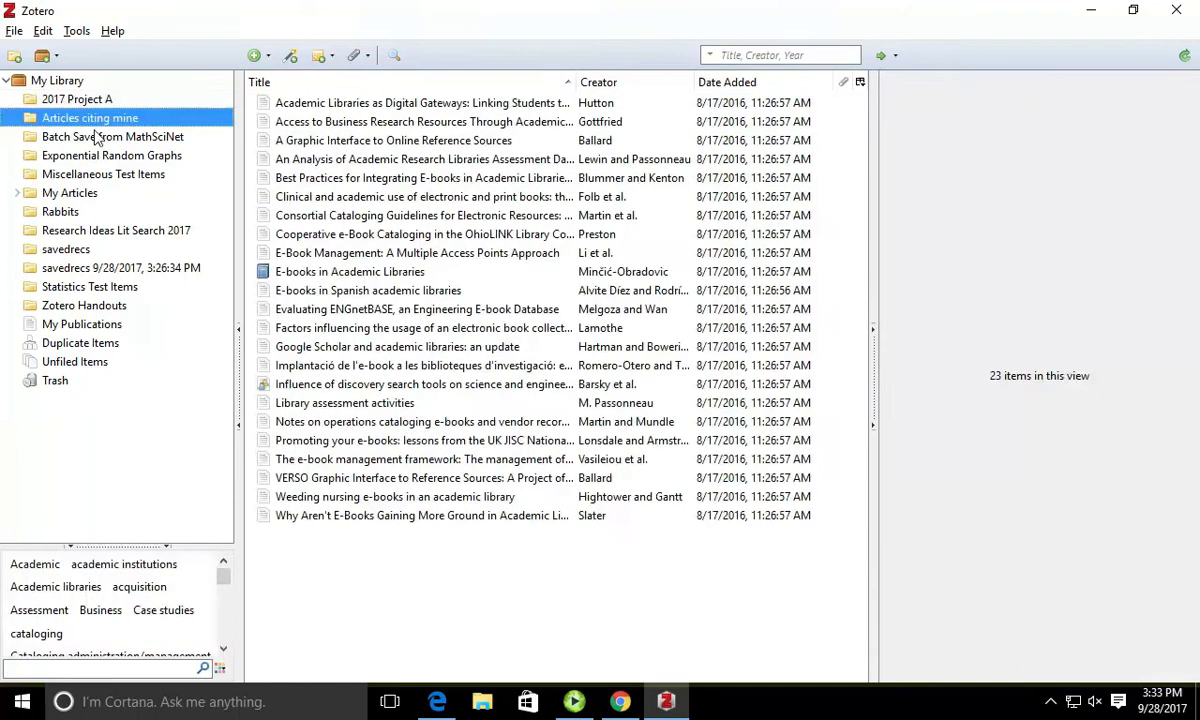
{"action": "left_click", "coordinate": [96, 138]}
{"action": "left_click", "coordinate": [84, 100]}
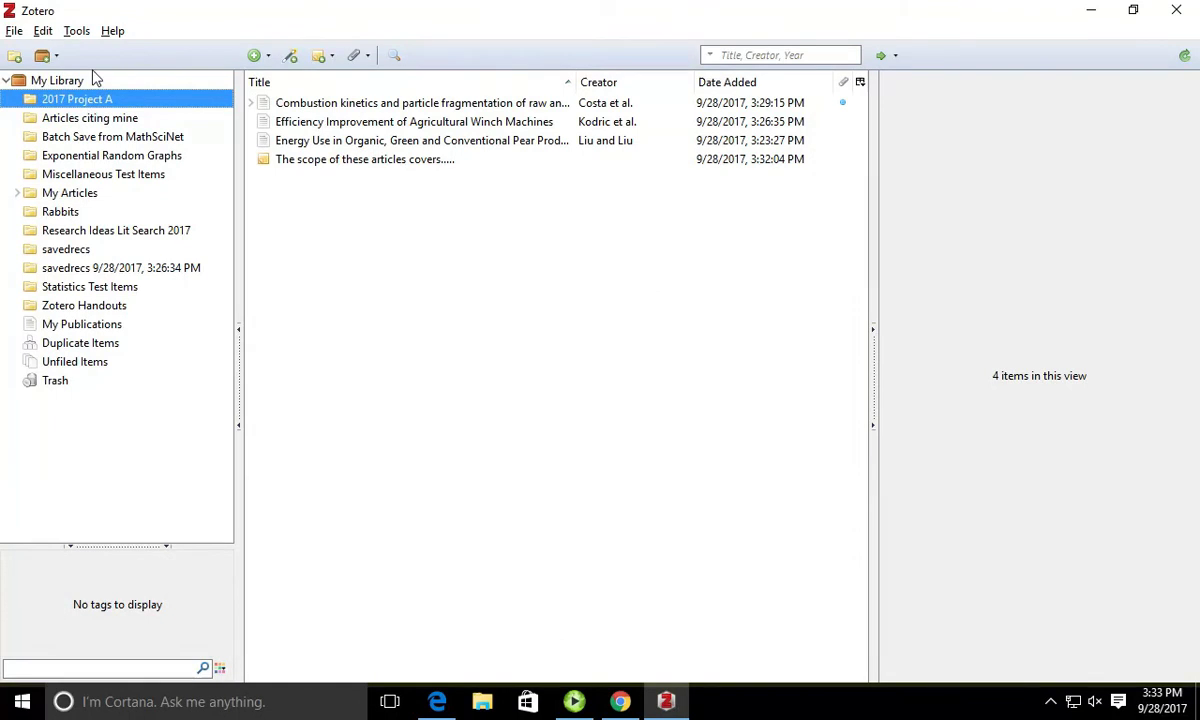
{"action": "left_click", "coordinate": [31, 196]}
{"action": "left_click", "coordinate": [83, 195]}
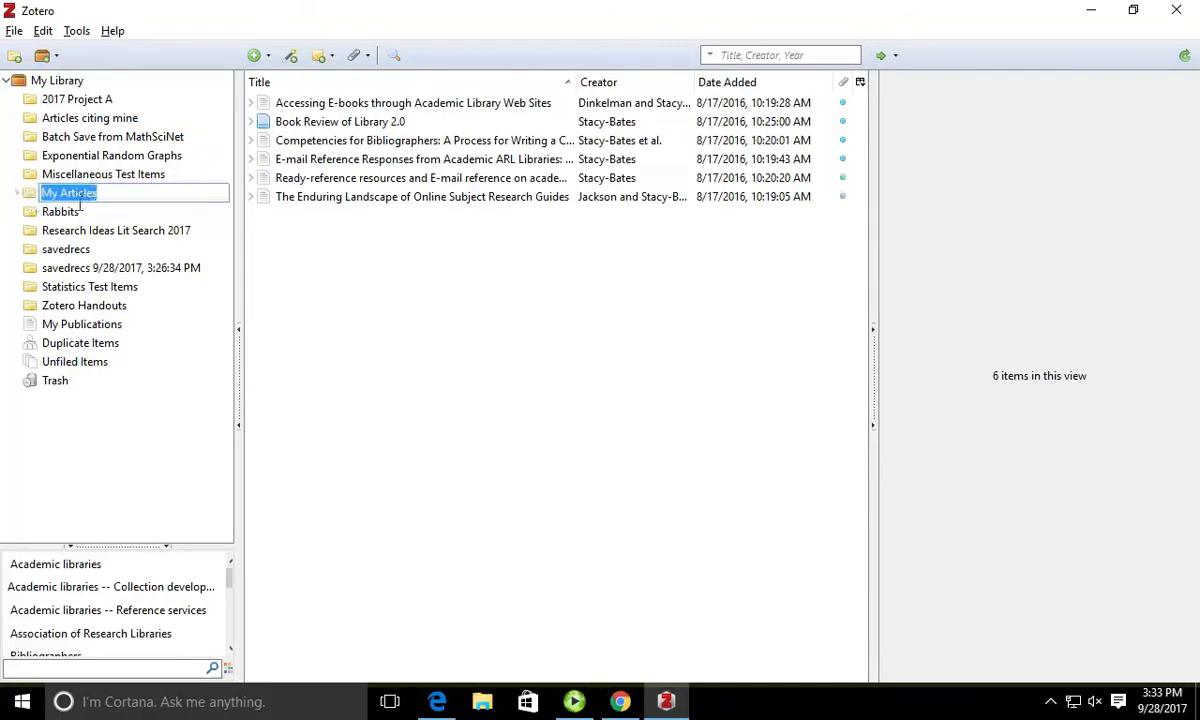
{"action": "left_click", "coordinate": [19, 195]}
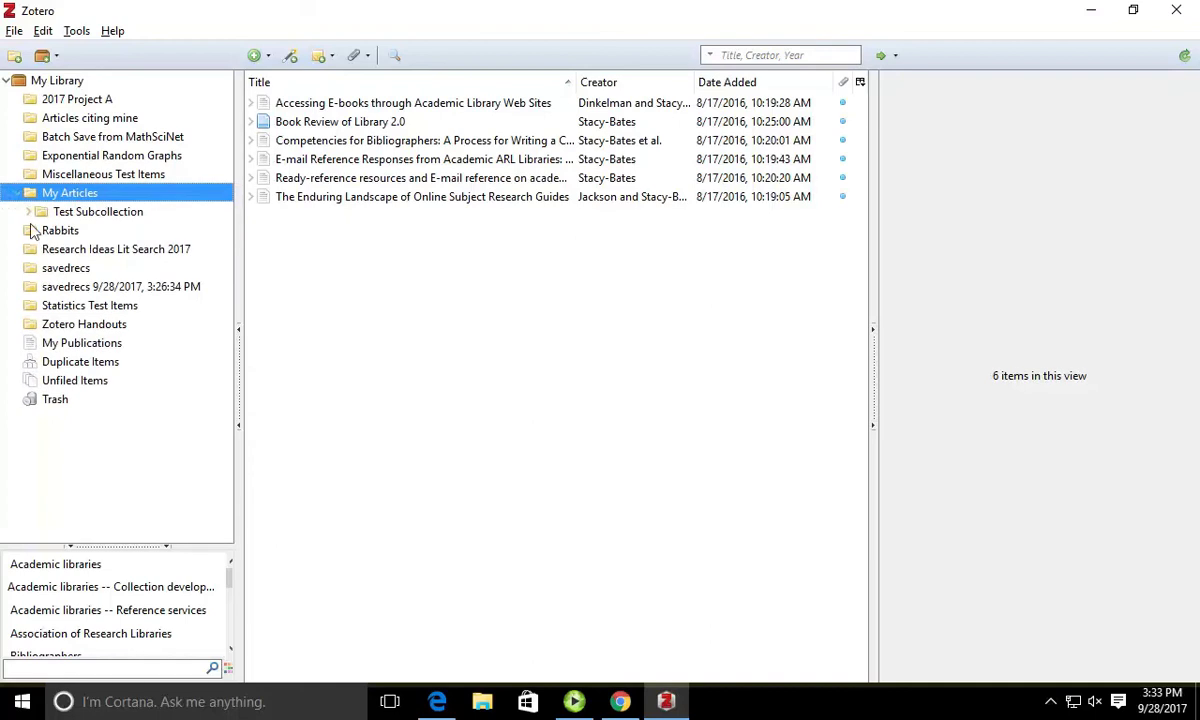
{"action": "left_click", "coordinate": [29, 211]}
{"action": "left_click", "coordinate": [40, 231]}
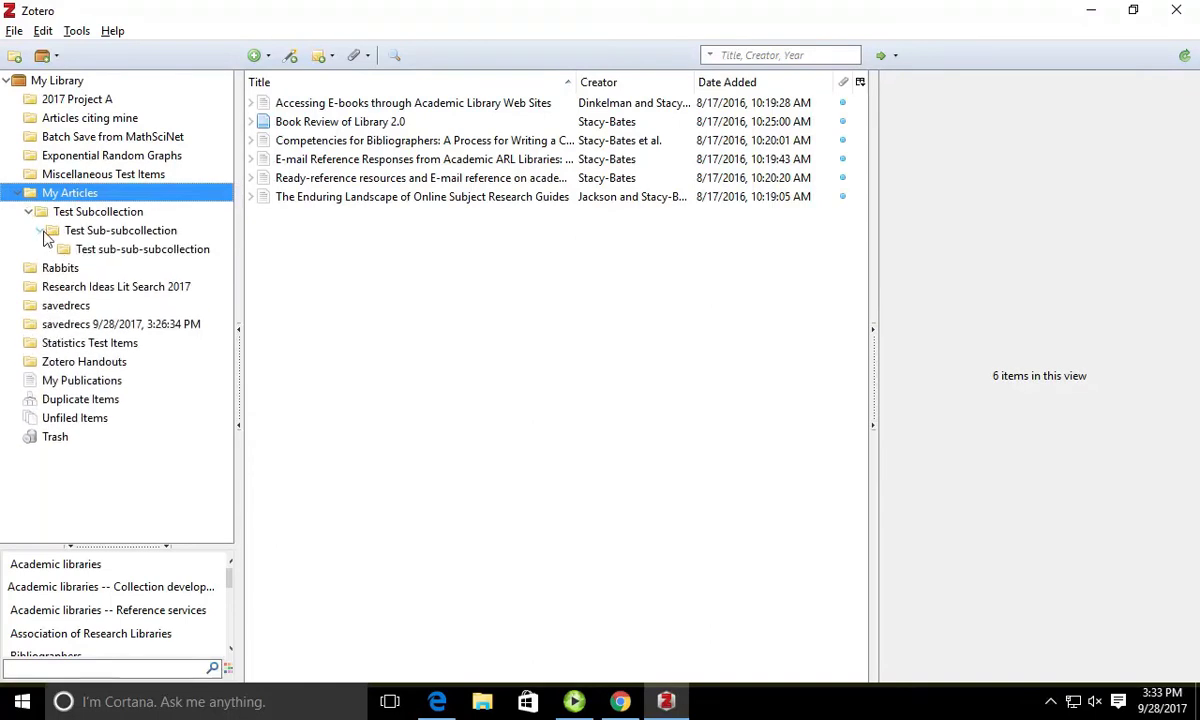
{"action": "left_click", "coordinate": [105, 256]}
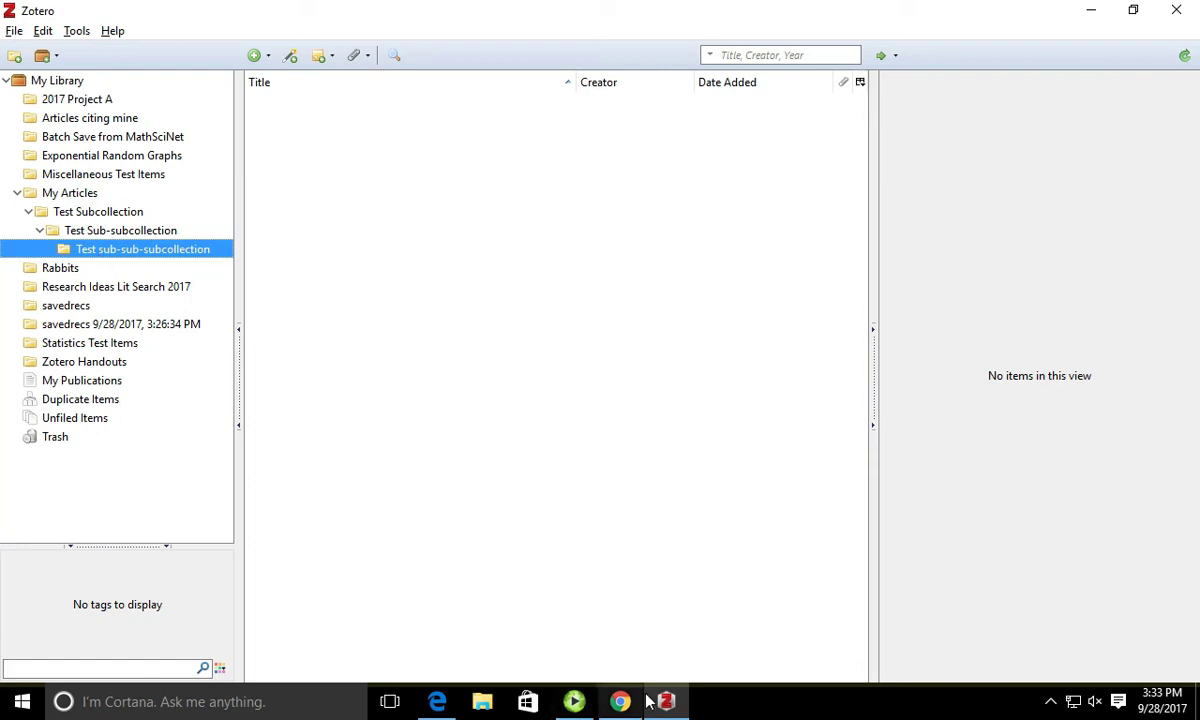
{"action": "left_click", "coordinate": [616, 703]}
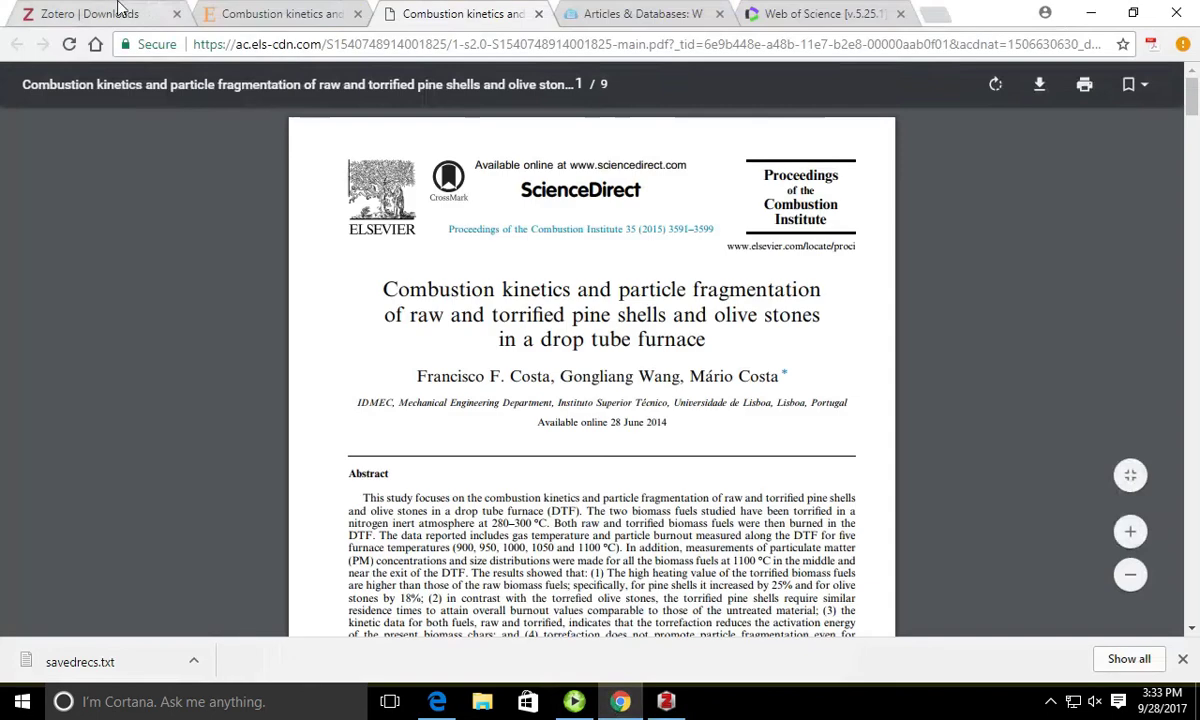
Step: Open the wheat tillage energy-use record in Web of Science and save it with the Zotero Connector
{"action": "left_click", "coordinate": [760, 18]}
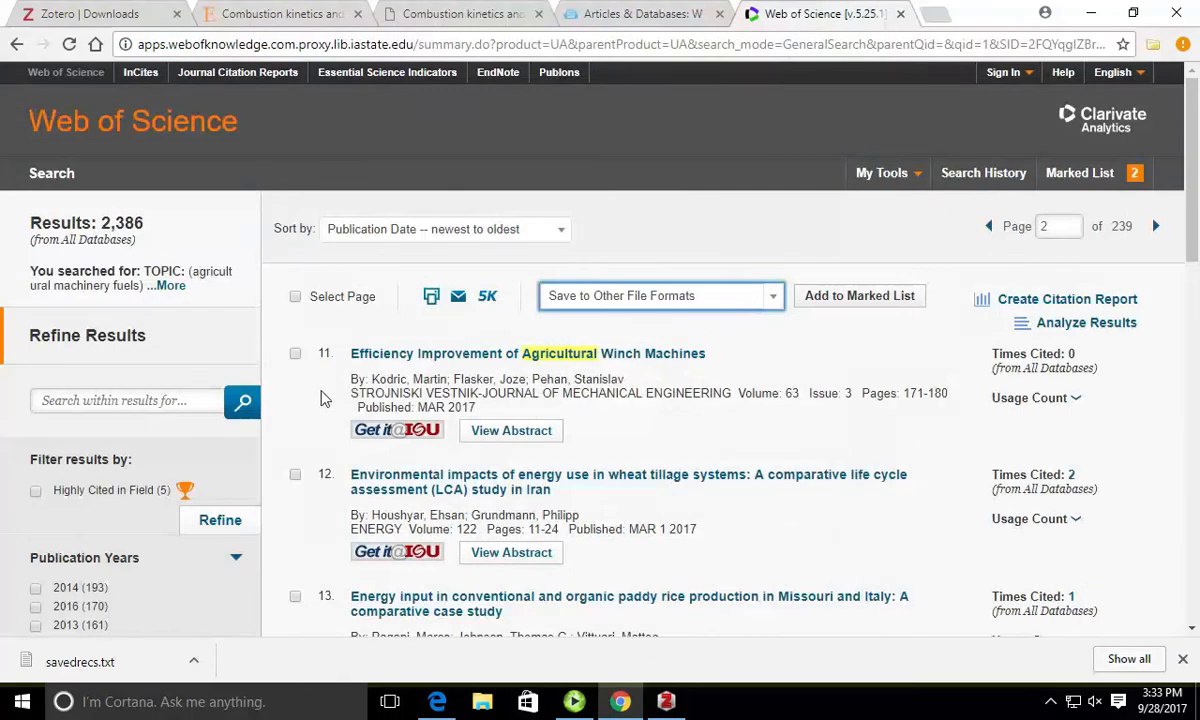
{"action": "scroll", "coordinate": [320, 416], "scroll_direction": "down", "scroll_amount": 5}
{"action": "scroll", "coordinate": [635, 423], "scroll_direction": "up", "scroll_amount": 5}
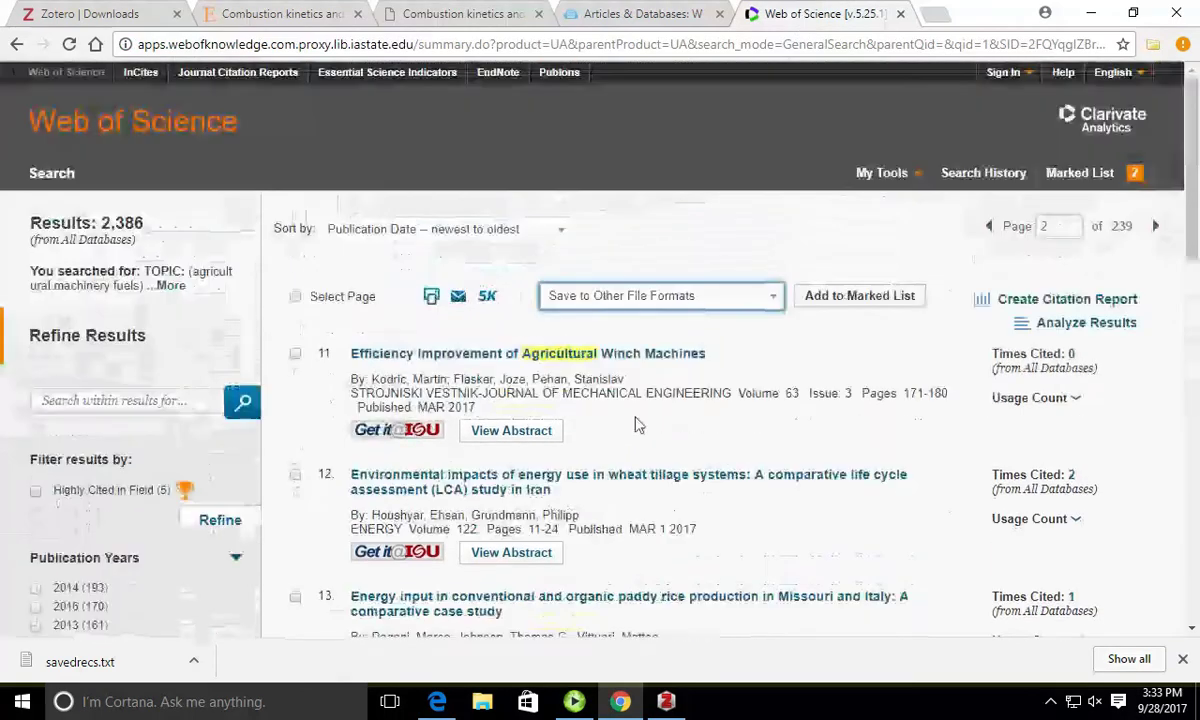
{"action": "left_click", "coordinate": [576, 488]}
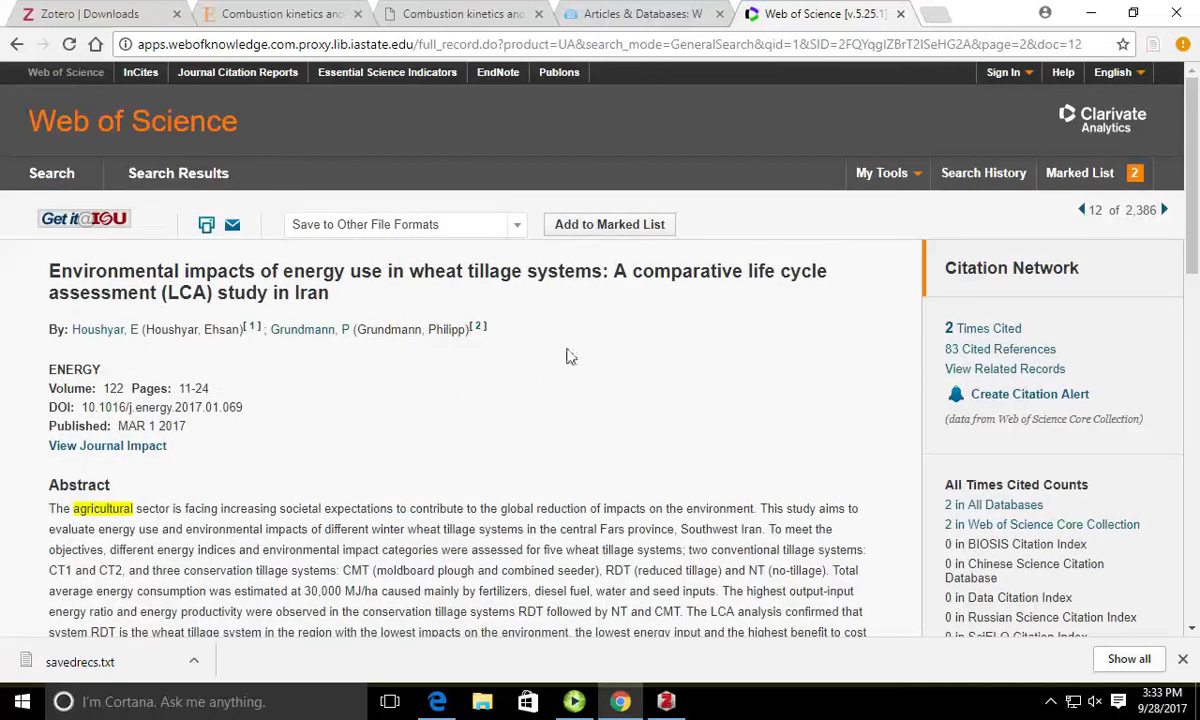
{"action": "left_click", "coordinate": [1153, 47]}
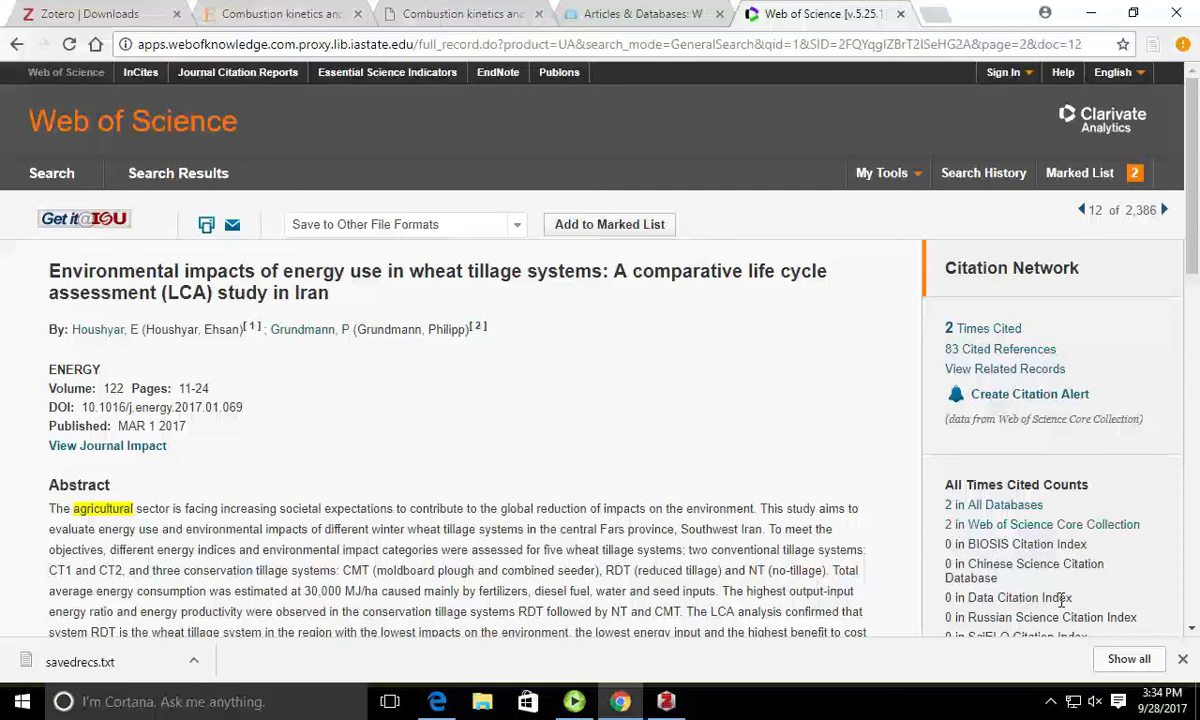
{"action": "left_click", "coordinate": [664, 703]}
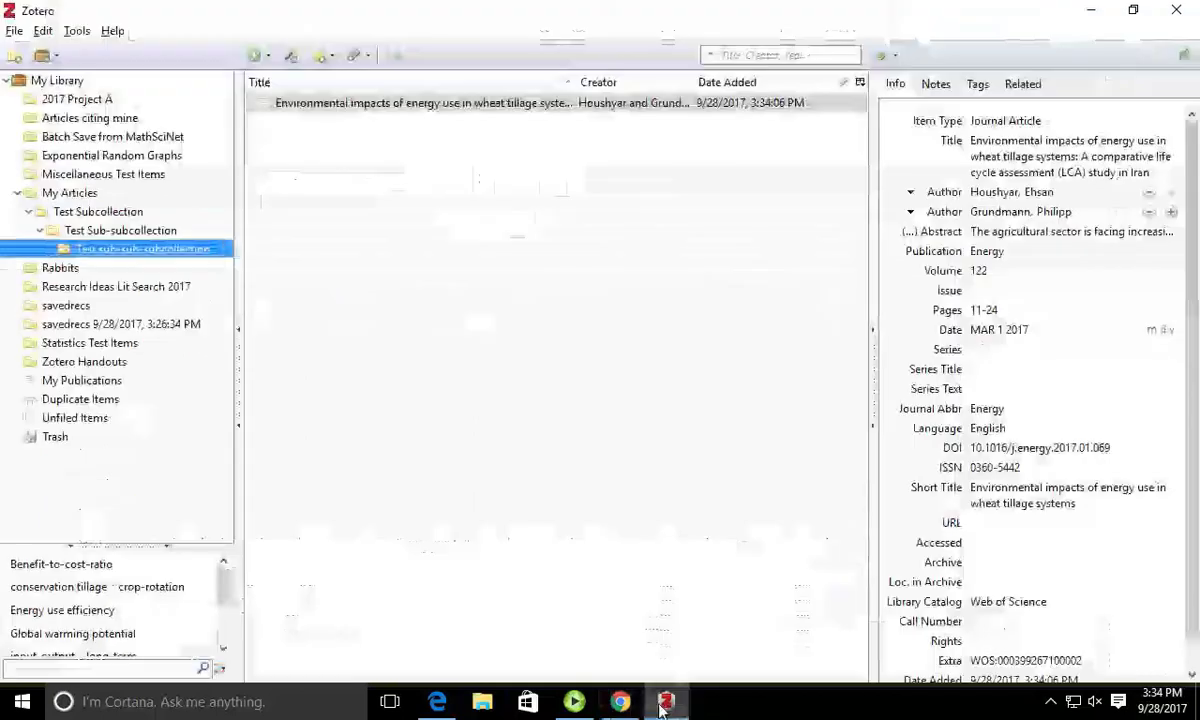
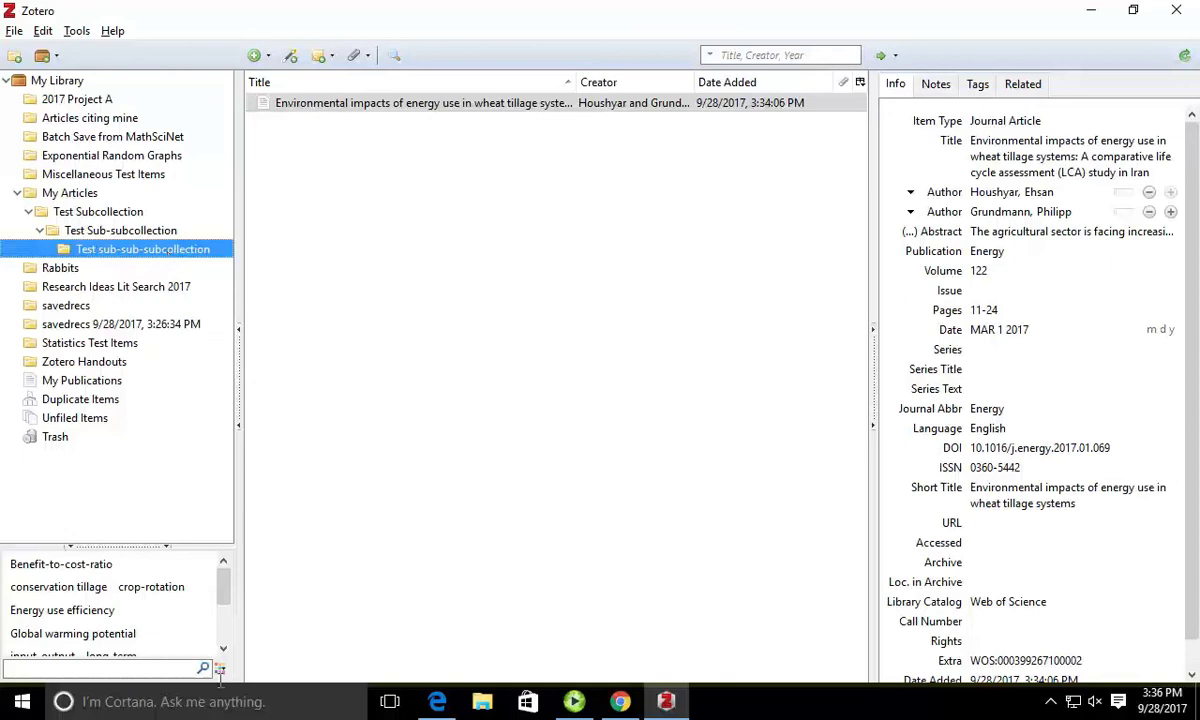
Step: Search the Start menu for 'Word' and launch Word 2016
{"action": "left_click", "coordinate": [580, 703]}
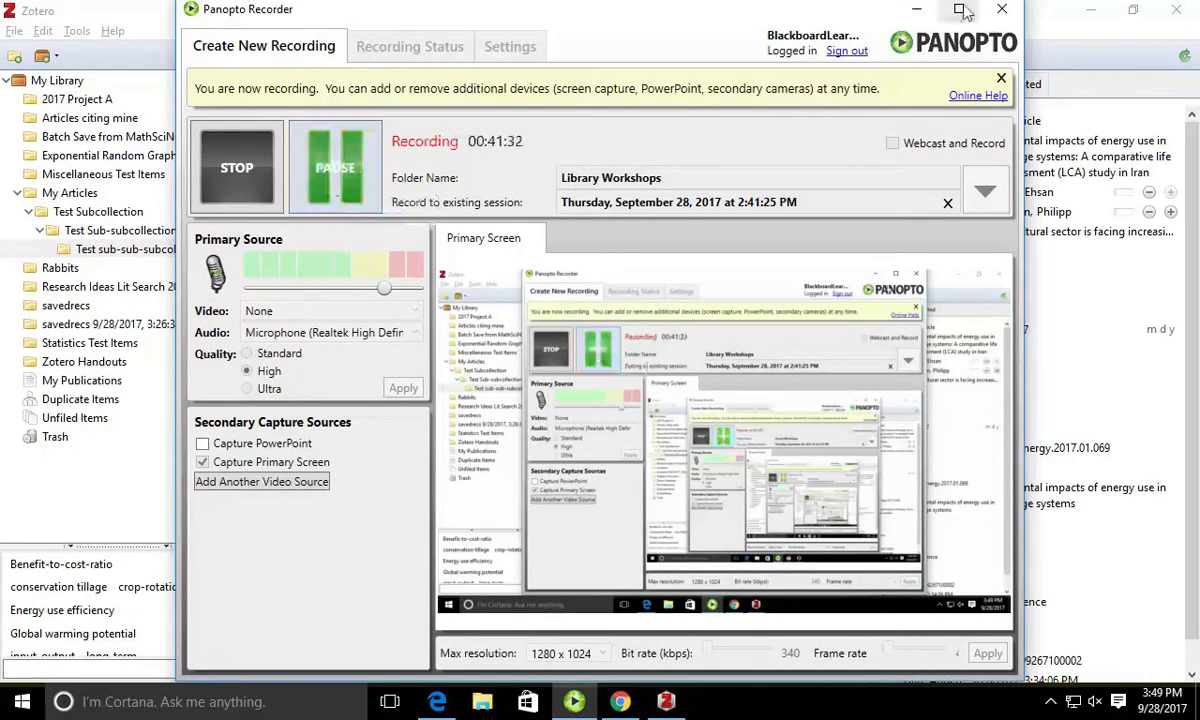
{"action": "left_click", "coordinate": [916, 9]}
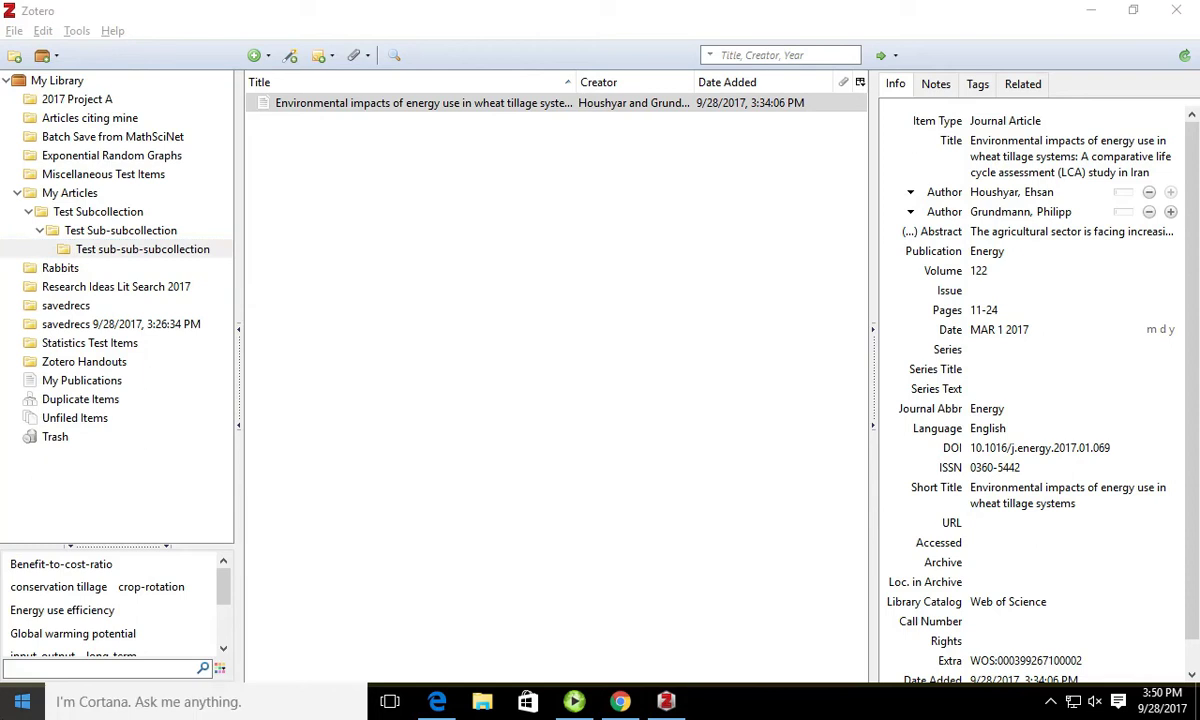
{"action": "left_click", "coordinate": [22, 703]}
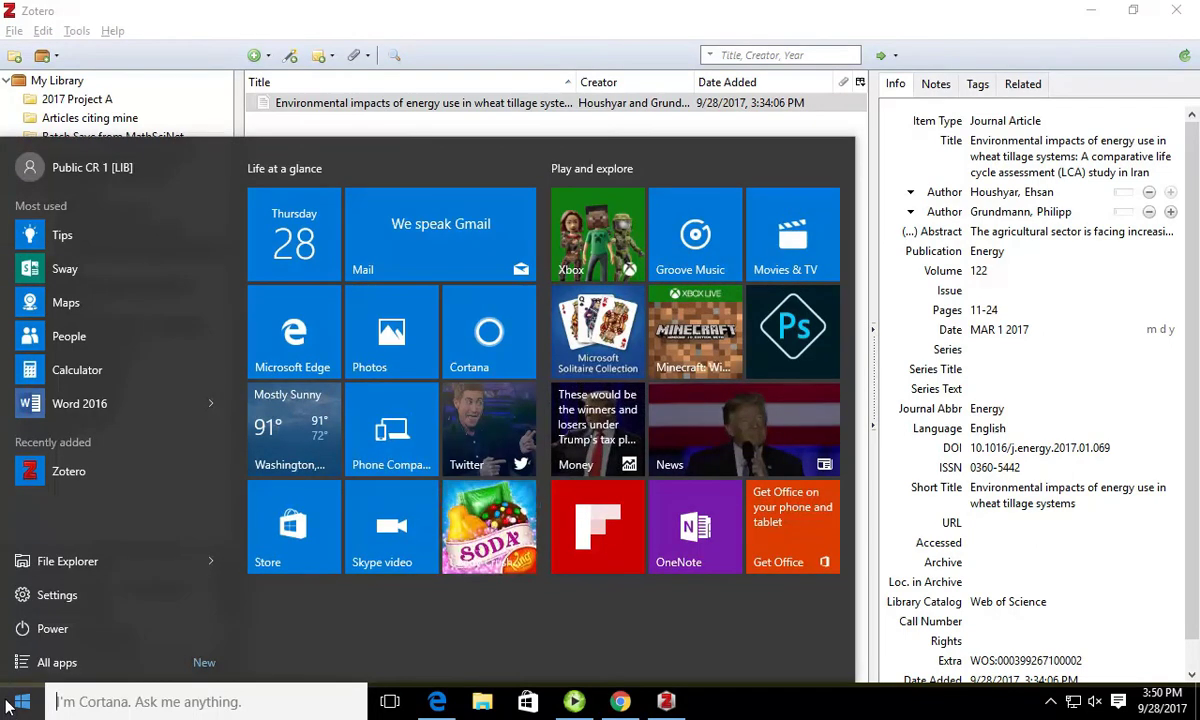
{"action": "type", "text": "Word"}
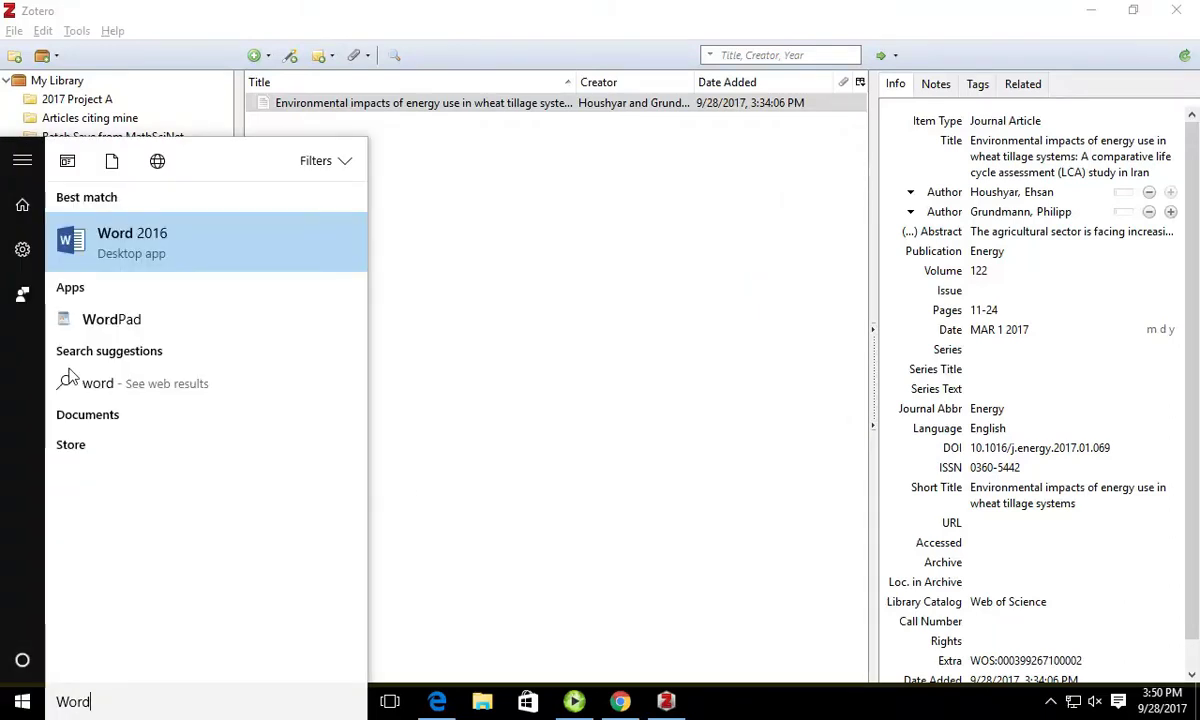
{"action": "left_click", "coordinate": [170, 226]}
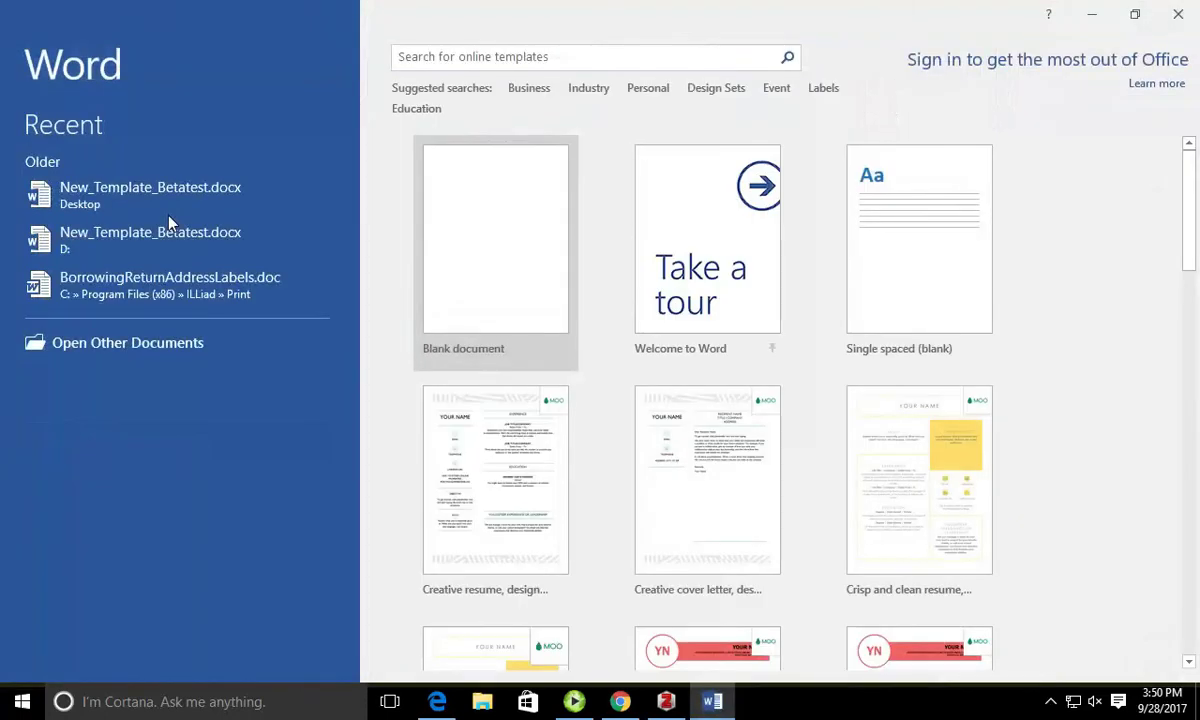
Step: Create a blank Word document and show the Zotero ribbon tools
{"action": "left_click", "coordinate": [443, 252]}
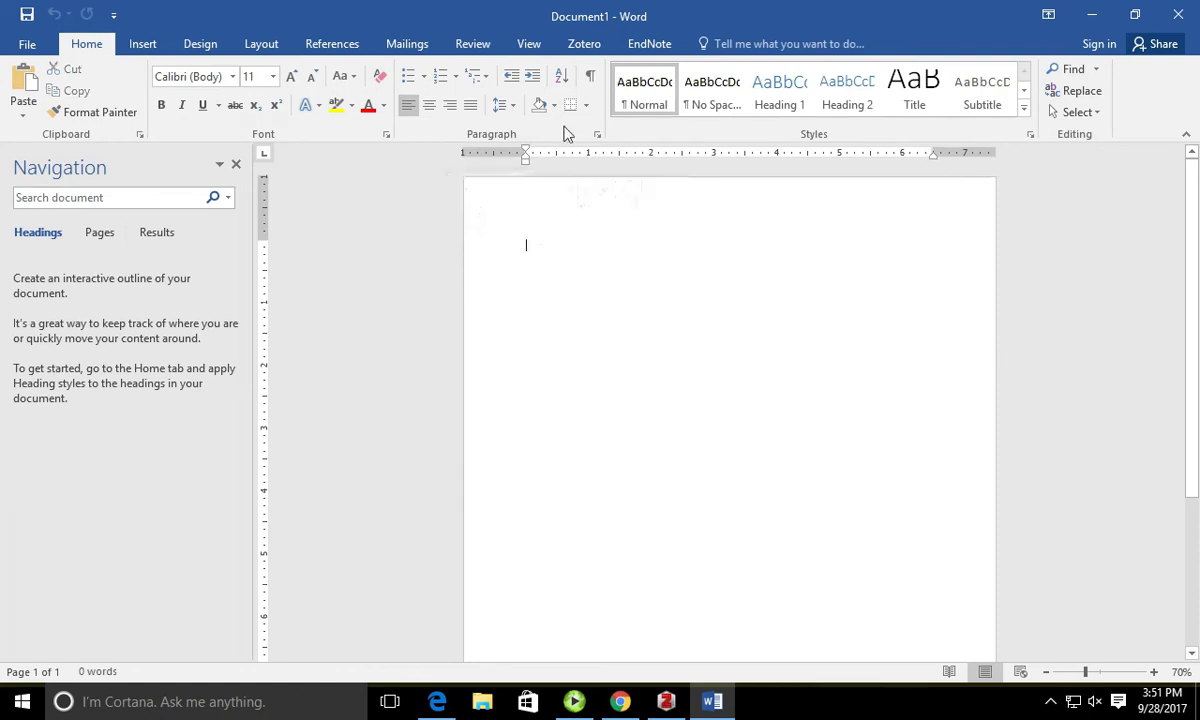
{"action": "left_click", "coordinate": [590, 45]}
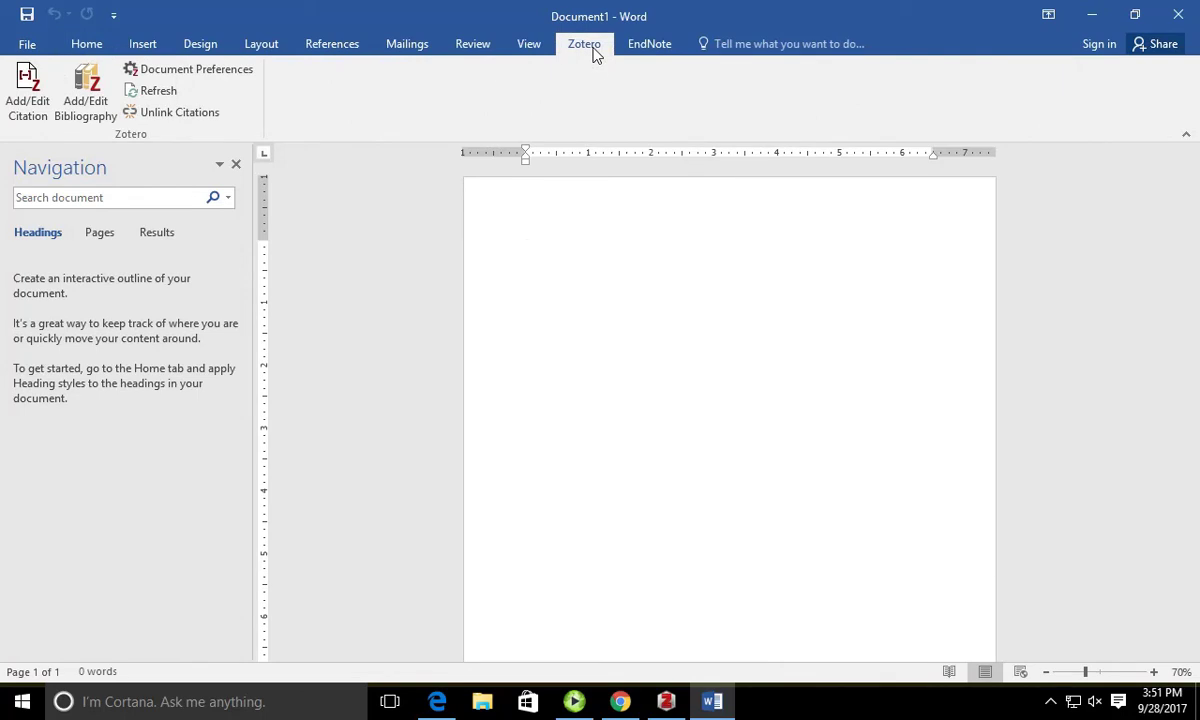
{"action": "left_click", "coordinate": [158, 76]}
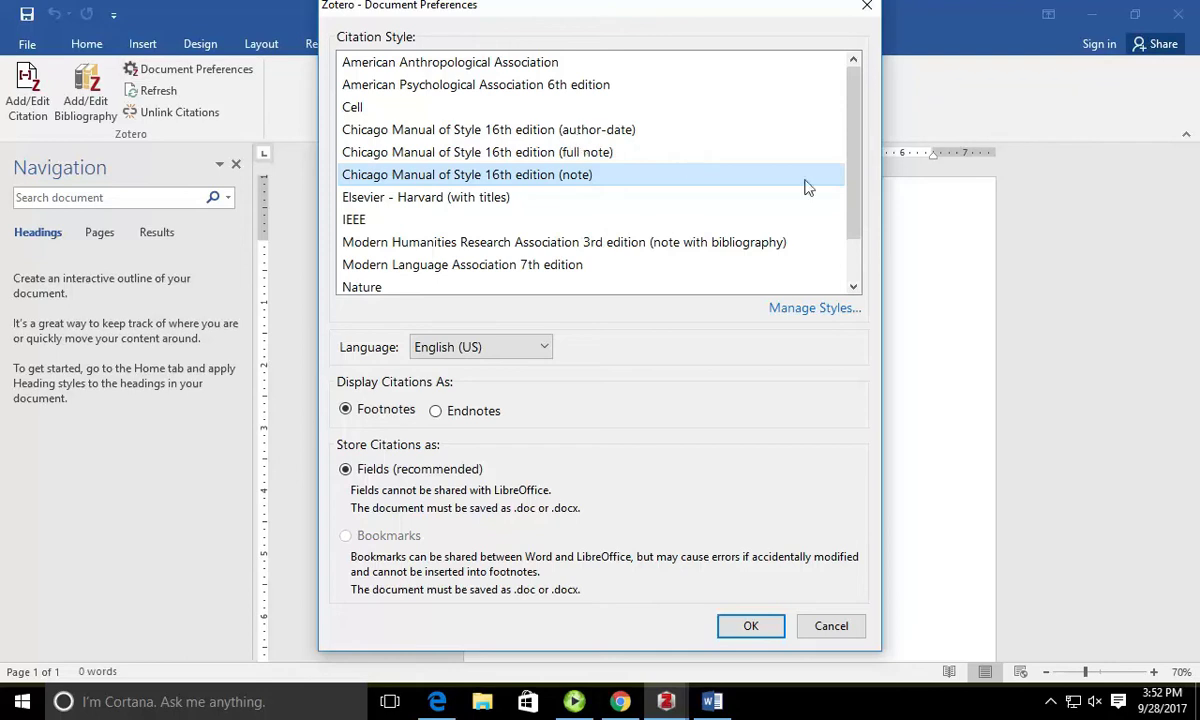
{"action": "left_click_drag", "start_coordinate": [858, 198], "coordinate": [853, 130]}
{"action": "left_click", "coordinate": [847, 310]}
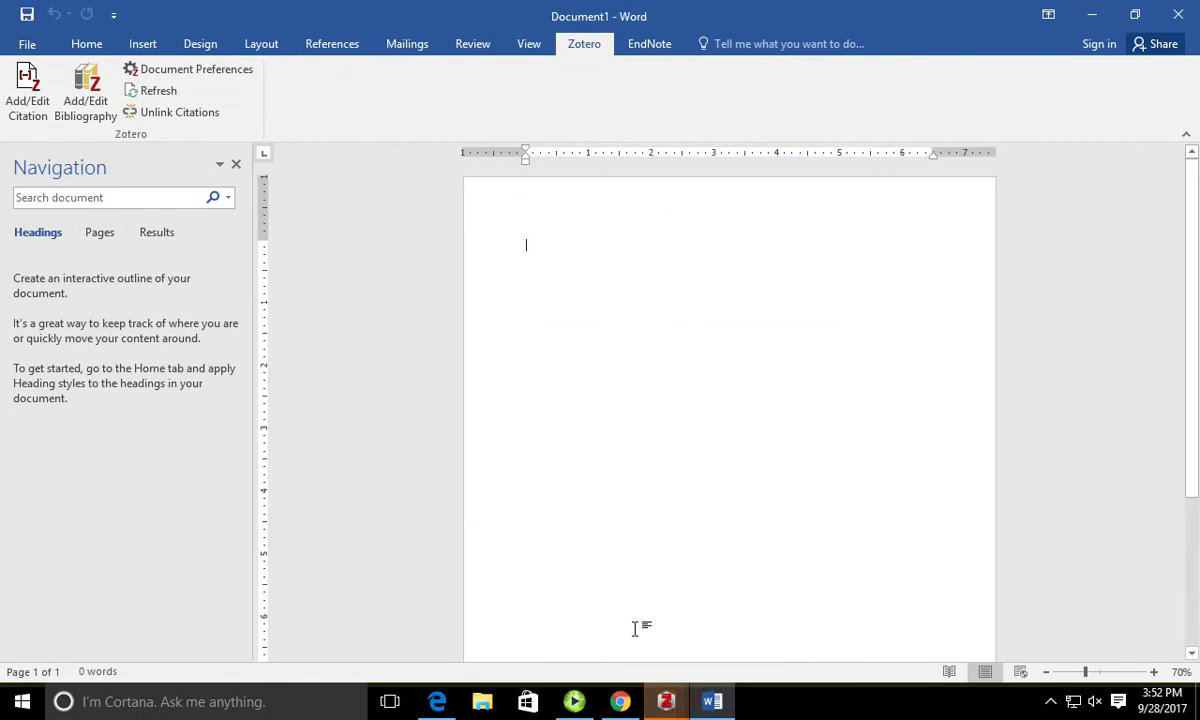
Step: Browse the additional styles repository filtered to linguistics, then clear the filter and close preferences
{"action": "mouse_move", "coordinate": [666, 701]}
{"action": "left_click", "coordinate": [731, 640]}
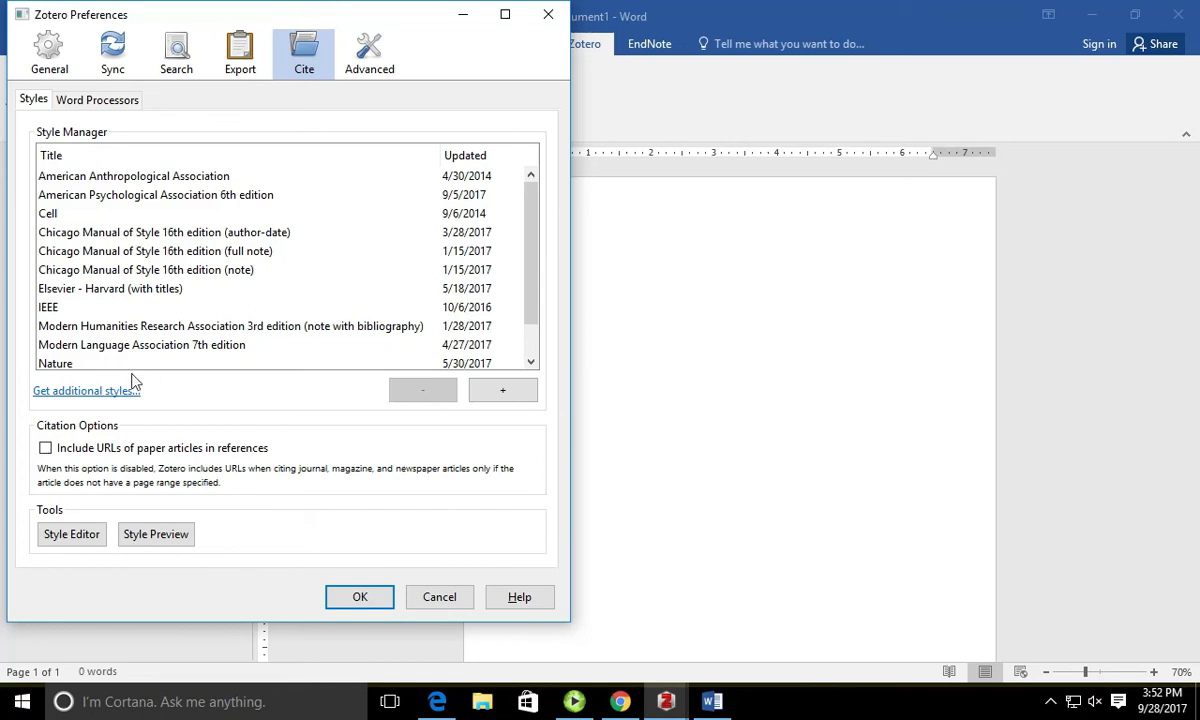
{"action": "scroll", "coordinate": [280, 335], "scroll_direction": "down", "scroll_amount": 1}
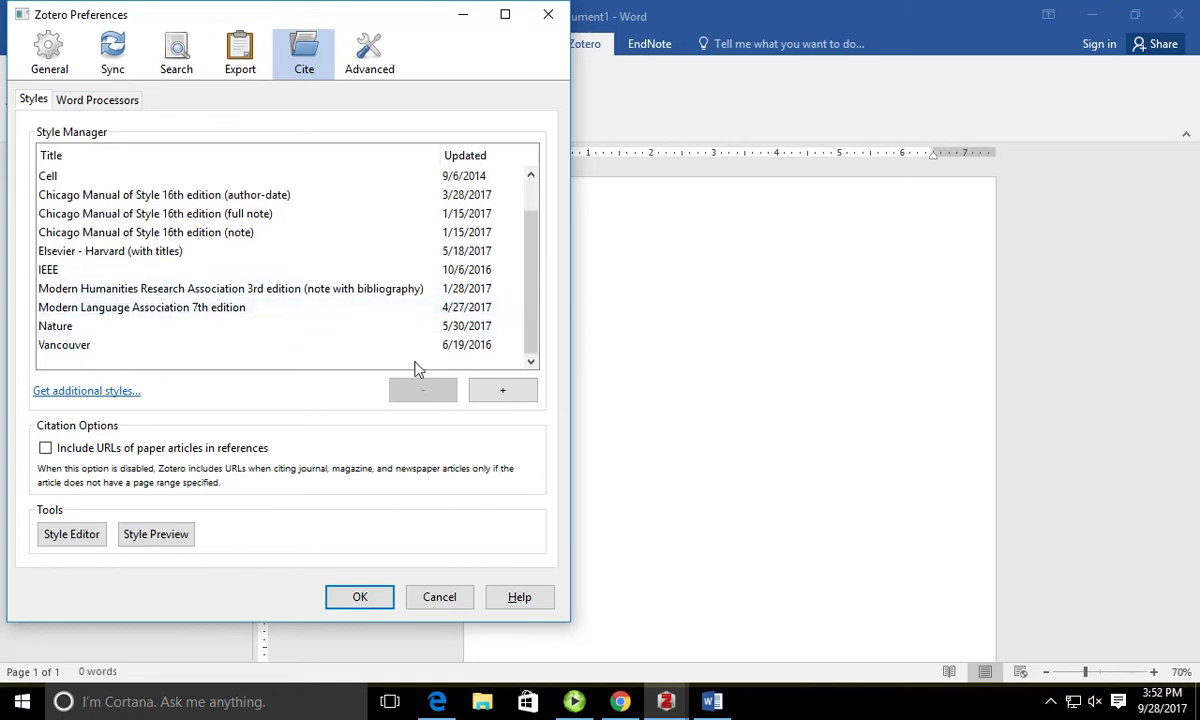
{"action": "left_click", "coordinate": [120, 391]}
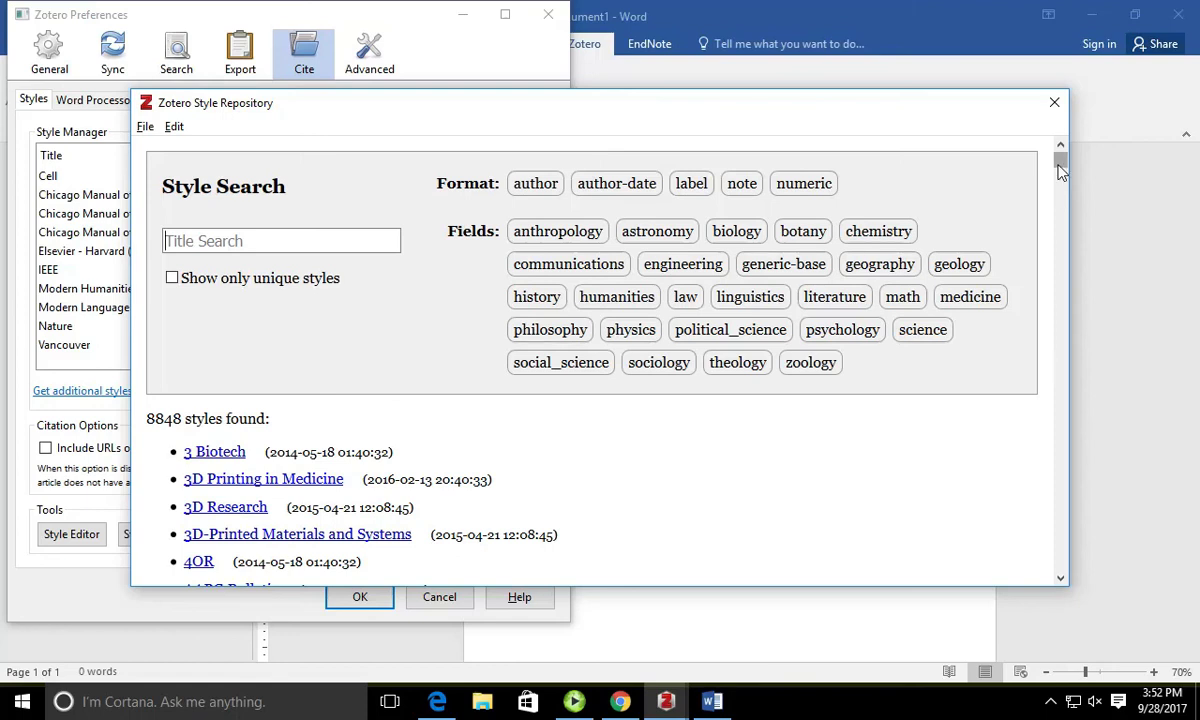
{"action": "left_click", "coordinate": [770, 297]}
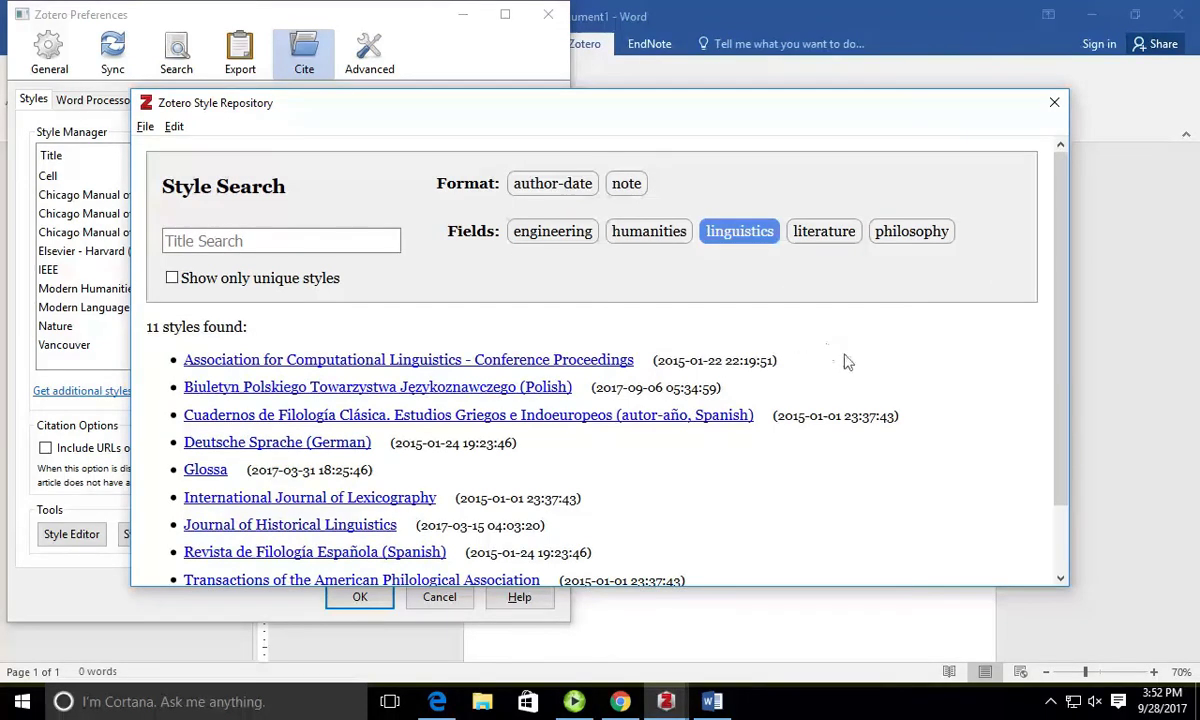
{"action": "scroll", "coordinate": [1066, 450], "scroll_direction": "down", "scroll_amount": 2}
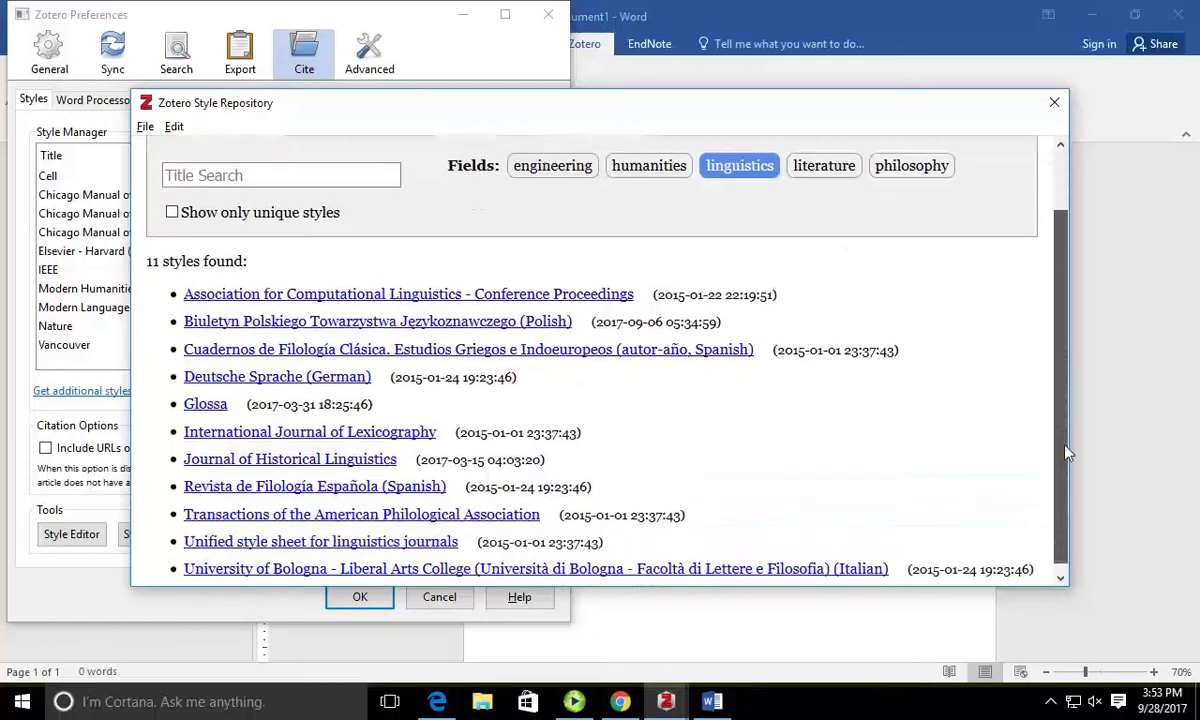
{"action": "scroll", "coordinate": [1066, 452], "scroll_direction": "down", "scroll_amount": 1}
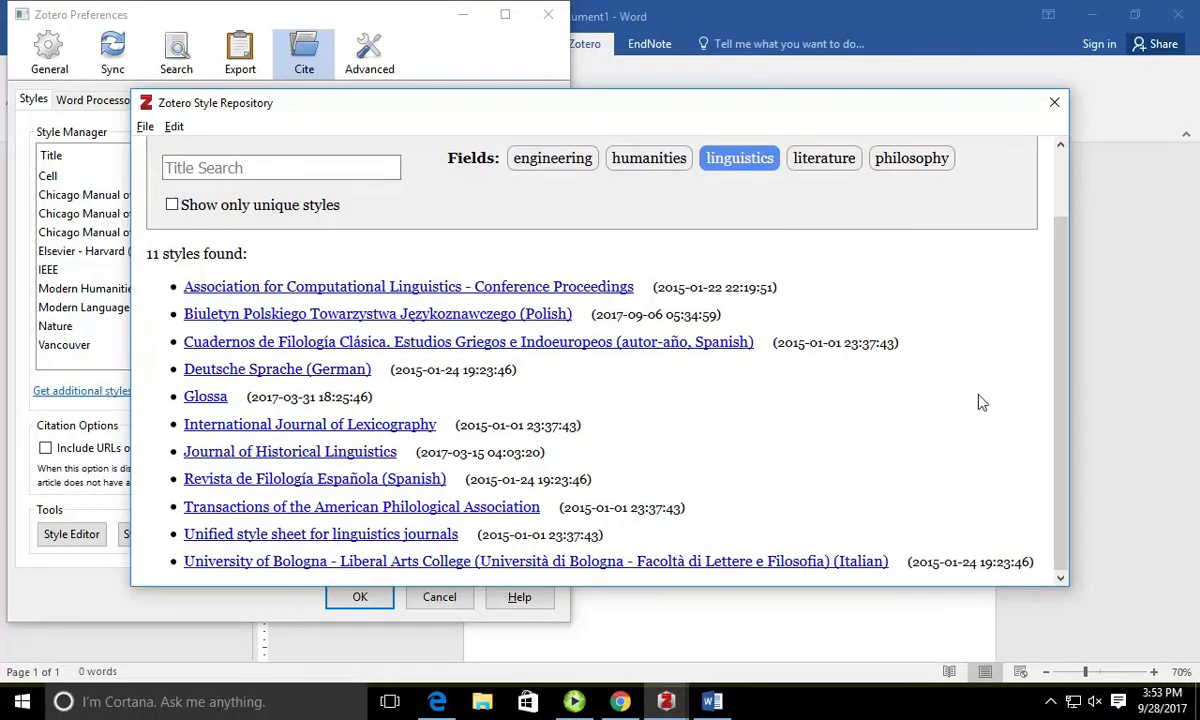
{"action": "scroll", "coordinate": [980, 402], "scroll_direction": "up", "scroll_amount": 2}
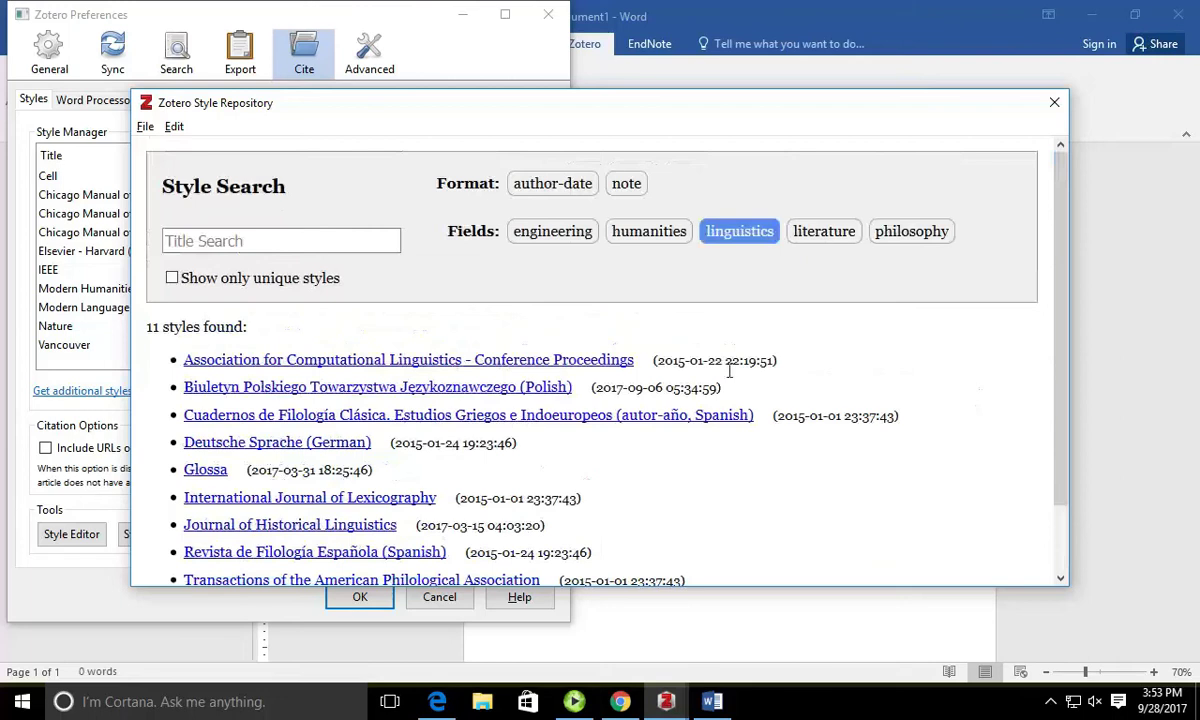
{"action": "left_click", "coordinate": [730, 236]}
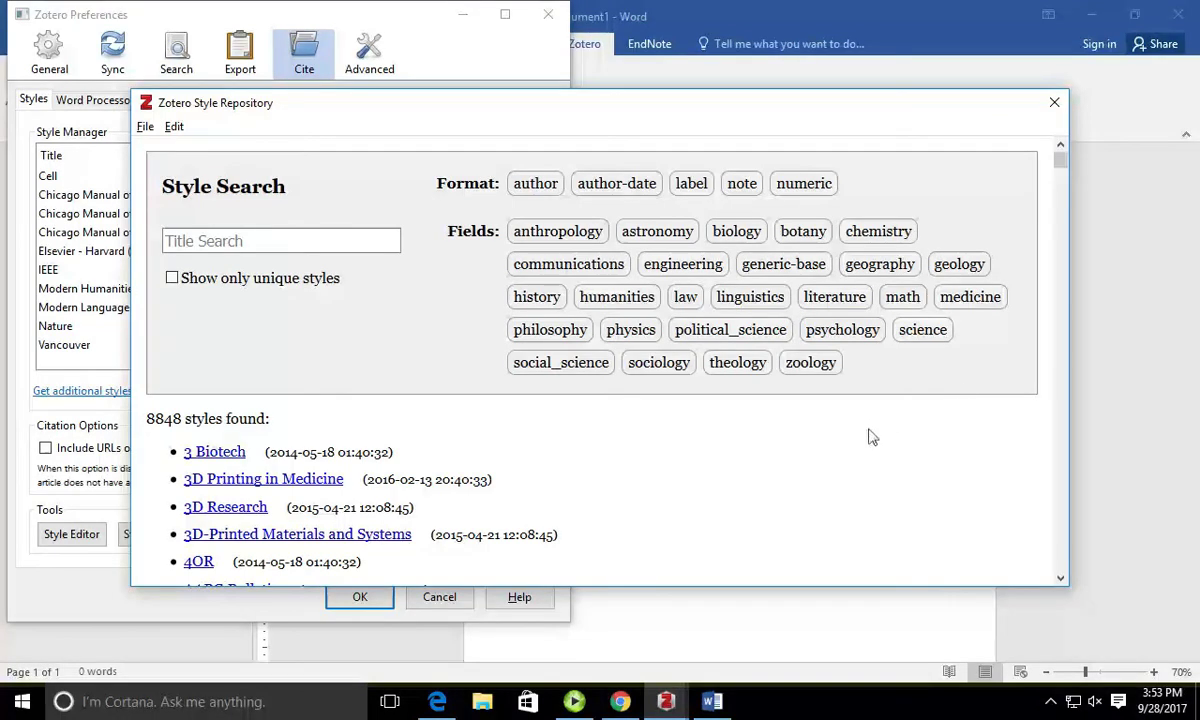
{"action": "left_click", "coordinate": [1054, 102]}
{"action": "left_click", "coordinate": [362, 600]}
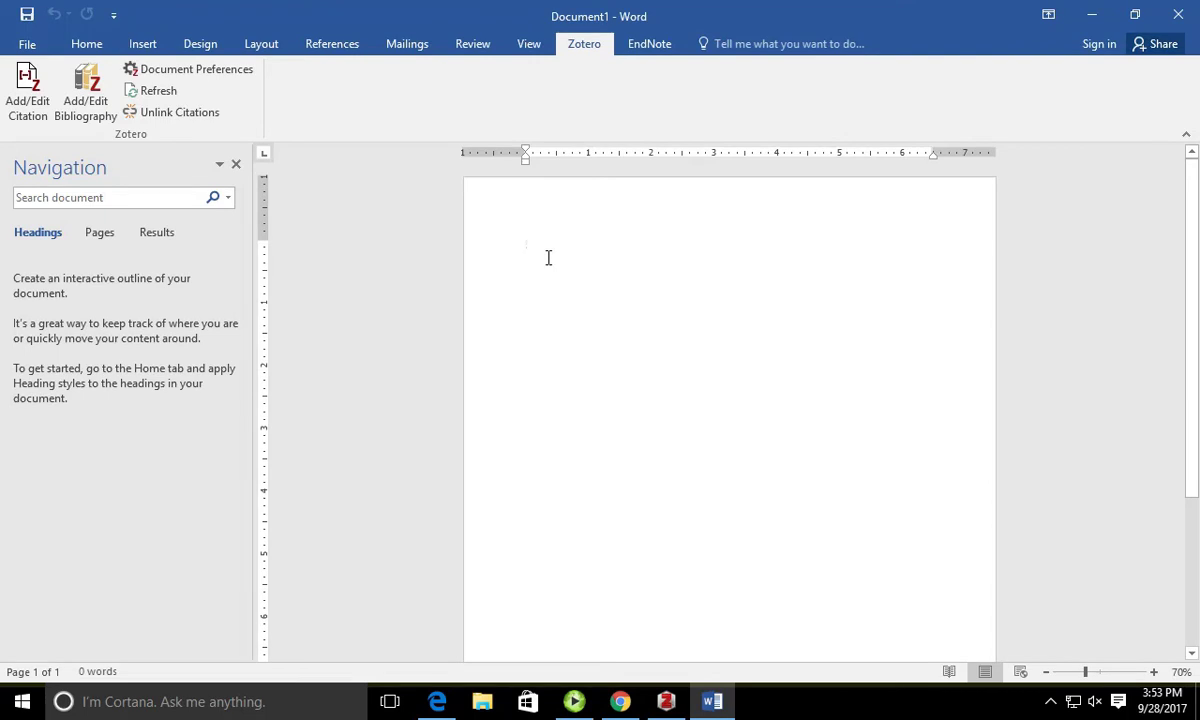
Step: Set the document's Zotero citation style to Chicago (author-date)
{"action": "left_click", "coordinate": [225, 69]}
{"action": "left_click", "coordinate": [510, 137]}
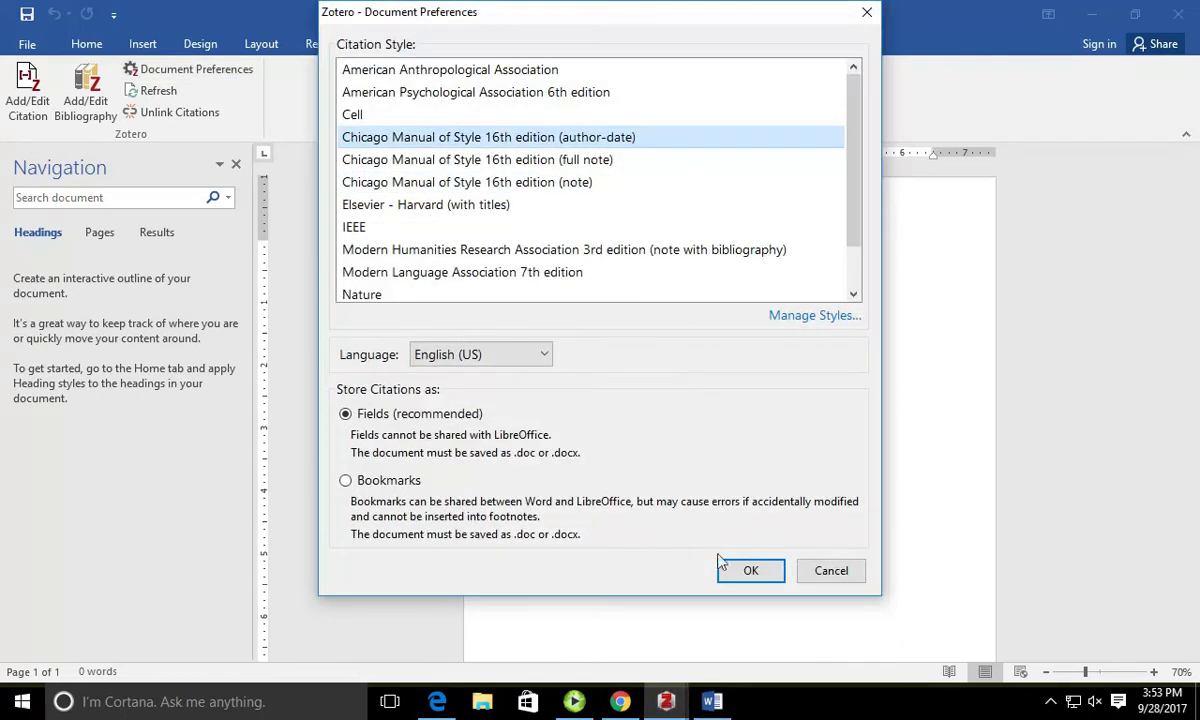
{"action": "left_click", "coordinate": [737, 575]}
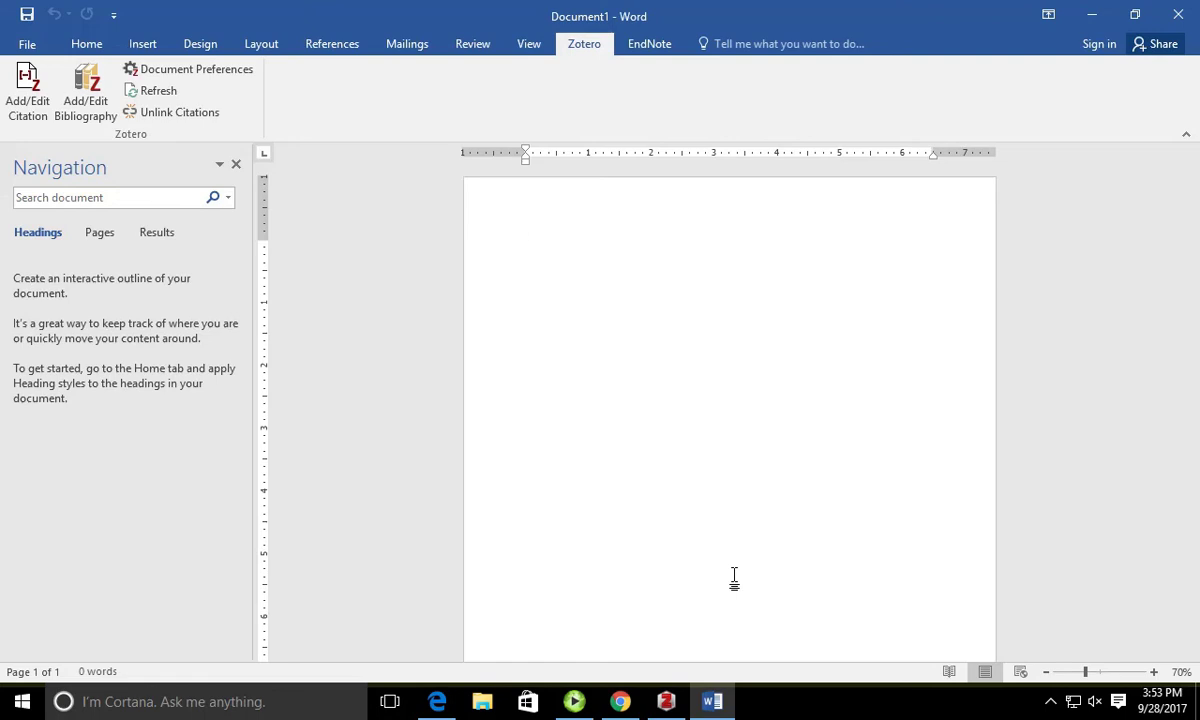
Step: Type 'Here's my test sentence' at 100% zoom and start a Zotero citation after it
{"action": "type", "text": "Here's my test sentence."}
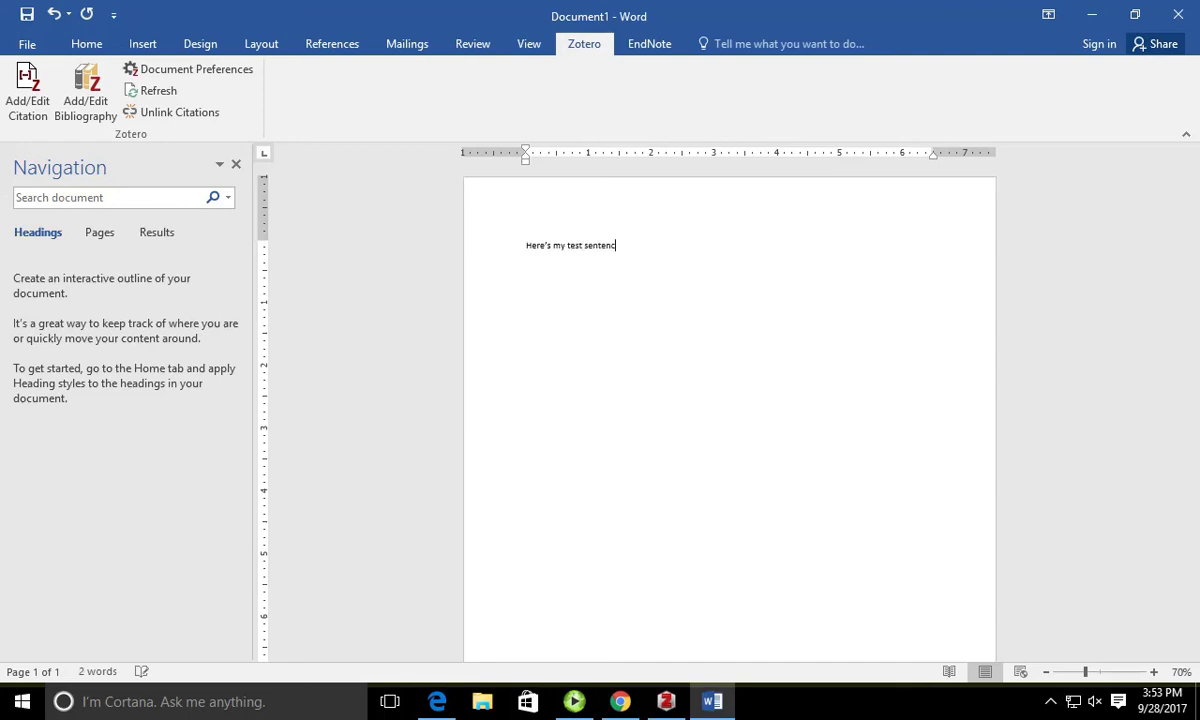
{"action": "left_click", "coordinate": [1154, 671]}
{"action": "left_click", "coordinate": [1154, 671]}
{"action": "left_click", "coordinate": [1154, 671]}
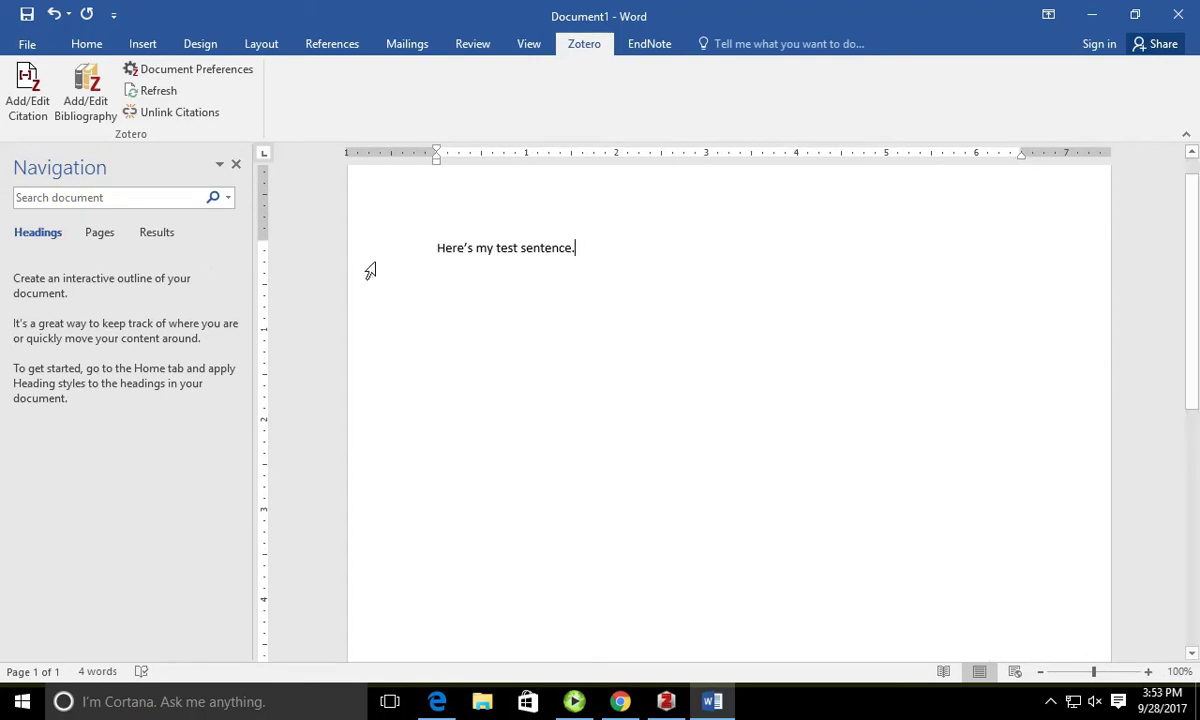
{"action": "key", "text": "BackSpace"}
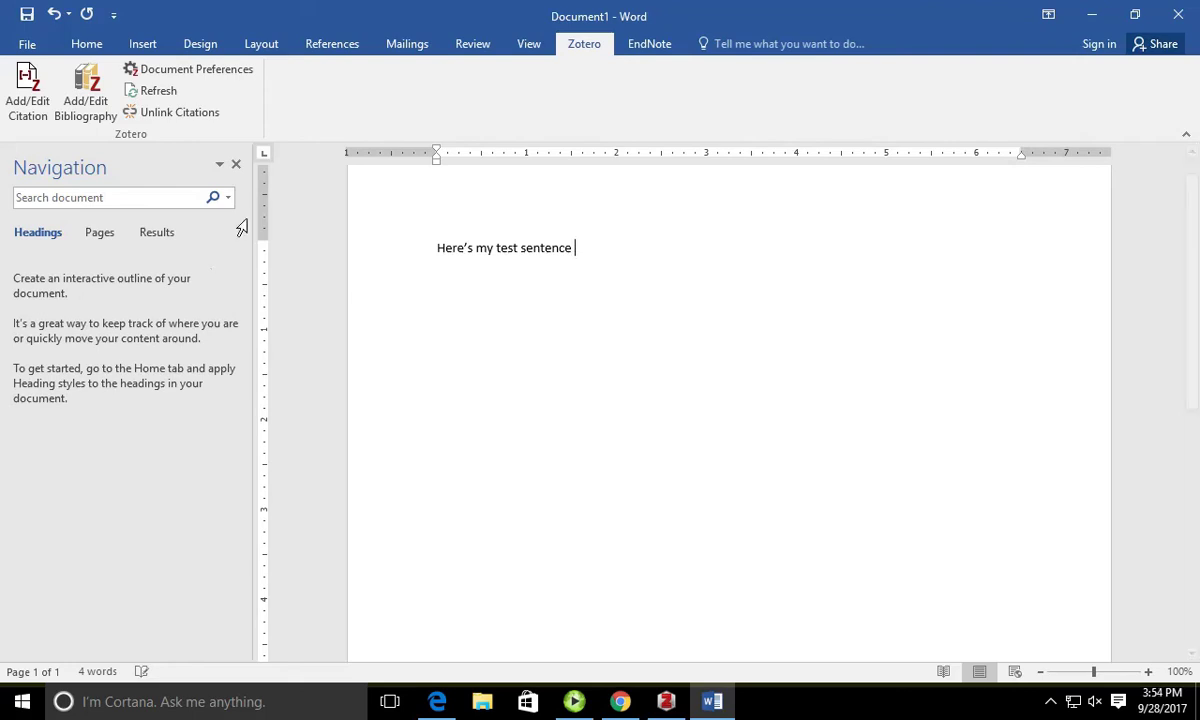
{"action": "left_click", "coordinate": [33, 108]}
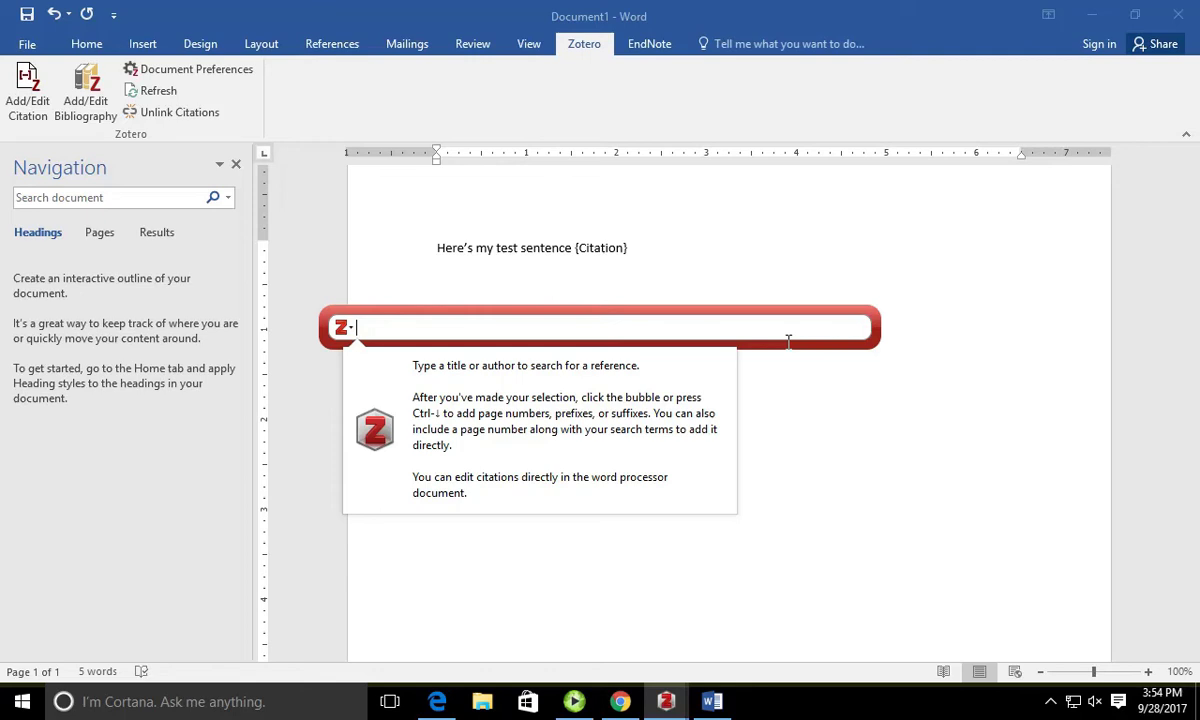
Step: Search 'agricultu' and cite the Kodric et al. 2017 article
{"action": "type", "text": "agricultu"}
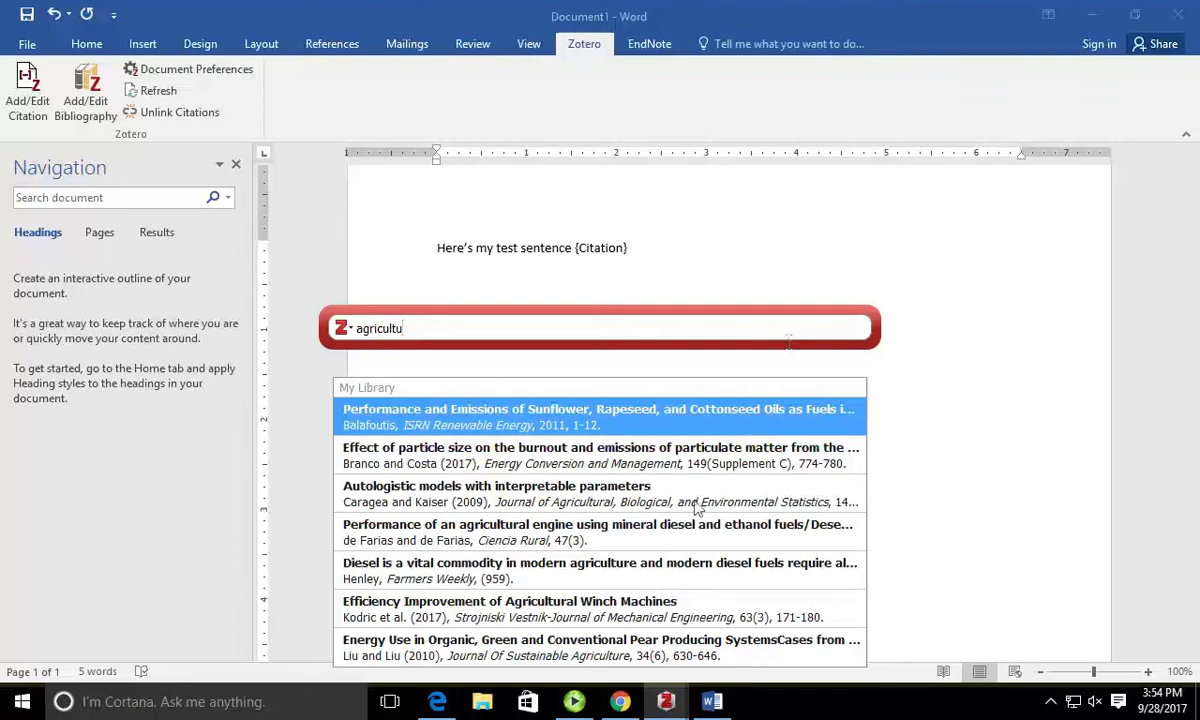
{"action": "left_click", "coordinate": [668, 612]}
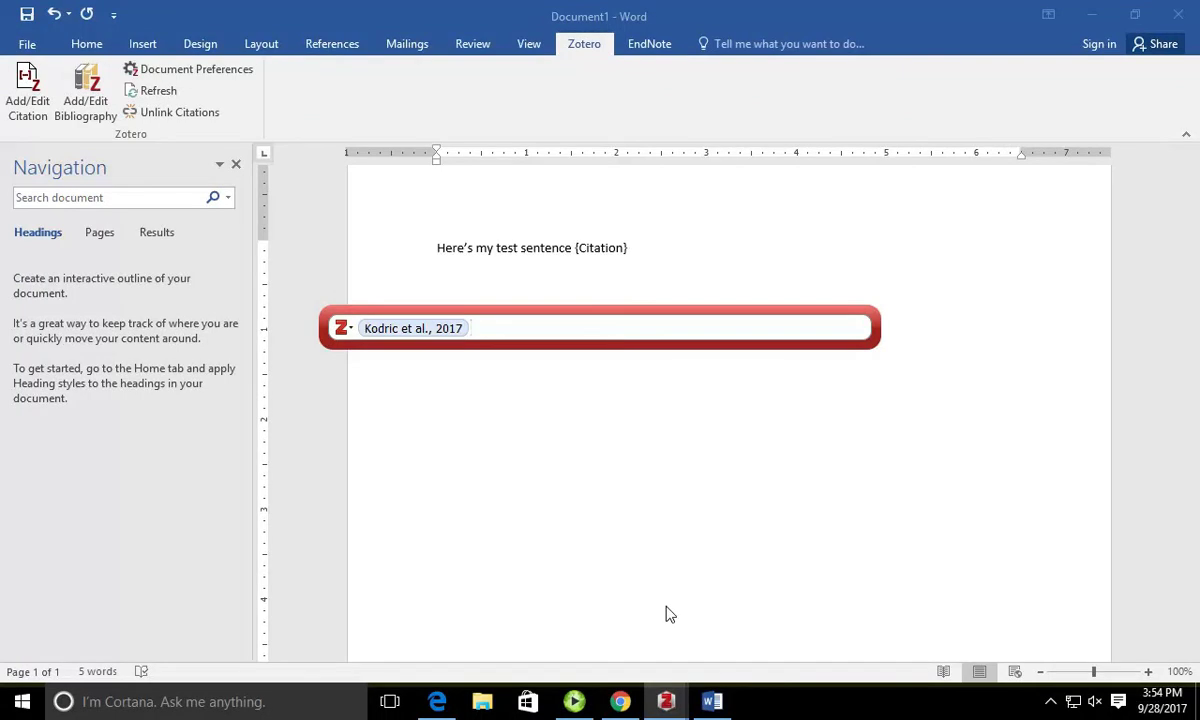
{"action": "key", "text": "Return"}
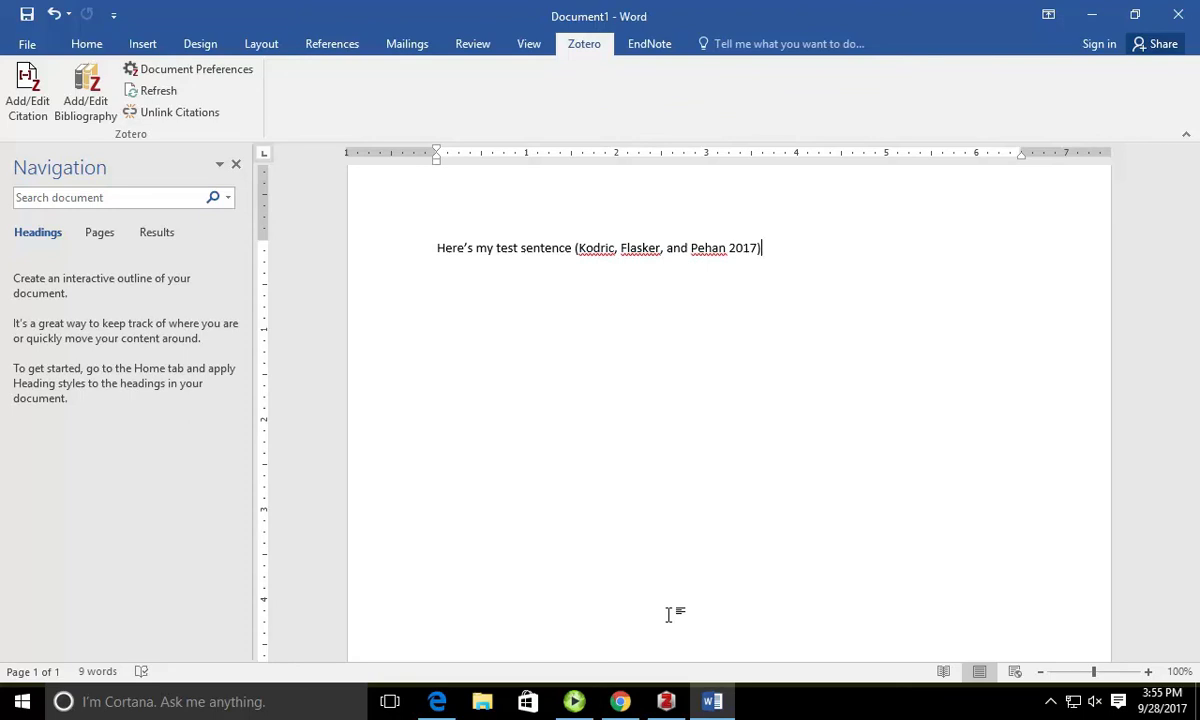
Step: Add 'Here's another citation' citing Liu and Liu 2010, ending with a period and new line
{"action": "type", "text": ".  Here's another citation"}
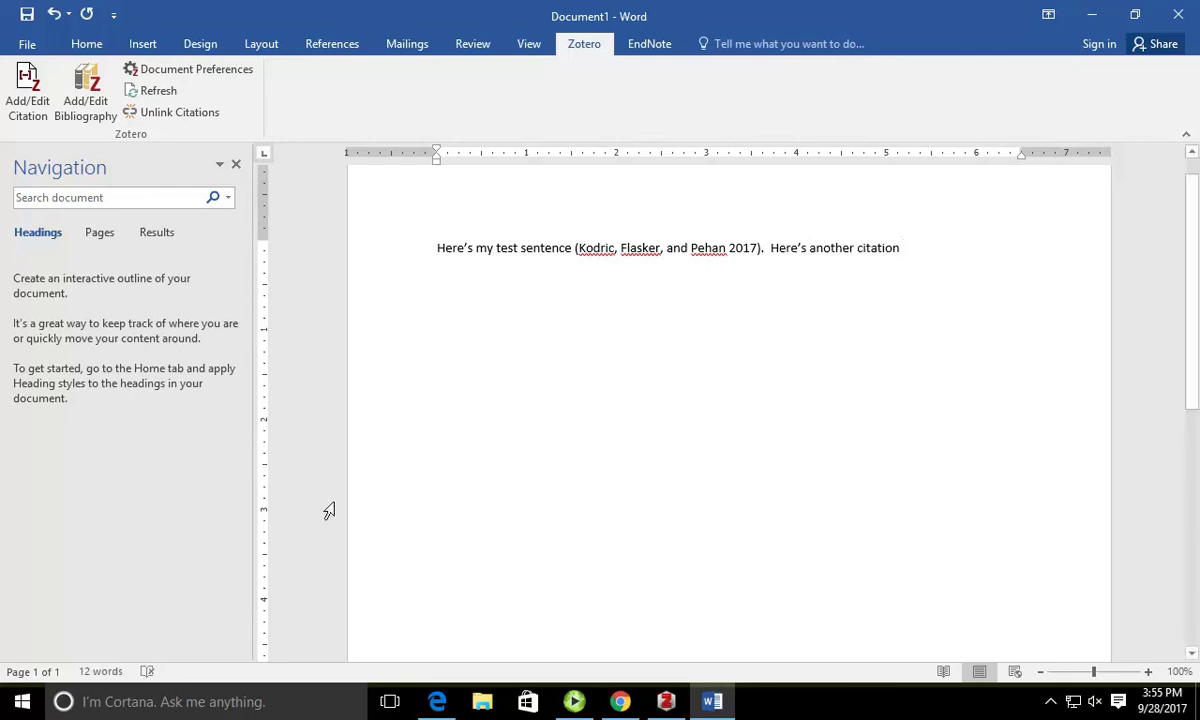
{"action": "left_click", "coordinate": [28, 118]}
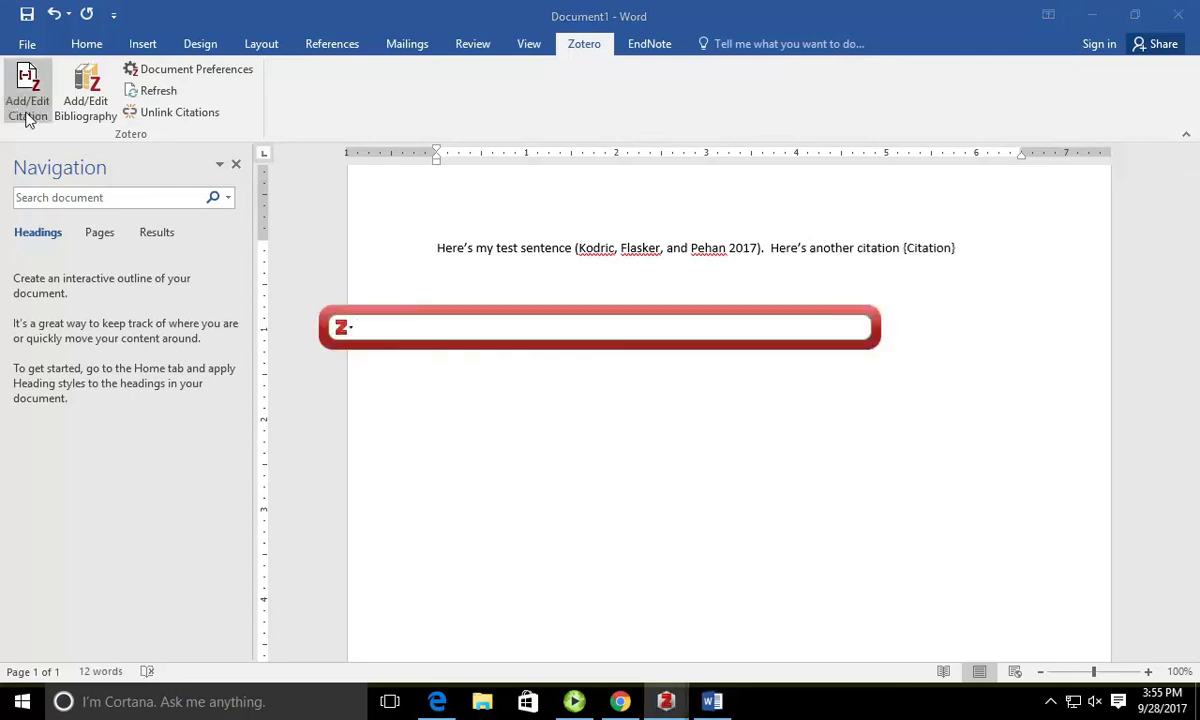
{"action": "type", "text": "agriculture"}
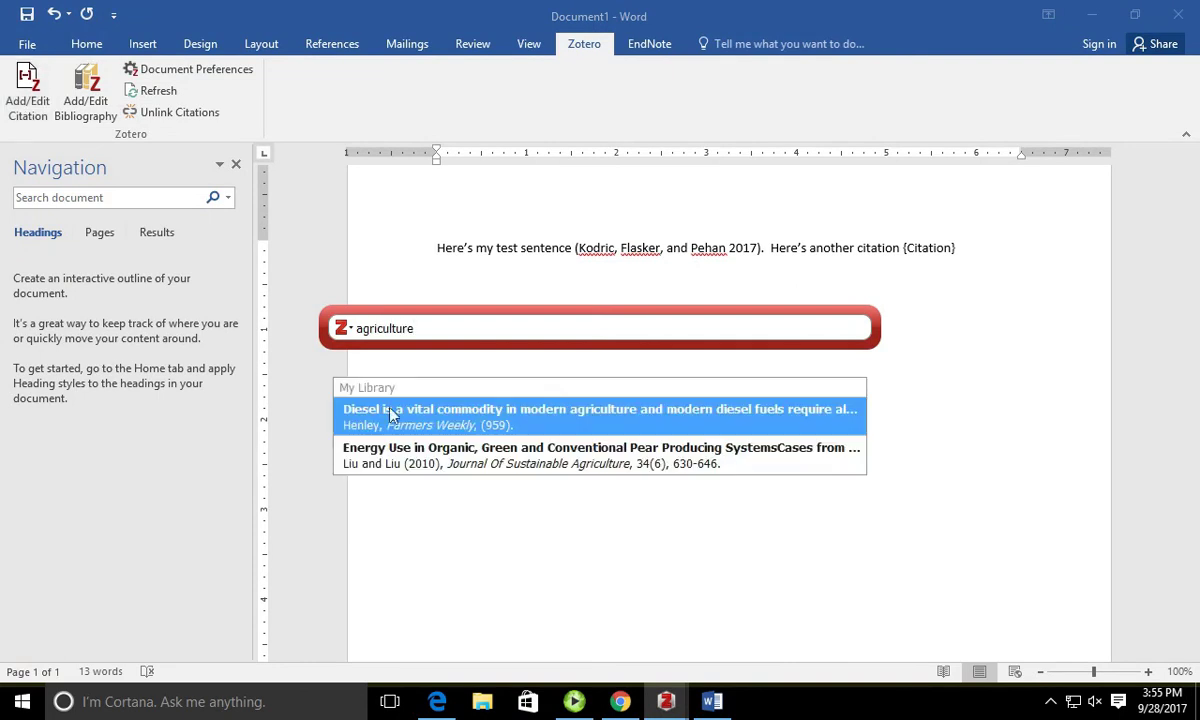
{"action": "left_click", "coordinate": [424, 465]}
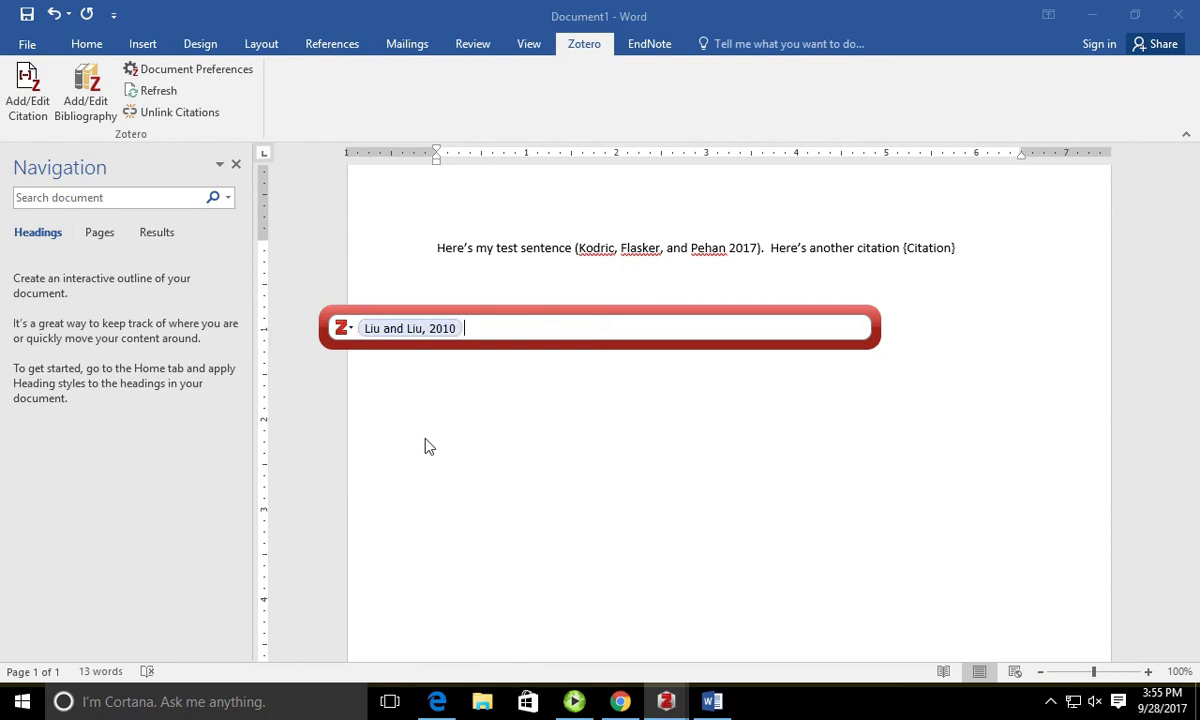
{"action": "key", "text": "Return"}
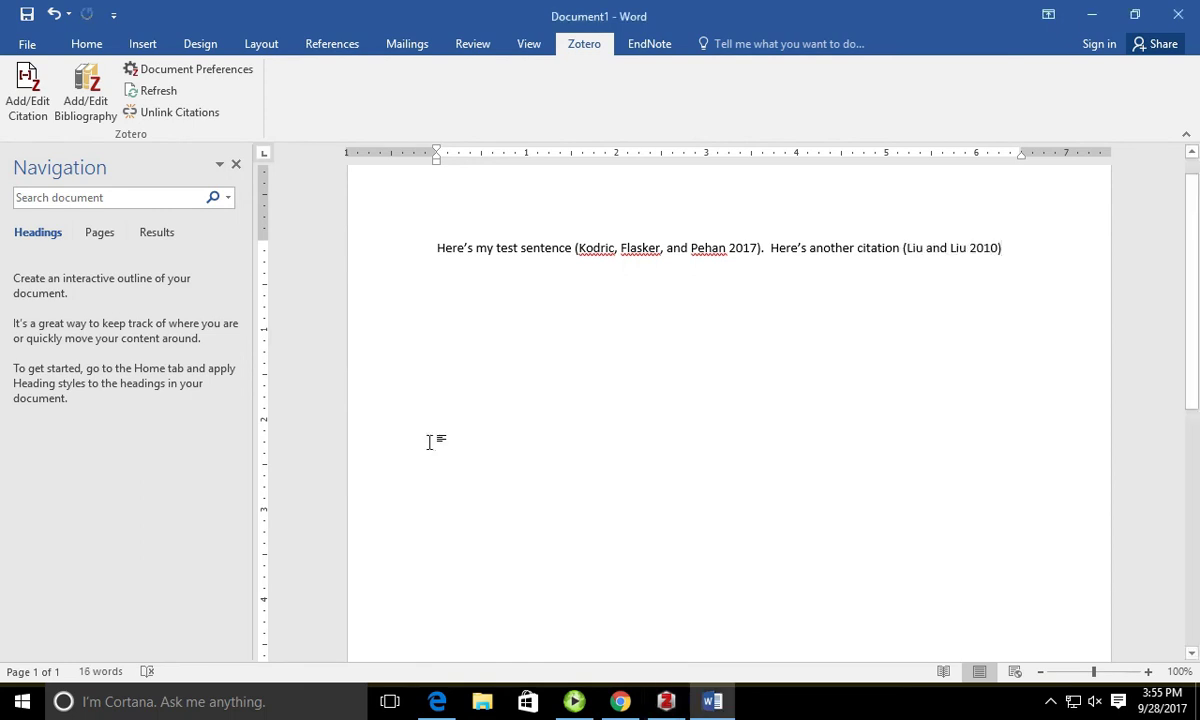
{"action": "type", "text": "."}
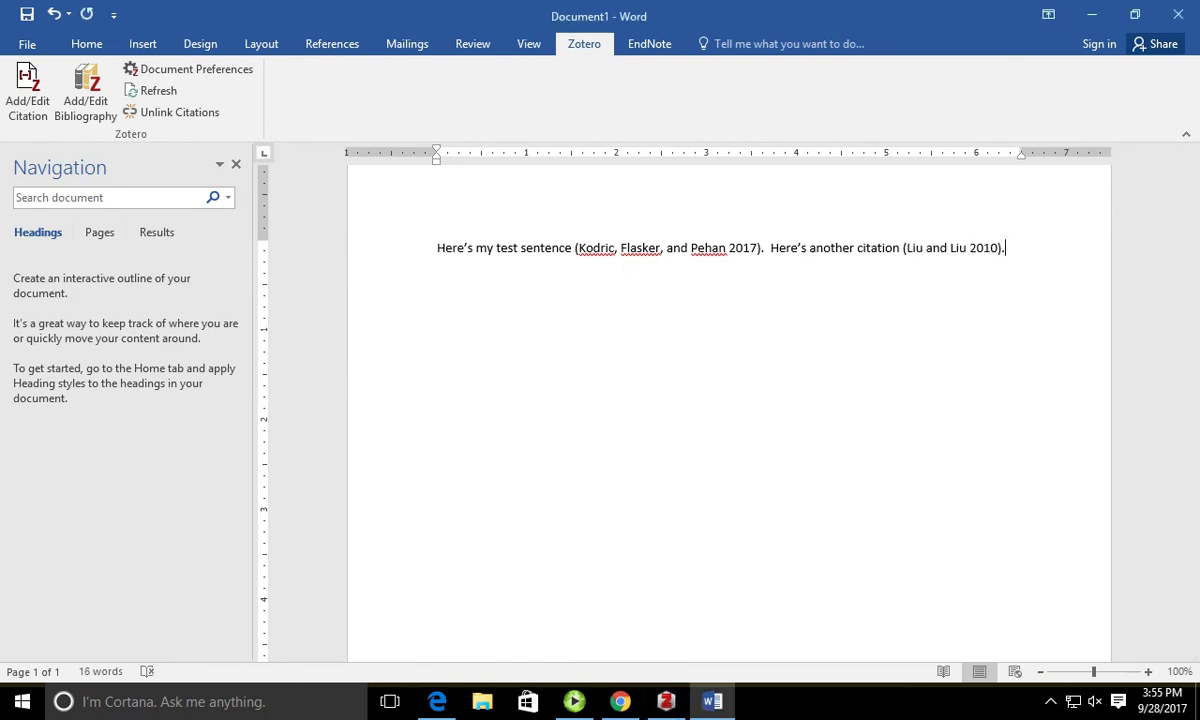
{"action": "key", "text": "Return"}
{"action": "key", "text": "Return"}
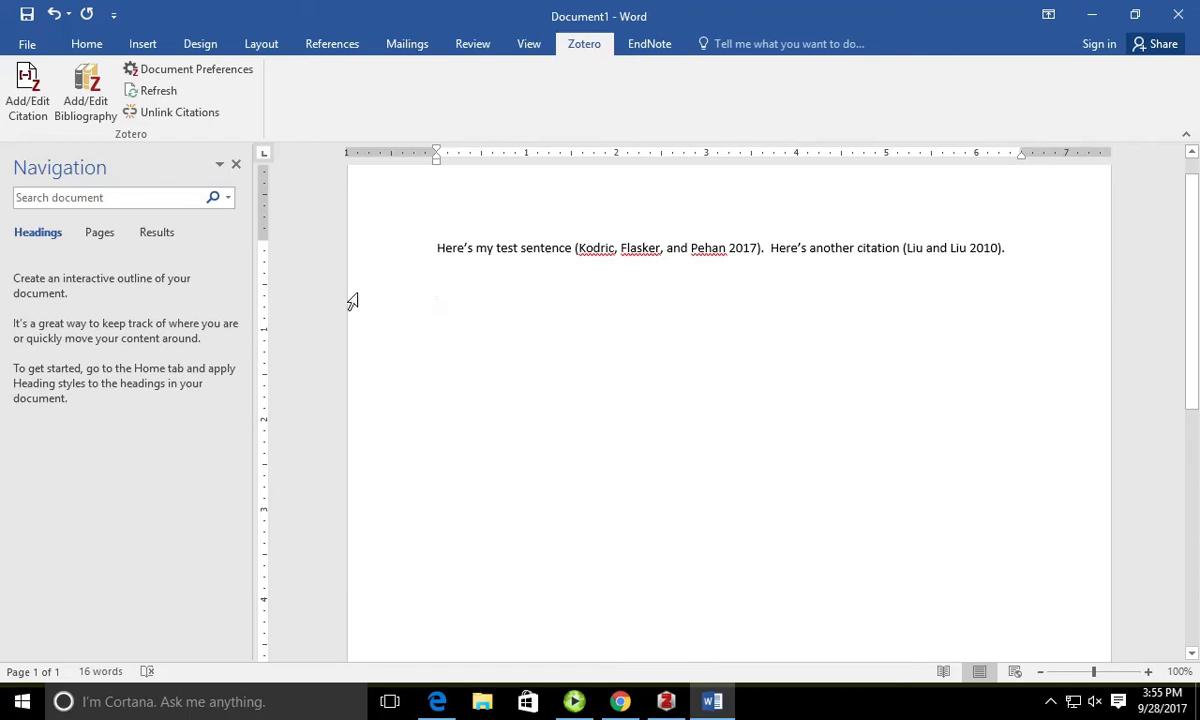
Step: Insert a Zotero bibliography listing the Kodric et al. 2017 and Liu and Liu 2010 articles
{"action": "left_click", "coordinate": [89, 112]}
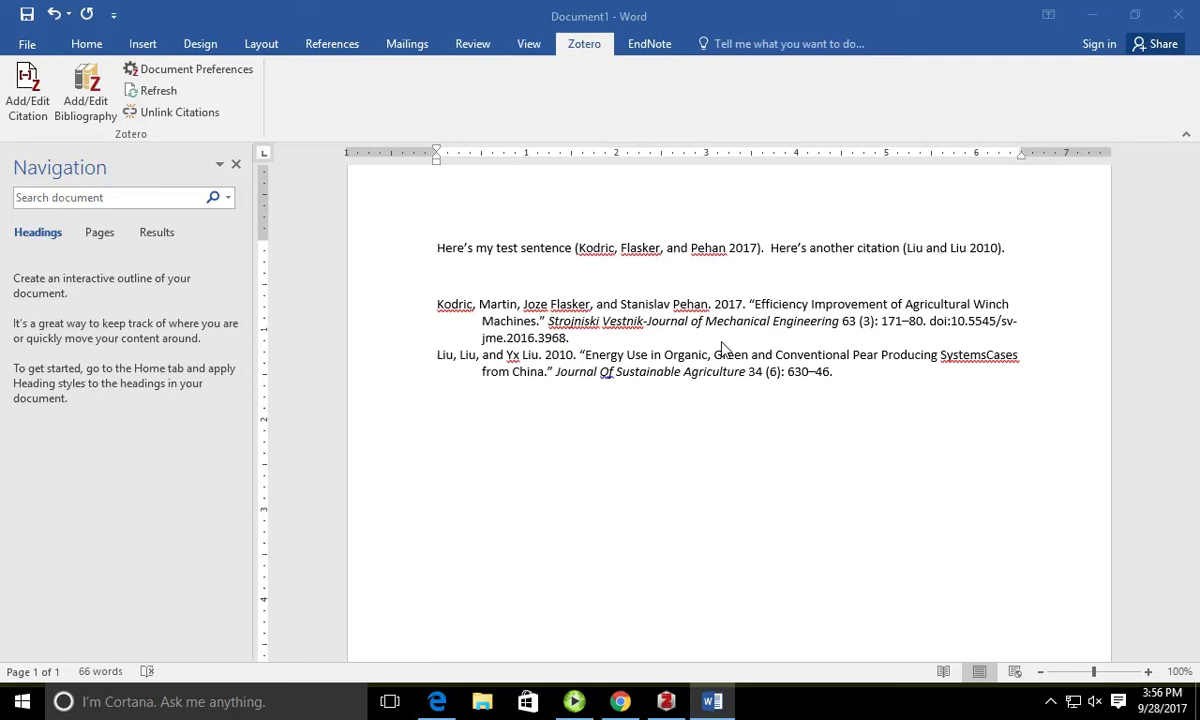
{"action": "left_click", "coordinate": [716, 252]}
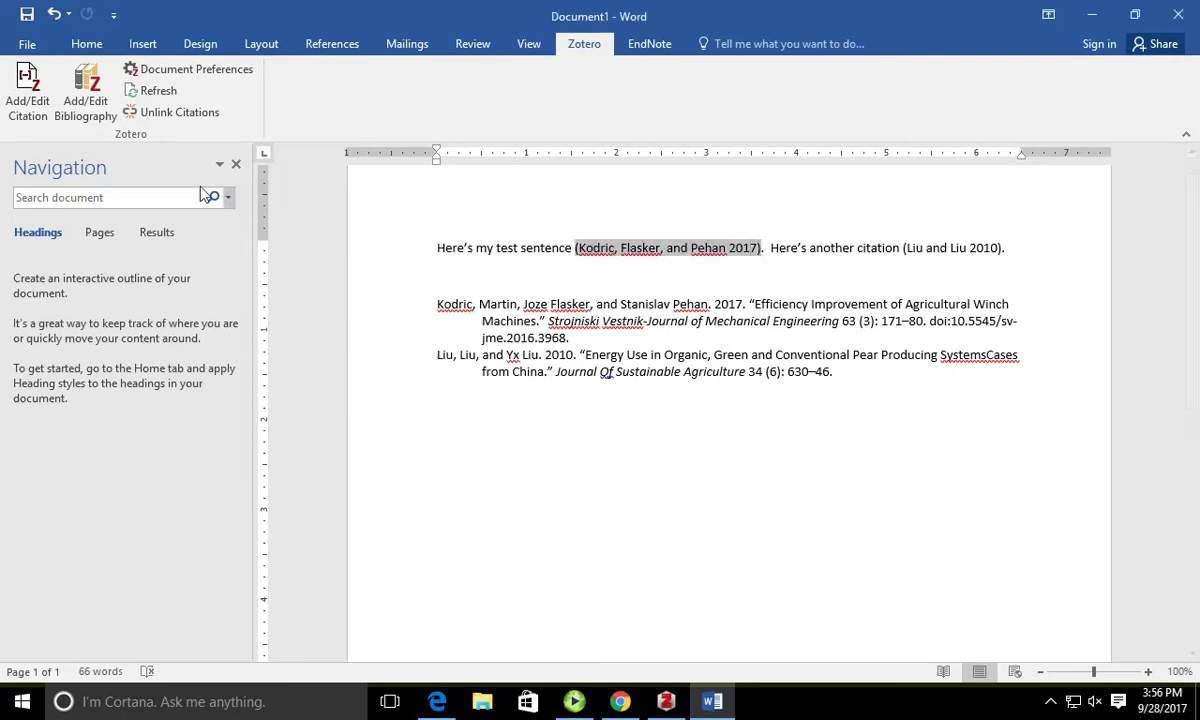
Step: Add the Balafoutis sunflower-oil article to the Kodric citation
{"action": "left_click", "coordinate": [33, 118]}
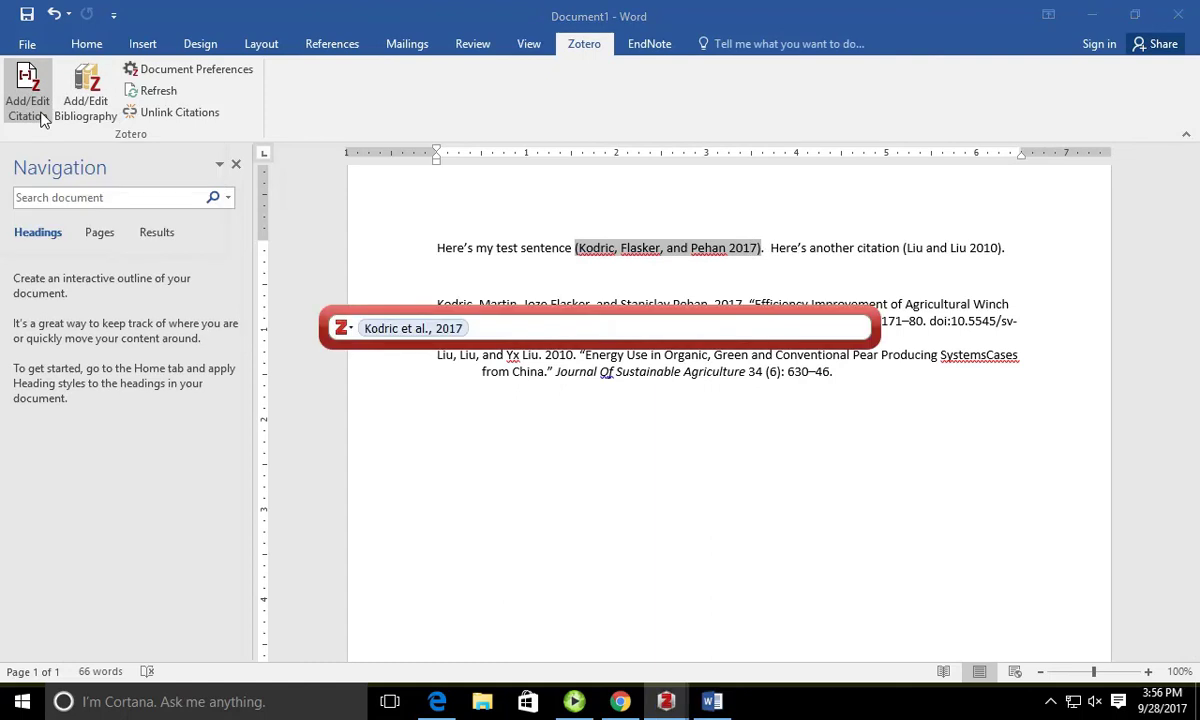
{"action": "key", "text": "Return"}
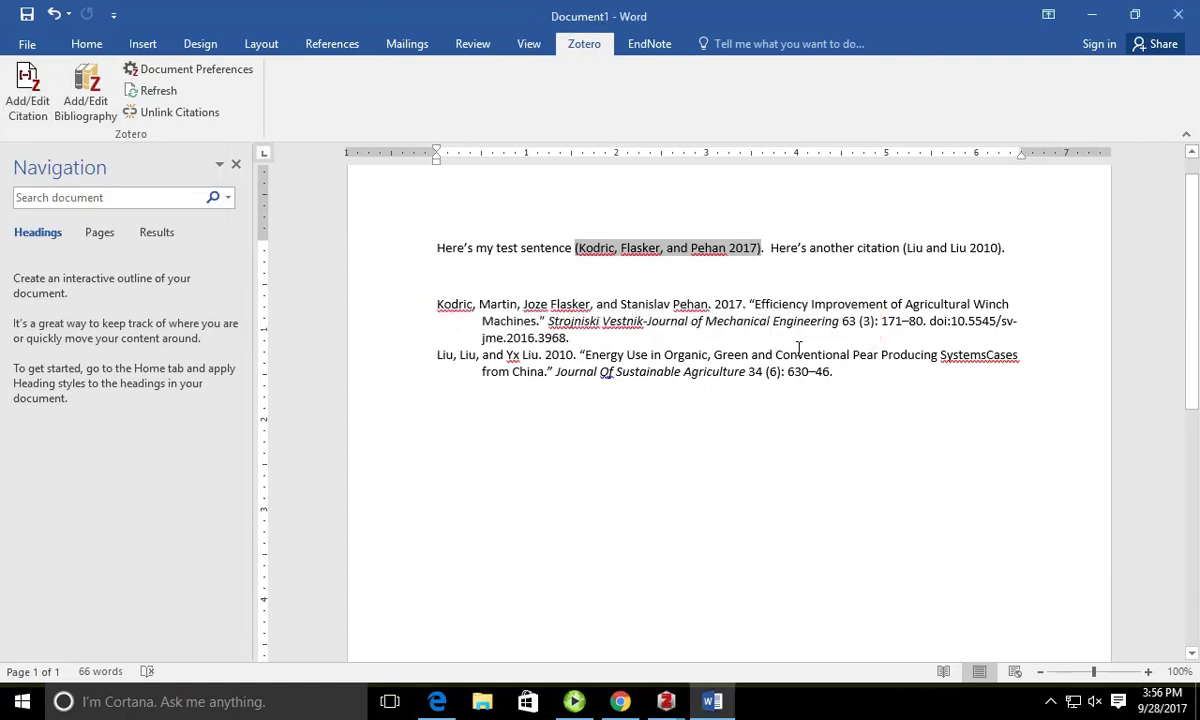
{"action": "left_click", "coordinate": [771, 290]}
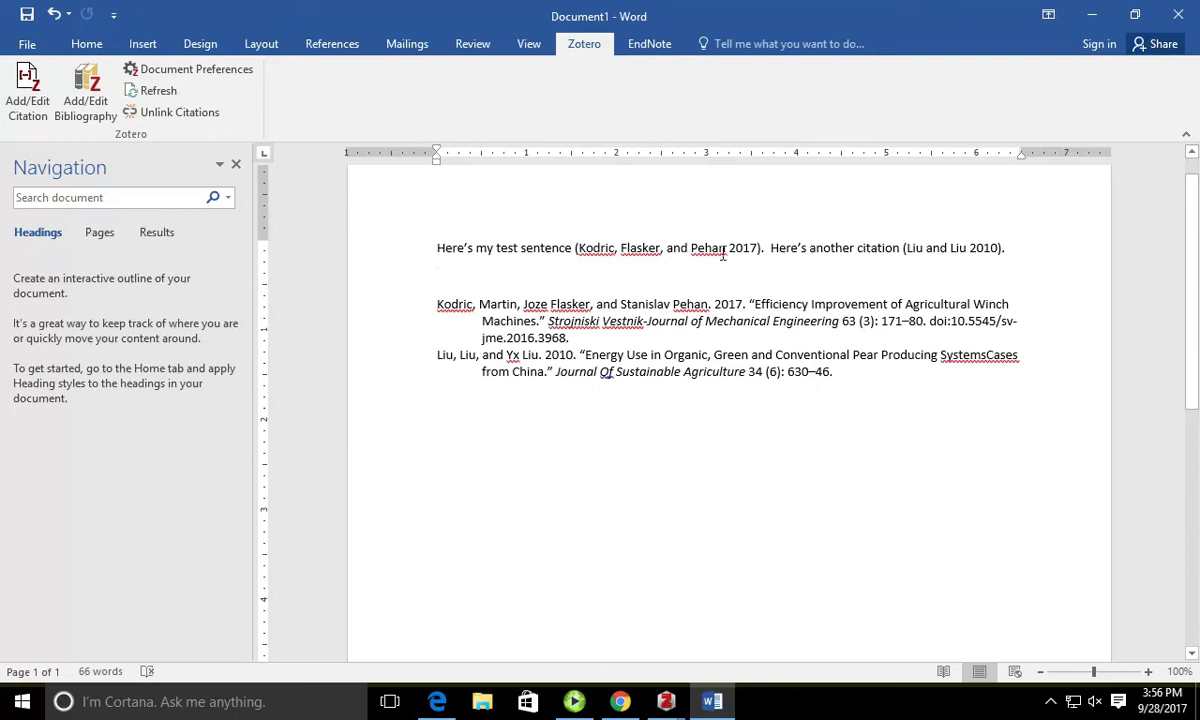
{"action": "left_click", "coordinate": [680, 249]}
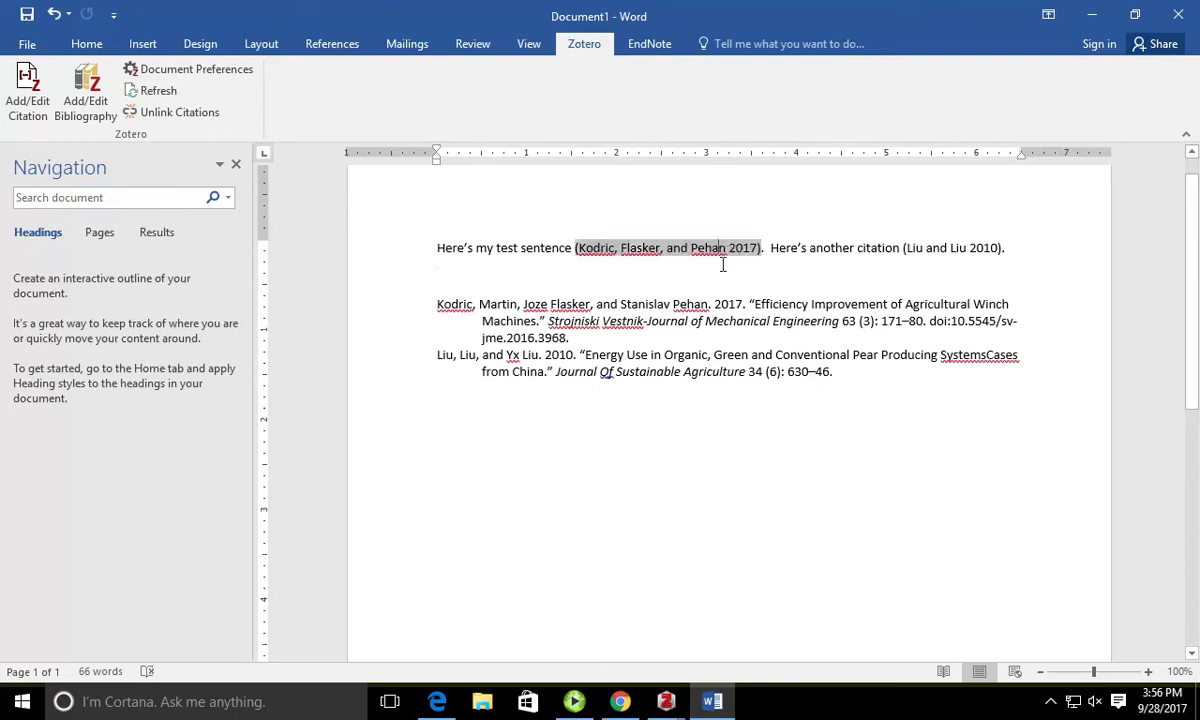
{"action": "left_click", "coordinate": [28, 95]}
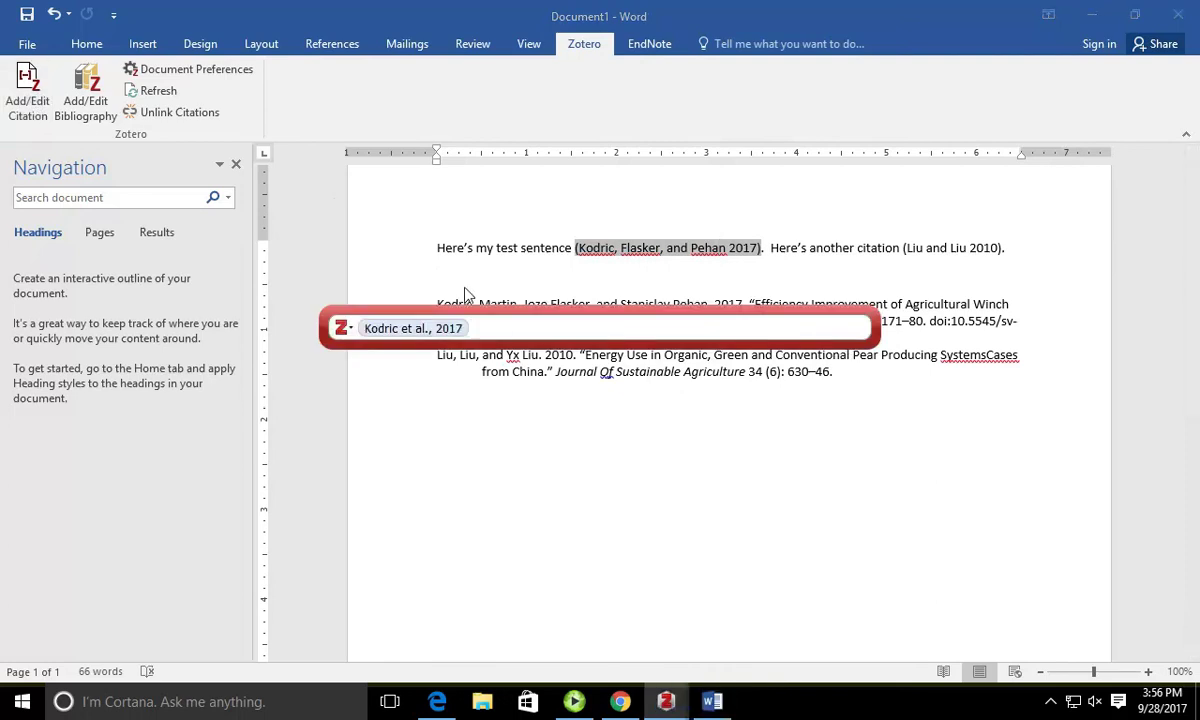
{"action": "type", "text": ","}
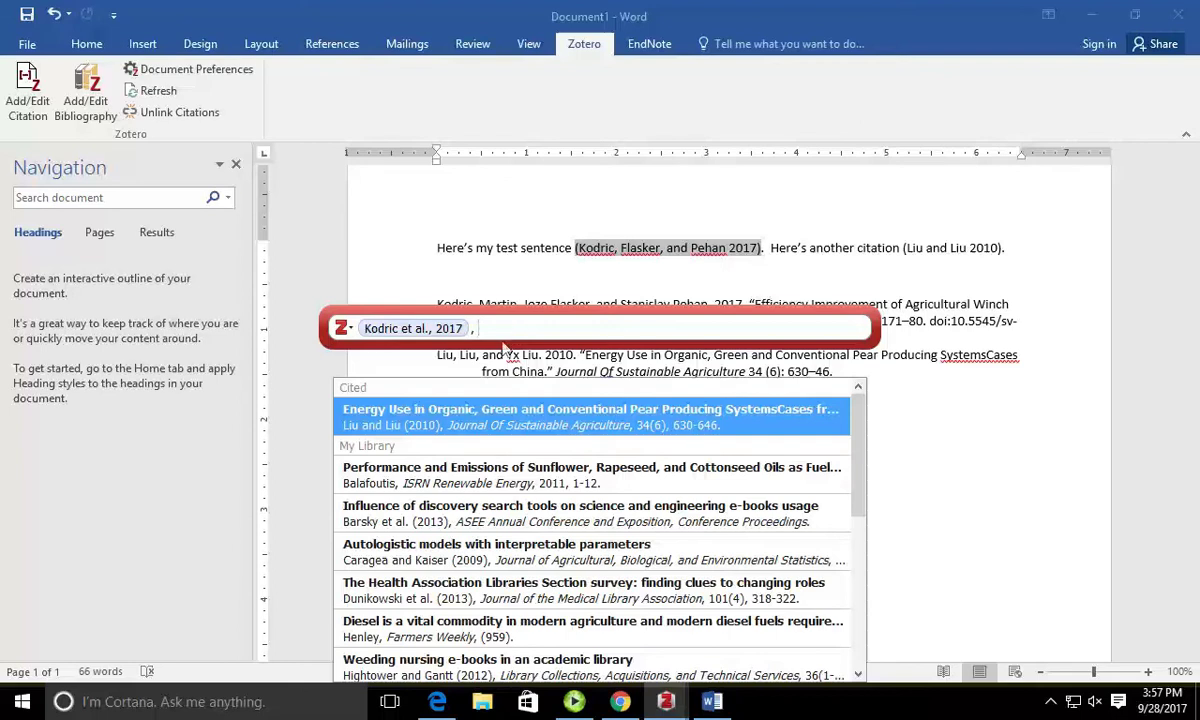
{"action": "left_click", "coordinate": [500, 474]}
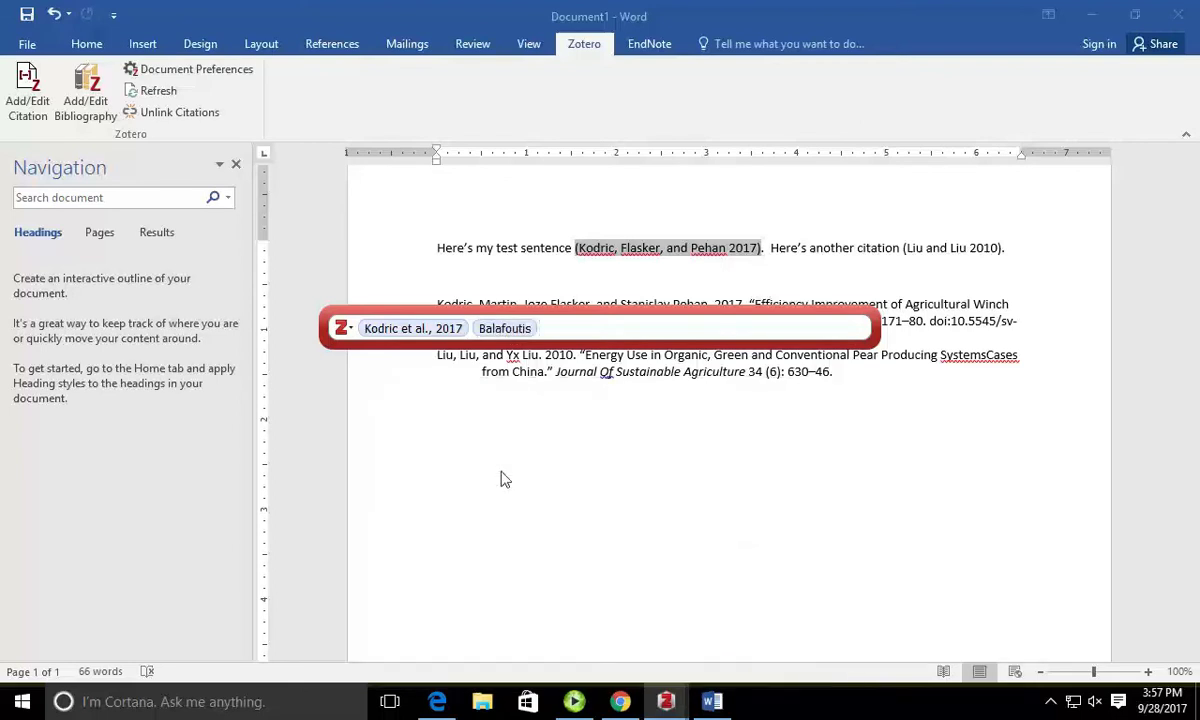
{"action": "key", "text": "Return"}
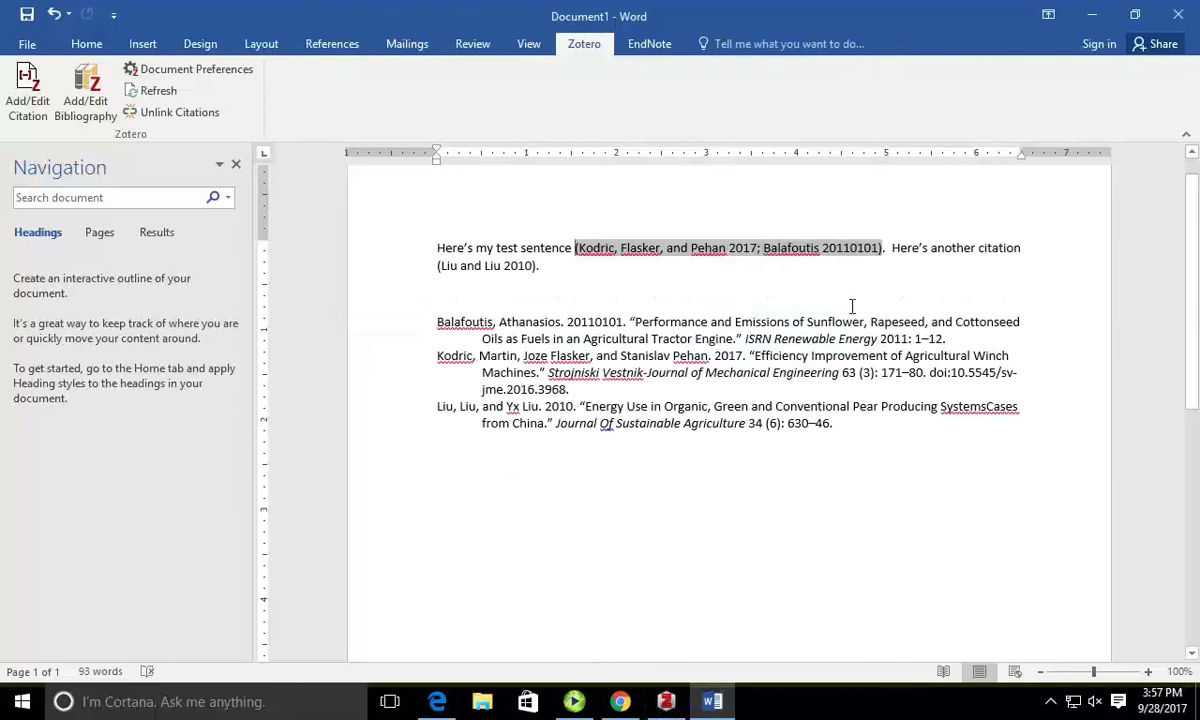
{"action": "left_click", "coordinate": [851, 272]}
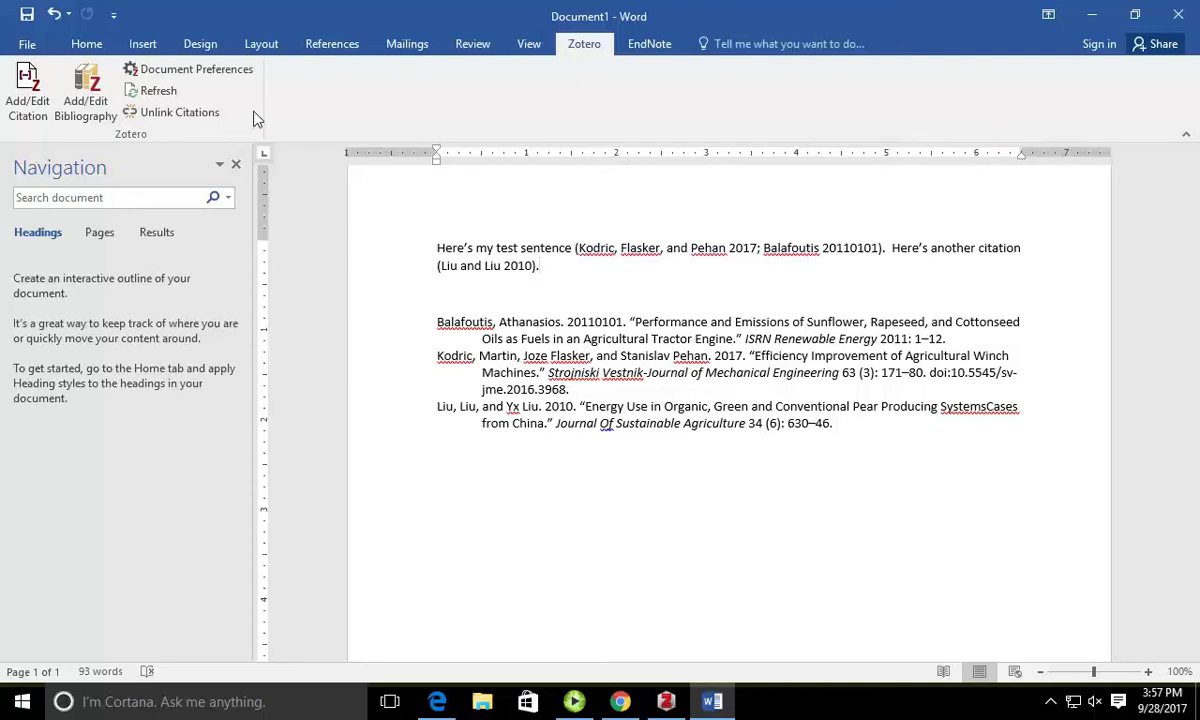
Step: Switch the citation style to Modern Language Association 7th edition, then return to Zotero
{"action": "left_click", "coordinate": [236, 72]}
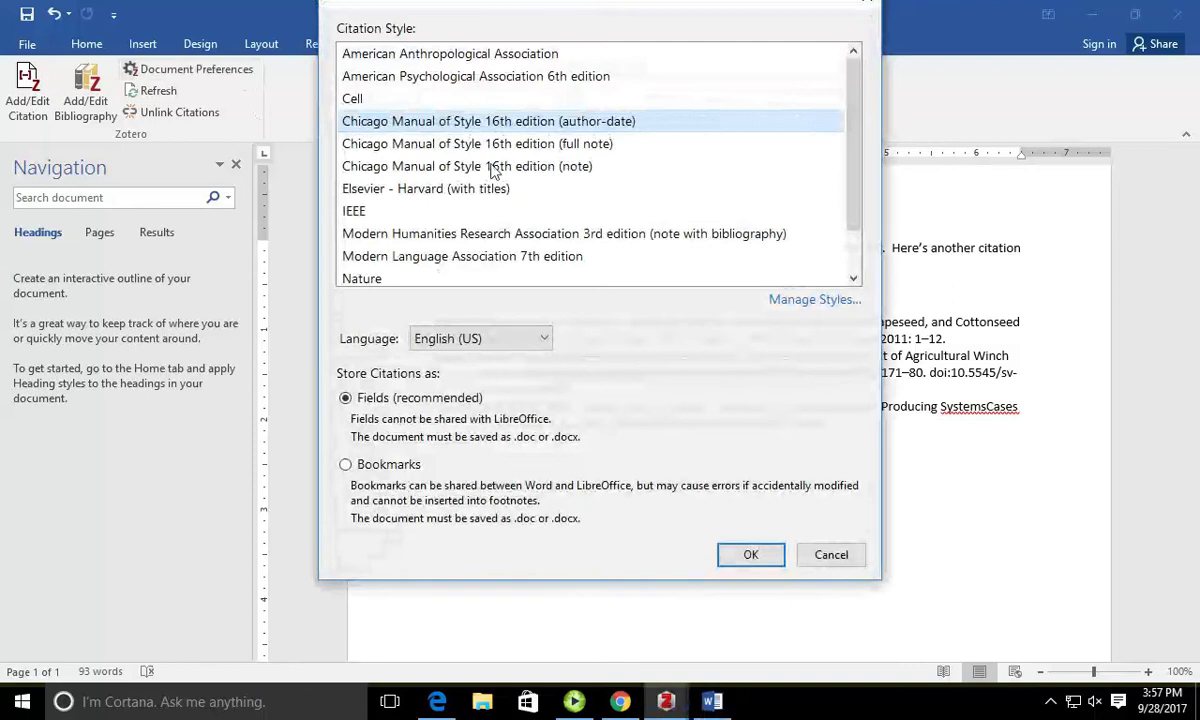
{"action": "left_click", "coordinate": [467, 256]}
{"action": "left_click", "coordinate": [751, 555]}
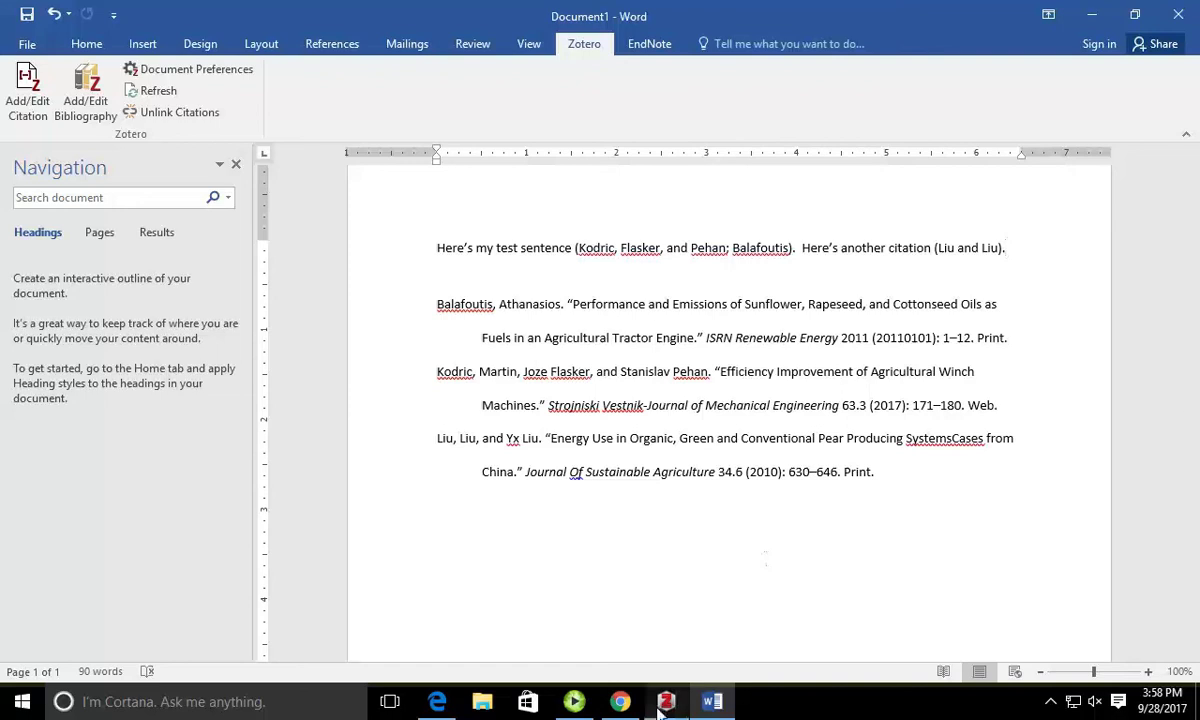
{"action": "mouse_move", "coordinate": [684, 706]}
{"action": "left_click", "coordinate": [698, 668]}
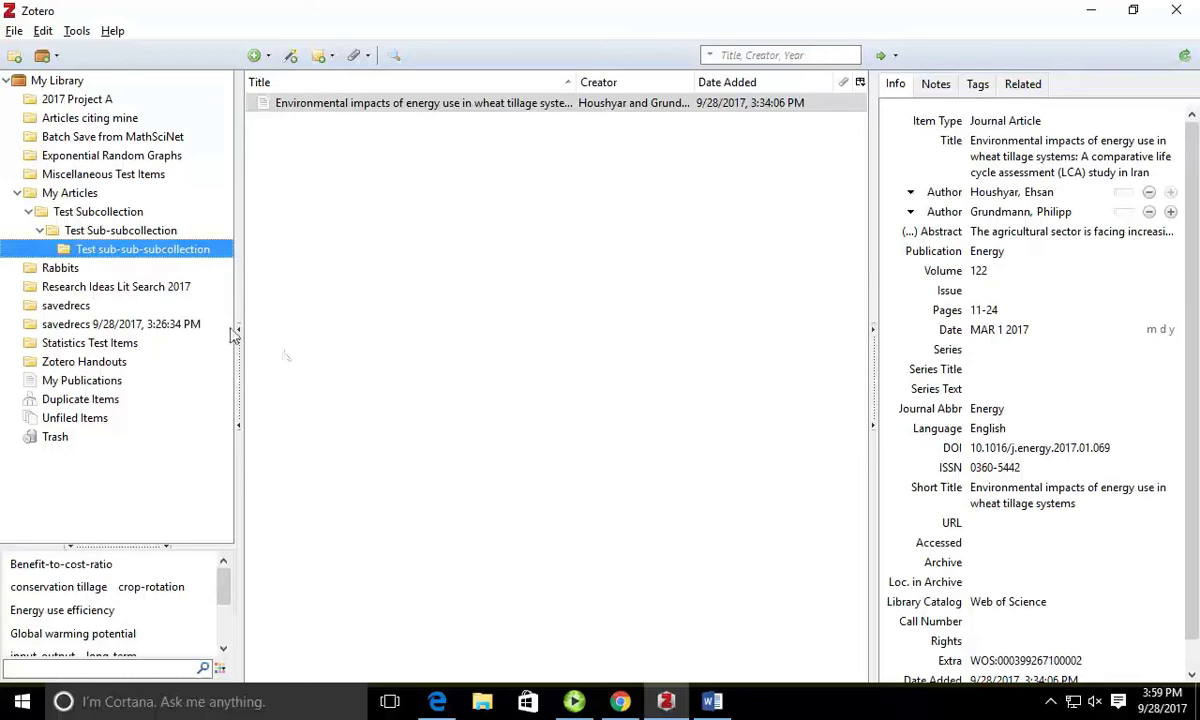
Step: Open the 2017 Project A collection and bring up its context menu
{"action": "left_click", "coordinate": [96, 101]}
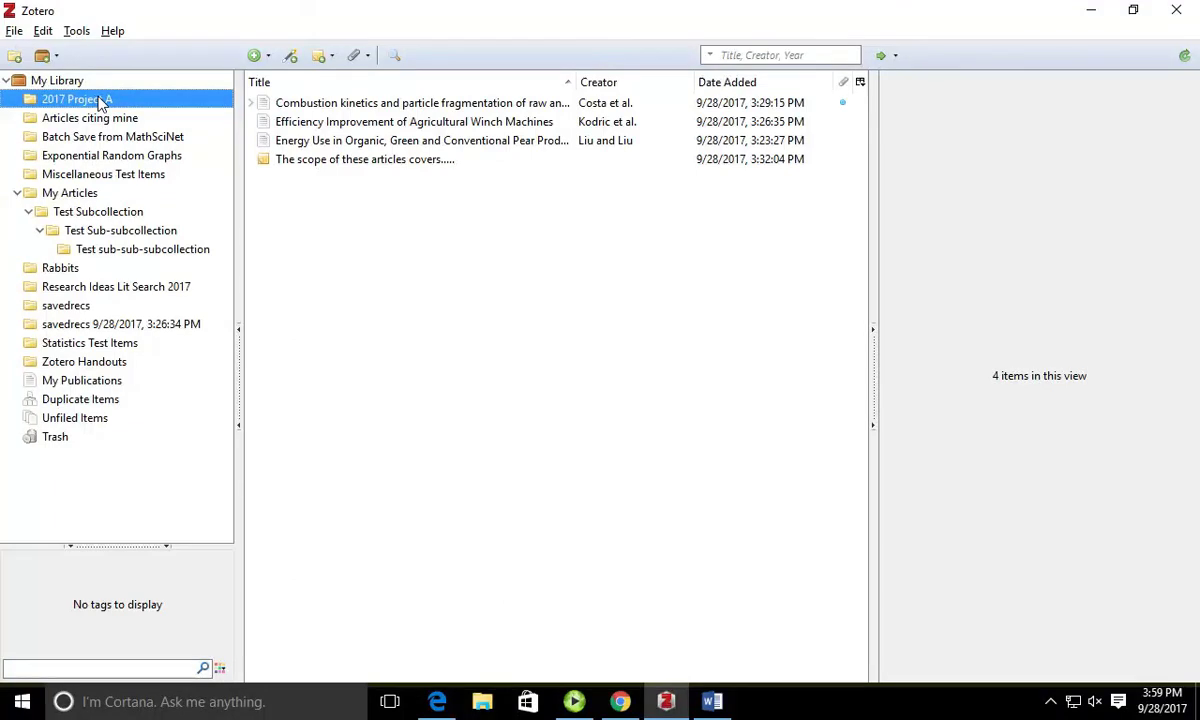
{"action": "right_click", "coordinate": [206, 98]}
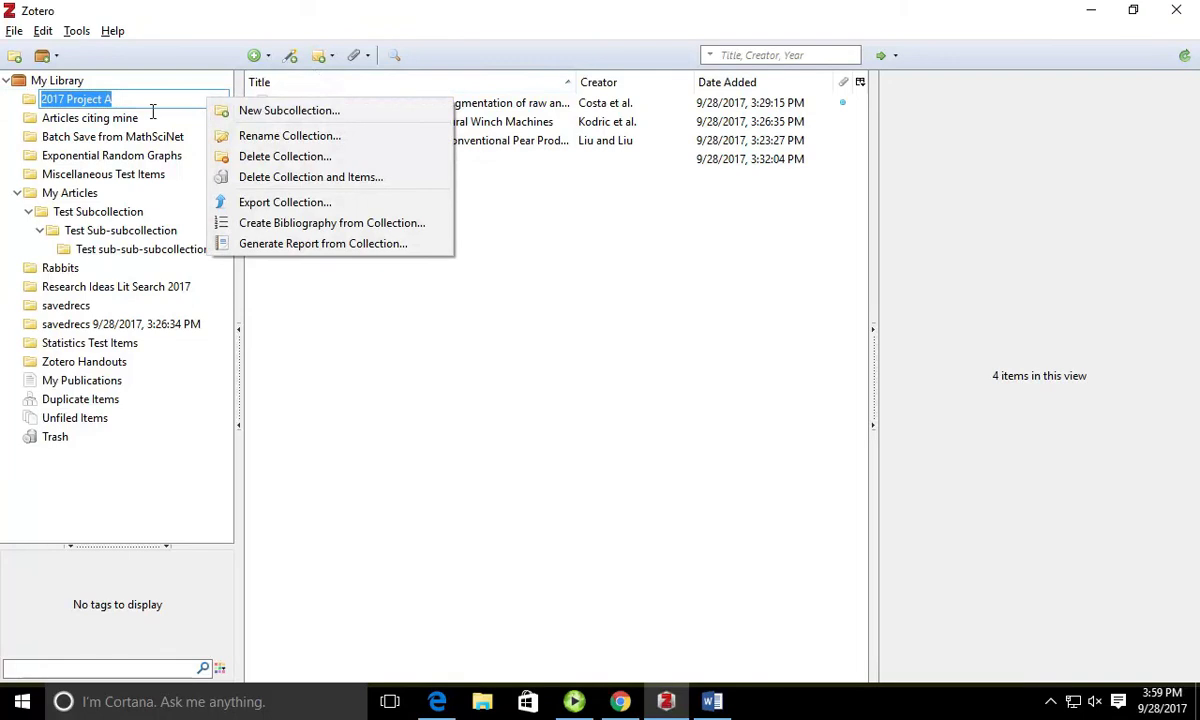
{"action": "right_click", "coordinate": [40, 104]}
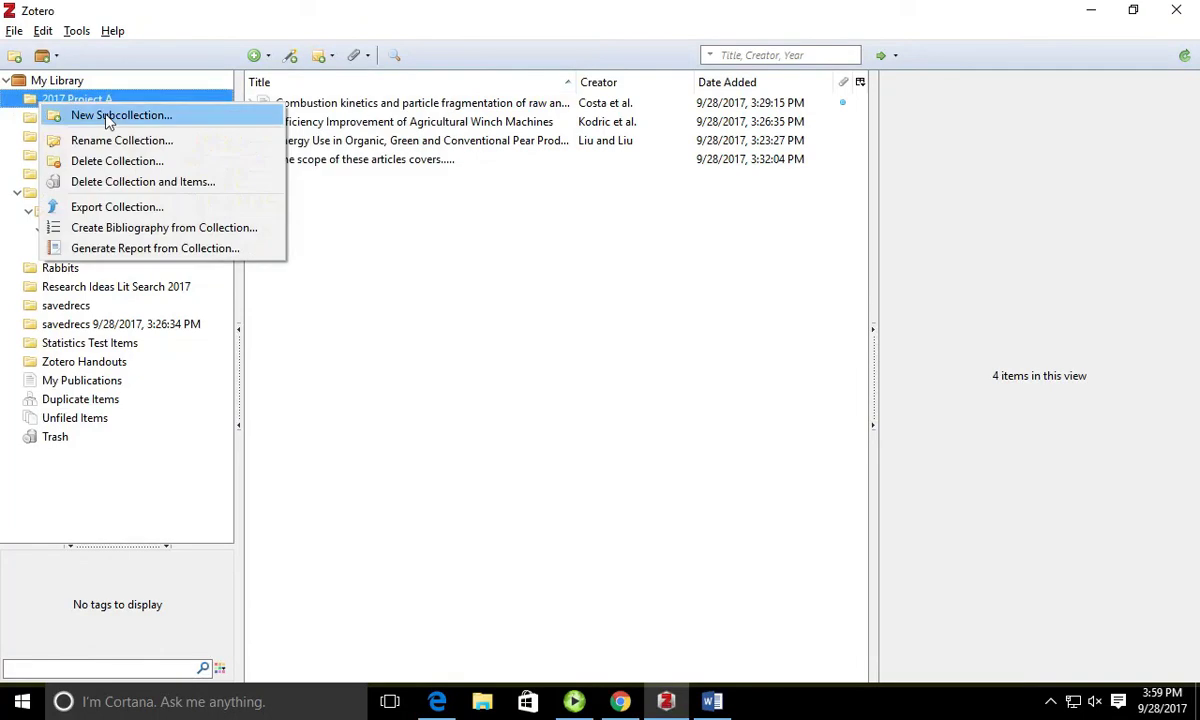
{"action": "left_click", "coordinate": [155, 207]}
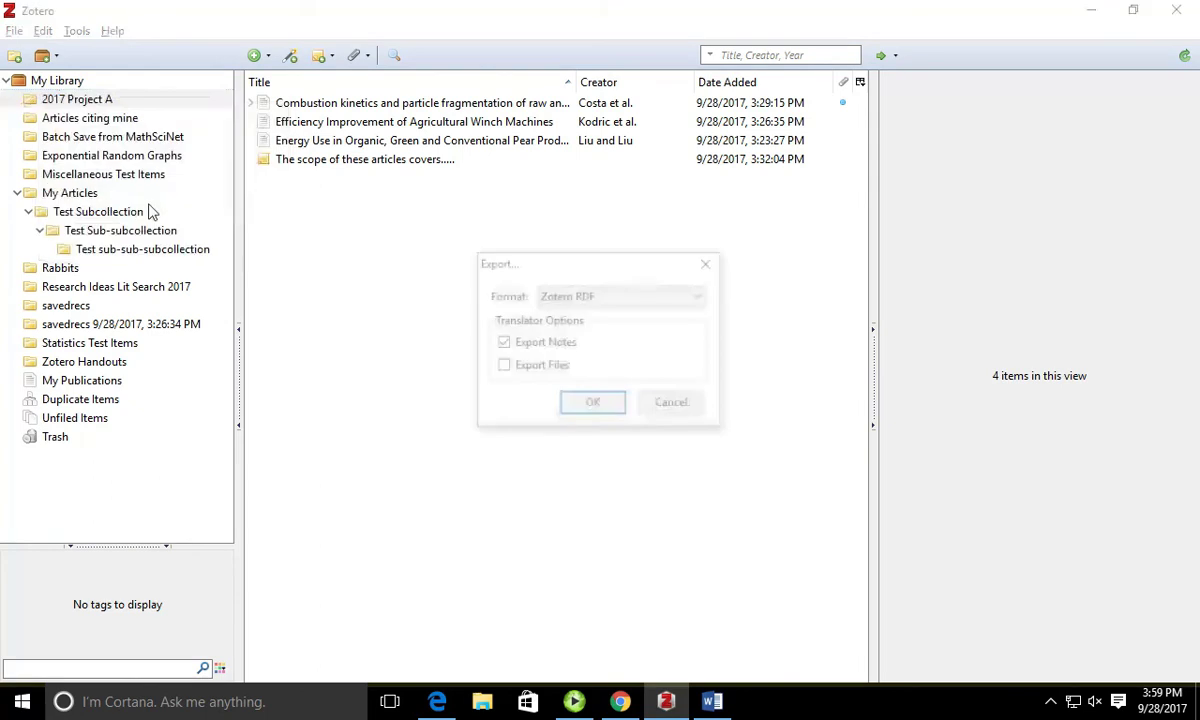
{"action": "left_click", "coordinate": [688, 300]}
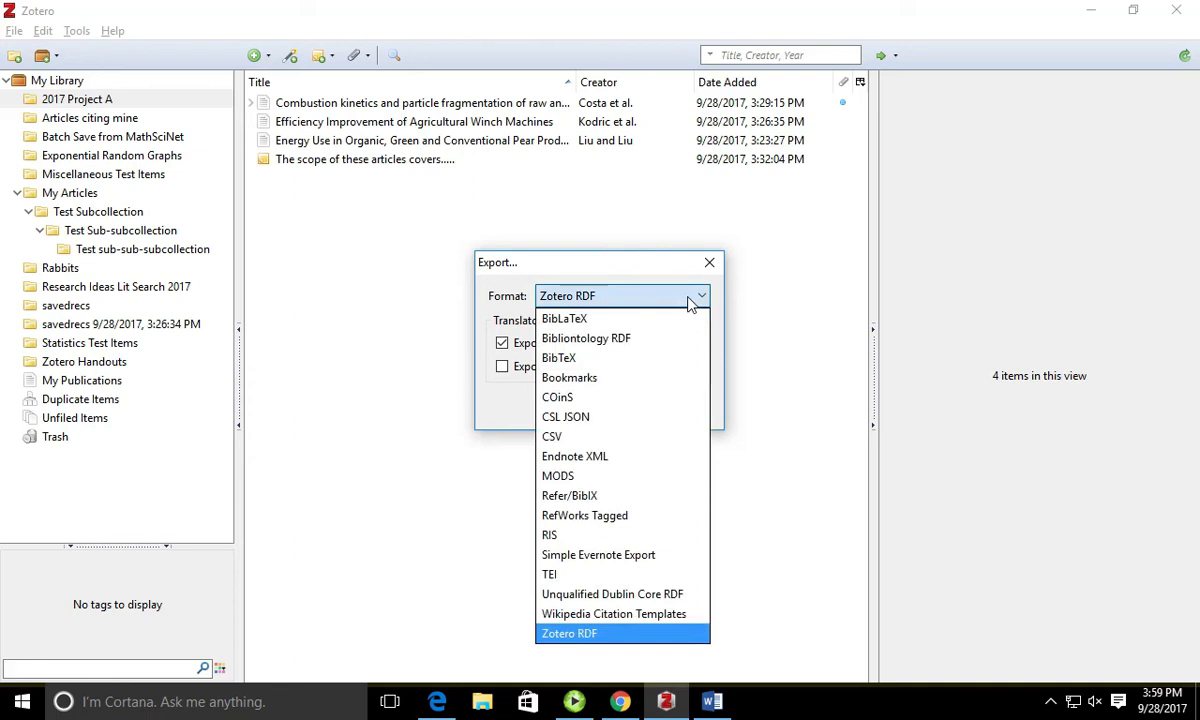
{"action": "left_click", "coordinate": [620, 536]}
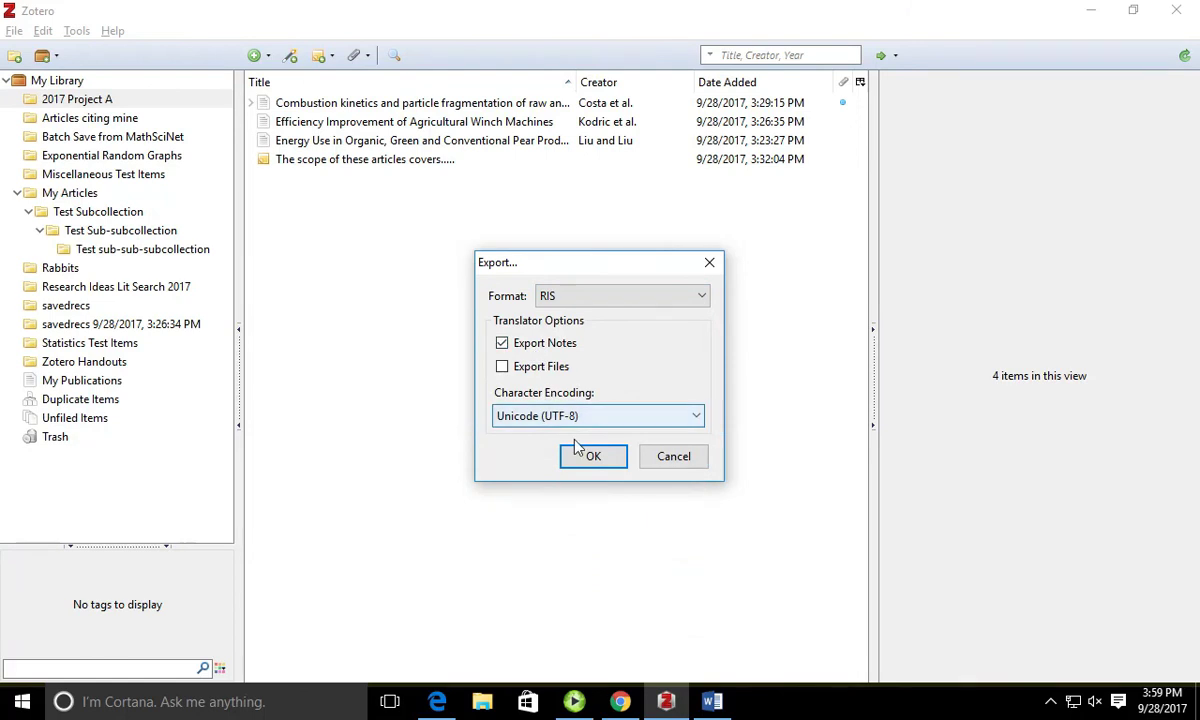
{"action": "left_click", "coordinate": [670, 457]}
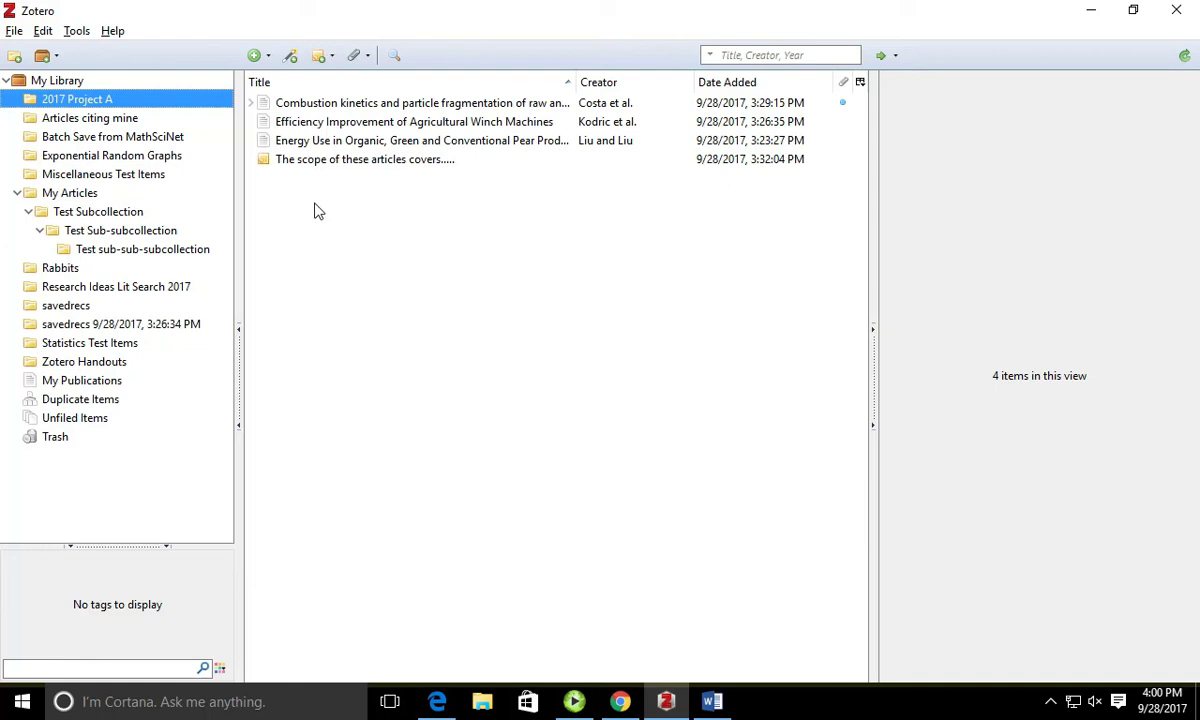
Step: Choose New Group from the New Library menu, opening the zotero.org login page
{"action": "left_click", "coordinate": [58, 56]}
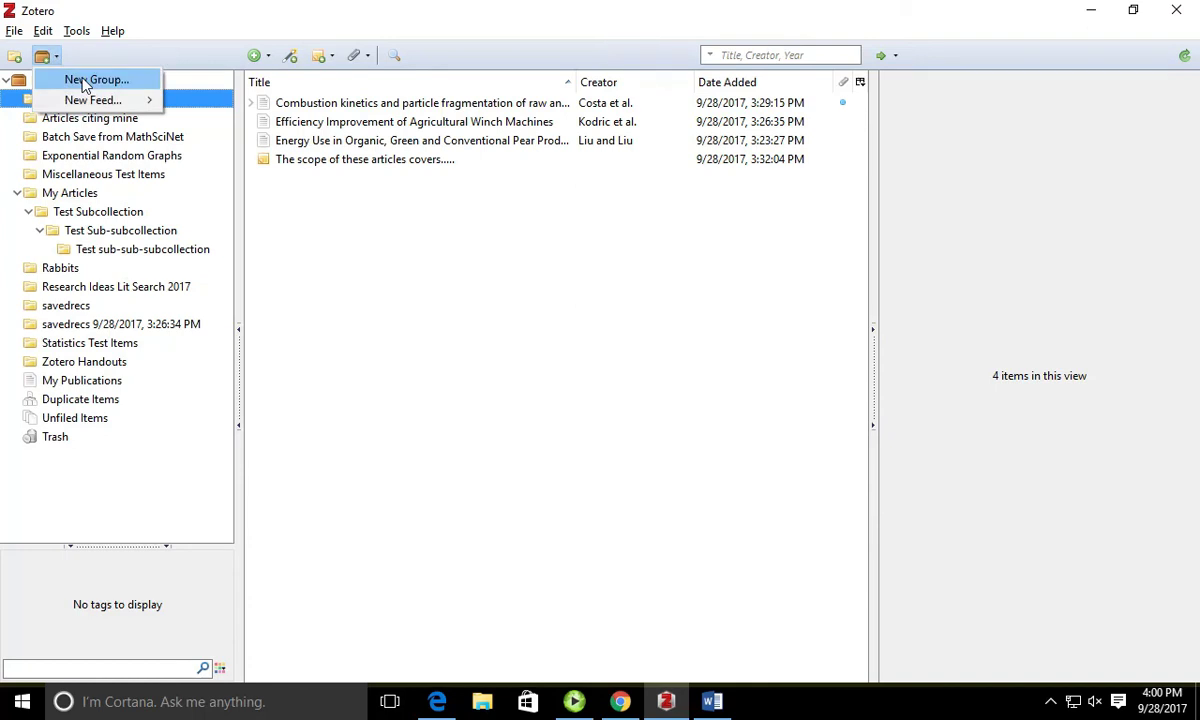
{"action": "left_click", "coordinate": [95, 80]}
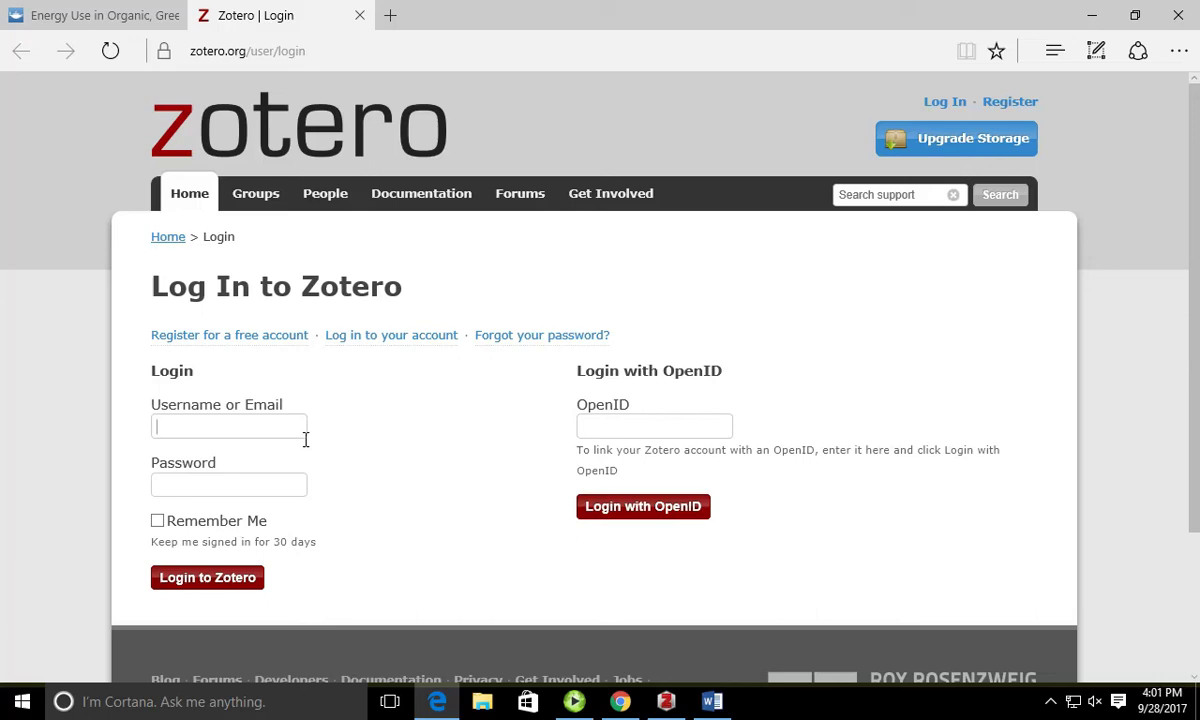
Step: Enter the account username and password on the zotero.org login form and submit
{"action": "key", "text": "Tab"}
{"action": "type", "text": "********"}
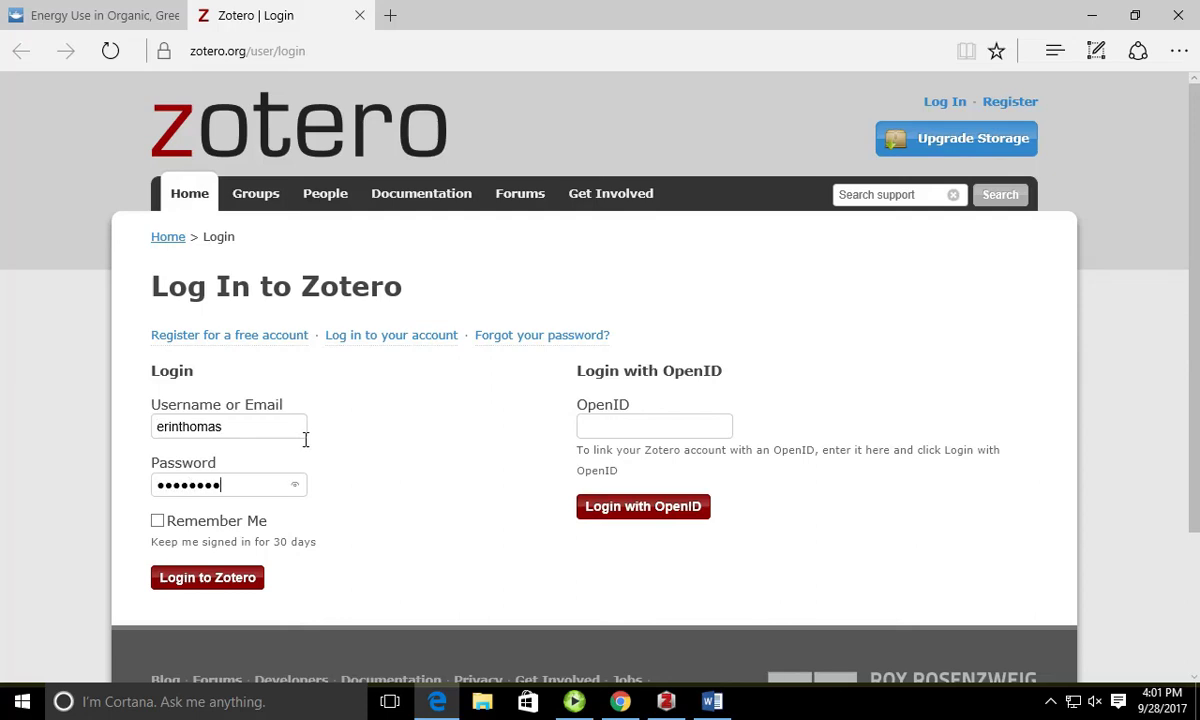
{"action": "key", "text": "Return"}
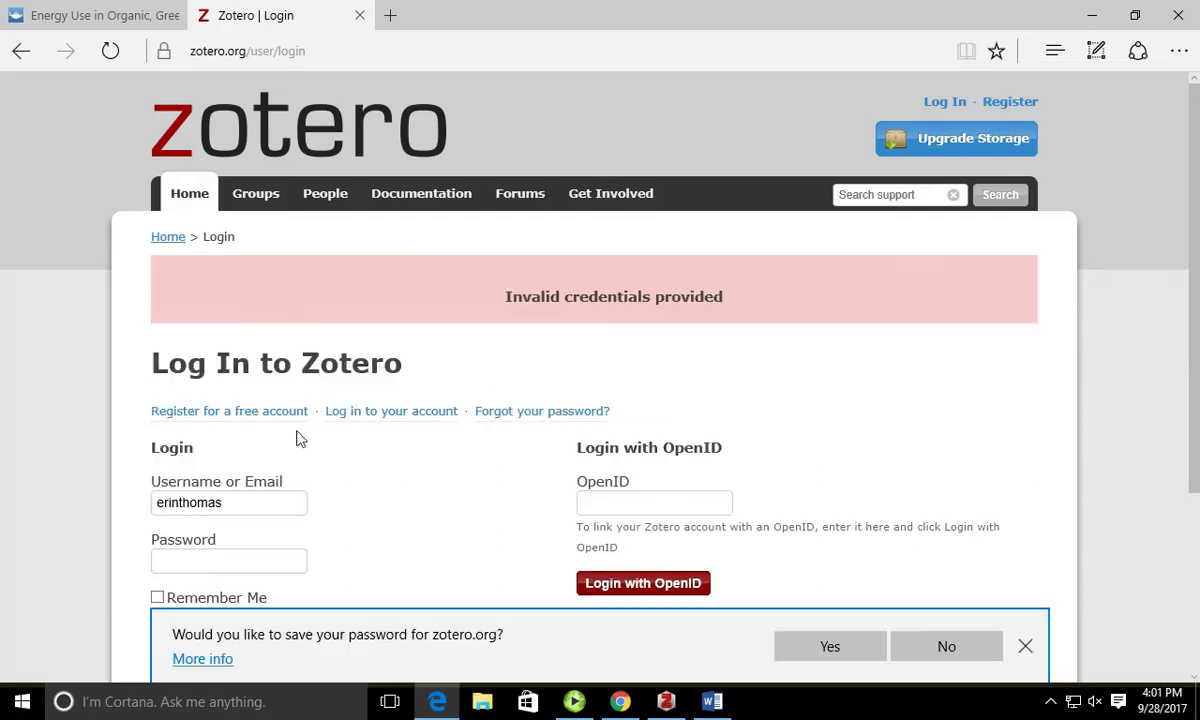
Step: Re-enter the password until login succeeds, then decline saving it in the browser
{"action": "left_click", "coordinate": [296, 567]}
{"action": "type", "text": "**********"}
{"action": "key", "text": "Return"}
{"action": "left_click", "coordinate": [298, 568]}
{"action": "type", "text": "***********"}
{"action": "key", "text": "Return"}
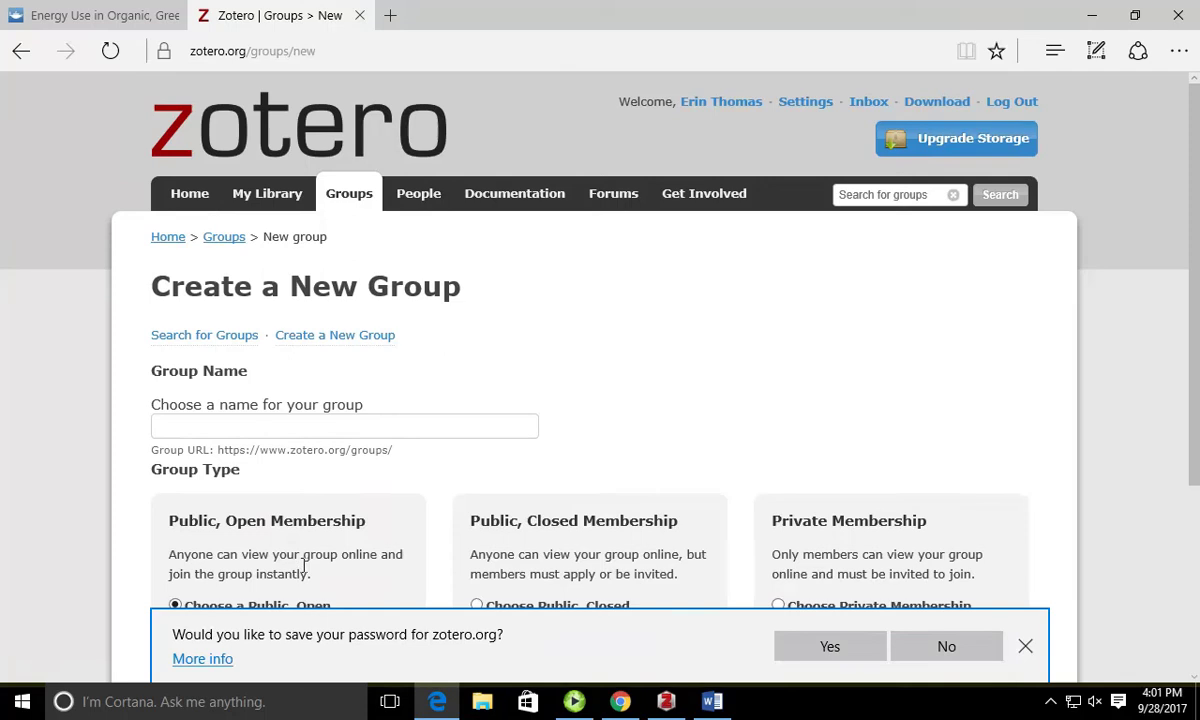
{"action": "left_click", "coordinate": [967, 645]}
Step: Choose Private Membership, name the group 'testgroup', and create it
{"action": "left_click", "coordinate": [417, 436]}
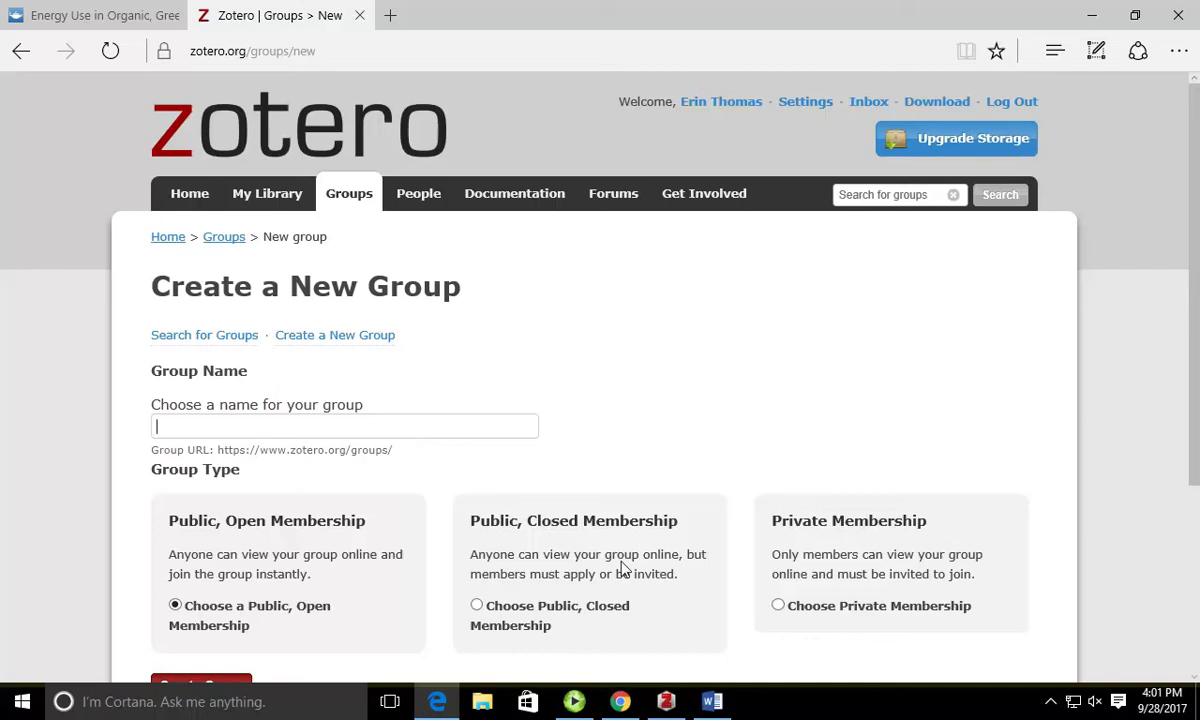
{"action": "scroll", "coordinate": [622, 568], "scroll_direction": "down", "scroll_amount": 2}
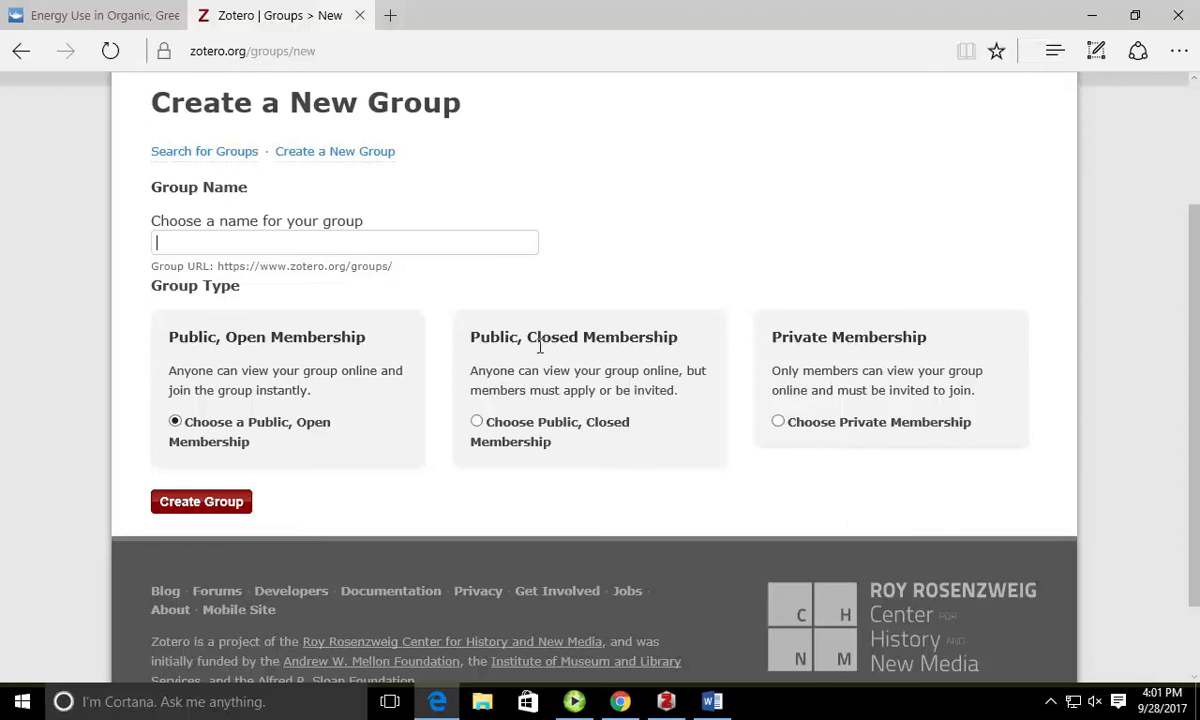
{"action": "left_click", "coordinate": [779, 421]}
{"action": "left_click", "coordinate": [458, 250]}
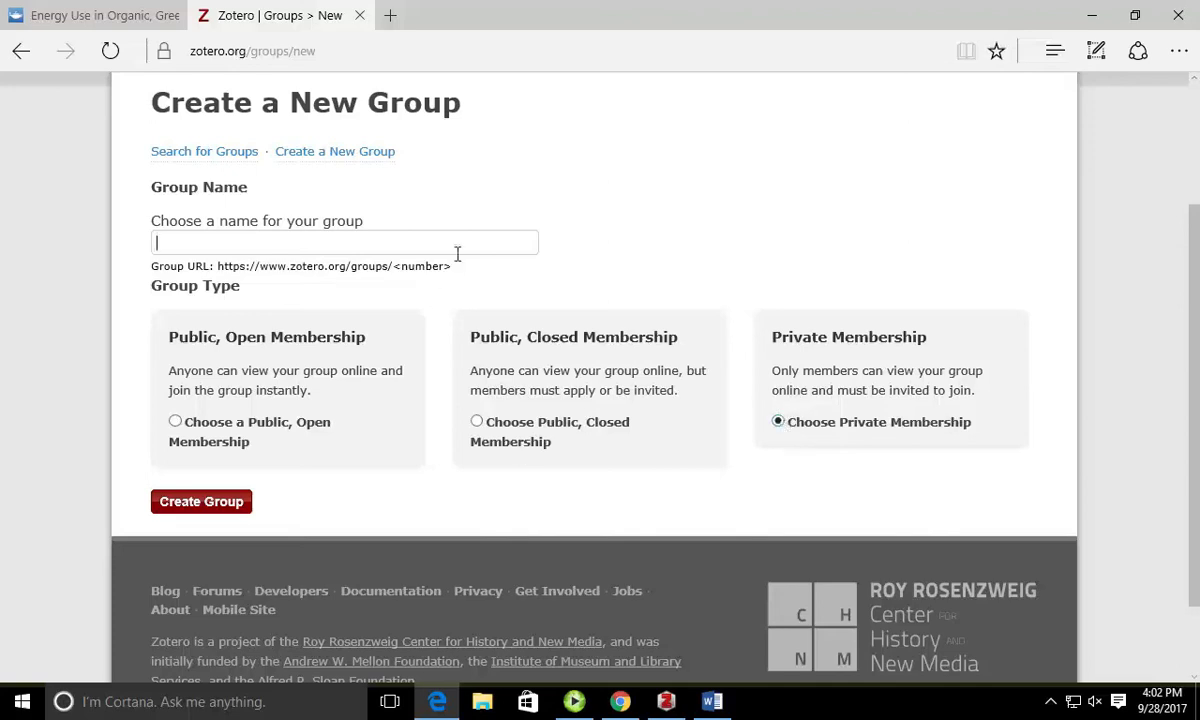
{"action": "type", "text": "testgroup"}
{"action": "left_click", "coordinate": [244, 501]}
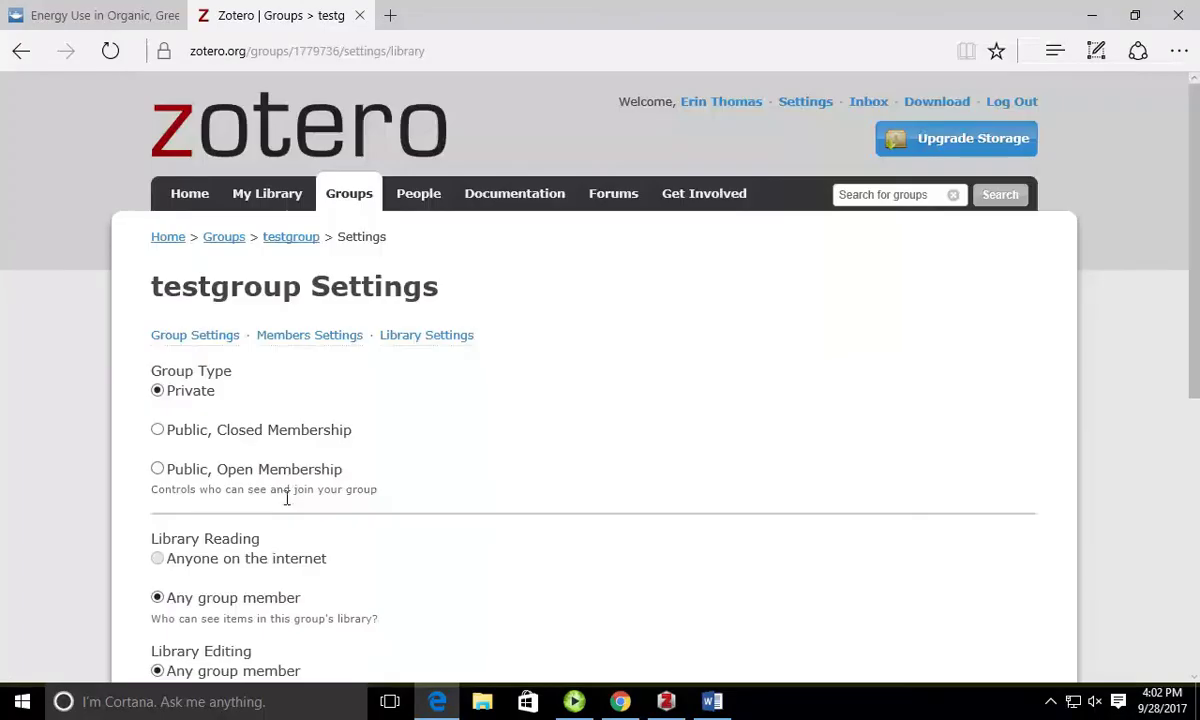
Step: Review testgroup's settings (private, members edit library and files) and save them
{"action": "scroll", "coordinate": [420, 490], "scroll_direction": "down", "scroll_amount": 2}
{"action": "scroll", "coordinate": [420, 490], "scroll_direction": "down", "scroll_amount": 1}
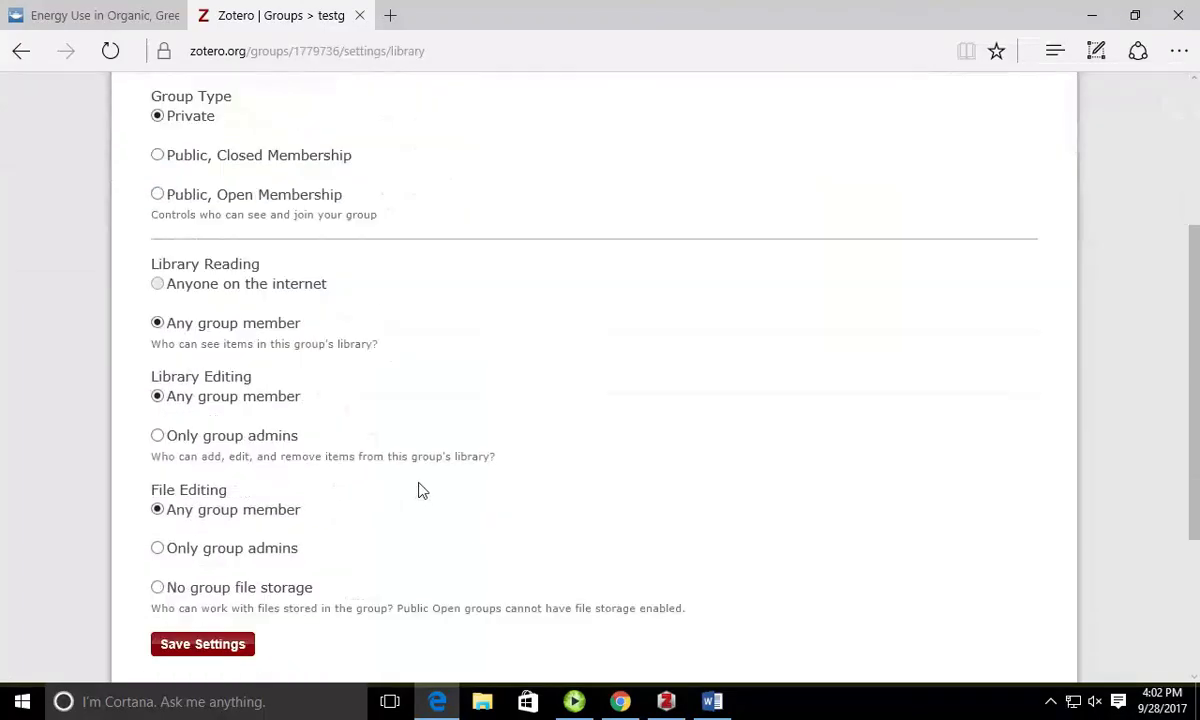
{"action": "scroll", "coordinate": [420, 490], "scroll_direction": "up", "scroll_amount": 1}
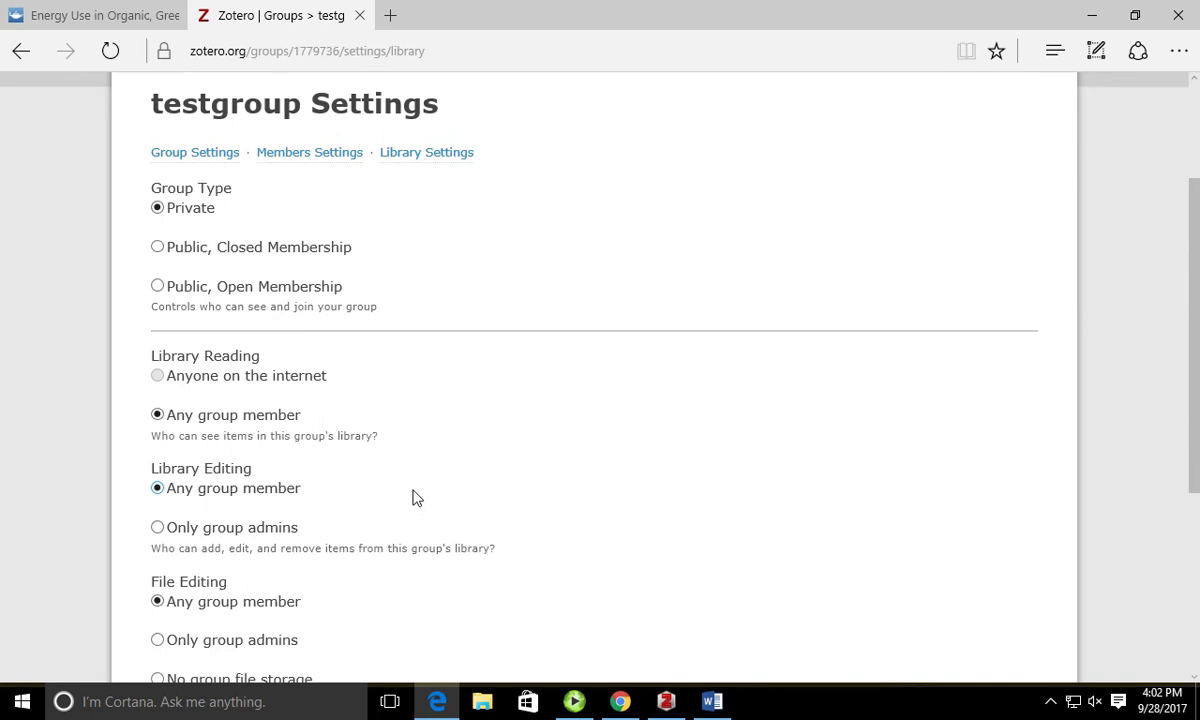
{"action": "scroll", "coordinate": [417, 497], "scroll_direction": "down", "scroll_amount": 1}
{"action": "scroll", "coordinate": [417, 497], "scroll_direction": "down", "scroll_amount": 1}
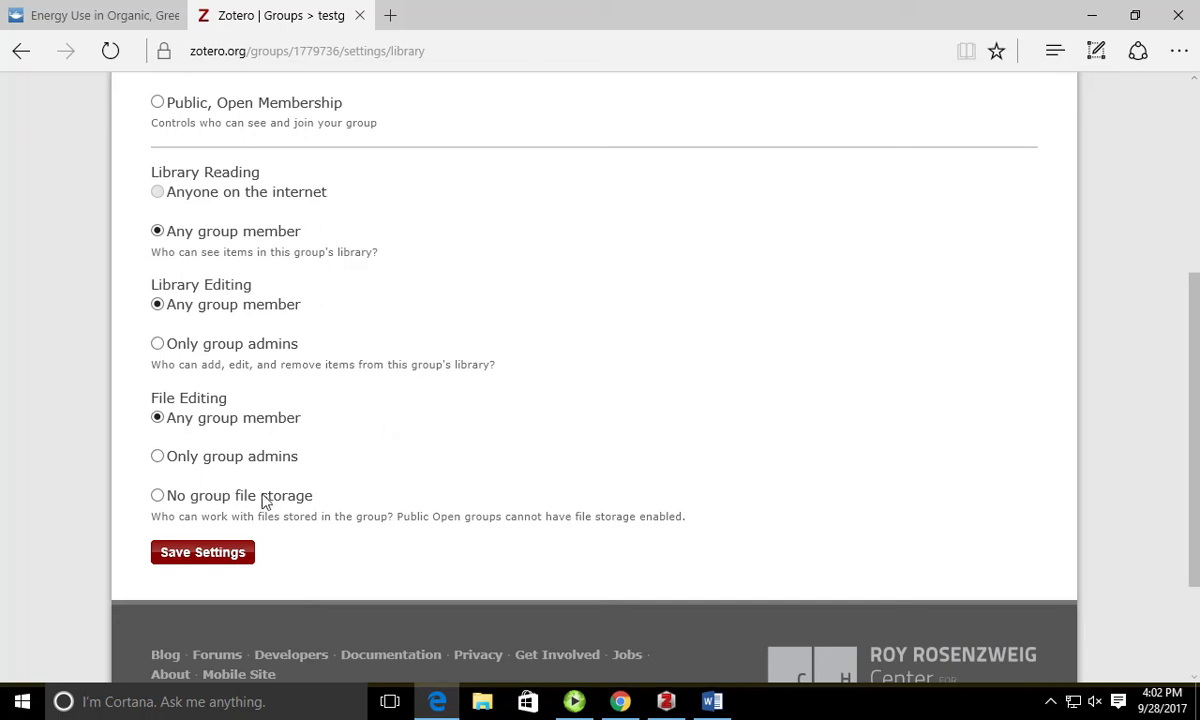
{"action": "left_click", "coordinate": [230, 556]}
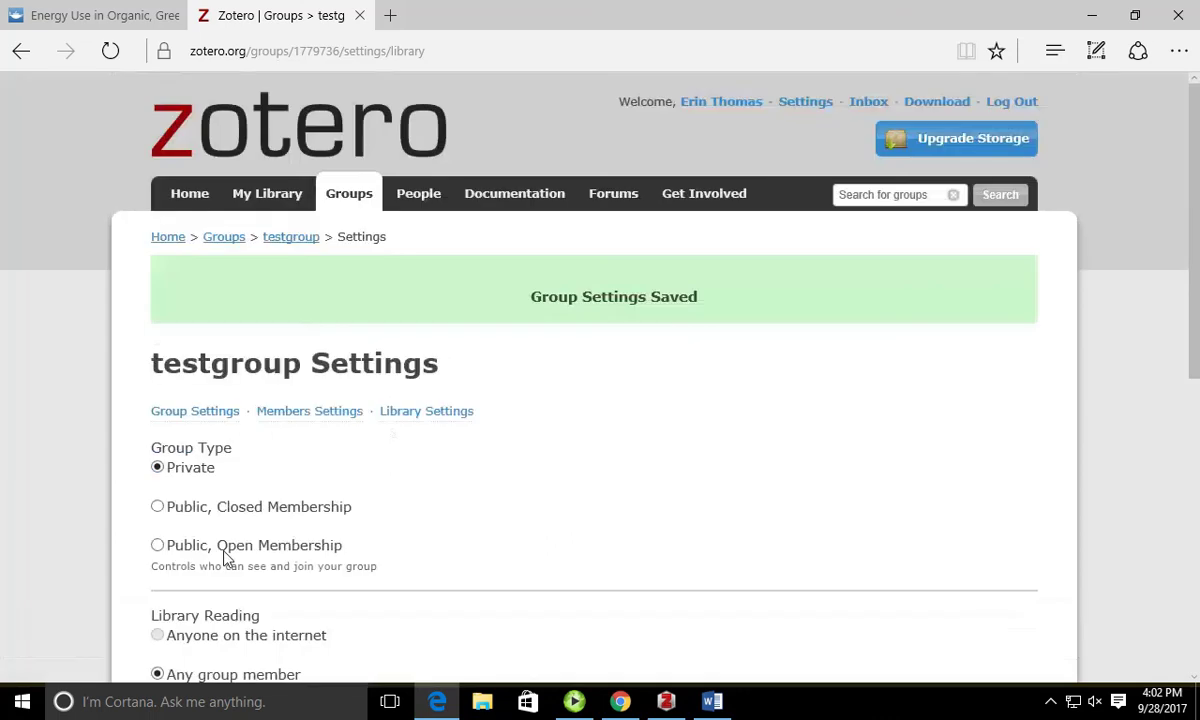
{"action": "scroll", "coordinate": [385, 520], "scroll_direction": "down", "scroll_amount": 3}
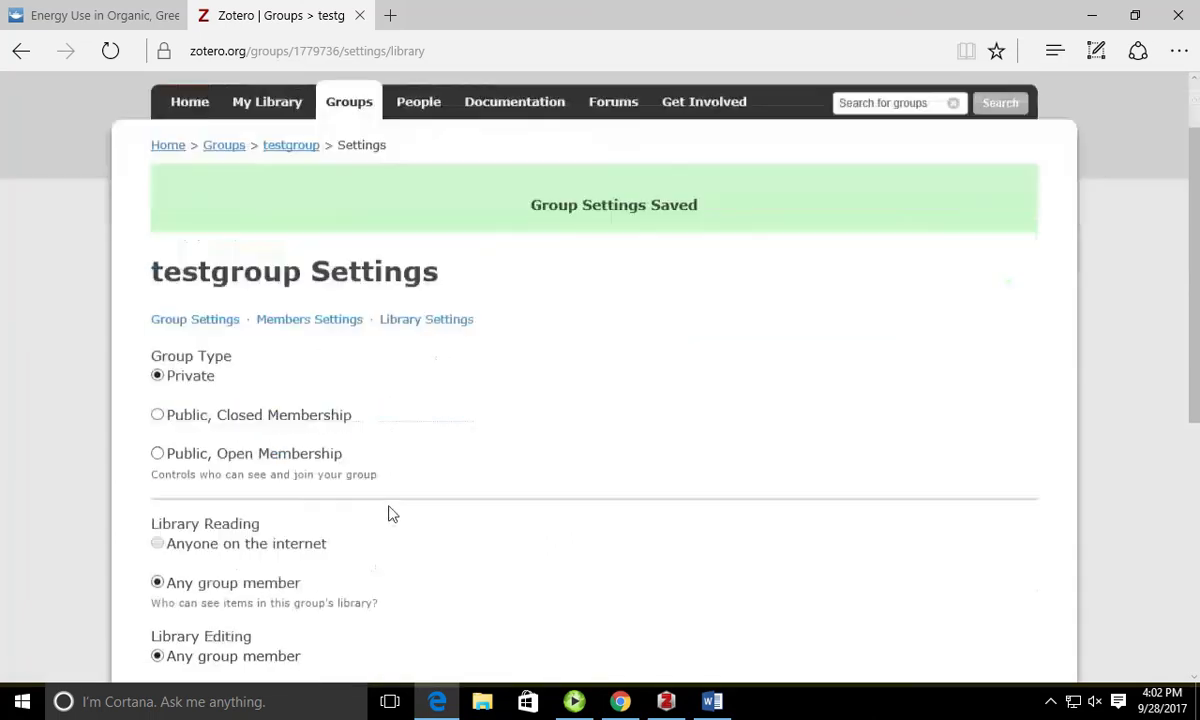
{"action": "scroll", "coordinate": [393, 512], "scroll_direction": "down", "scroll_amount": 2}
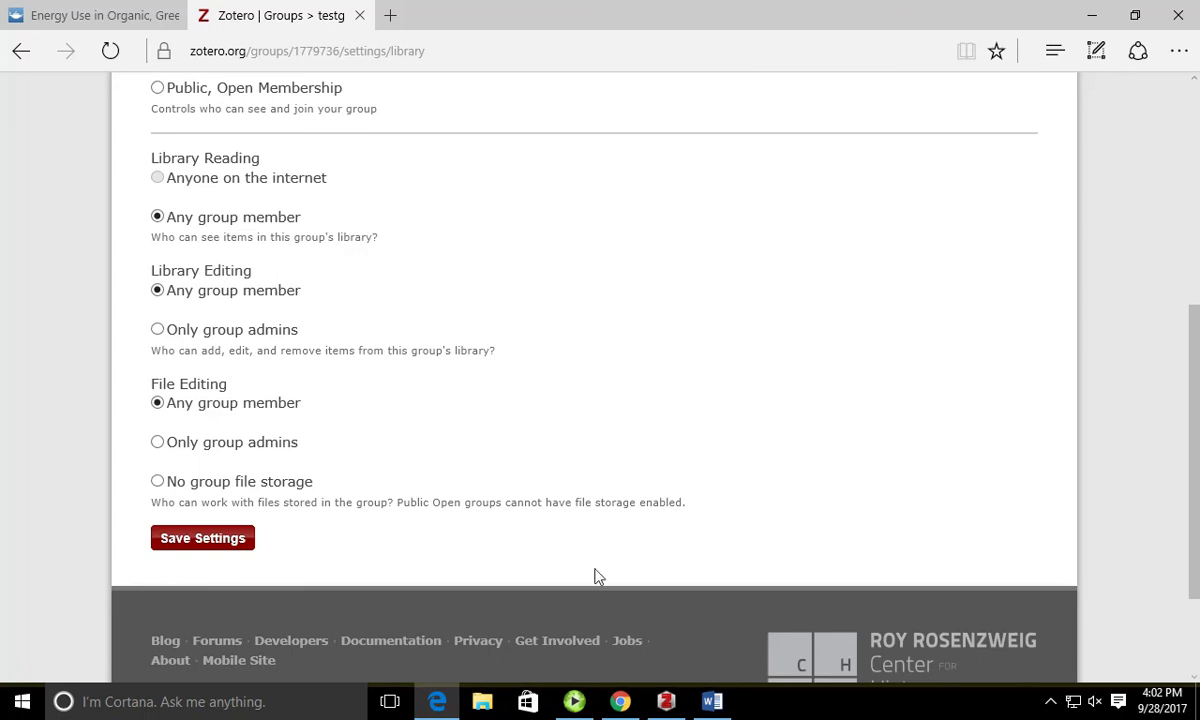
{"action": "mouse_move", "coordinate": [686, 705]}
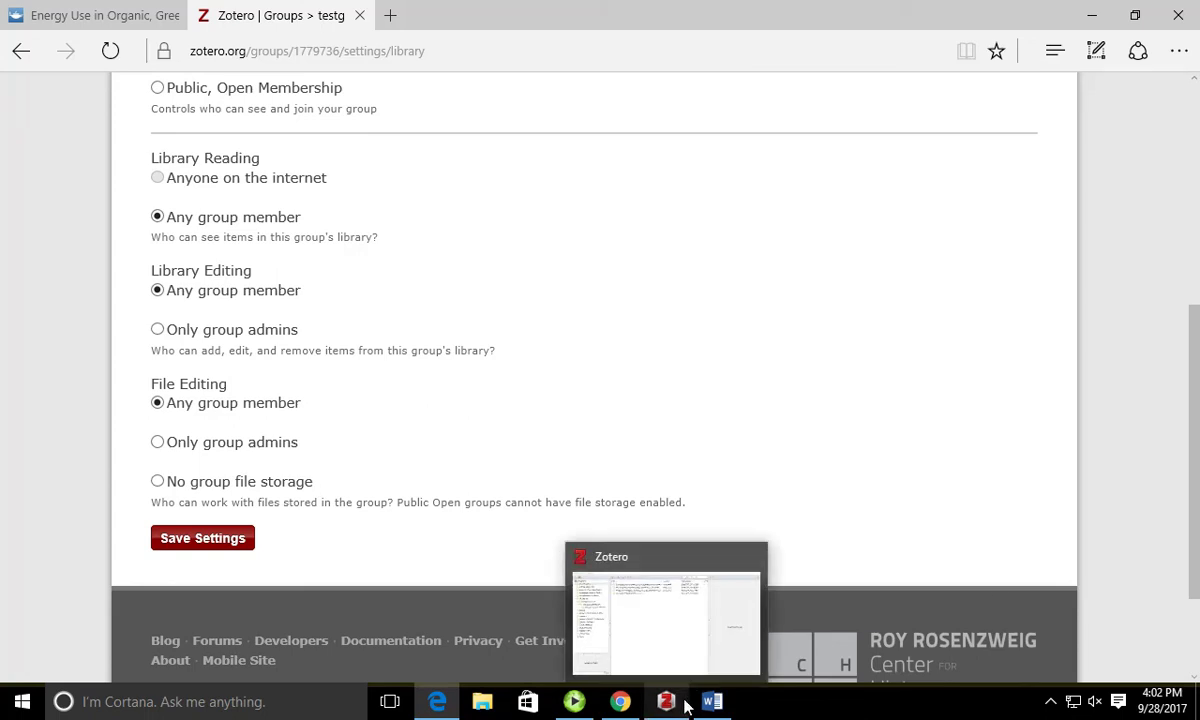
{"action": "left_click", "coordinate": [686, 706]}
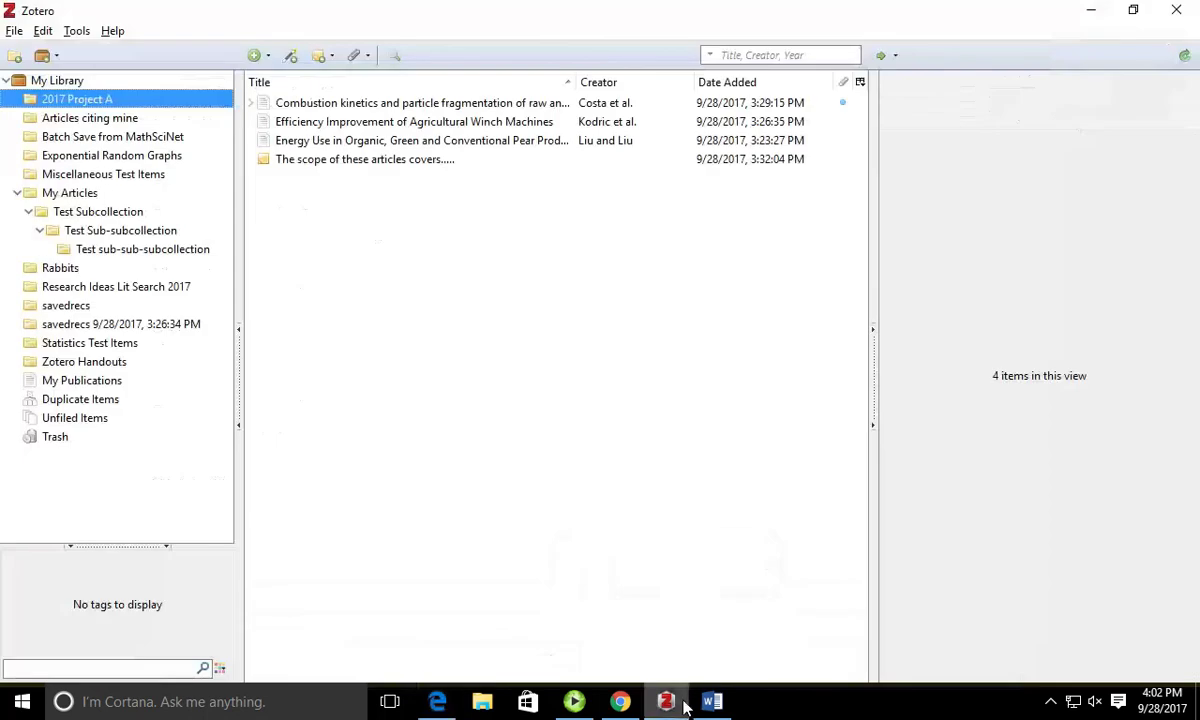
{"action": "left_click", "coordinate": [78, 31]}
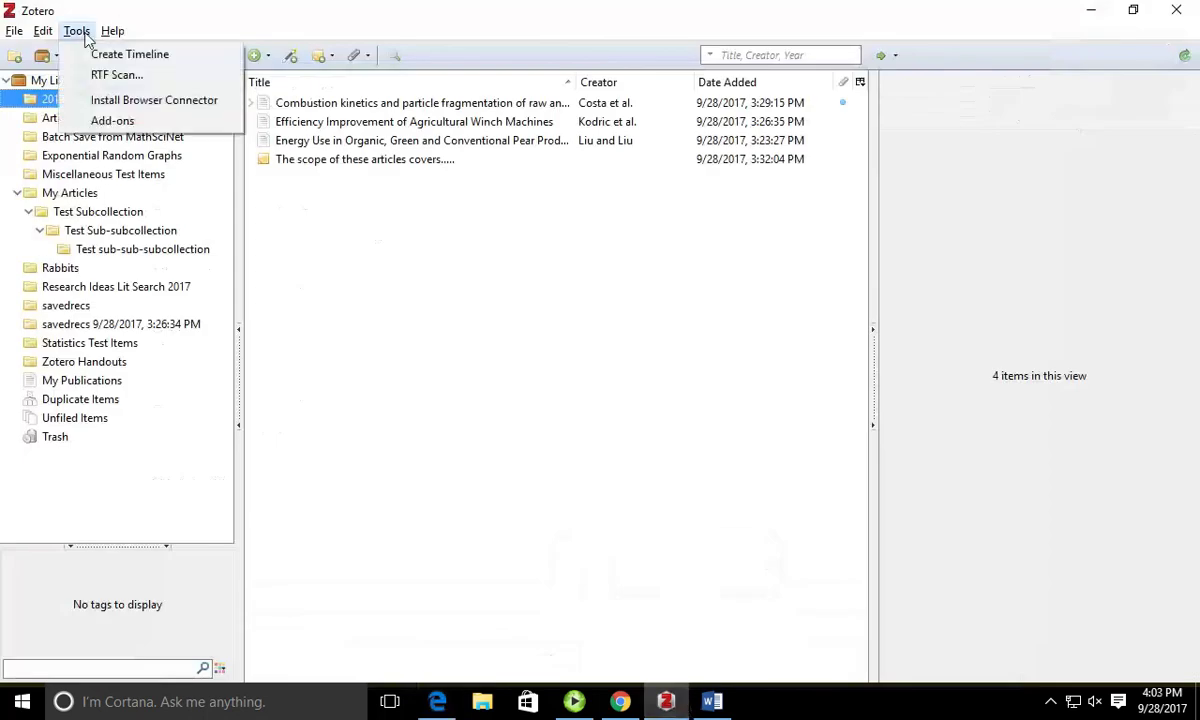
{"action": "left_click", "coordinate": [78, 31]}
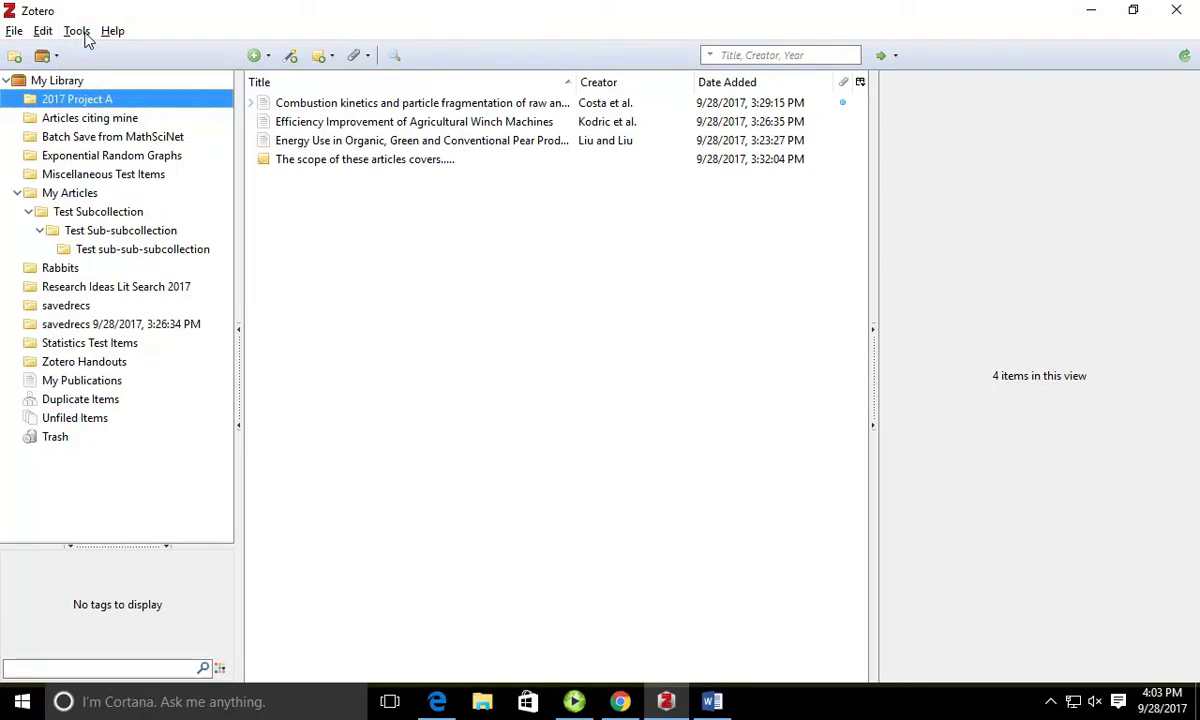
{"action": "left_click", "coordinate": [620, 701]}
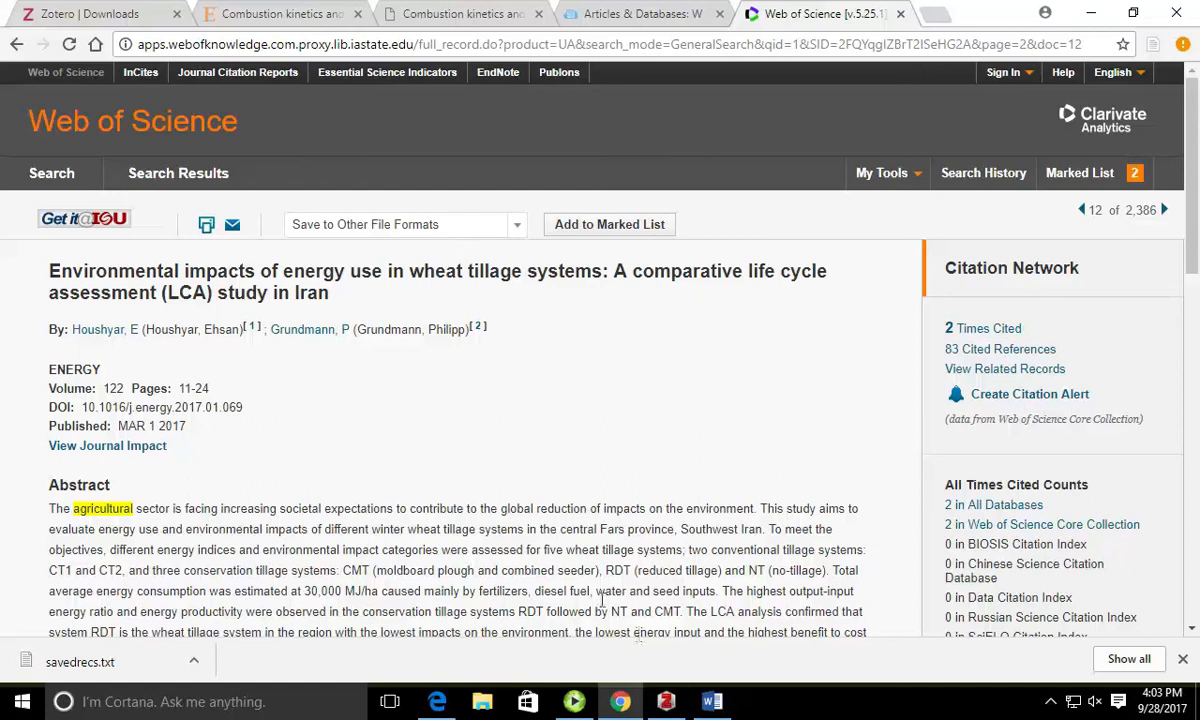
{"action": "left_click", "coordinate": [436, 702]}
{"action": "scroll", "coordinate": [433, 599], "scroll_direction": "up", "scroll_amount": 5}
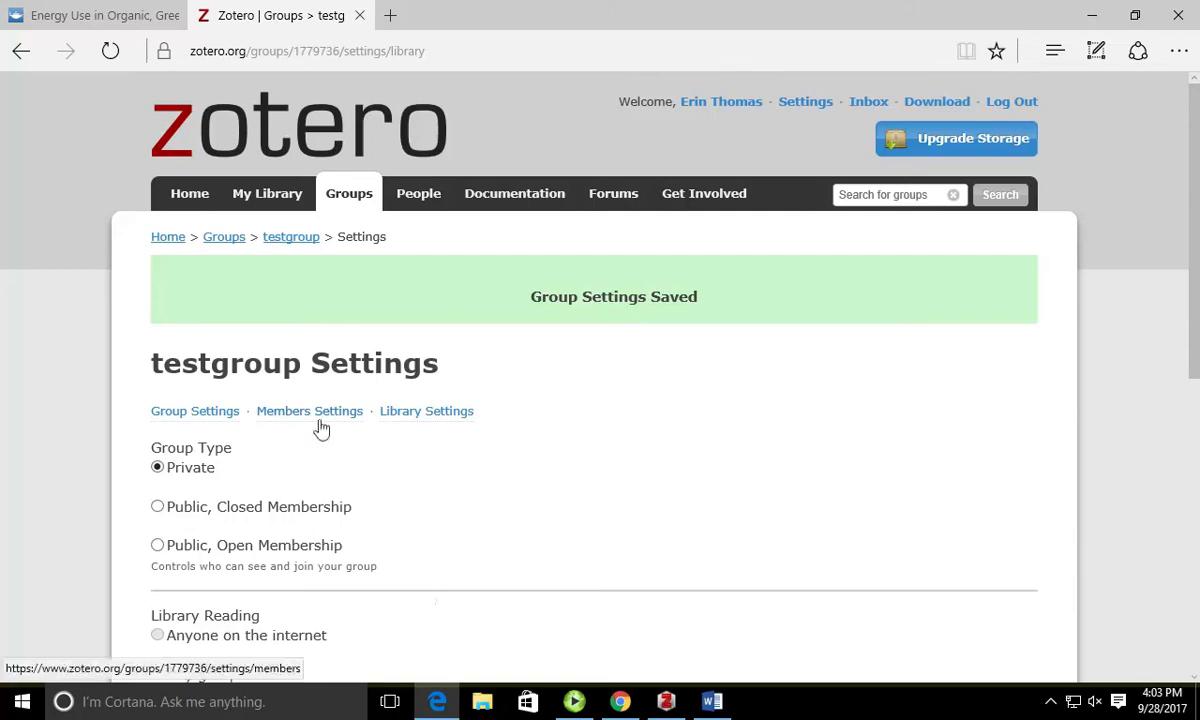
Step: Go to the Groups list from the breadcrumb
{"action": "scroll", "coordinate": [320, 420], "scroll_direction": "down", "scroll_amount": 1}
{"action": "scroll", "coordinate": [321, 421], "scroll_direction": "down", "scroll_amount": 3}
{"action": "scroll", "coordinate": [327, 420], "scroll_direction": "up", "scroll_amount": 4}
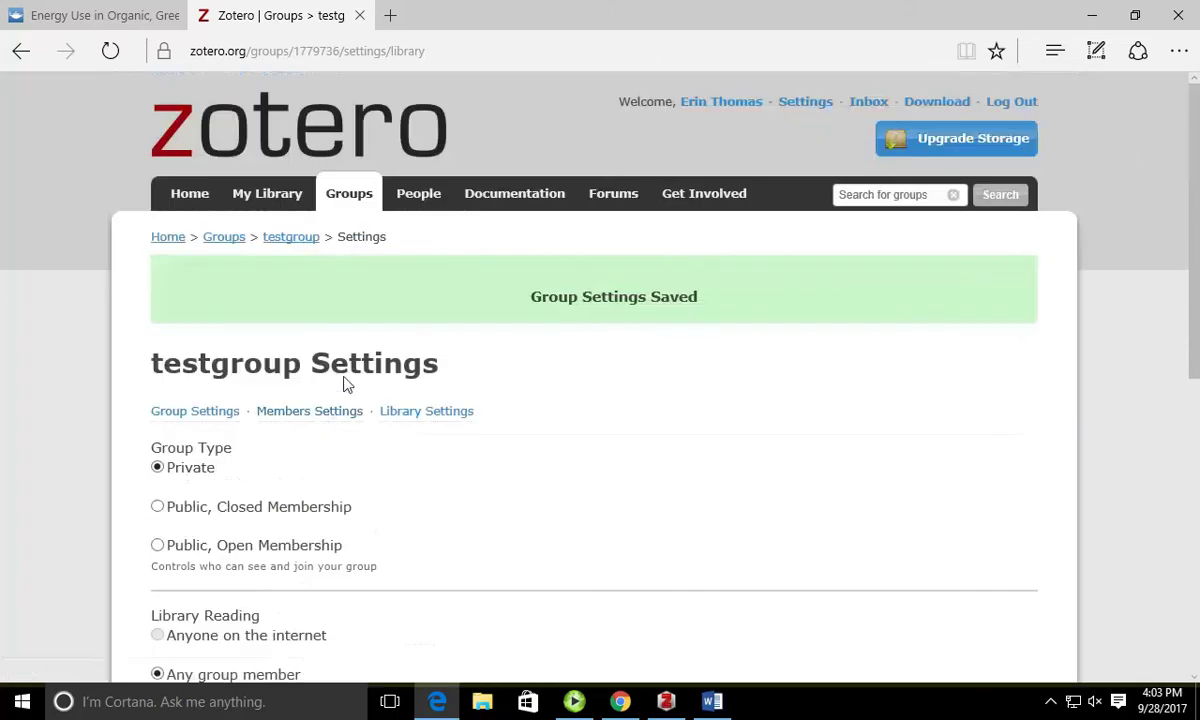
{"action": "left_click", "coordinate": [226, 237]}
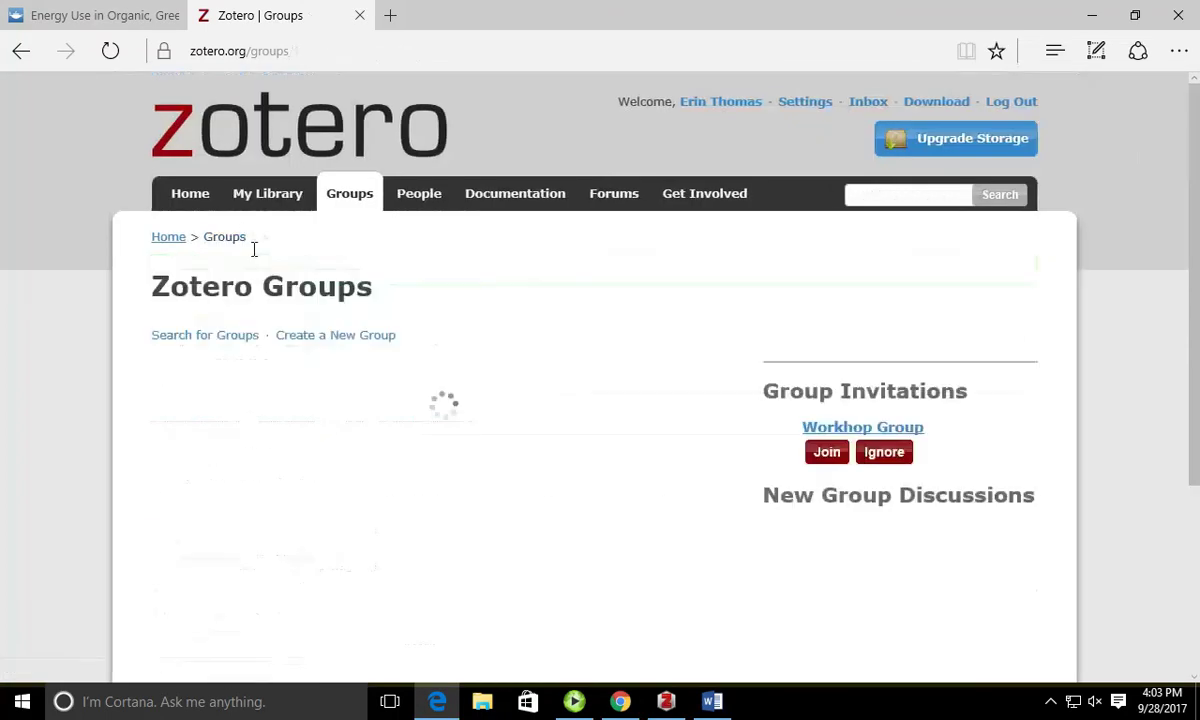
Step: Open testgroup's Manage Members page, then its Send More Invitations page
{"action": "scroll", "coordinate": [354, 311], "scroll_direction": "down", "scroll_amount": 5}
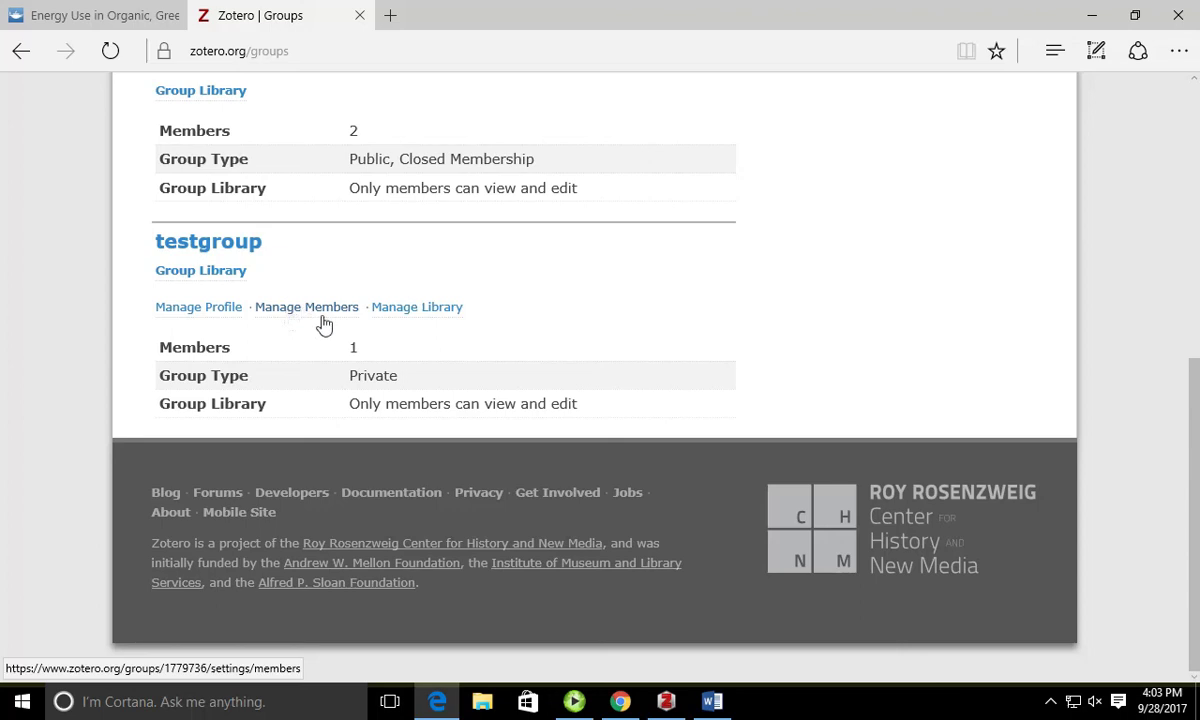
{"action": "scroll", "coordinate": [340, 340], "scroll_direction": "up", "scroll_amount": 3}
{"action": "scroll", "coordinate": [348, 345], "scroll_direction": "up", "scroll_amount": 3}
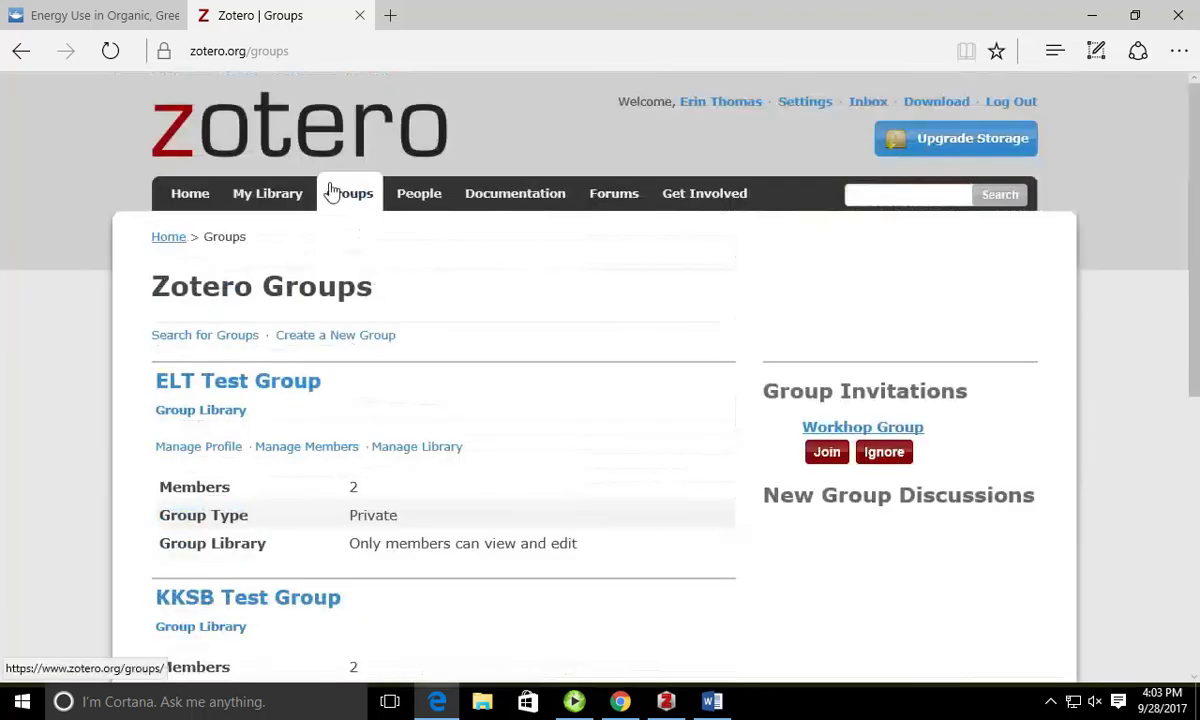
{"action": "scroll", "coordinate": [365, 330], "scroll_direction": "down", "scroll_amount": 5}
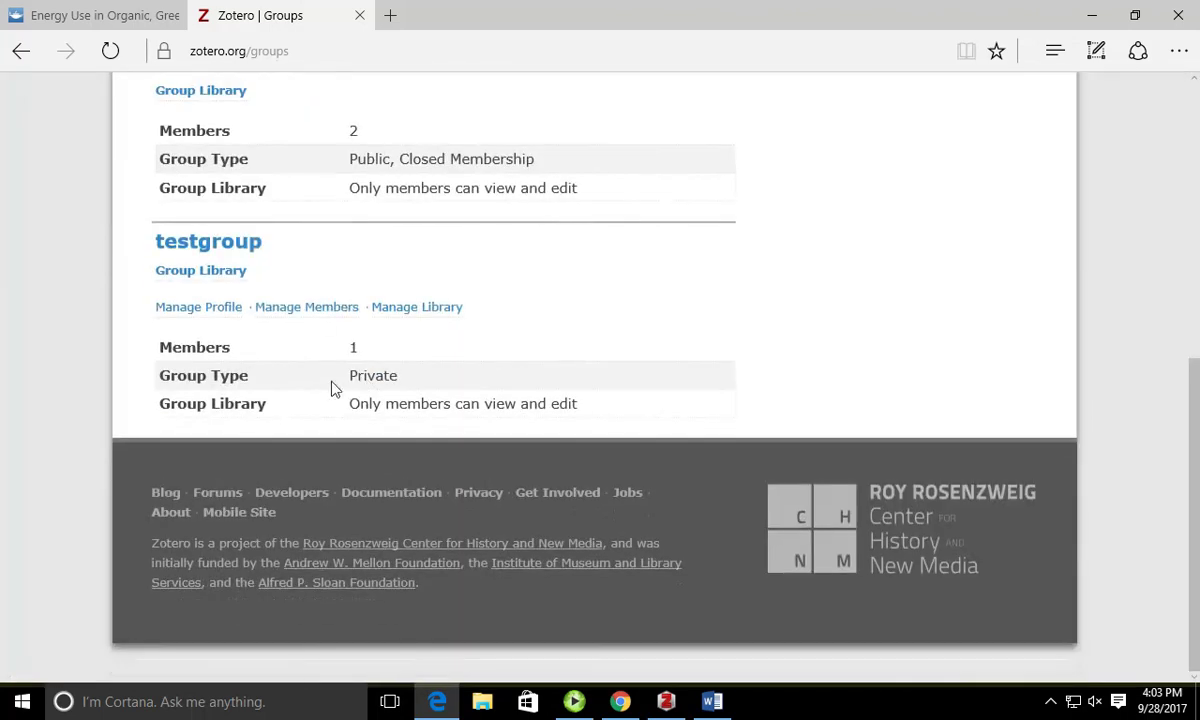
{"action": "left_click", "coordinate": [310, 310]}
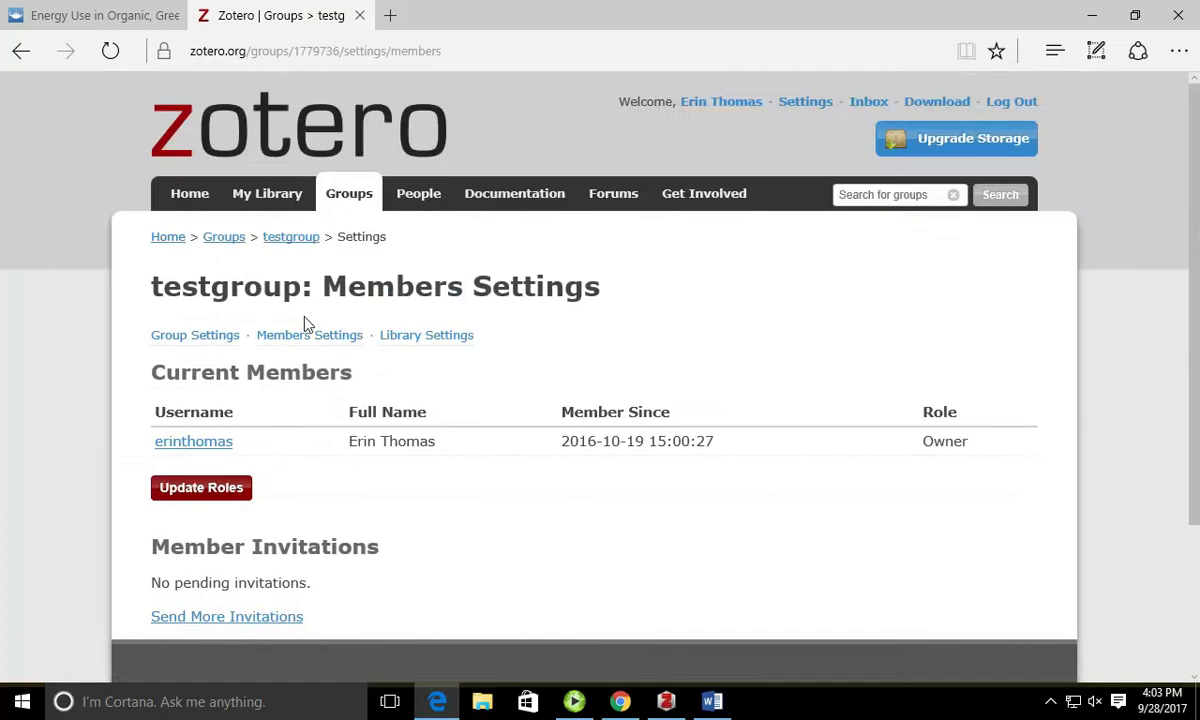
{"action": "scroll", "coordinate": [310, 335], "scroll_direction": "down", "scroll_amount": 2}
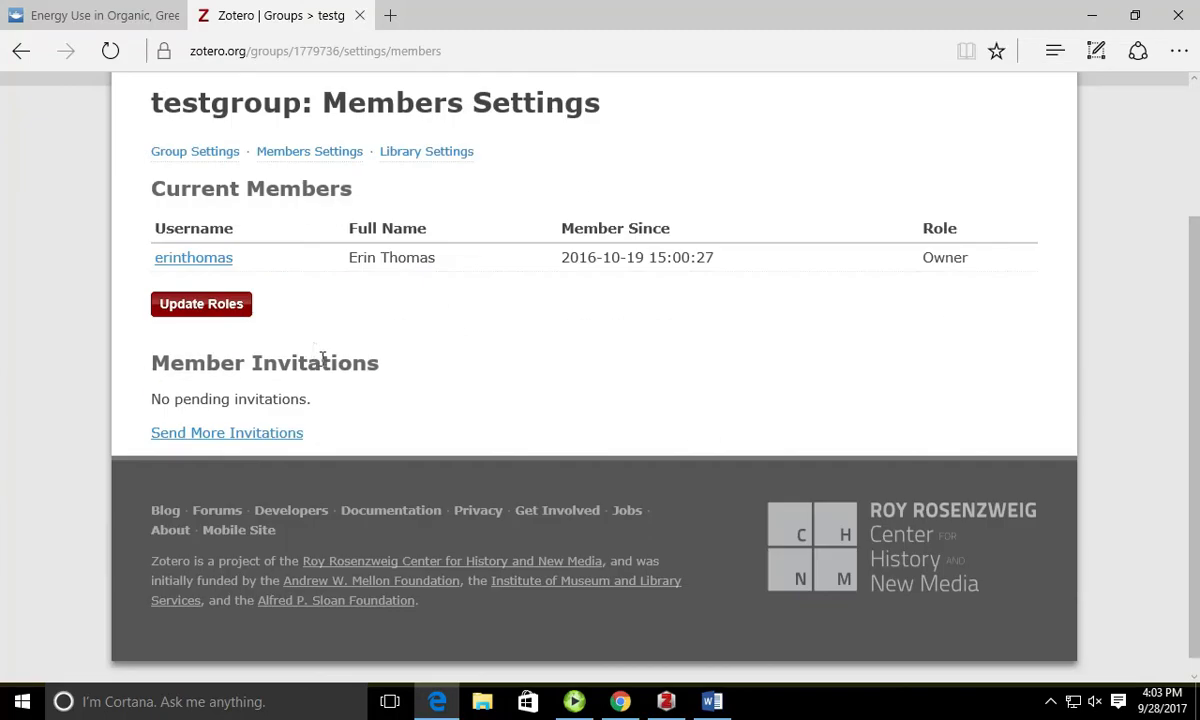
{"action": "left_click", "coordinate": [302, 442]}
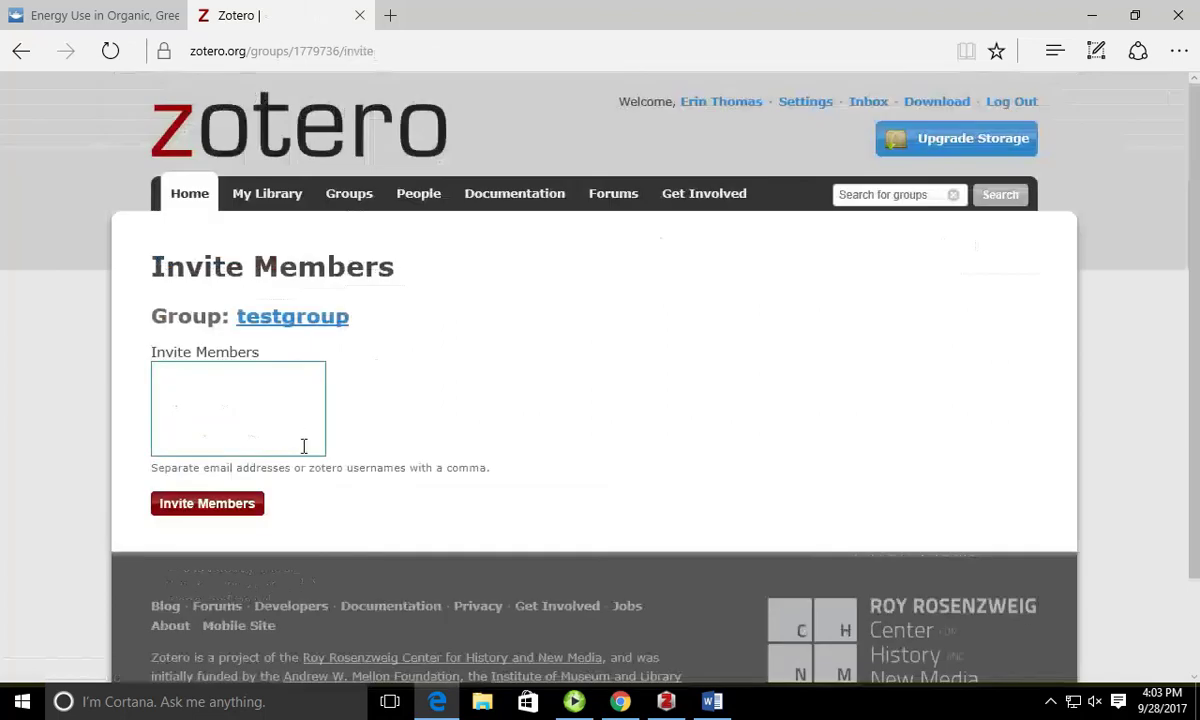
Step: Invite a new member to testgroup by entering their username and sending the invitation
{"action": "left_click", "coordinate": [304, 446]}
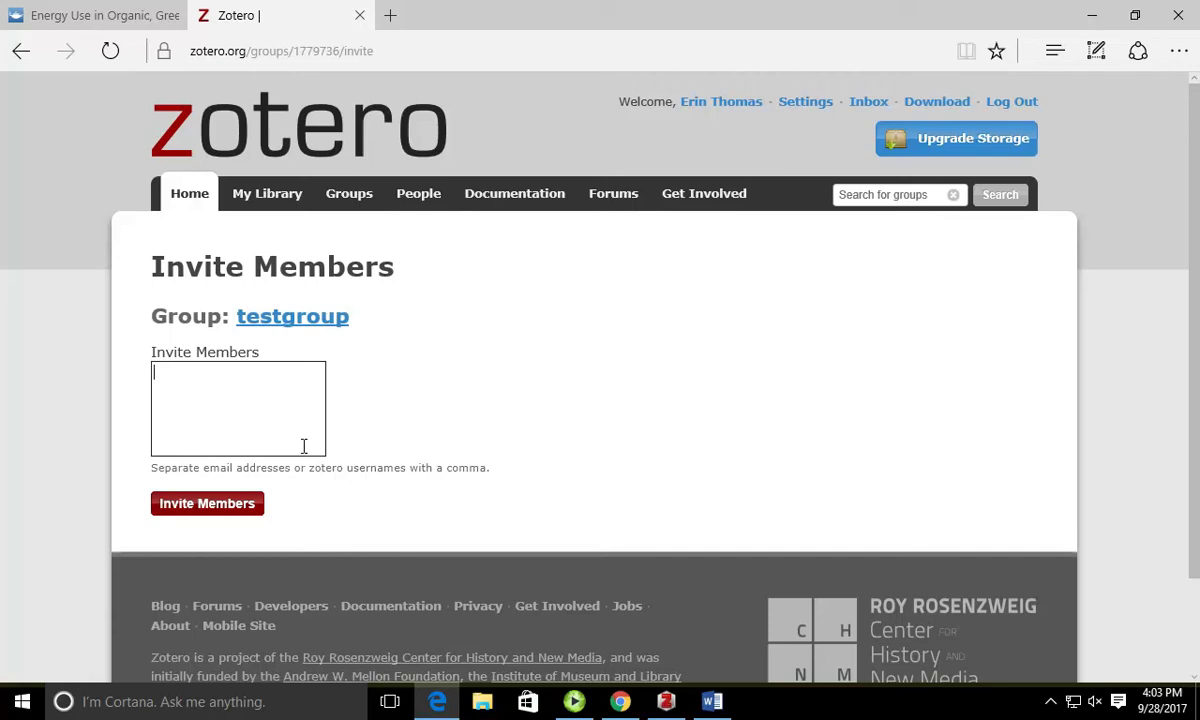
{"action": "type", "text": "kksb"}
{"action": "left_click", "coordinate": [240, 505]}
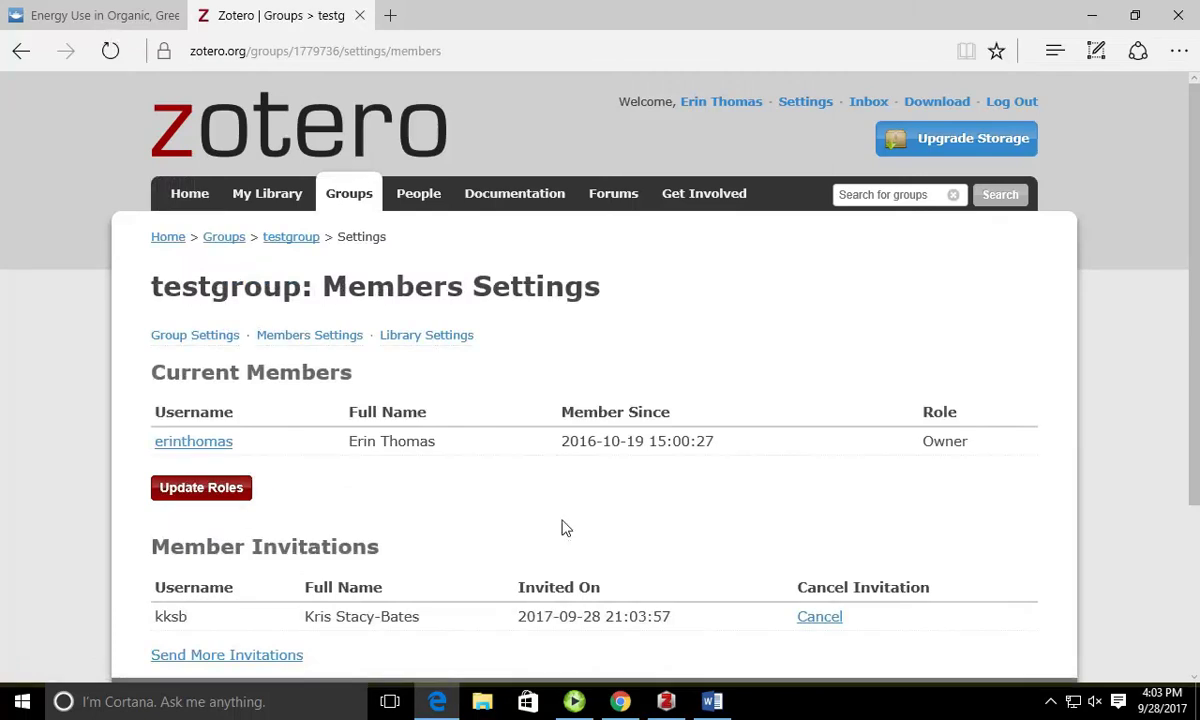
Step: Review the pending invitation on the members page, then return to Zotero desktop
{"action": "scroll", "coordinate": [571, 513], "scroll_direction": "down", "scroll_amount": 1}
{"action": "scroll", "coordinate": [571, 513], "scroll_direction": "down", "scroll_amount": 1}
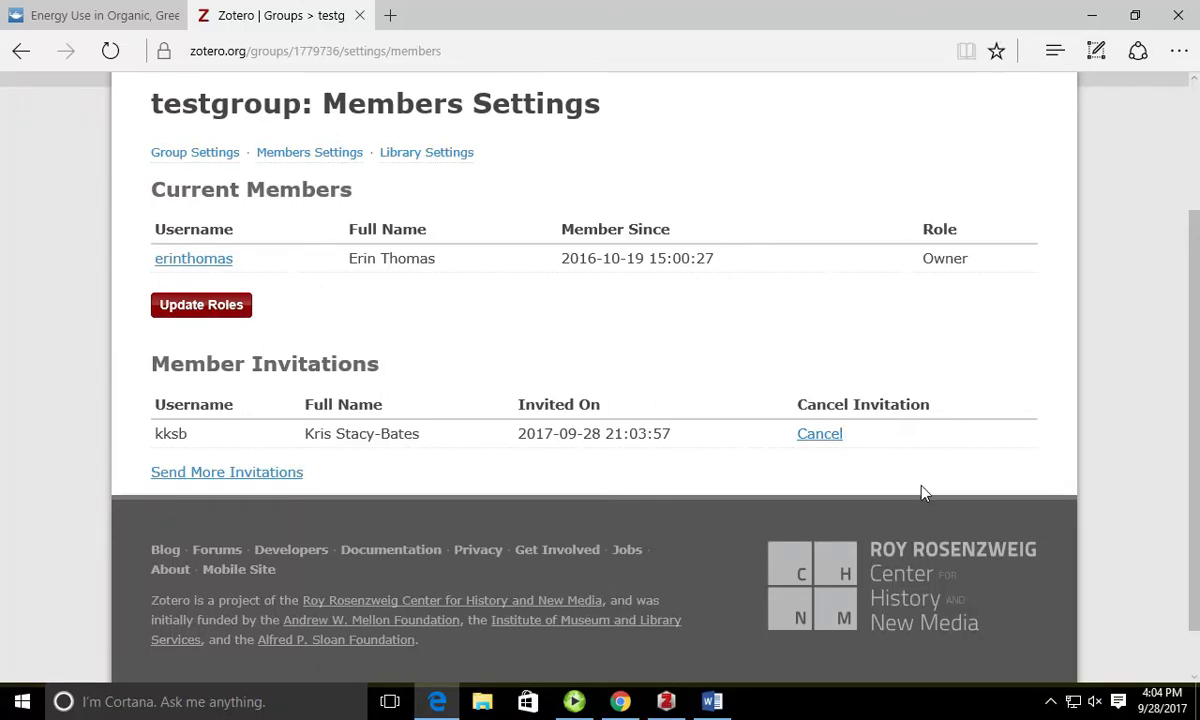
{"action": "scroll", "coordinate": [921, 490], "scroll_direction": "up", "scroll_amount": 2}
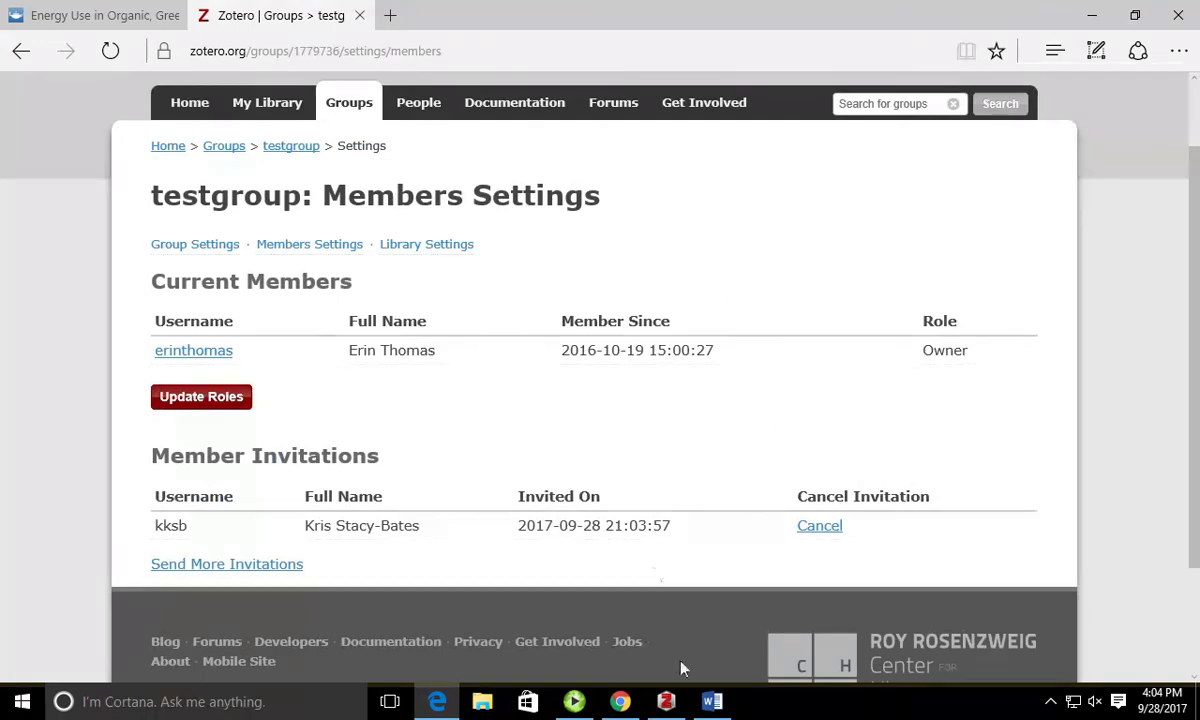
{"action": "left_click", "coordinate": [667, 698]}
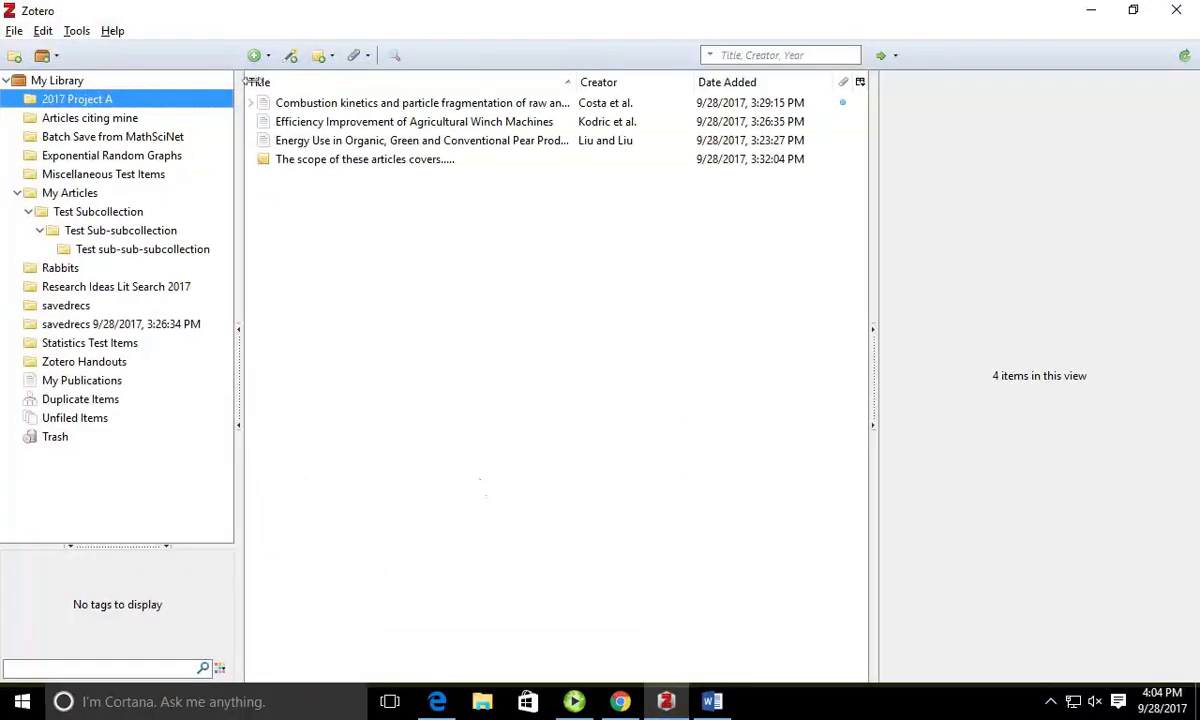
Step: Unlink the current account in Edit > Preferences > Sync
{"action": "left_click", "coordinate": [78, 31]}
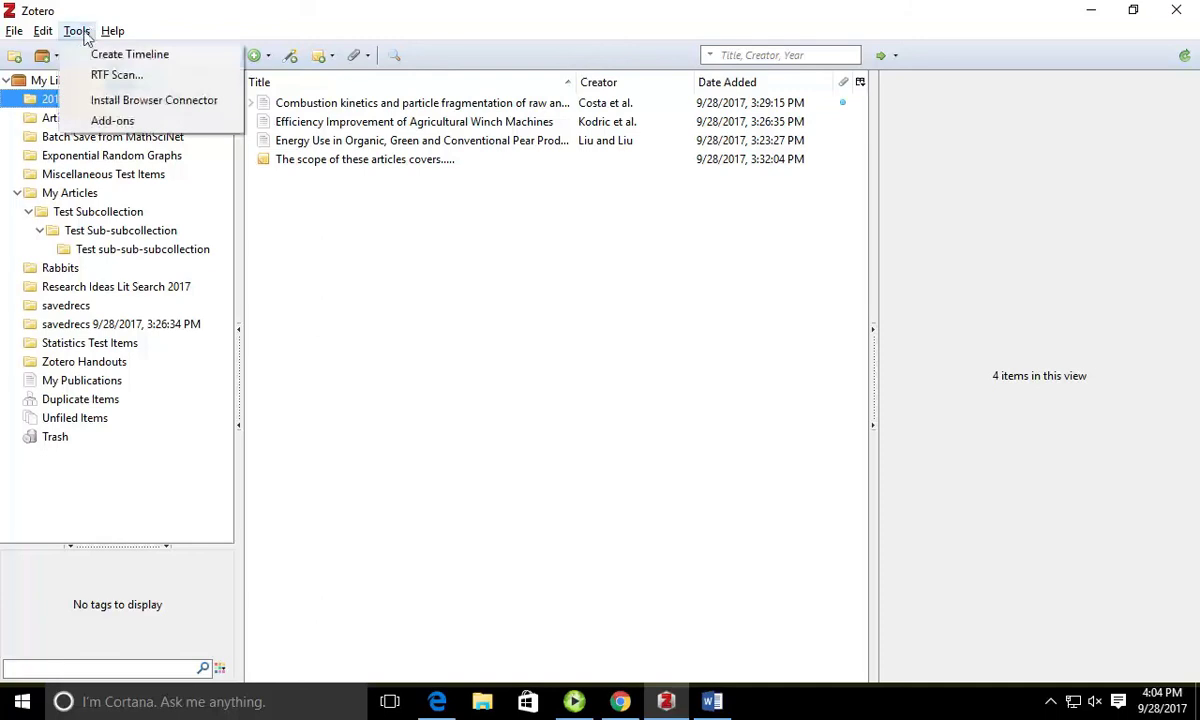
{"action": "mouse_move", "coordinate": [43, 31]}
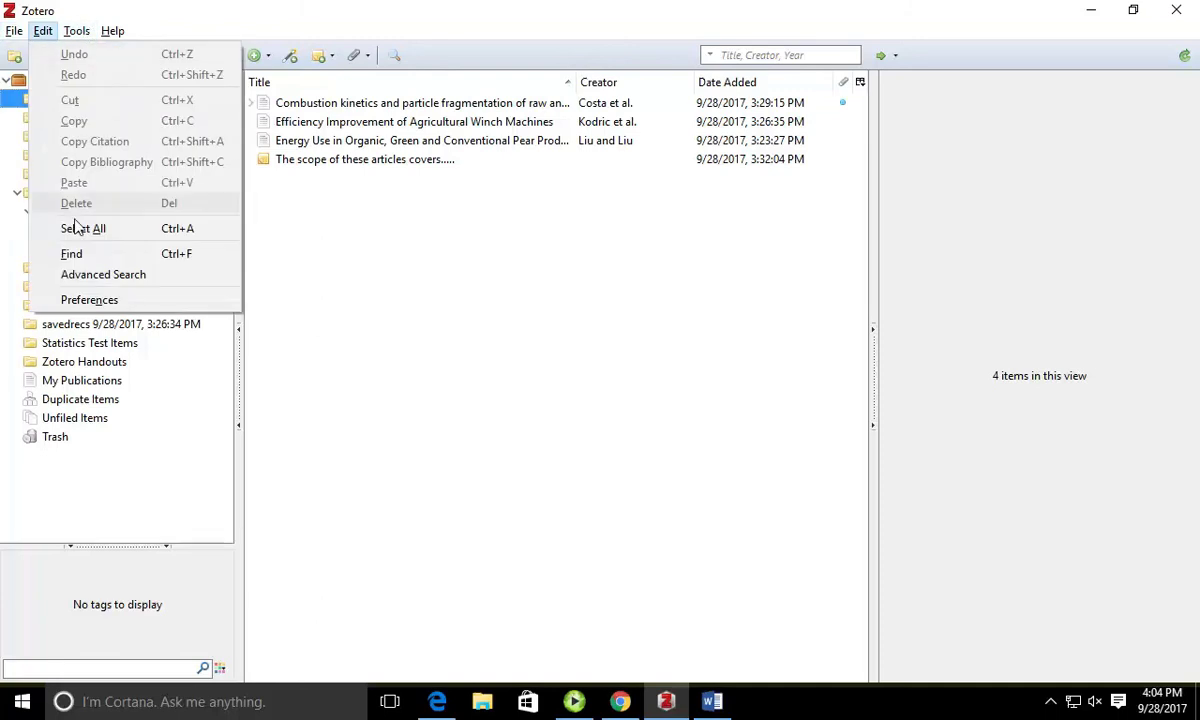
{"action": "left_click", "coordinate": [89, 300]}
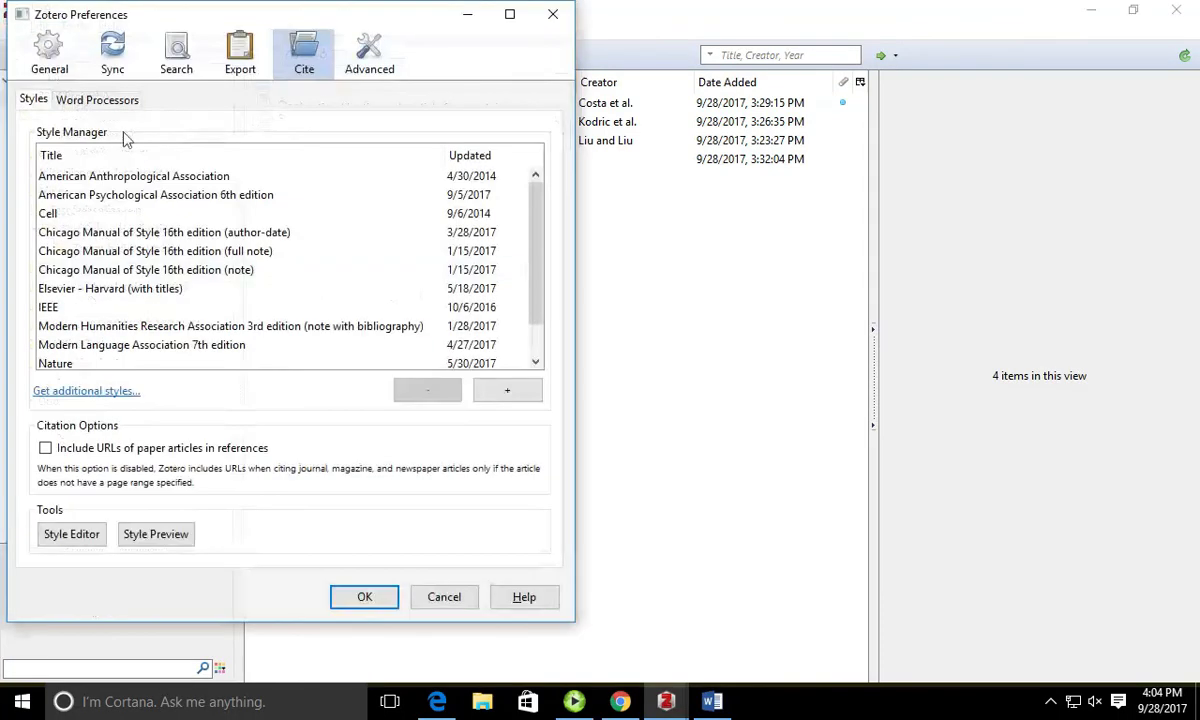
{"action": "left_click", "coordinate": [115, 58]}
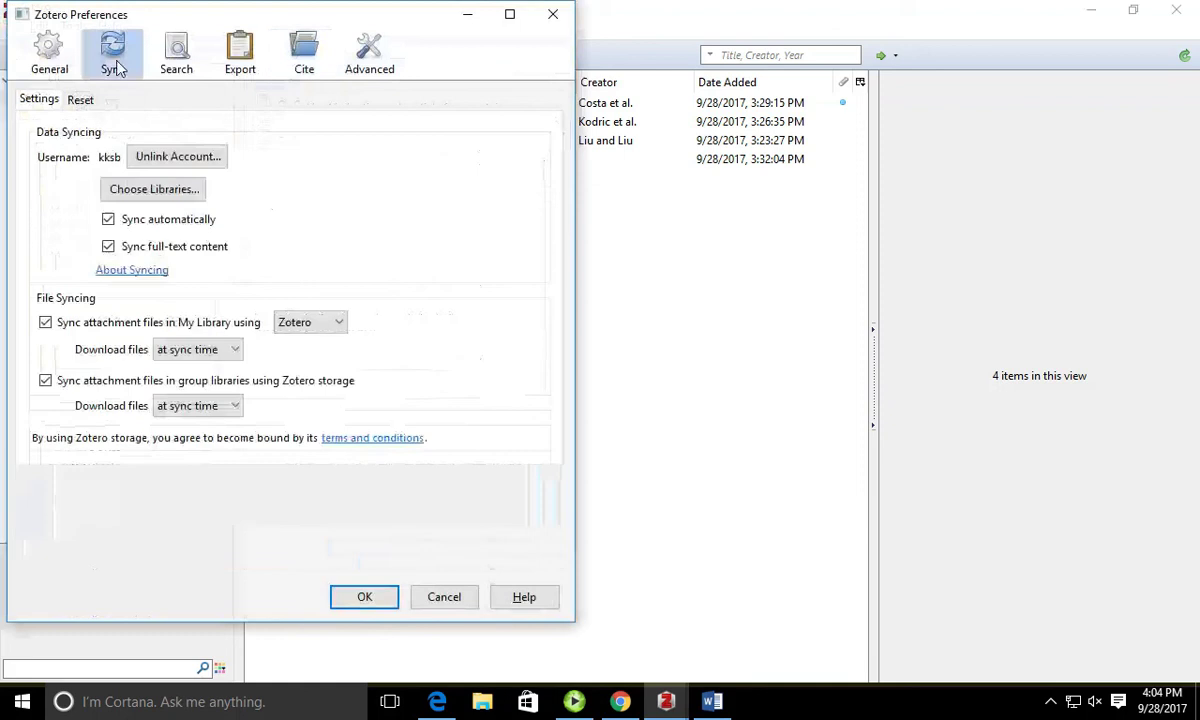
{"action": "left_click", "coordinate": [172, 160]}
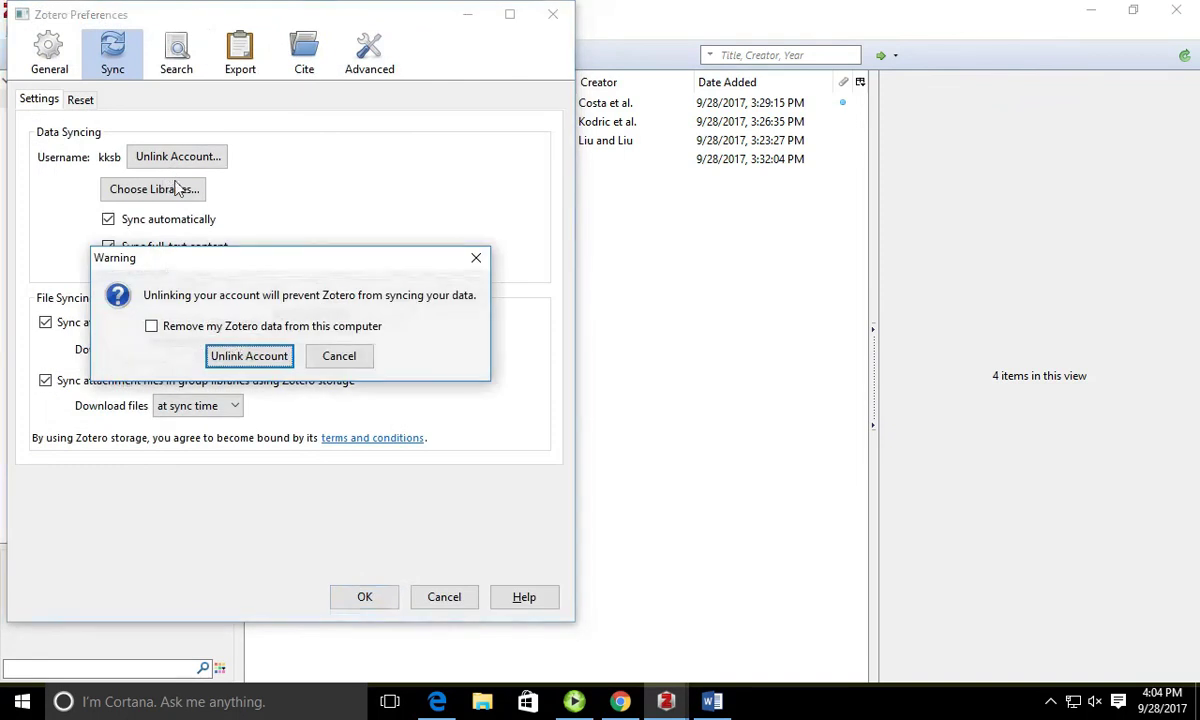
{"action": "left_click", "coordinate": [245, 362]}
Step: Link the group owner's username and password, removing existing local data when switching accounts
{"action": "double_click", "coordinate": [189, 165]}
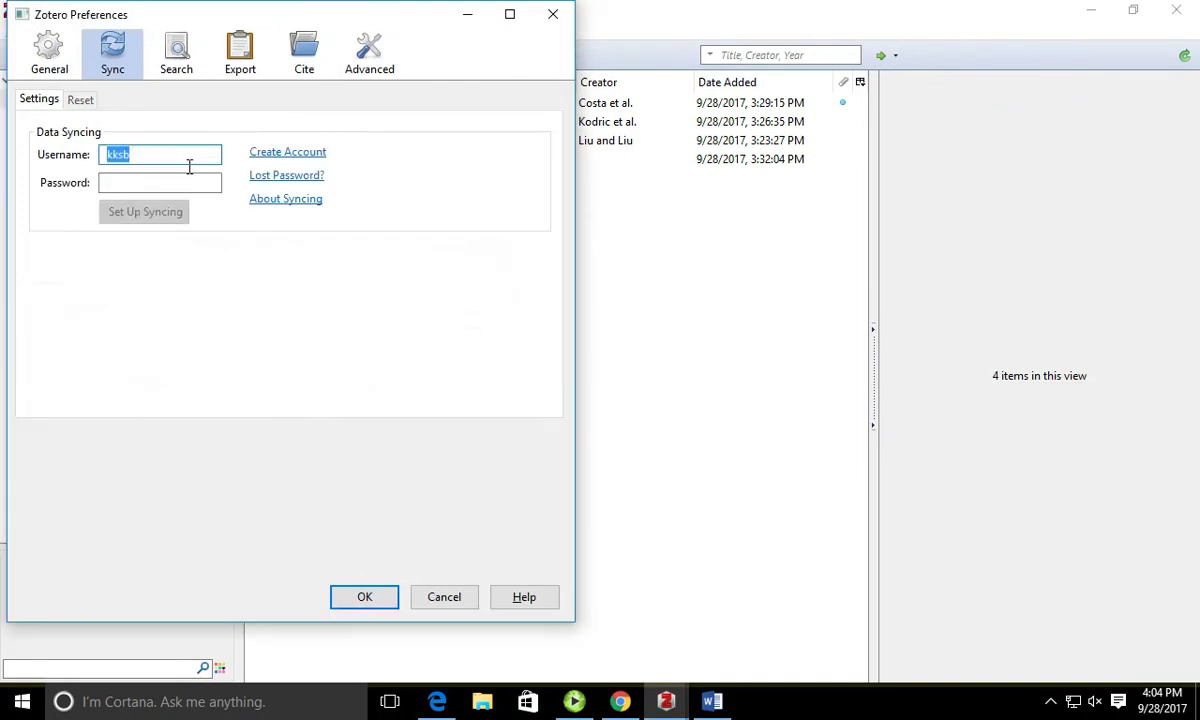
{"action": "key", "text": "Tab"}
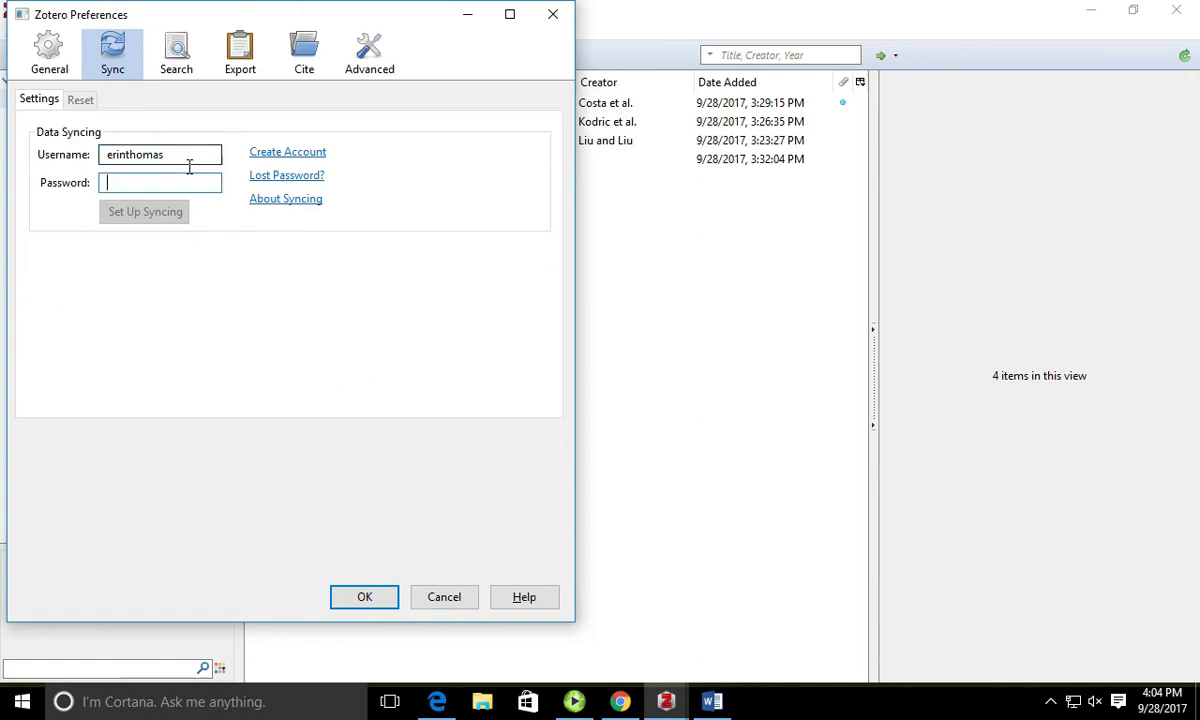
{"action": "type", "text": "••••••••••"}
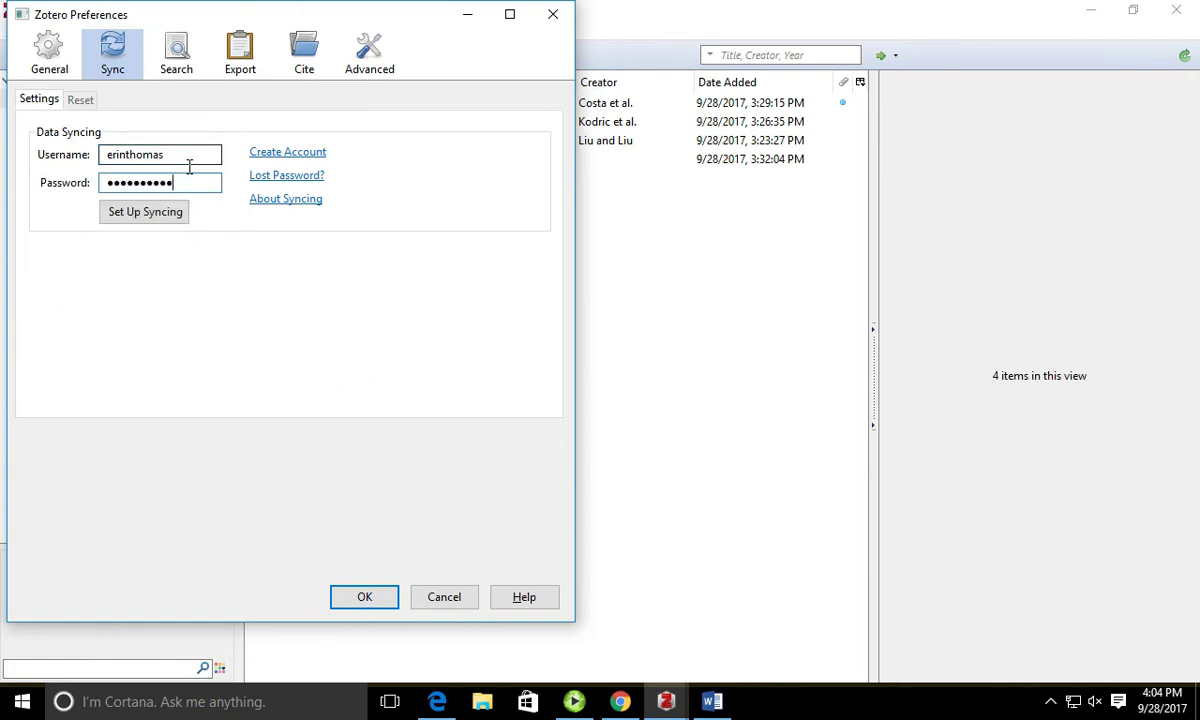
{"action": "type", "text": "•"}
{"action": "left_click", "coordinate": [170, 211]}
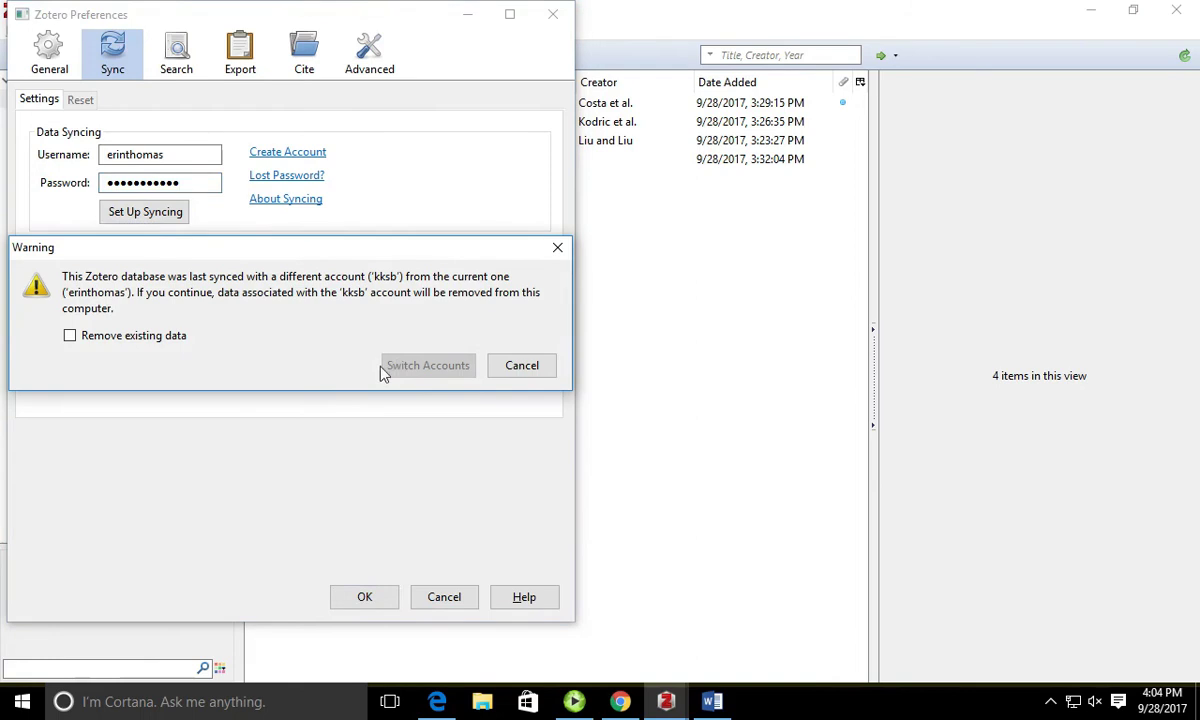
{"action": "left_click", "coordinate": [150, 337]}
{"action": "left_click", "coordinate": [420, 366]}
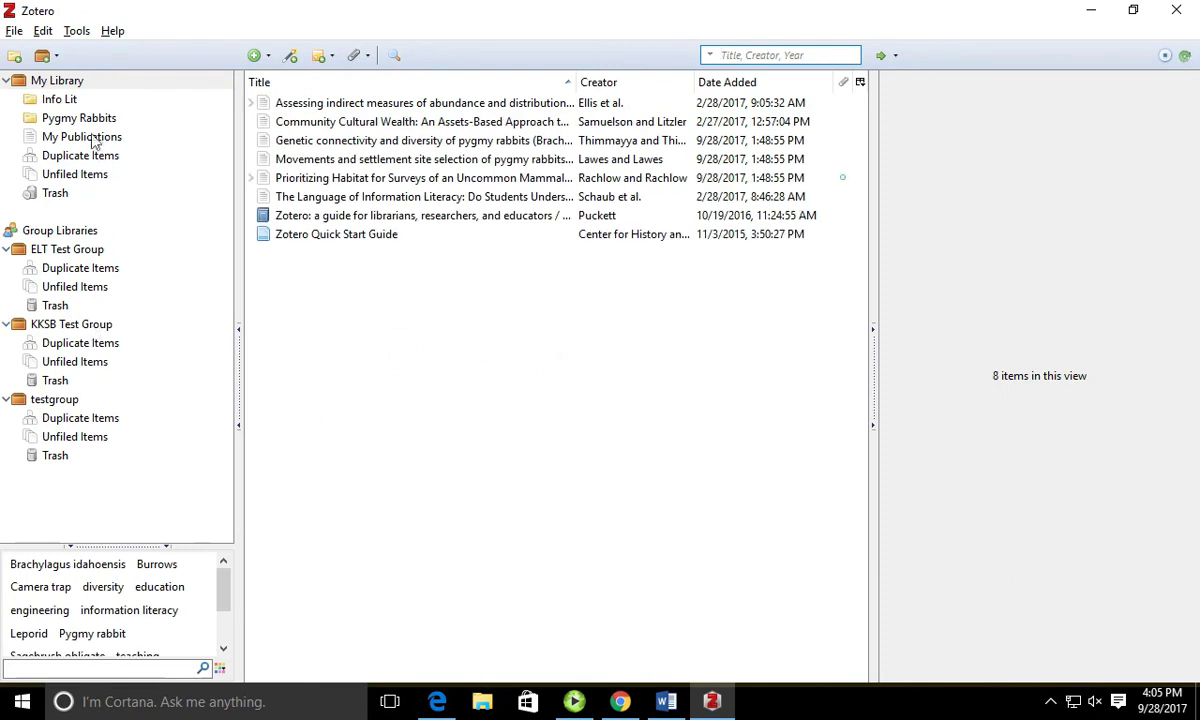
Step: Confirm testgroup is empty, then open My Library's Pygmy Rabbits collection with its 4 items
{"action": "left_click", "coordinate": [60, 418]}
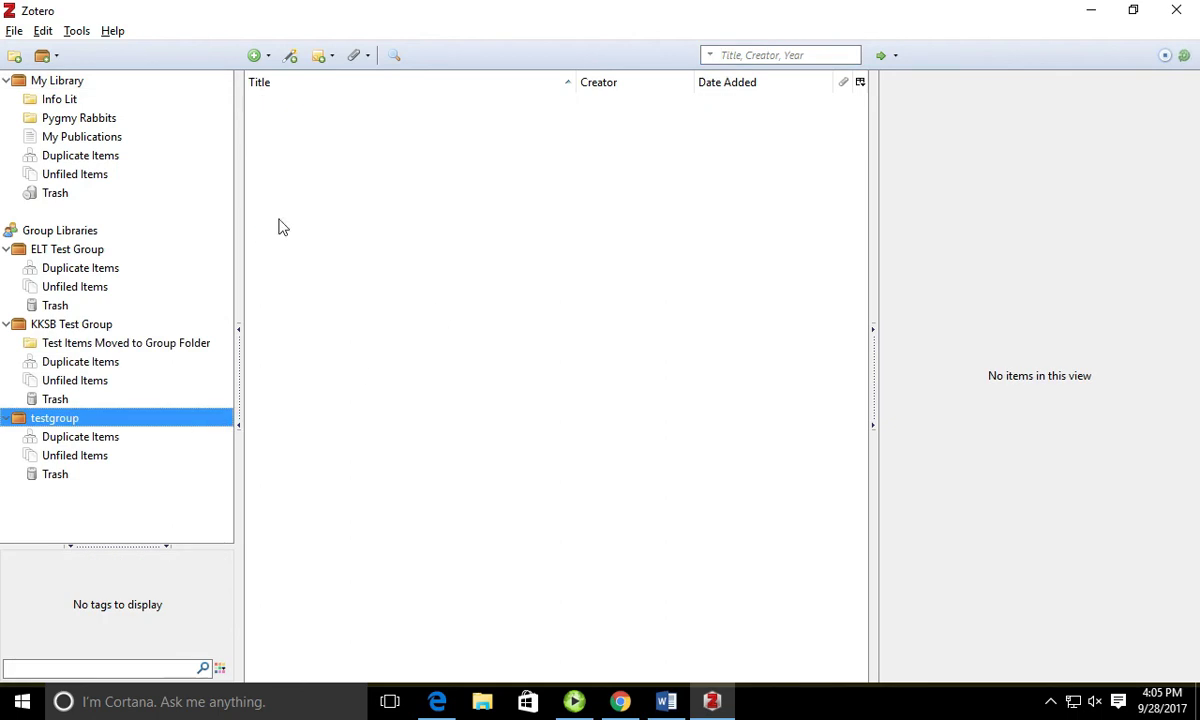
{"action": "left_click", "coordinate": [96, 121]}
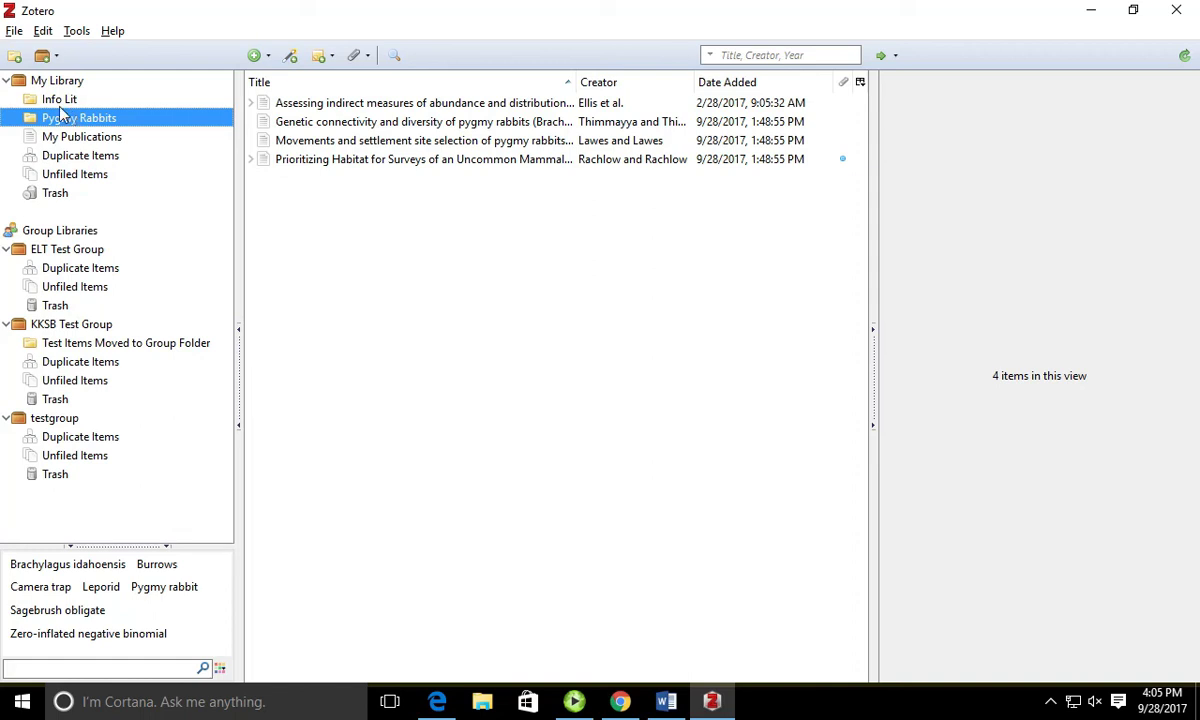
Step: Drag the four-item Pygmy Rabbits collection into testgroup, then switch to Chrome
{"action": "left_click_drag", "start_coordinate": [83, 119], "coordinate": [76, 421]}
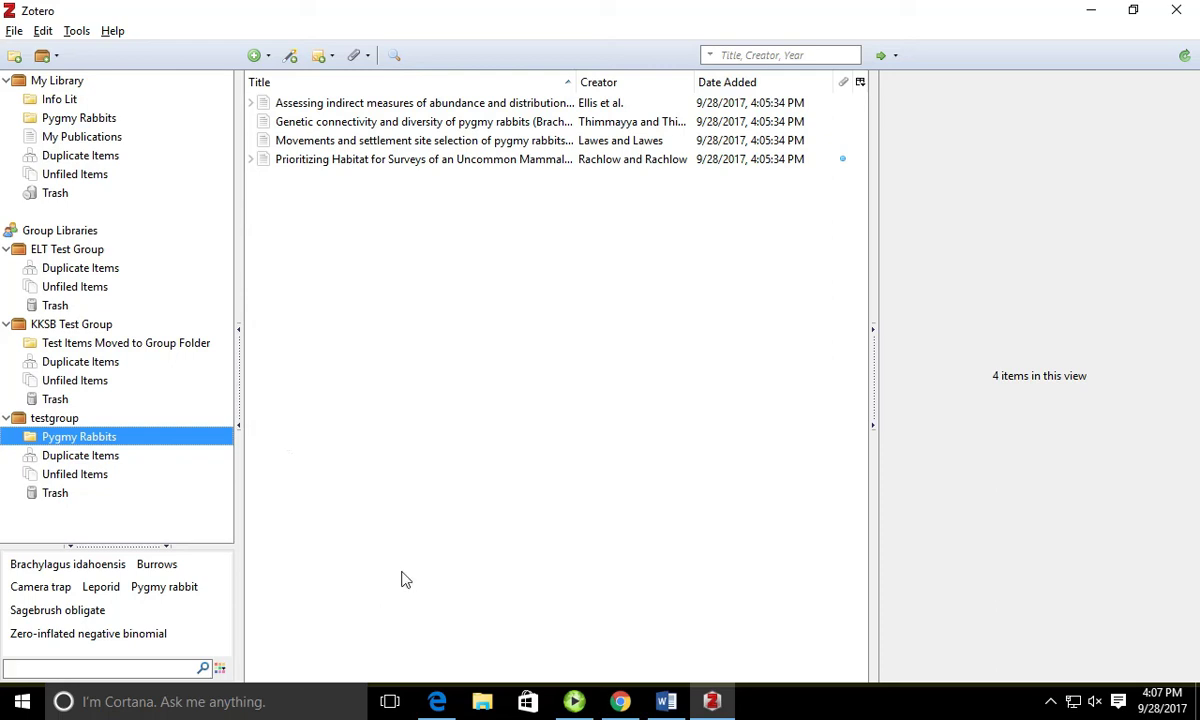
{"action": "left_click", "coordinate": [620, 702]}
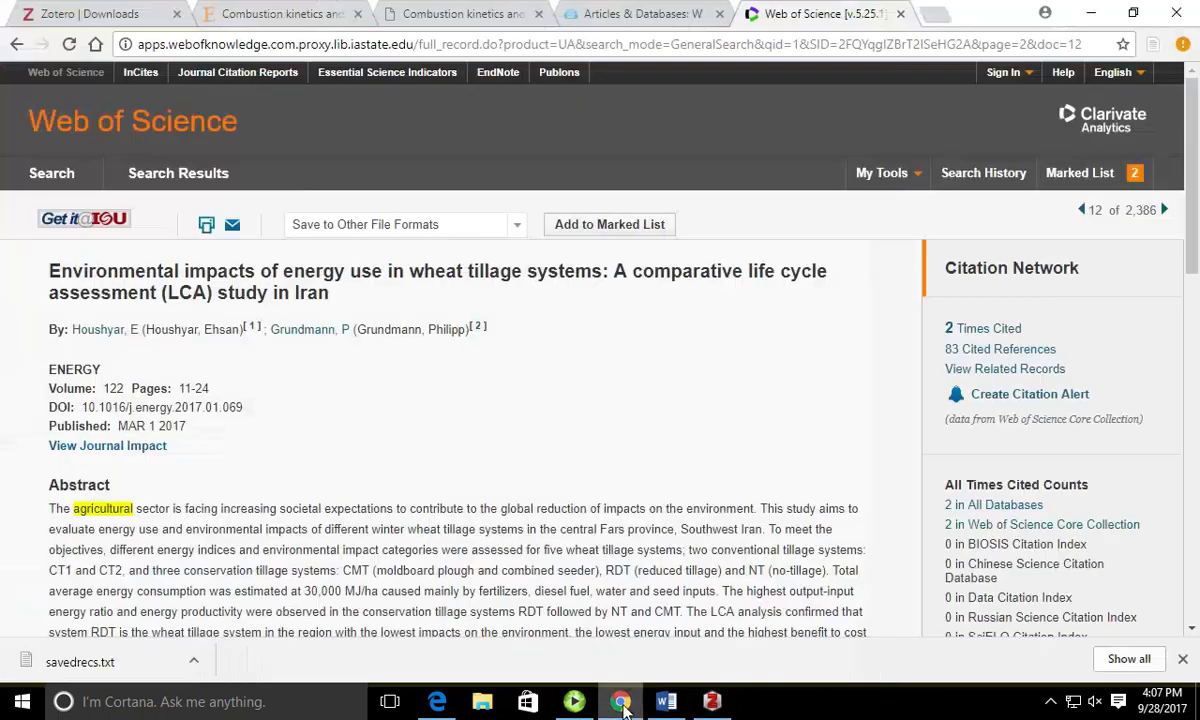
Step: Go from the Zotero Downloads tab to the Documentation page, then return to Zotero desktop
{"action": "left_click", "coordinate": [140, 13]}
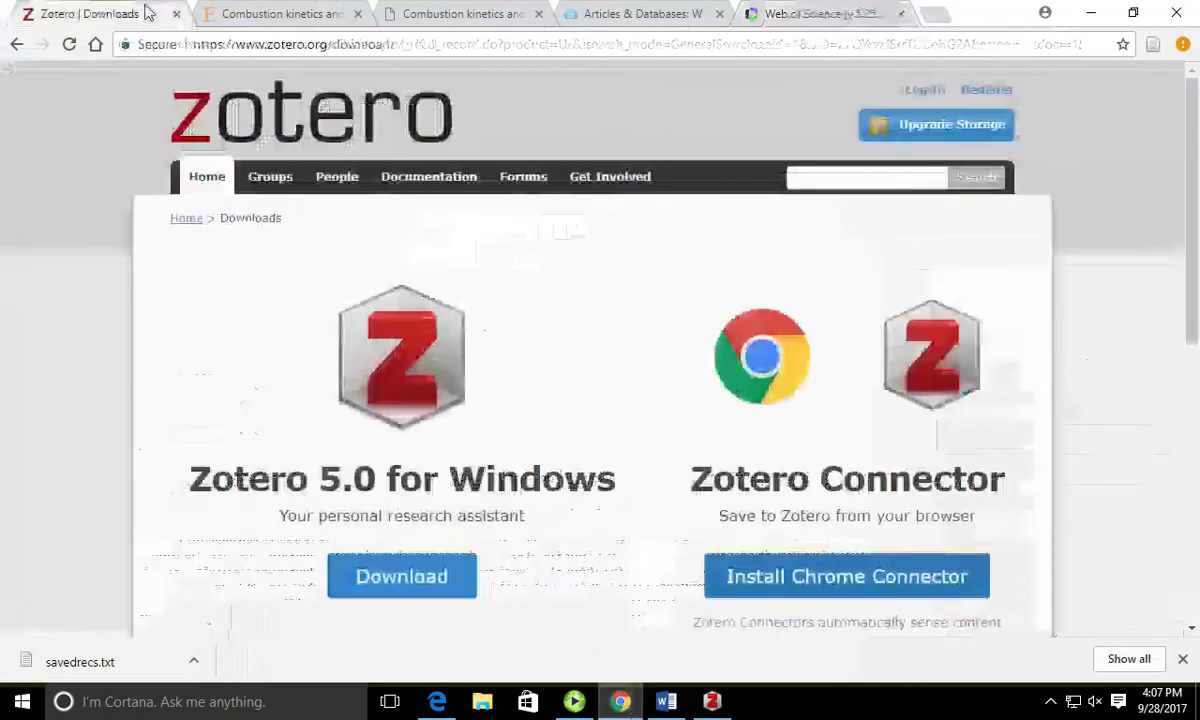
{"action": "left_click", "coordinate": [245, 110]}
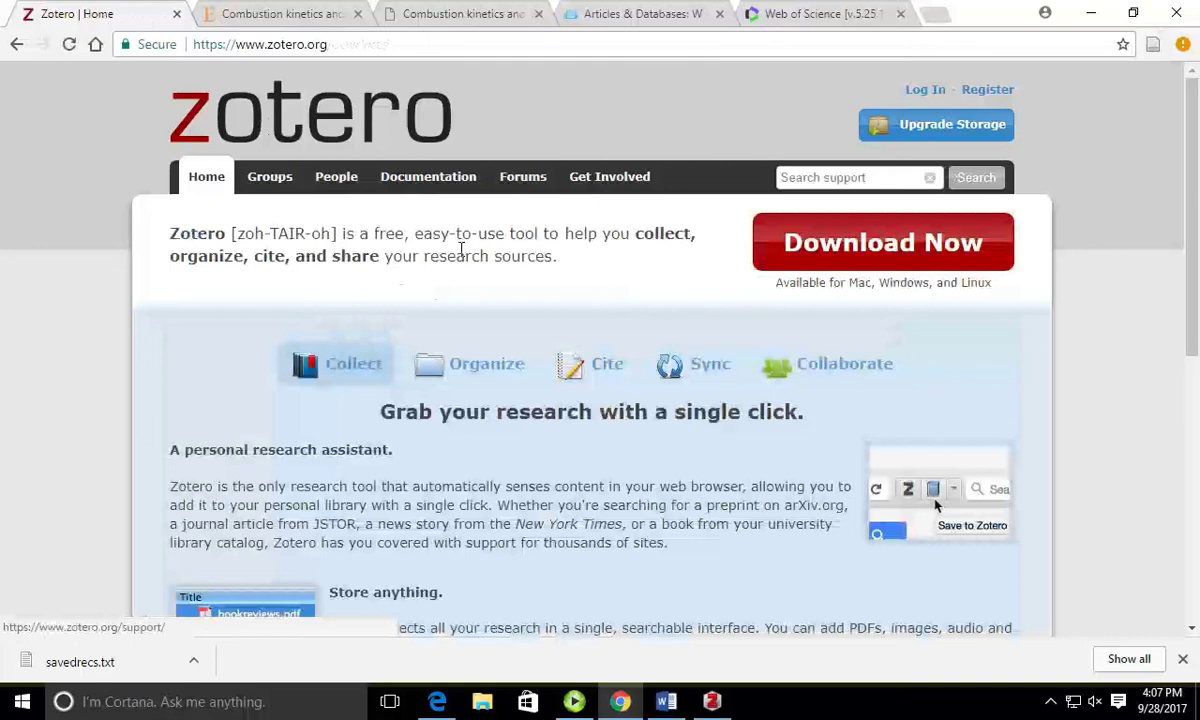
{"action": "left_click", "coordinate": [441, 180]}
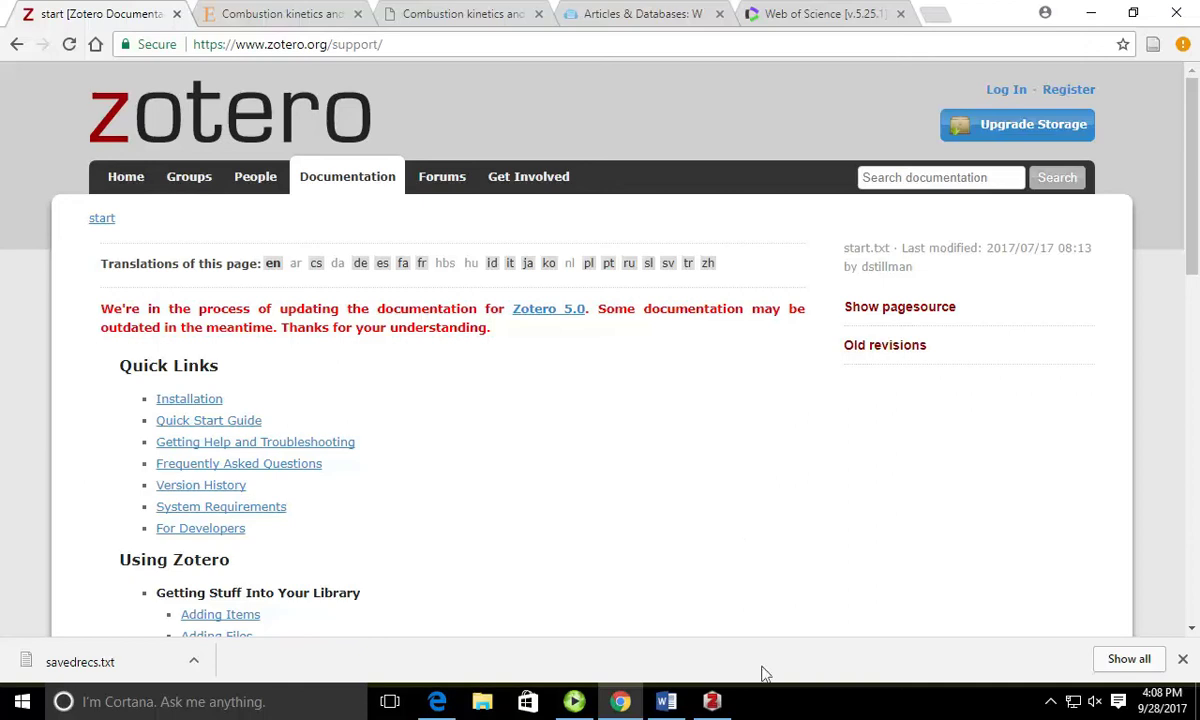
{"action": "left_click", "coordinate": [711, 701]}
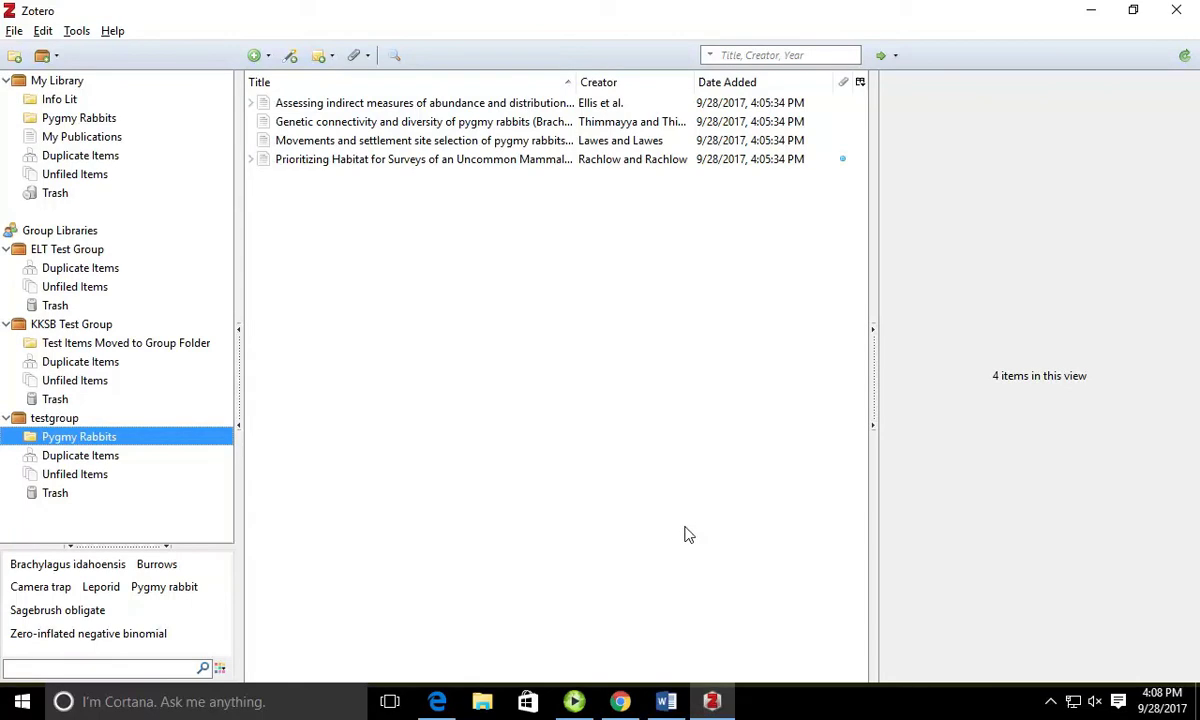
Step: Confirm Sync uses the owner's account, cancel unlinking, close Preferences, and return to the documentation
{"action": "left_click", "coordinate": [18, 30]}
{"action": "mouse_move", "coordinate": [40, 31]}
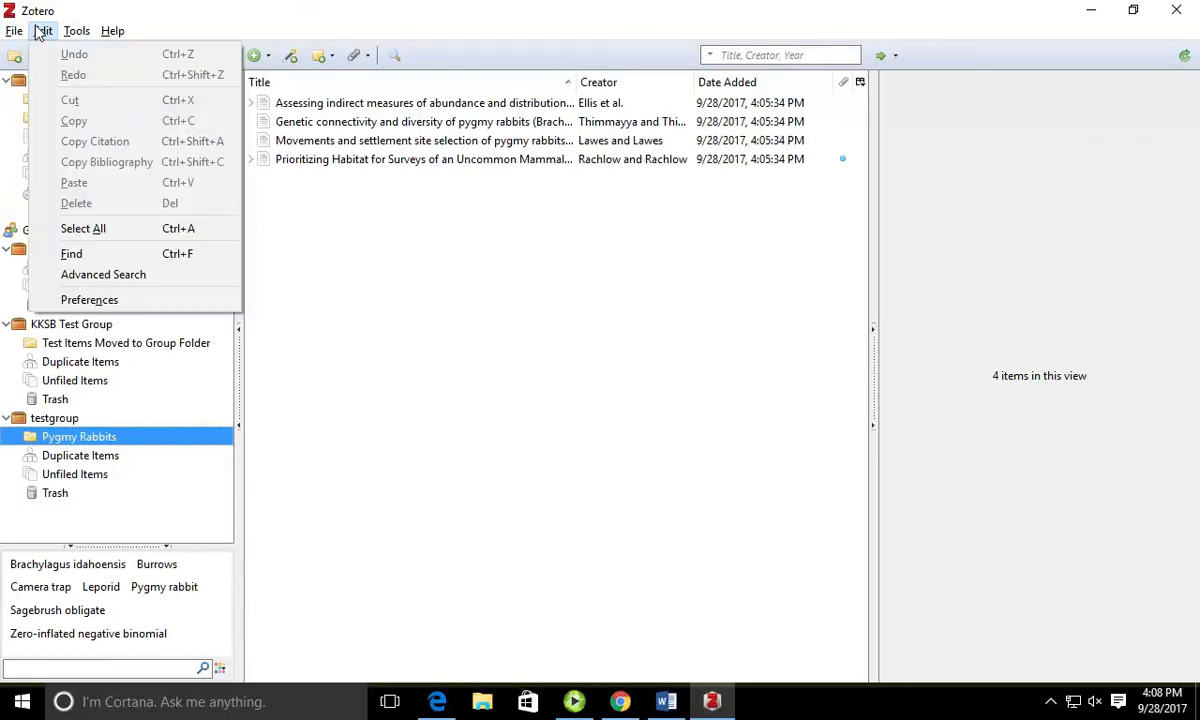
{"action": "left_click", "coordinate": [72, 299]}
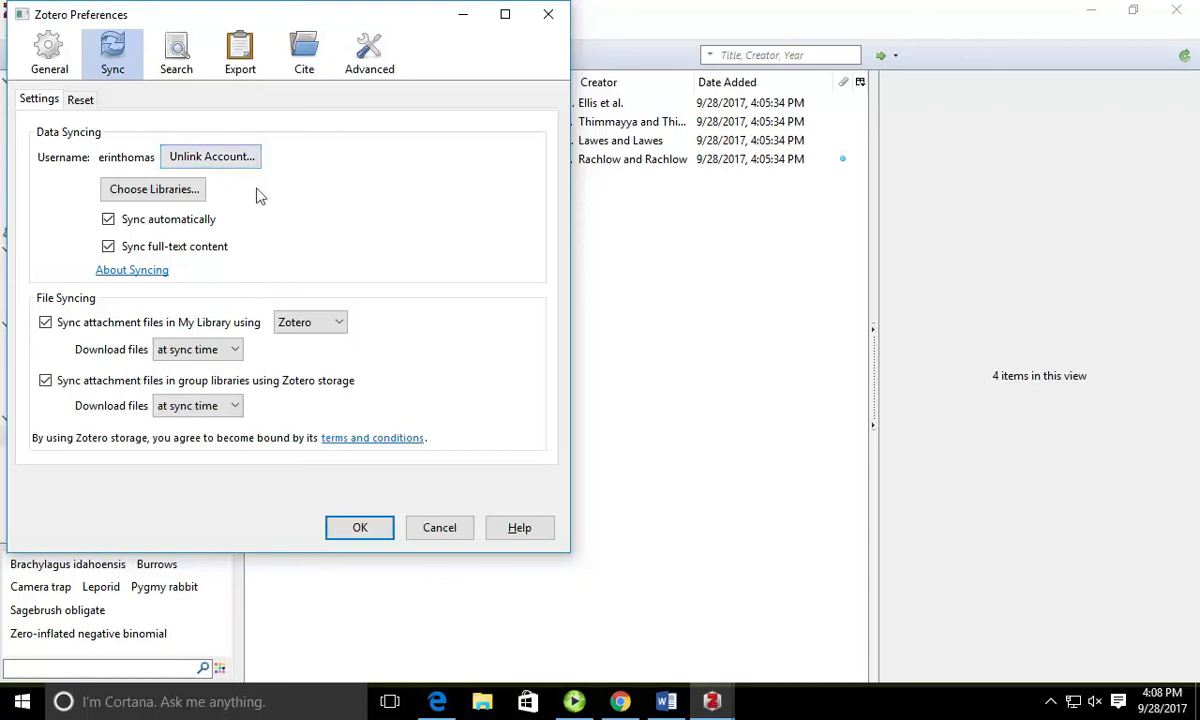
{"action": "left_click", "coordinate": [213, 164]}
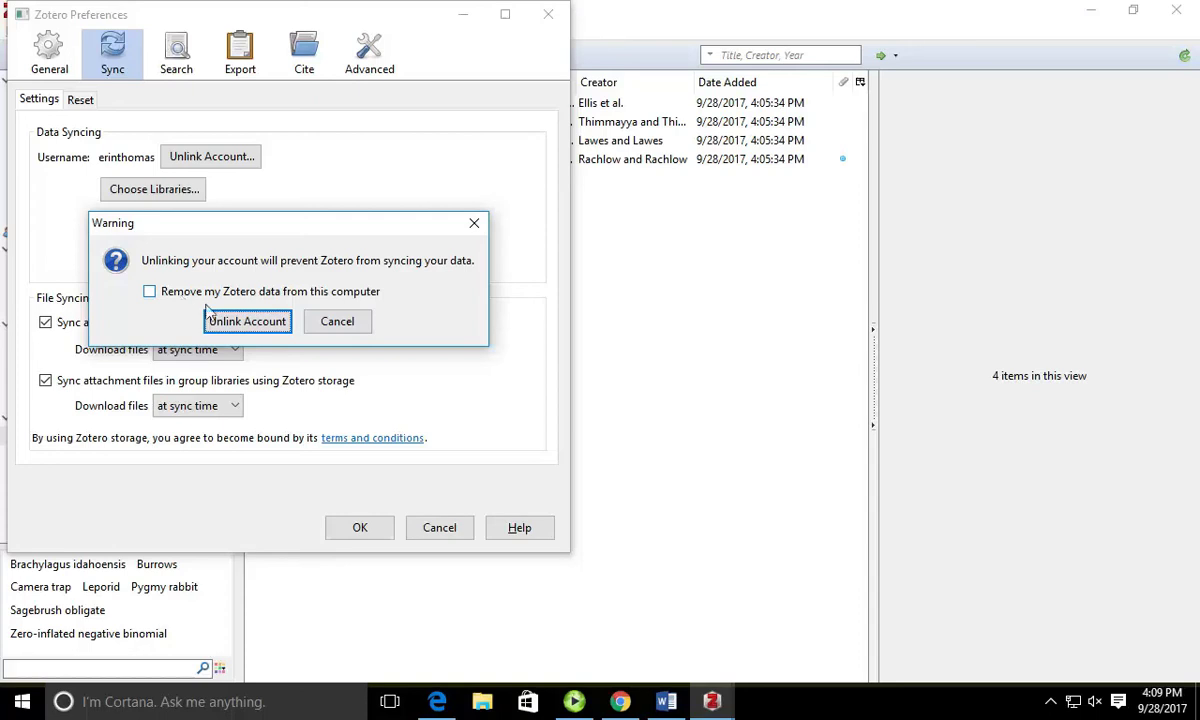
{"action": "left_click", "coordinate": [337, 326]}
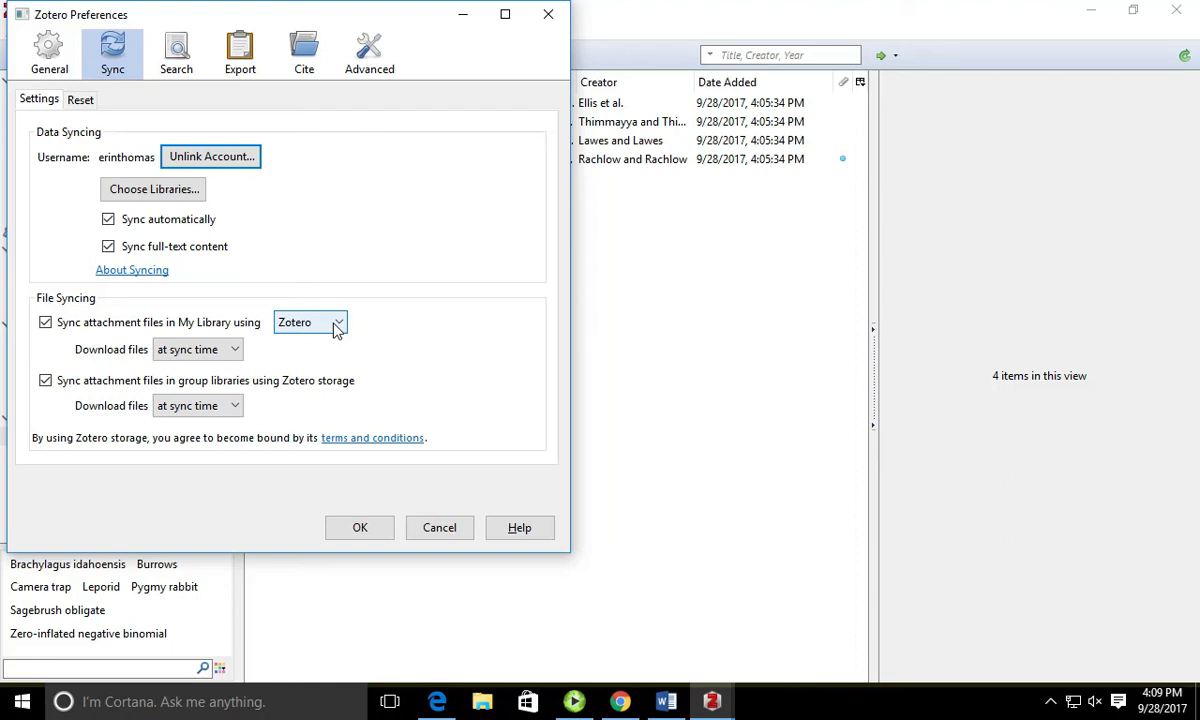
{"action": "left_click", "coordinate": [386, 528]}
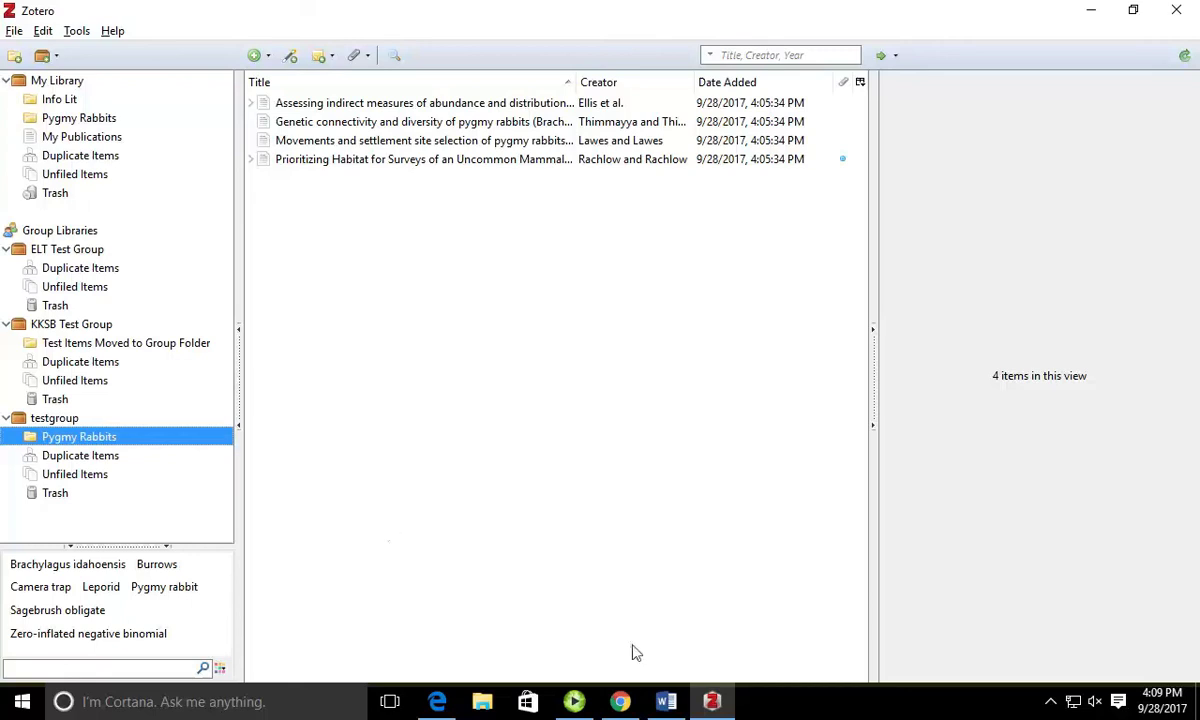
{"action": "left_click", "coordinate": [620, 700]}
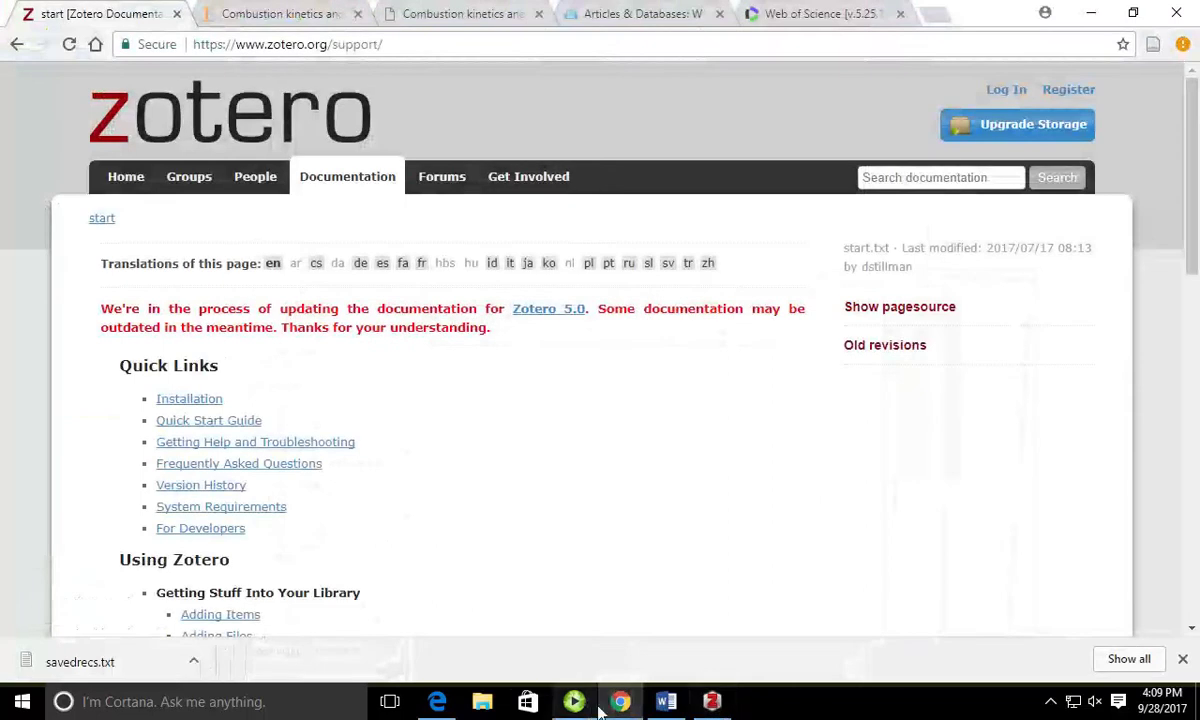